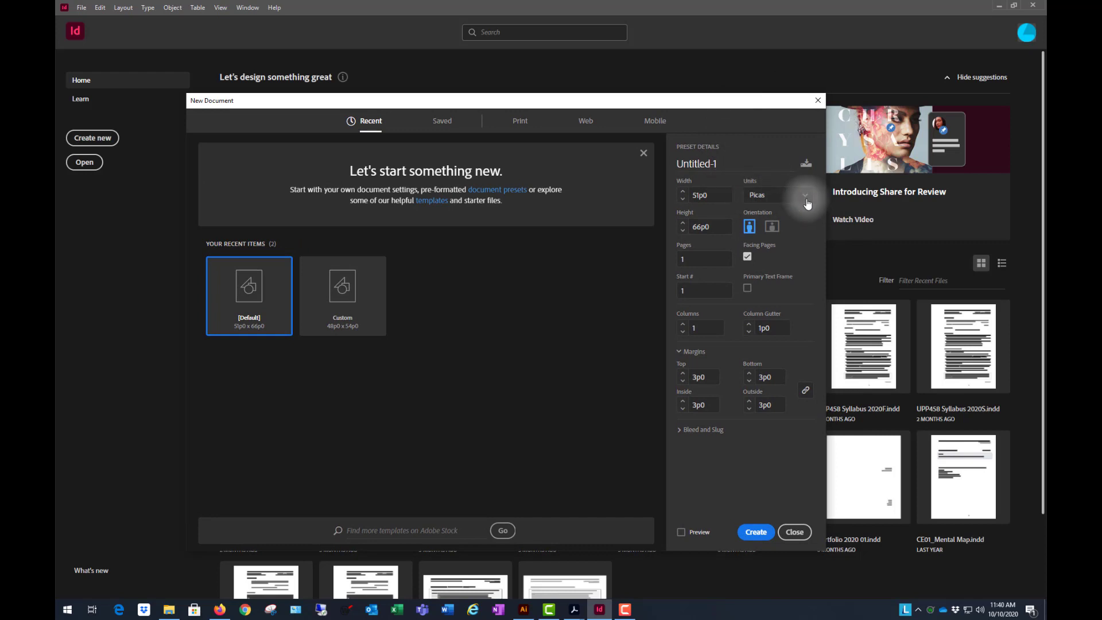
- Set the new document's units to inches and shift the dialog slightly aside
{"action": "left_click", "coordinate": [803, 195]}
{"action": "left_click", "coordinate": [784, 249]}
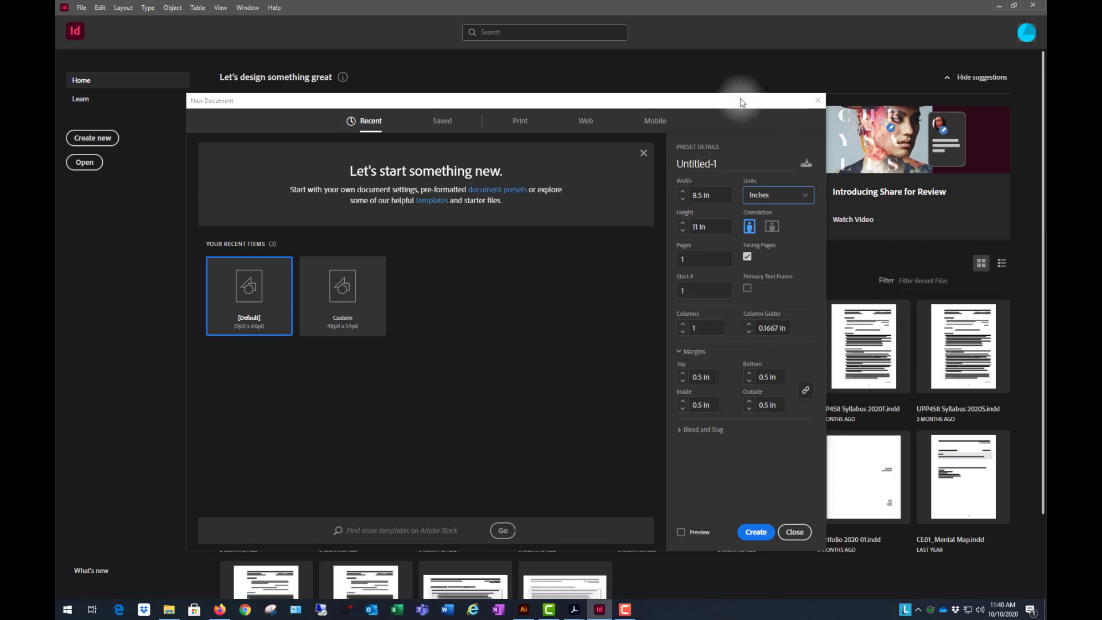
{"action": "left_click_drag", "start_coordinate": [741, 101], "coordinate": [782, 107]}
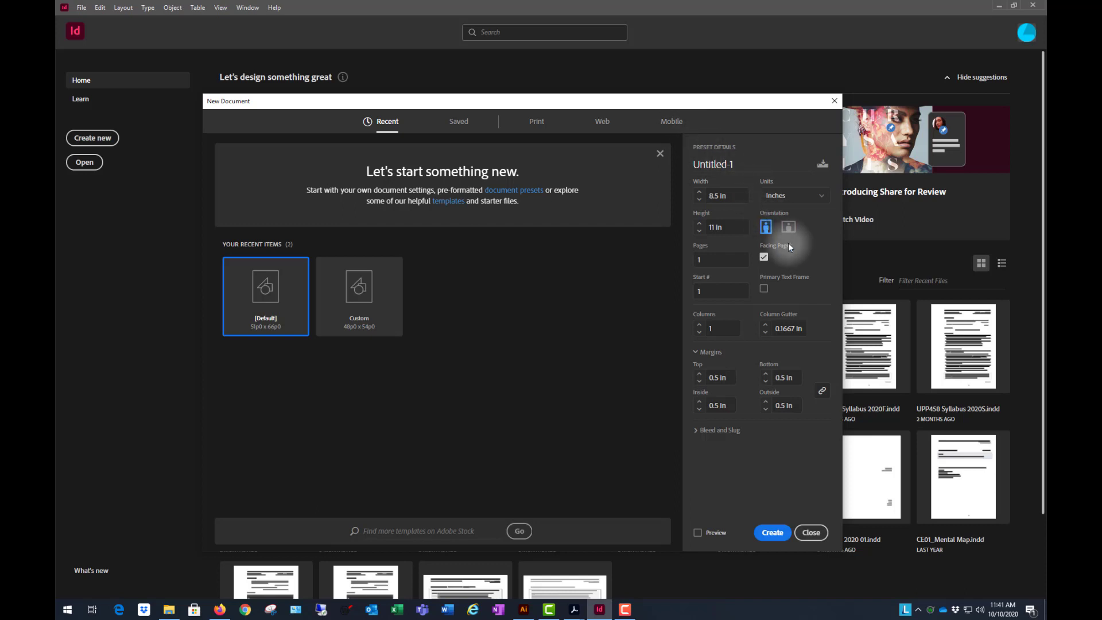
- Set the document to 6 pages, turn off facing pages, and create it
{"action": "left_click", "coordinate": [718, 258]}
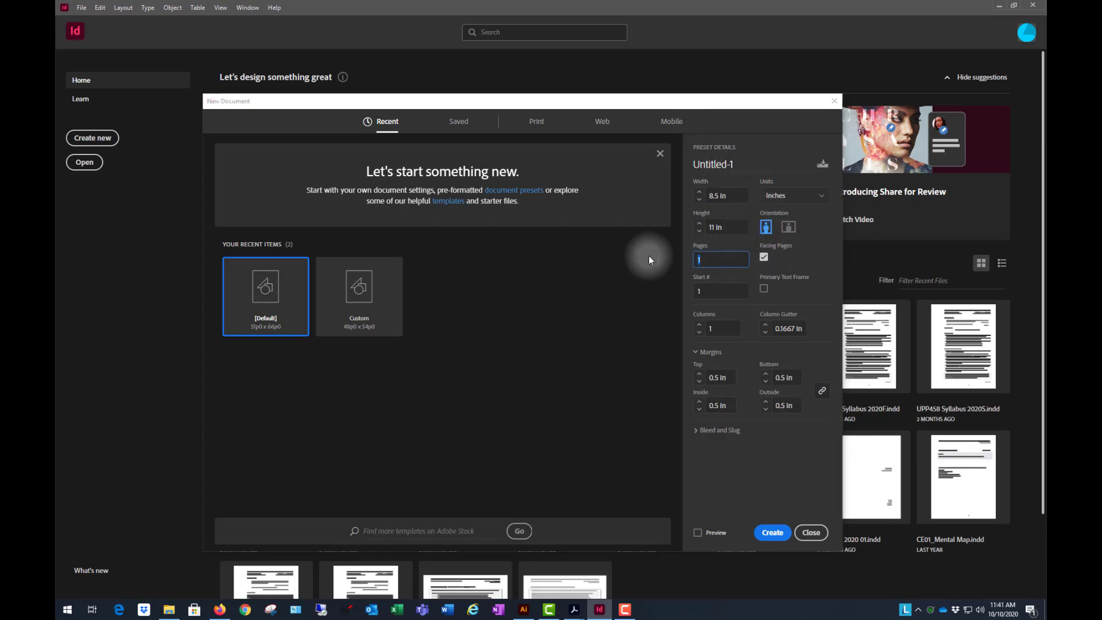
{"action": "type", "text": "2"}
{"action": "double_click", "coordinate": [725, 259]}
{"action": "type", "text": "6"}
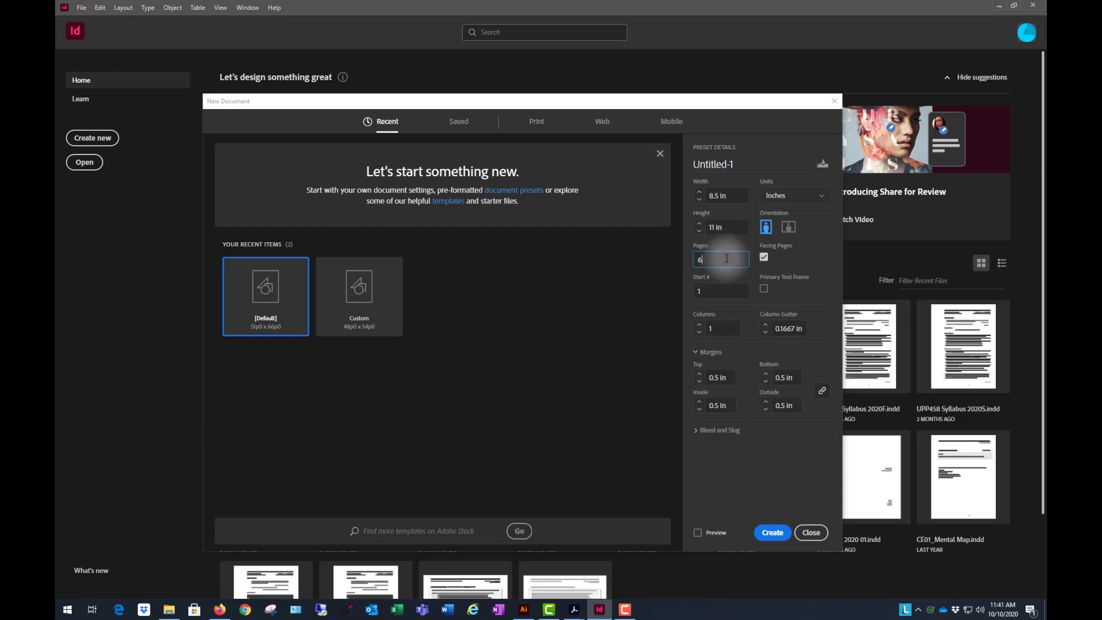
{"action": "left_click", "coordinate": [763, 257]}
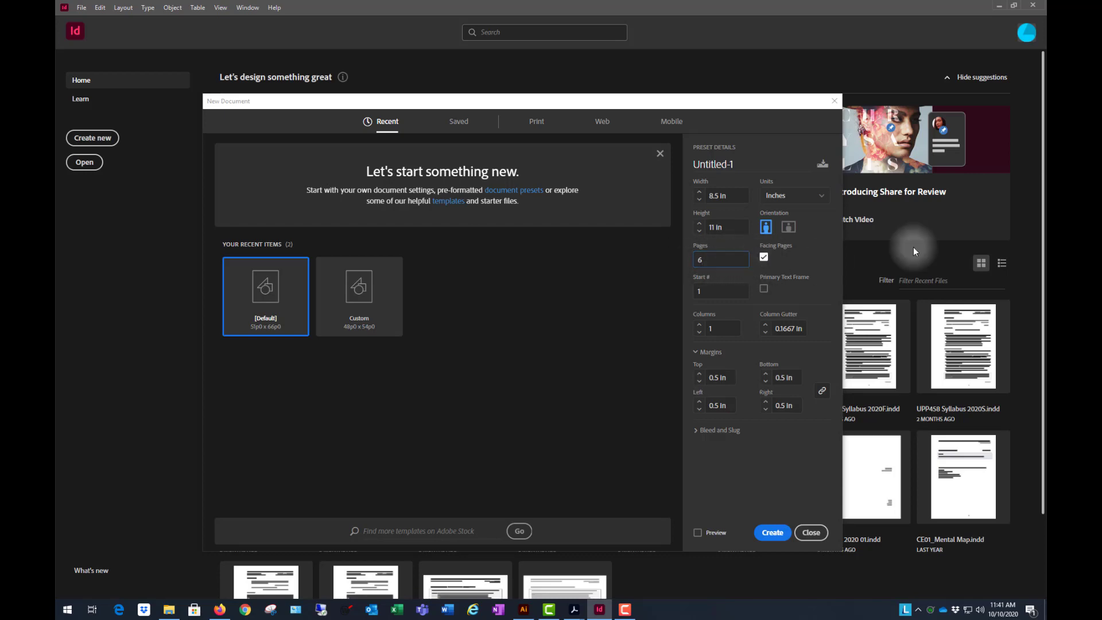
{"action": "left_click", "coordinate": [771, 532]}
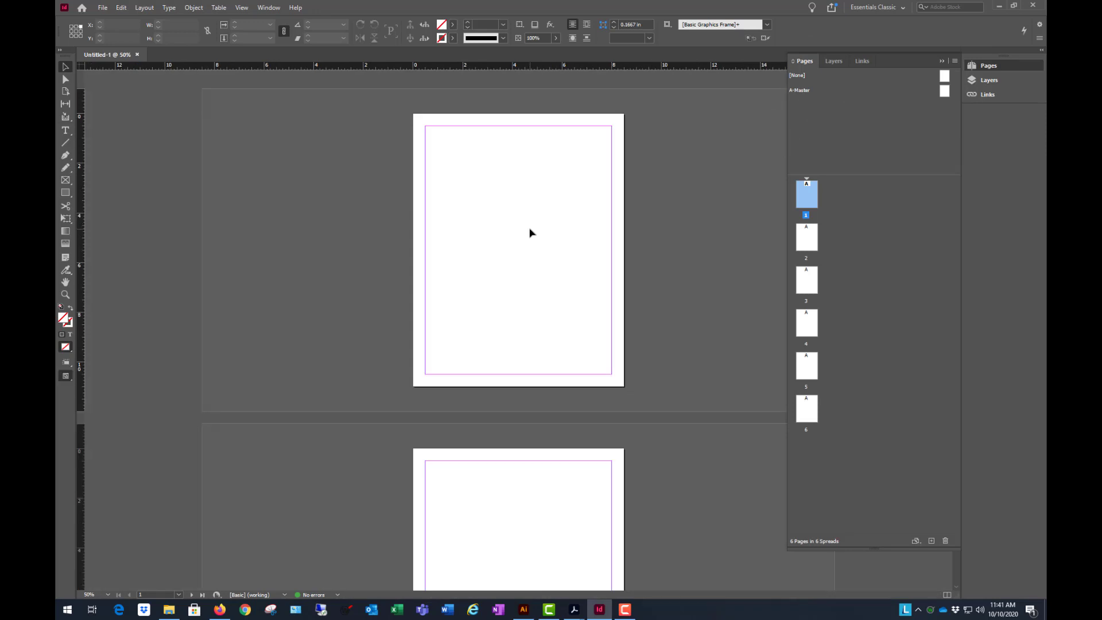
- Examine how all six pages are arranged in the new document
{"action": "key", "text": "ctrl+minus"}
{"action": "scroll", "coordinate": [545, 224], "scroll_direction": "down", "scroll_amount": 10}
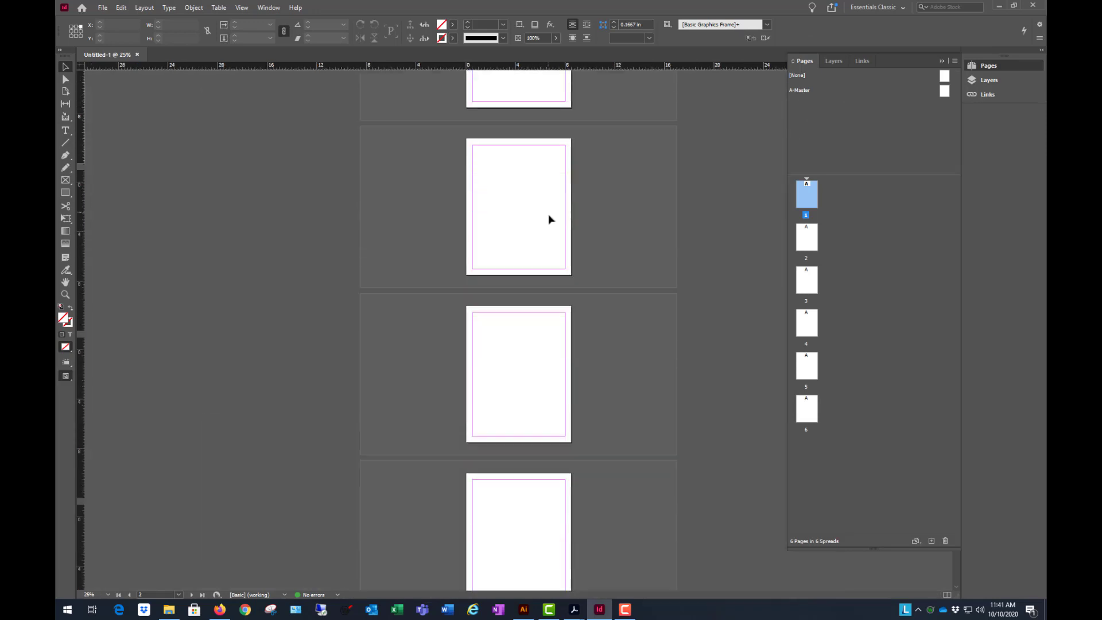
{"action": "scroll", "coordinate": [549, 218], "scroll_direction": "down", "scroll_amount": 1}
{"action": "scroll", "coordinate": [544, 317], "scroll_direction": "down", "scroll_amount": 2}
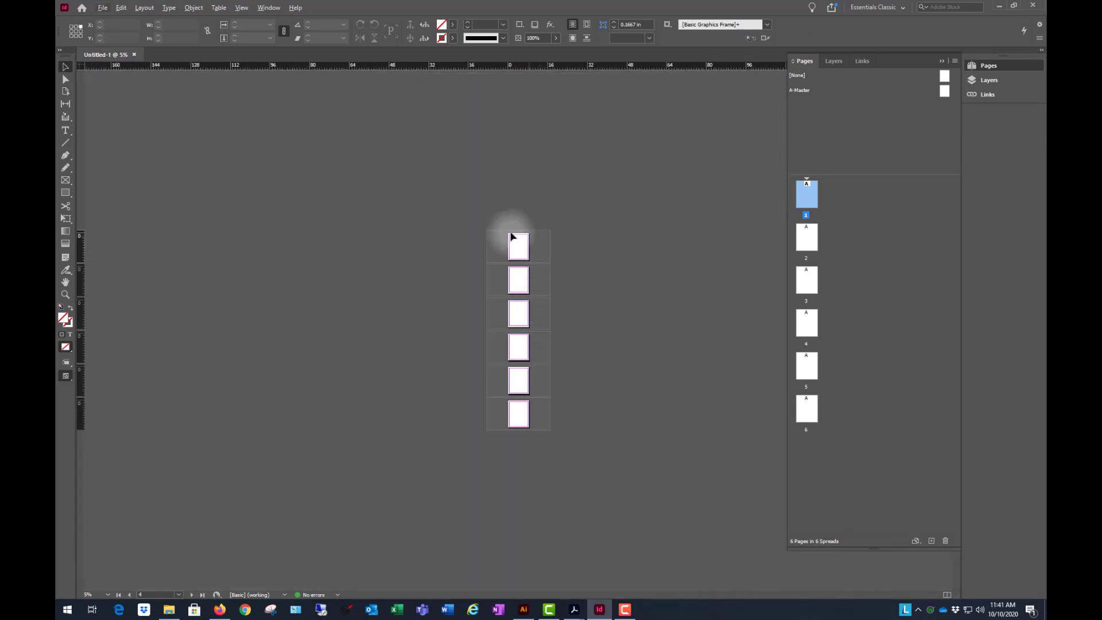
{"action": "scroll", "coordinate": [543, 345], "scroll_direction": "up", "scroll_amount": 1}
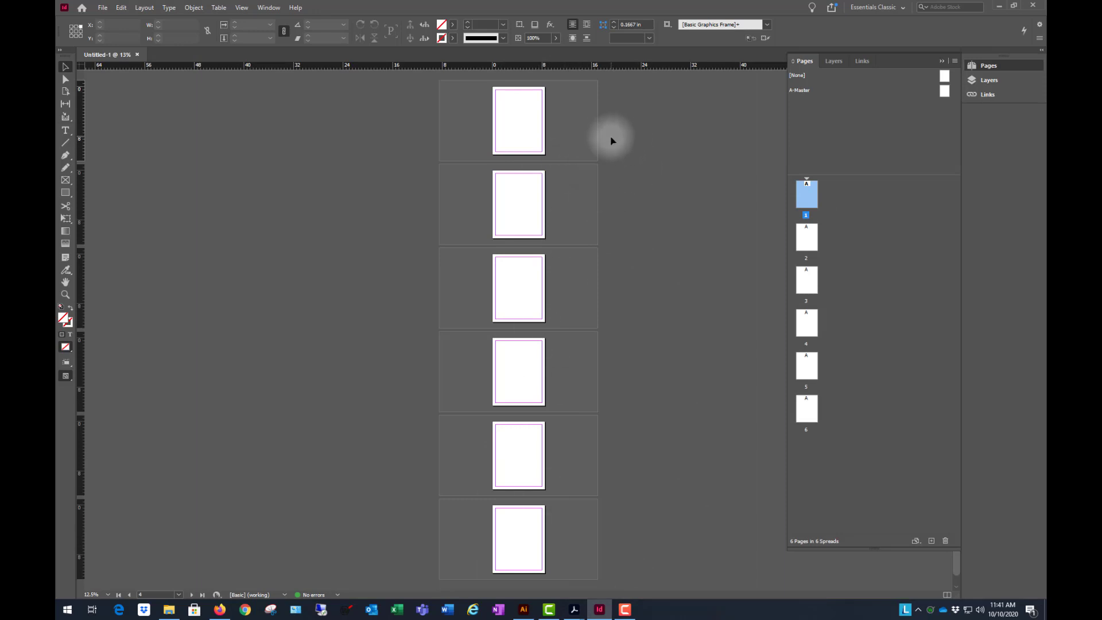
- Create a second six-page document, 51p0 by 66p0, with facing pages turned on
{"action": "key", "text": "ctrl+n"}
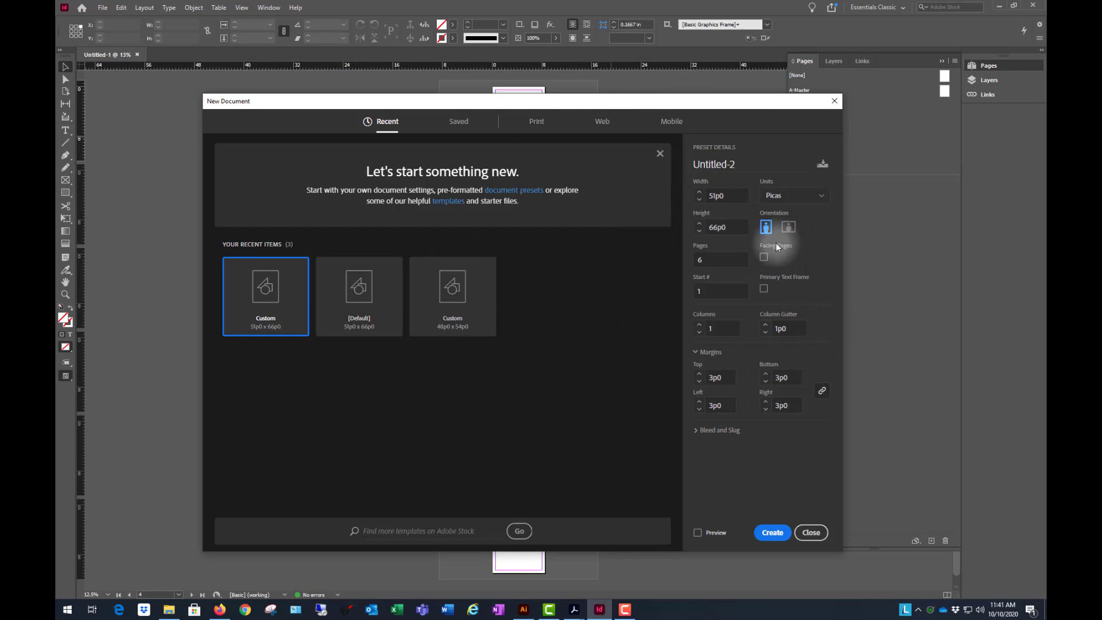
{"action": "left_click", "coordinate": [763, 257]}
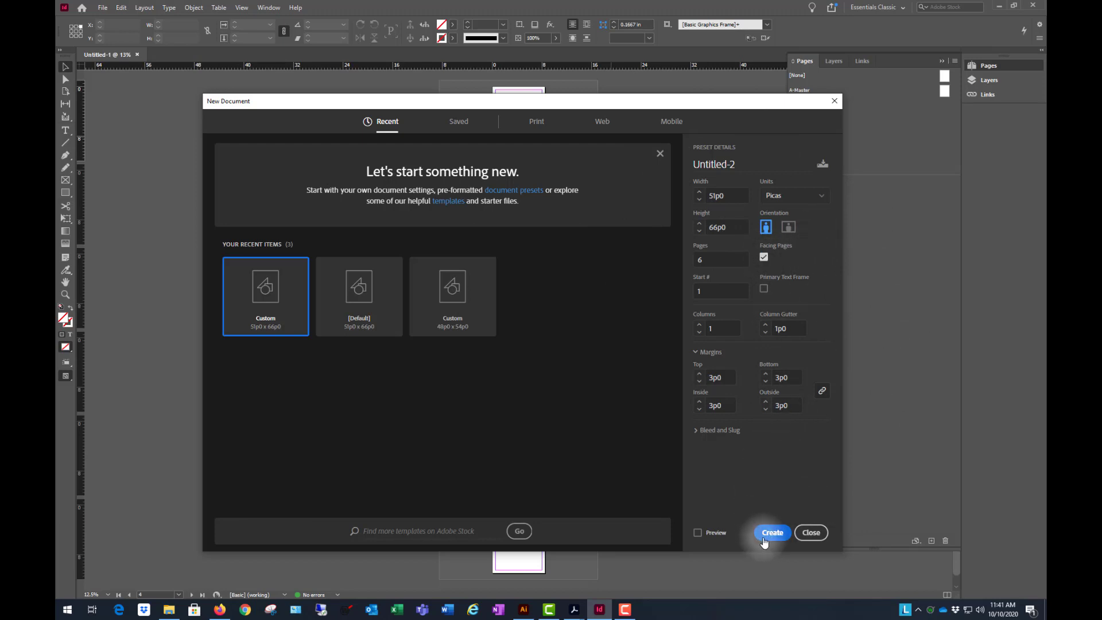
{"action": "left_click", "coordinate": [764, 540]}
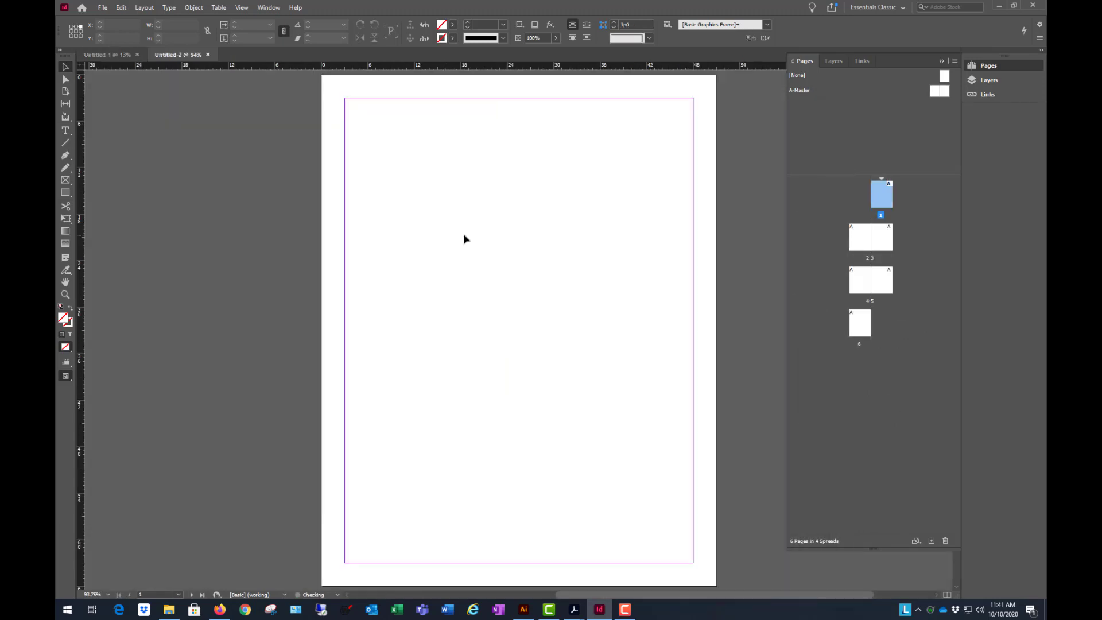
- Examine how the first page, the inner spreads and the last page are arranged in the facing-pages document
{"action": "scroll", "coordinate": [627, 262], "scroll_direction": "down", "scroll_amount": 3}
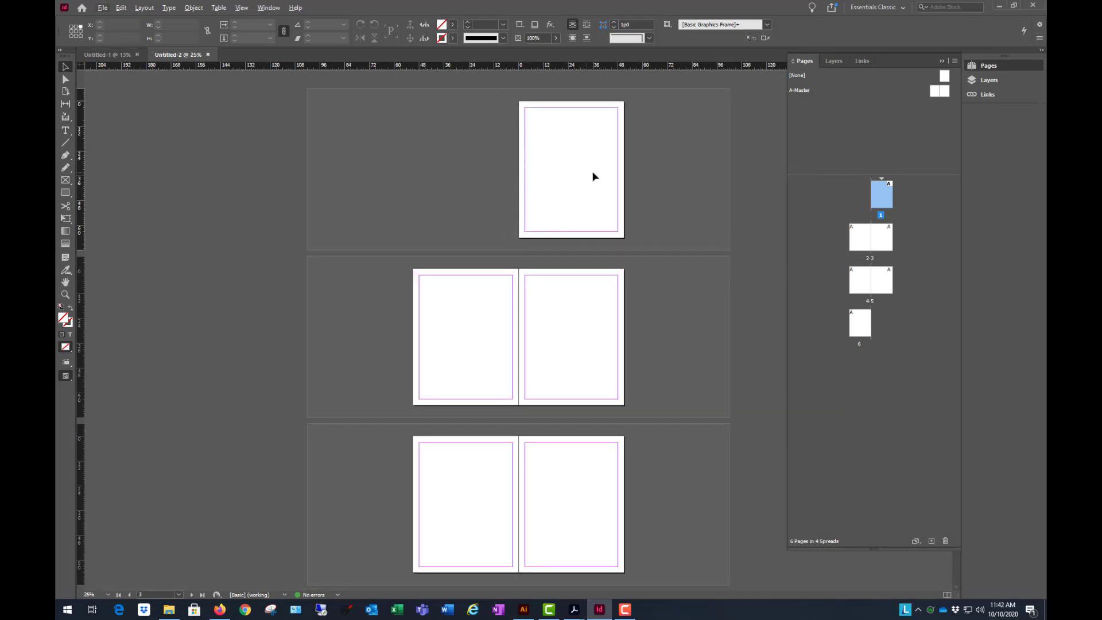
{"action": "scroll", "coordinate": [594, 176], "scroll_direction": "down", "scroll_amount": 1}
{"action": "scroll", "coordinate": [517, 322], "scroll_direction": "down", "scroll_amount": 1}
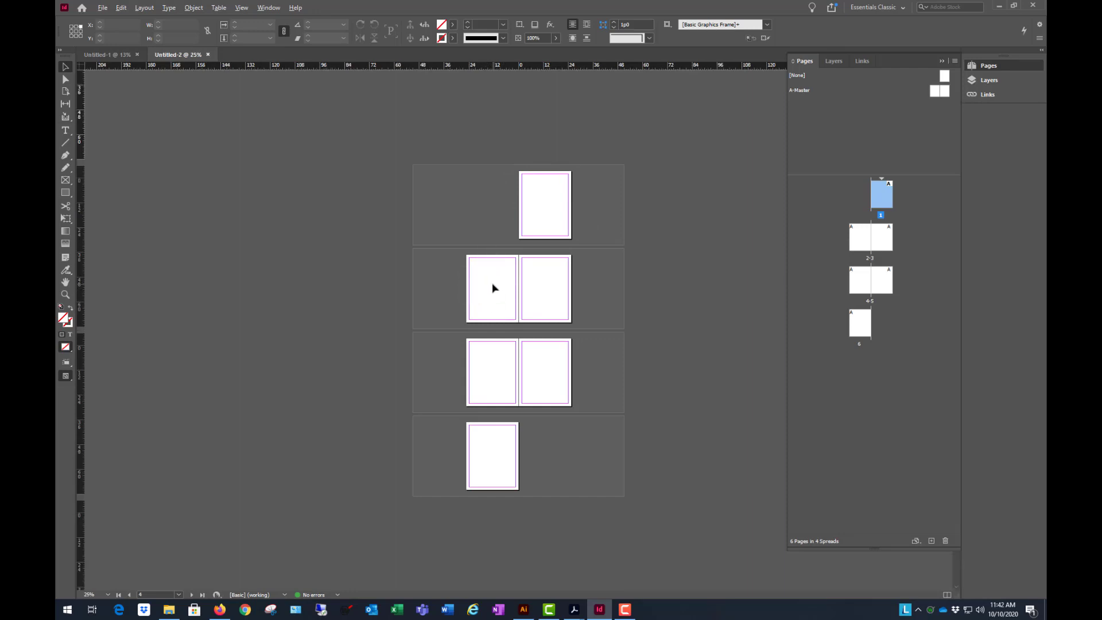
{"action": "scroll", "coordinate": [495, 288], "scroll_direction": "up", "scroll_amount": 1}
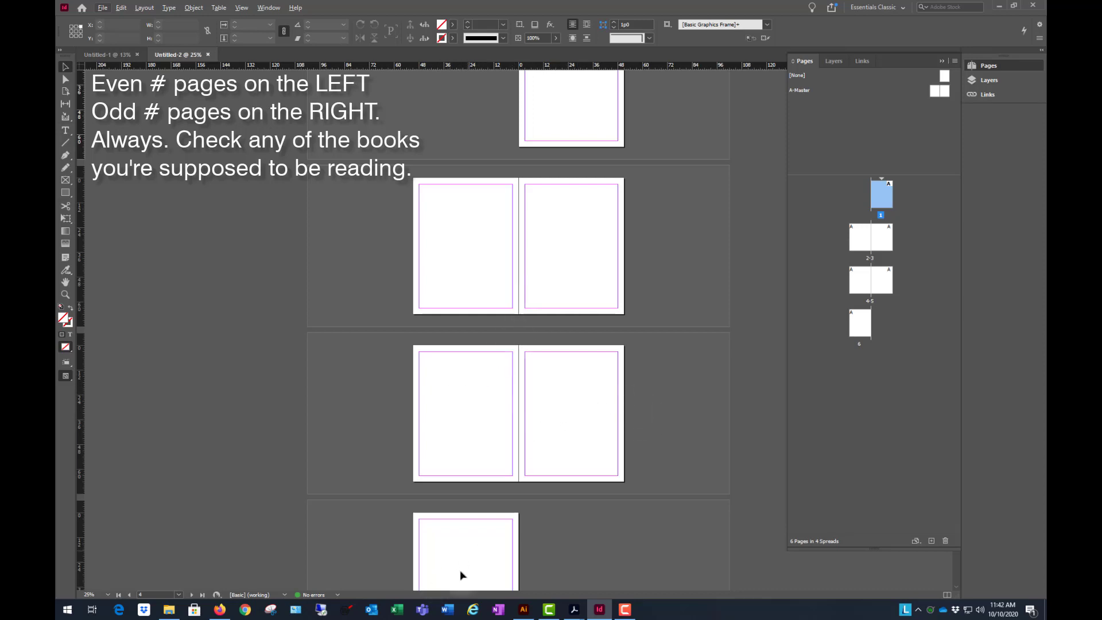
{"action": "left_click", "coordinate": [482, 114]}
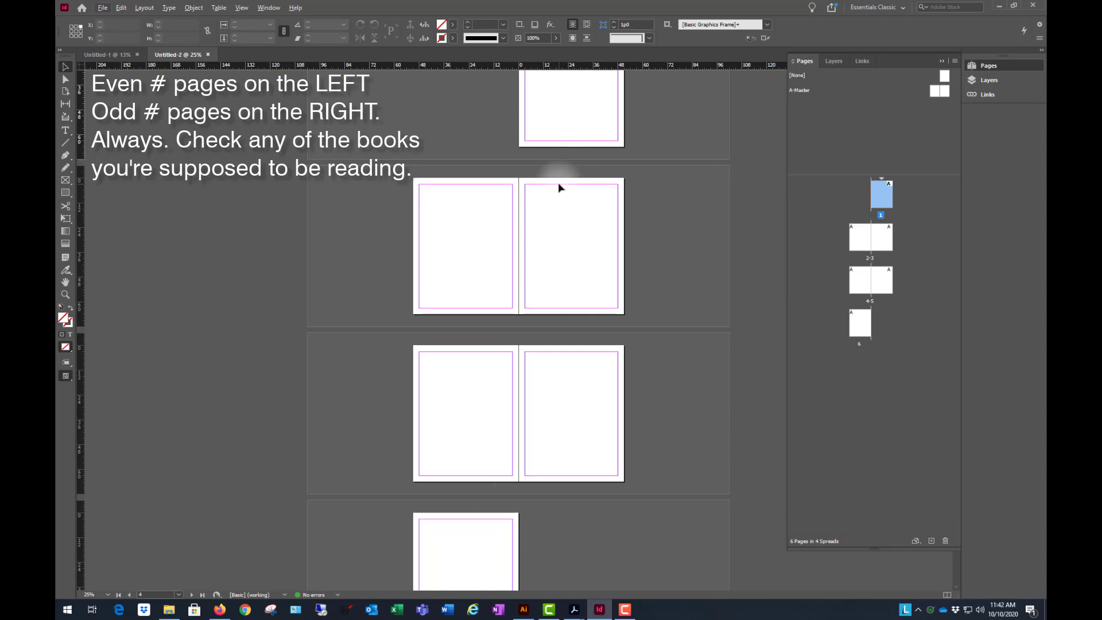
{"action": "scroll", "coordinate": [566, 172], "scroll_direction": "down", "scroll_amount": 1}
{"action": "scroll", "coordinate": [561, 177], "scroll_direction": "up", "scroll_amount": 1}
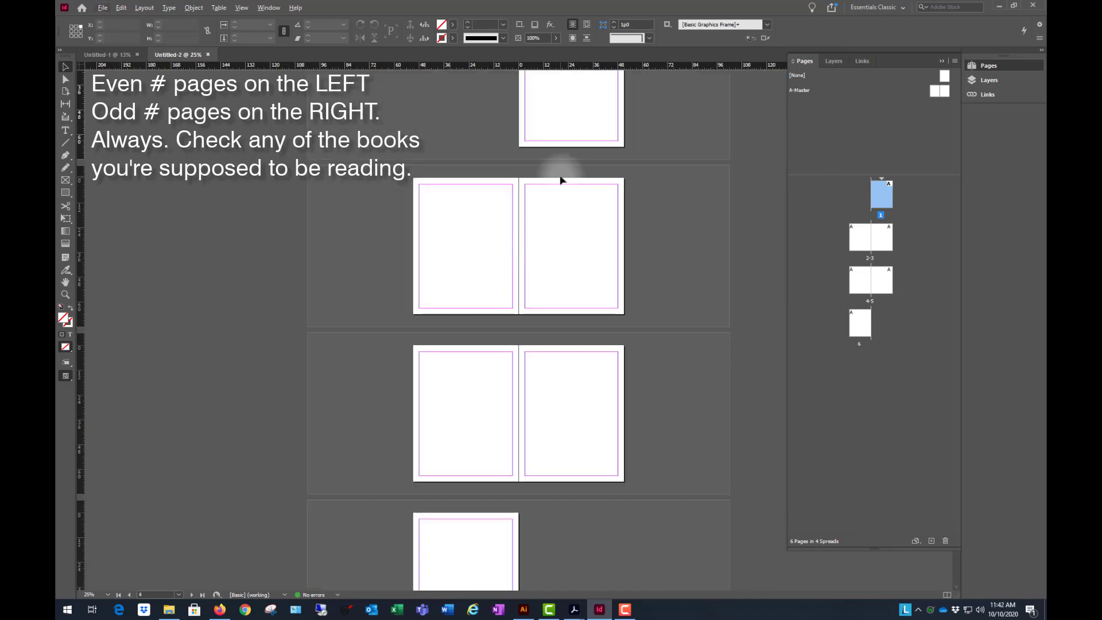
{"action": "scroll", "coordinate": [571, 152], "scroll_direction": "up", "scroll_amount": 1}
{"action": "scroll", "coordinate": [585, 166], "scroll_direction": "up", "scroll_amount": 1}
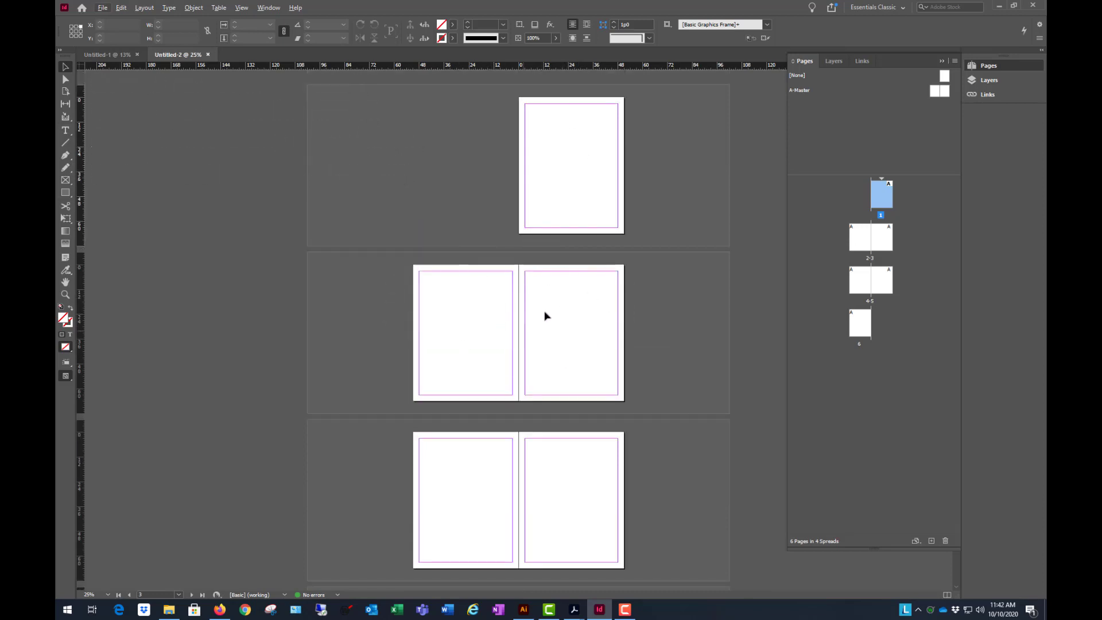
{"action": "scroll", "coordinate": [604, 251], "scroll_direction": "down", "scroll_amount": 1}
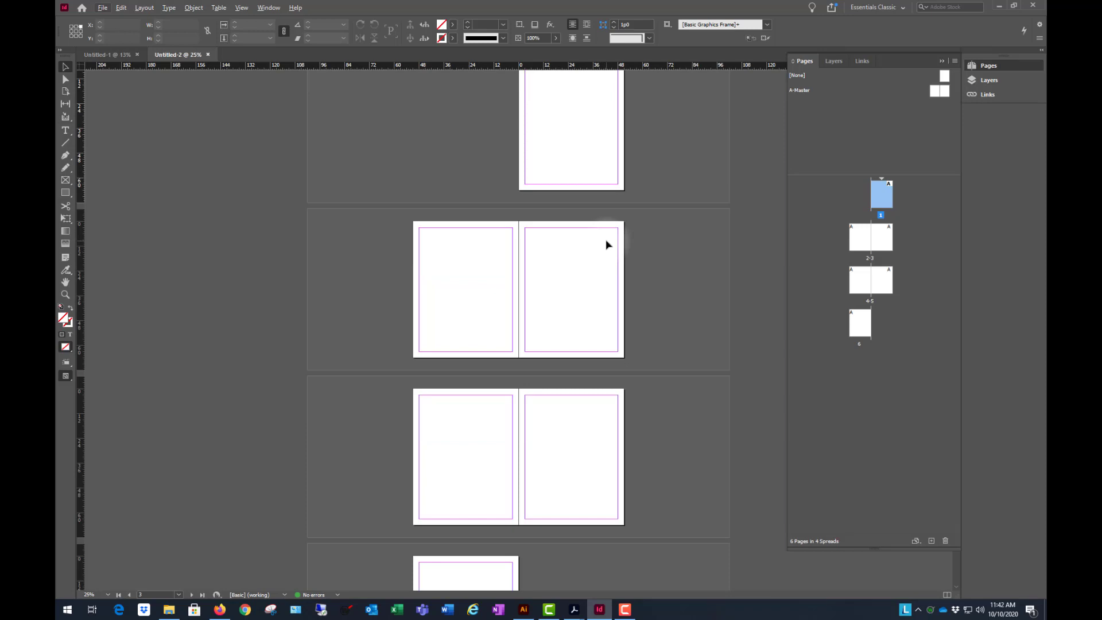
{"action": "scroll", "coordinate": [606, 244], "scroll_direction": "down", "scroll_amount": 1}
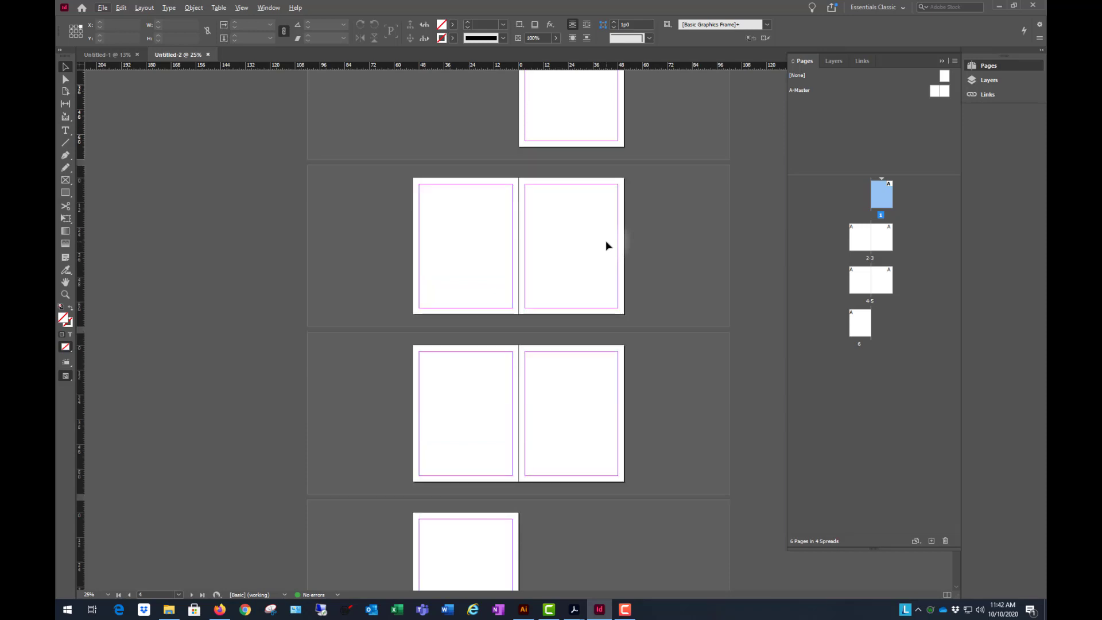
{"action": "scroll", "coordinate": [515, 272], "scroll_direction": "down", "scroll_amount": 1}
{"action": "scroll", "coordinate": [571, 278], "scroll_direction": "down", "scroll_amount": 1}
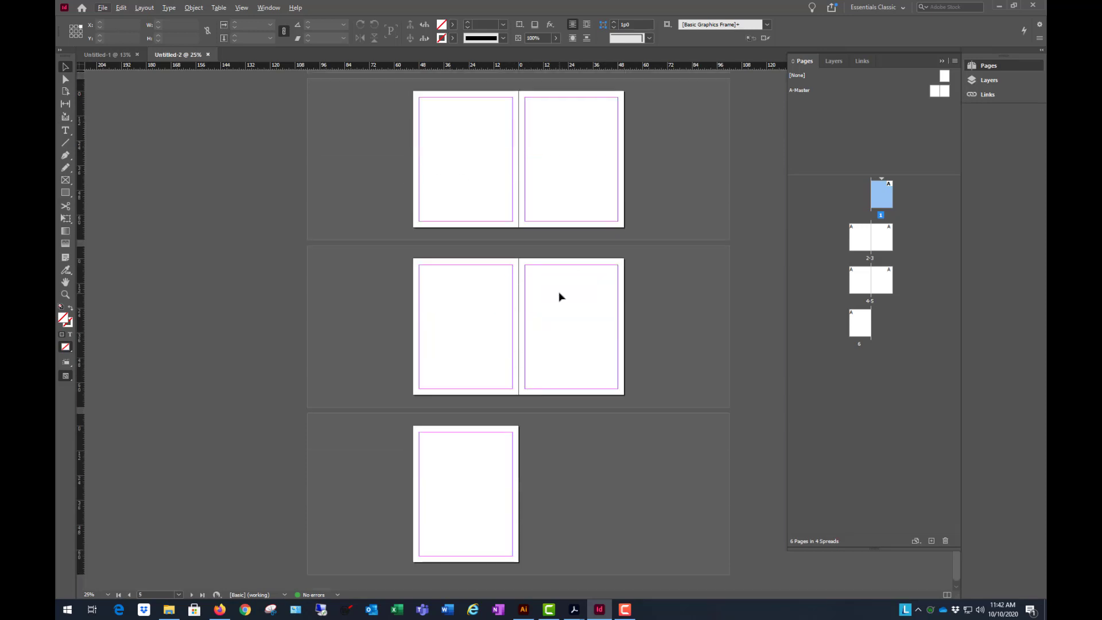
{"action": "scroll", "coordinate": [544, 326], "scroll_direction": "up", "scroll_amount": 2}
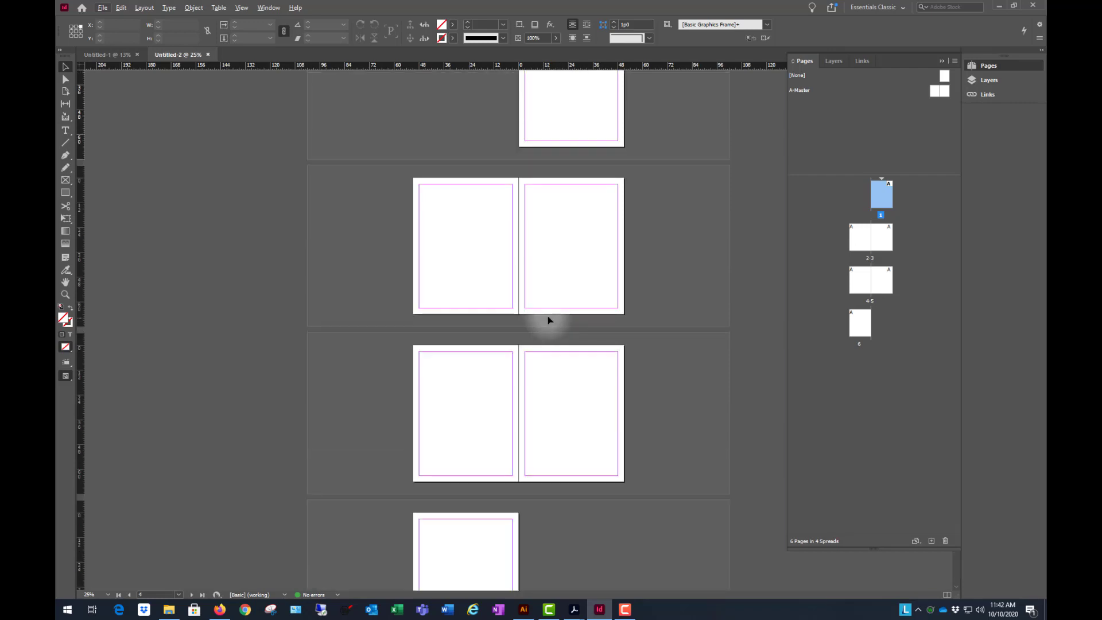
{"action": "key", "text": "ctrl+minus"}
{"action": "key", "text": "ctrl+equal"}
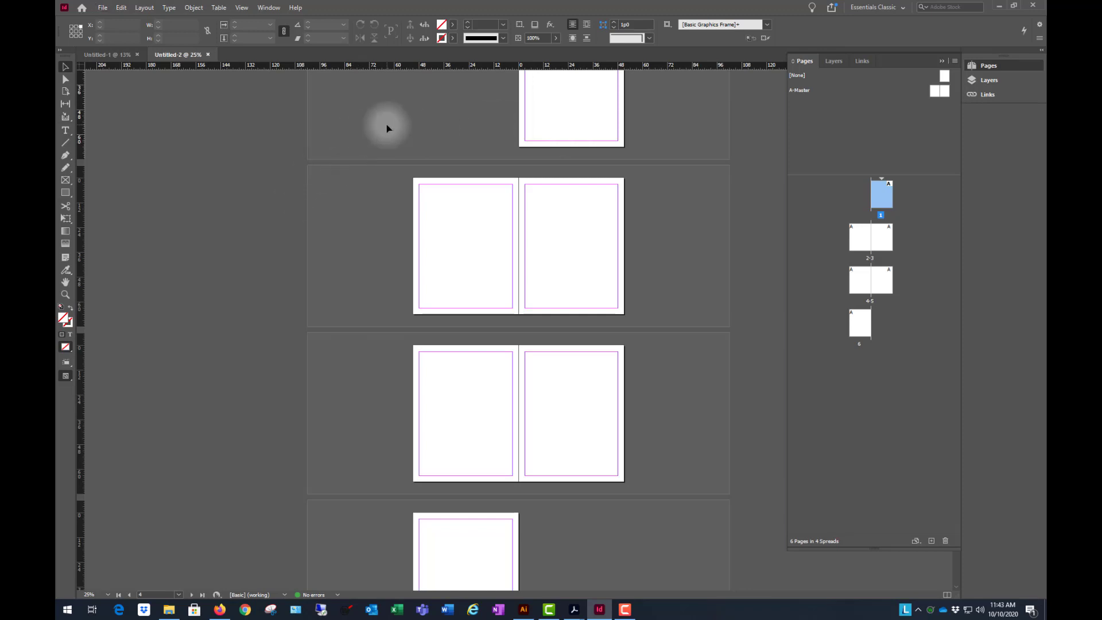
- Create a two-page, 8.5 by 11 inch document with facing pages
{"action": "key", "text": "ctrl+n"}
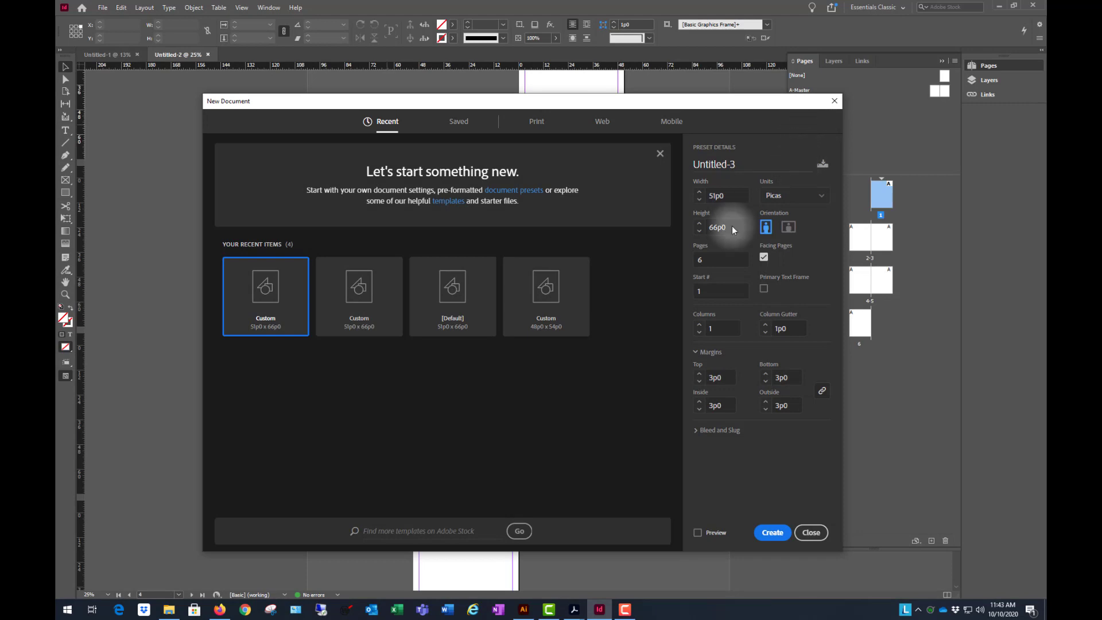
{"action": "left_click", "coordinate": [784, 198]}
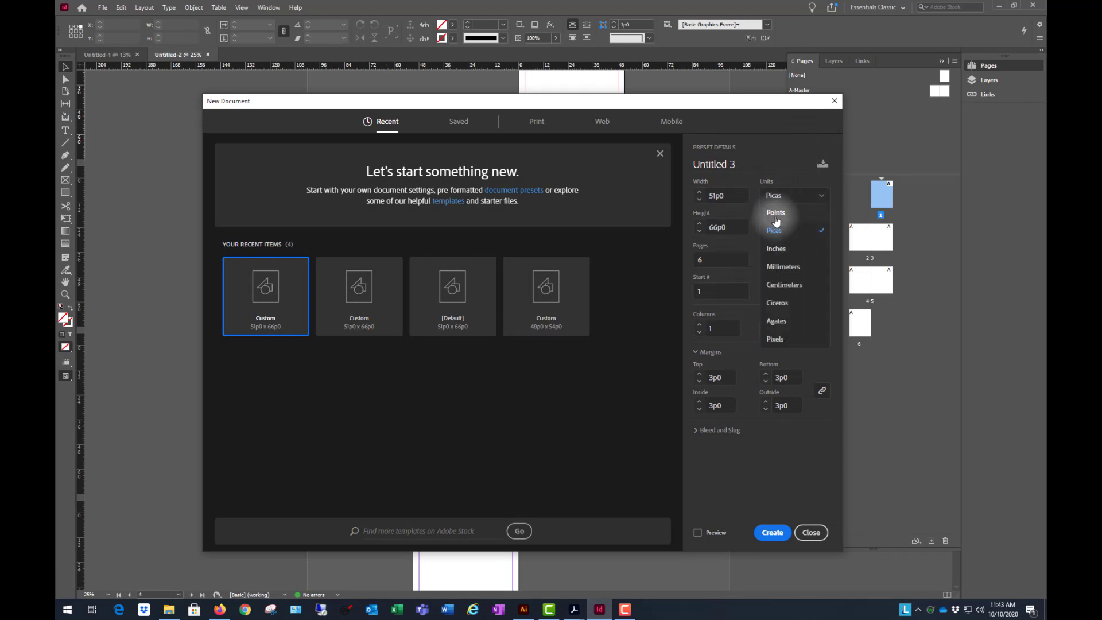
{"action": "left_click", "coordinate": [776, 248]}
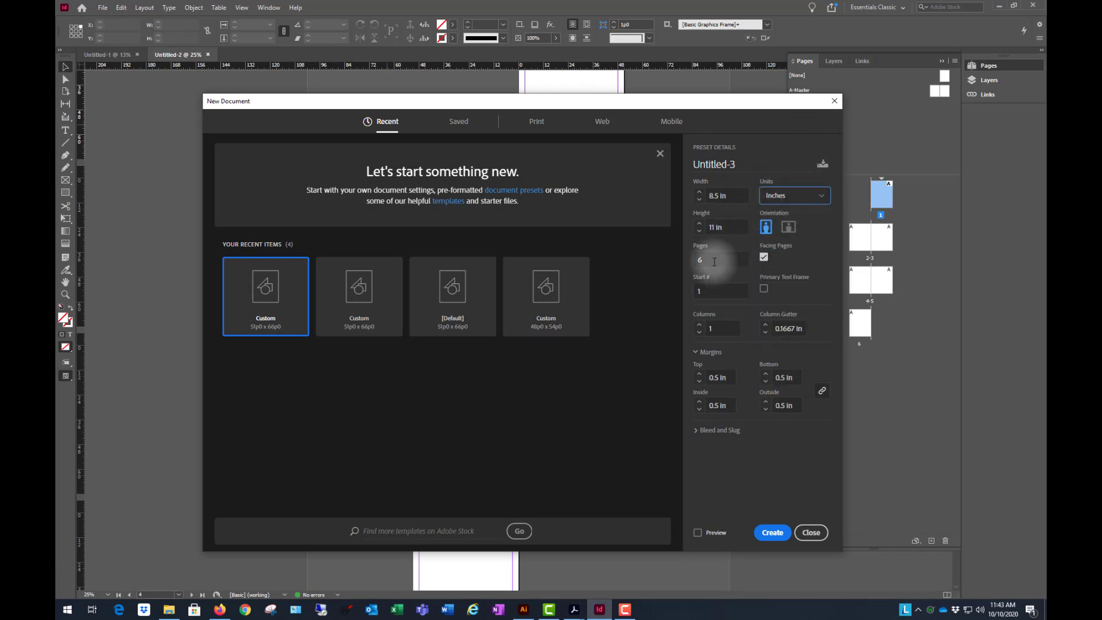
{"action": "left_click", "coordinate": [704, 260]}
{"action": "type", "text": "2"}
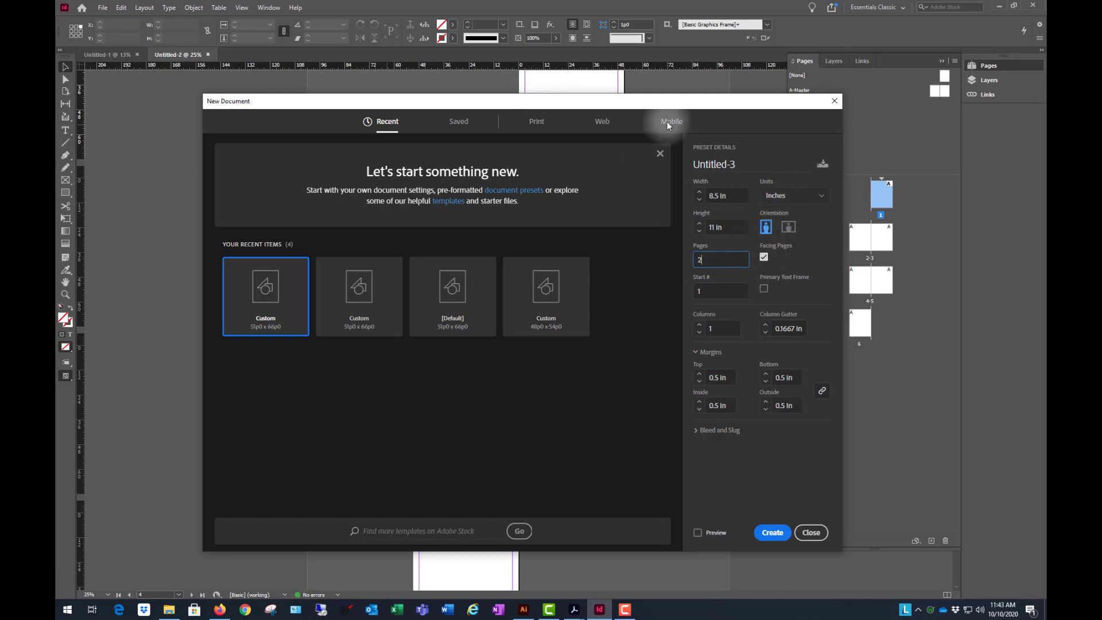
{"action": "left_click", "coordinate": [765, 258]}
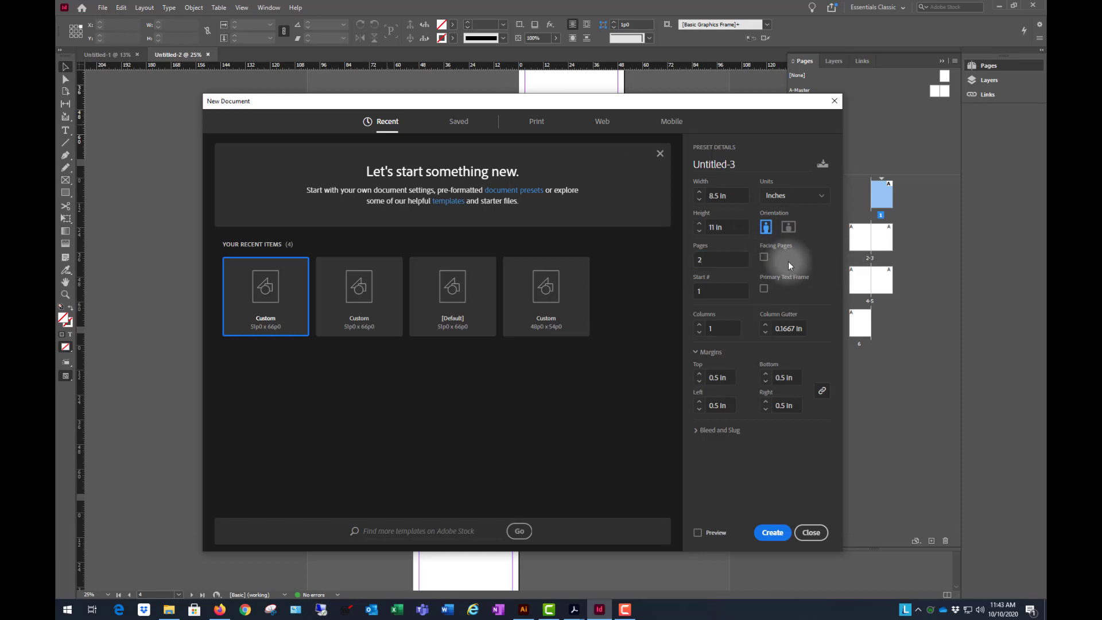
{"action": "left_click", "coordinate": [772, 532]}
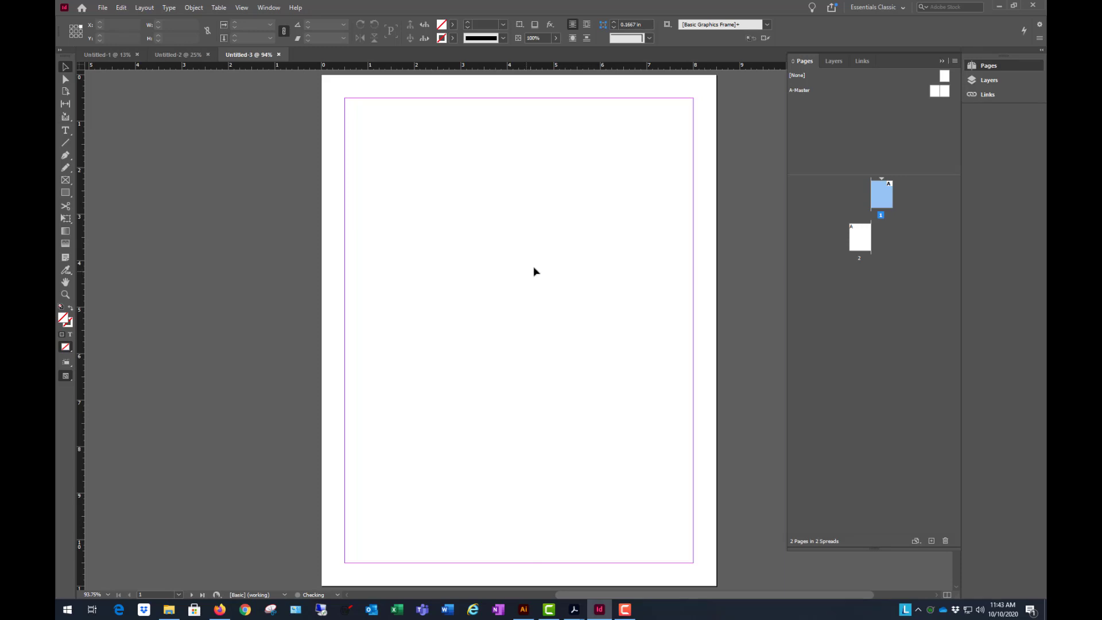
- Examine how the two pages are placed in the new facing-pages document
{"action": "scroll", "coordinate": [575, 236], "scroll_direction": "down", "scroll_amount": 2}
{"action": "scroll", "coordinate": [543, 231], "scroll_direction": "down", "scroll_amount": 3}
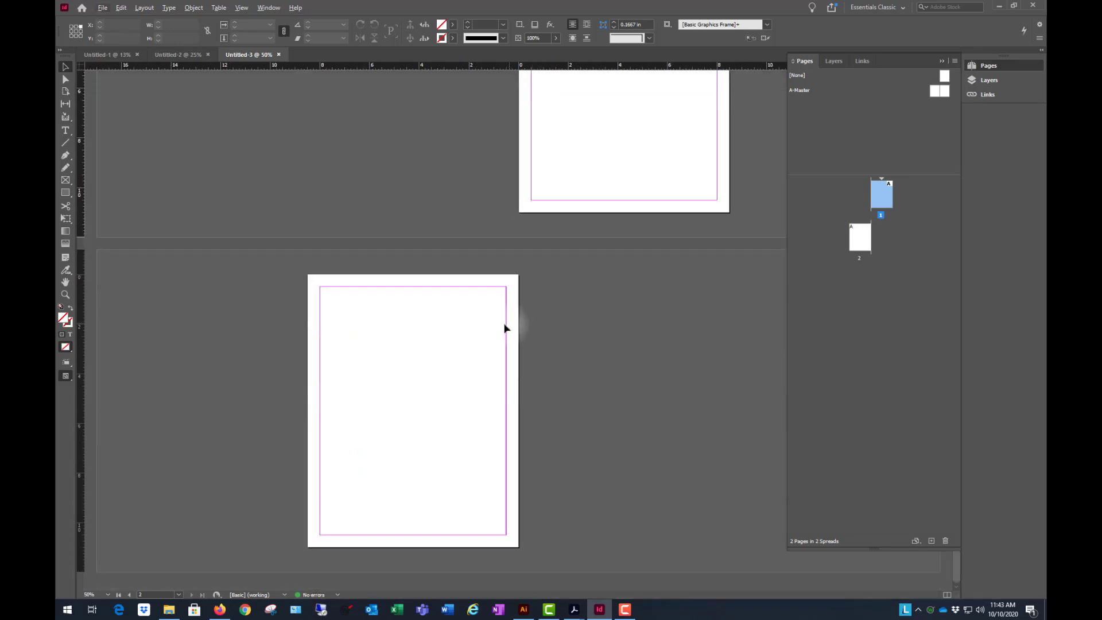
{"action": "scroll", "coordinate": [505, 327], "scroll_direction": "up", "scroll_amount": 3}
{"action": "scroll", "coordinate": [514, 283], "scroll_direction": "down", "scroll_amount": 2}
{"action": "left_click", "coordinate": [491, 237]}
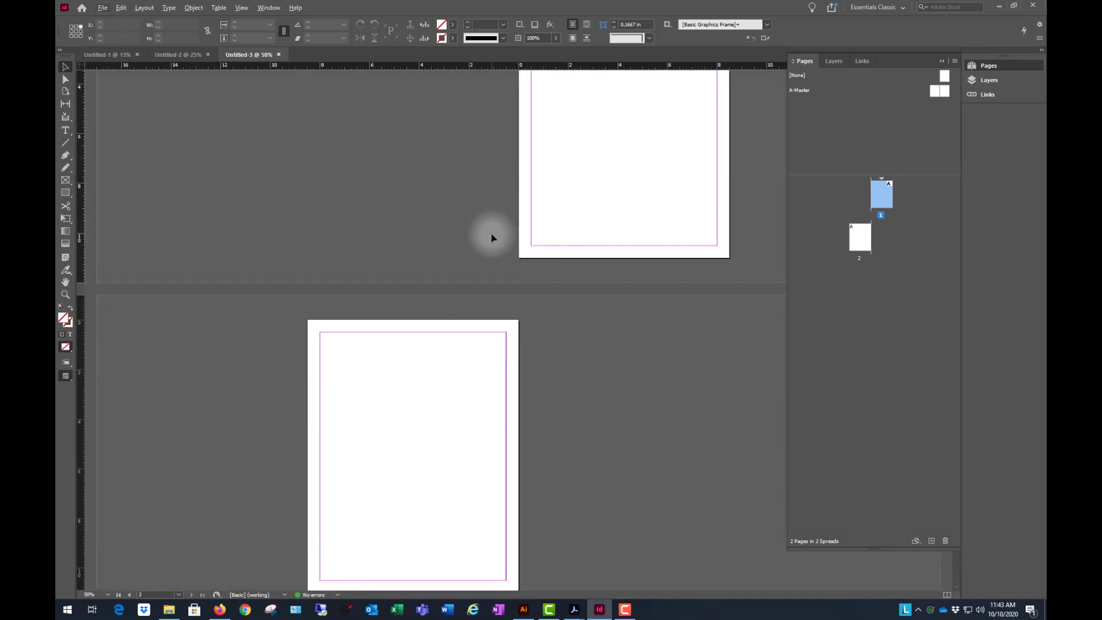
- Create another two-page document, 51p0 by 66p0, with facing pages off
{"action": "key", "text": "alt"}
{"action": "key", "text": "ctrl+n"}
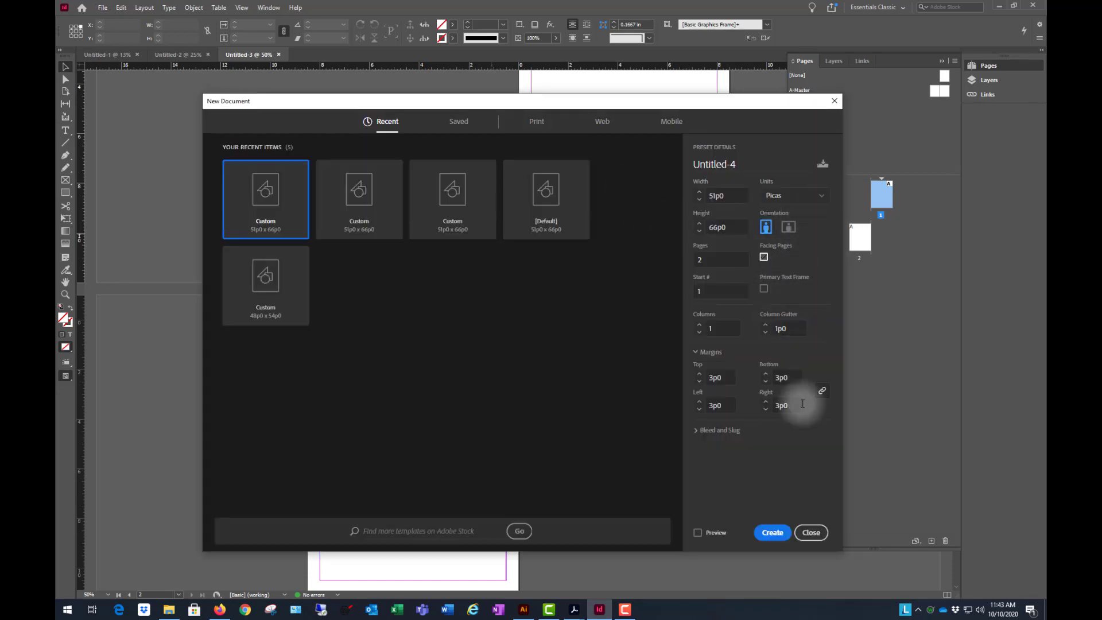
{"action": "left_click", "coordinate": [772, 532]}
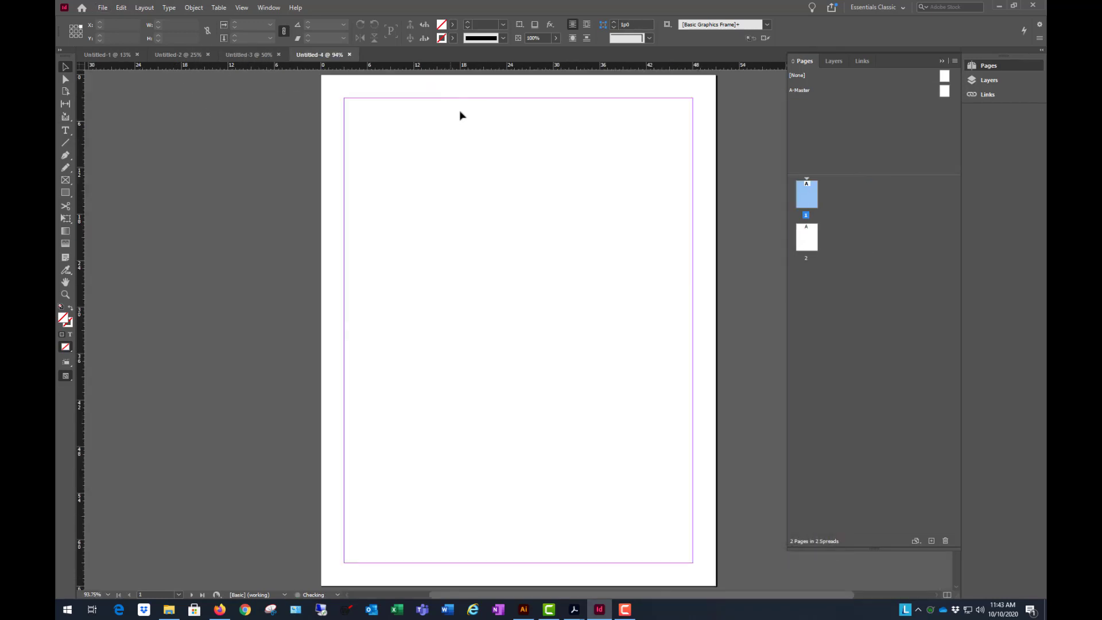
{"action": "scroll", "coordinate": [441, 212], "scroll_direction": "down", "scroll_amount": 5}
{"action": "scroll", "coordinate": [480, 281], "scroll_direction": "up", "scroll_amount": 5}
{"action": "scroll", "coordinate": [493, 298], "scroll_direction": "up", "scroll_amount": 10}
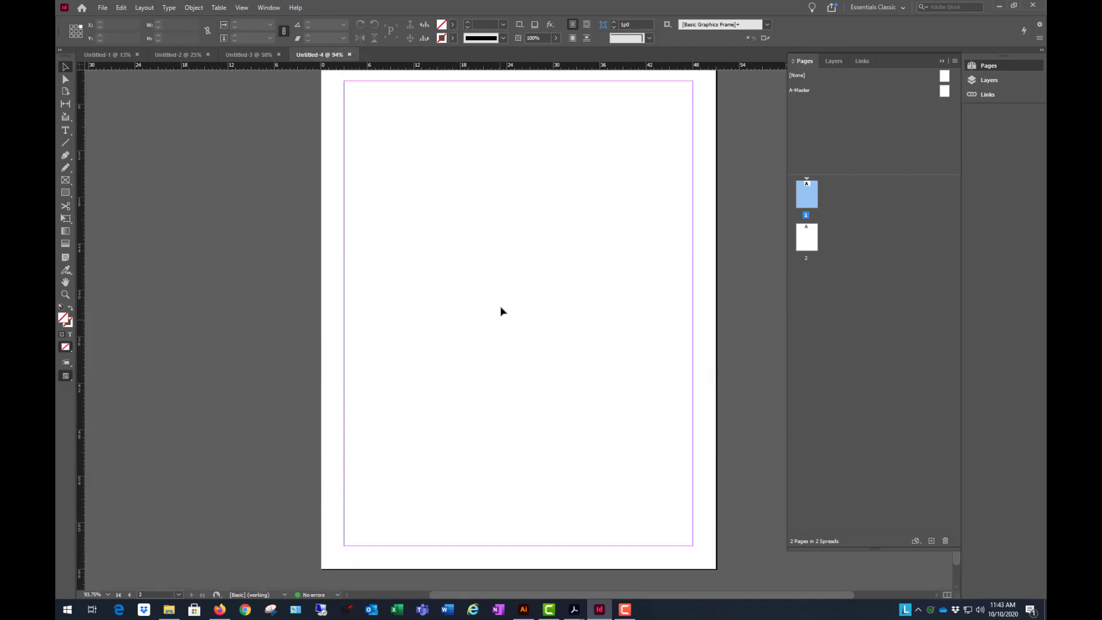
- Close the Untitled-3, Untitled-2 and Untitled-1 documents, leaving Untitled-4 open
{"action": "left_click", "coordinate": [279, 54]}
{"action": "left_click", "coordinate": [208, 55]}
{"action": "left_click", "coordinate": [138, 55]}
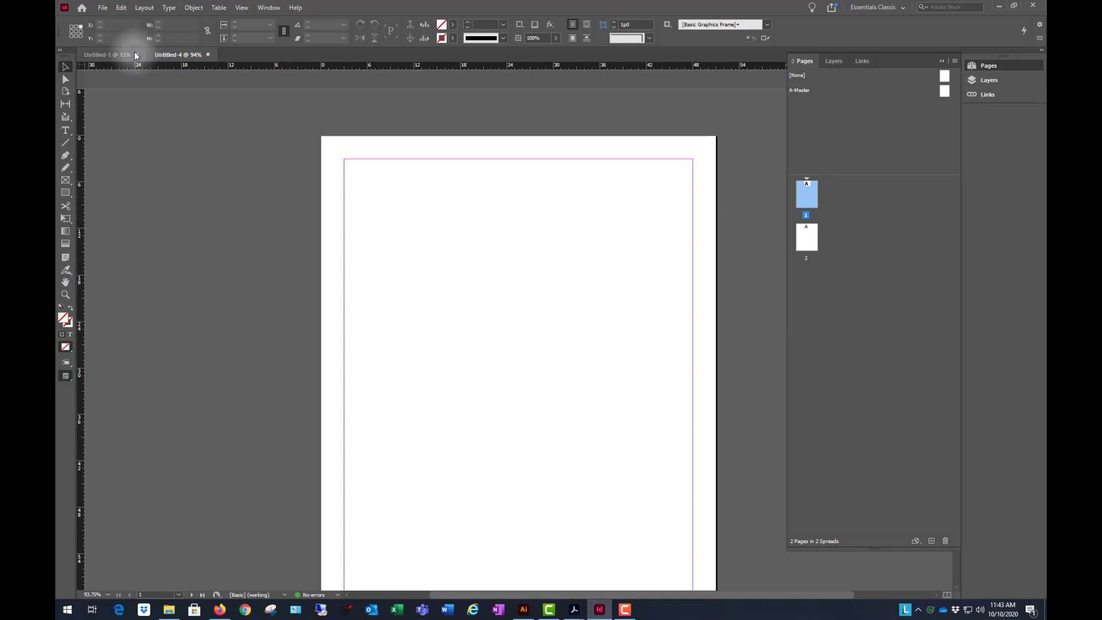
- Reset the Essentials Classic workspace to its default layout and dismiss the CC Libraries introduction
{"action": "key", "text": "ctrl+minus"}
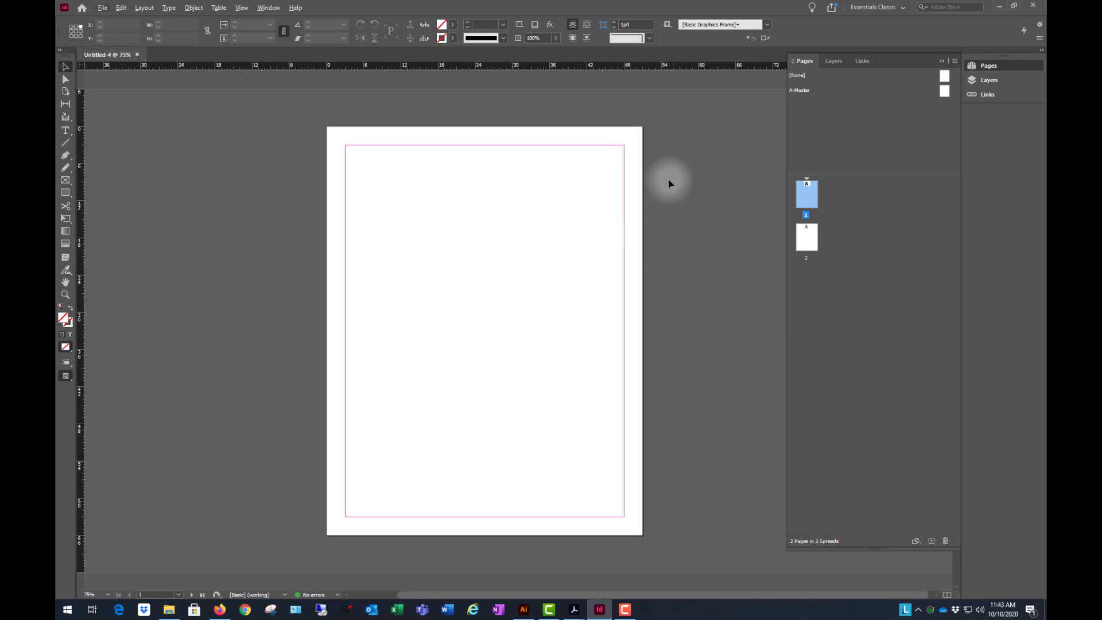
{"action": "scroll", "coordinate": [454, 263], "scroll_direction": "up", "scroll_amount": 1, "text": "alt"}
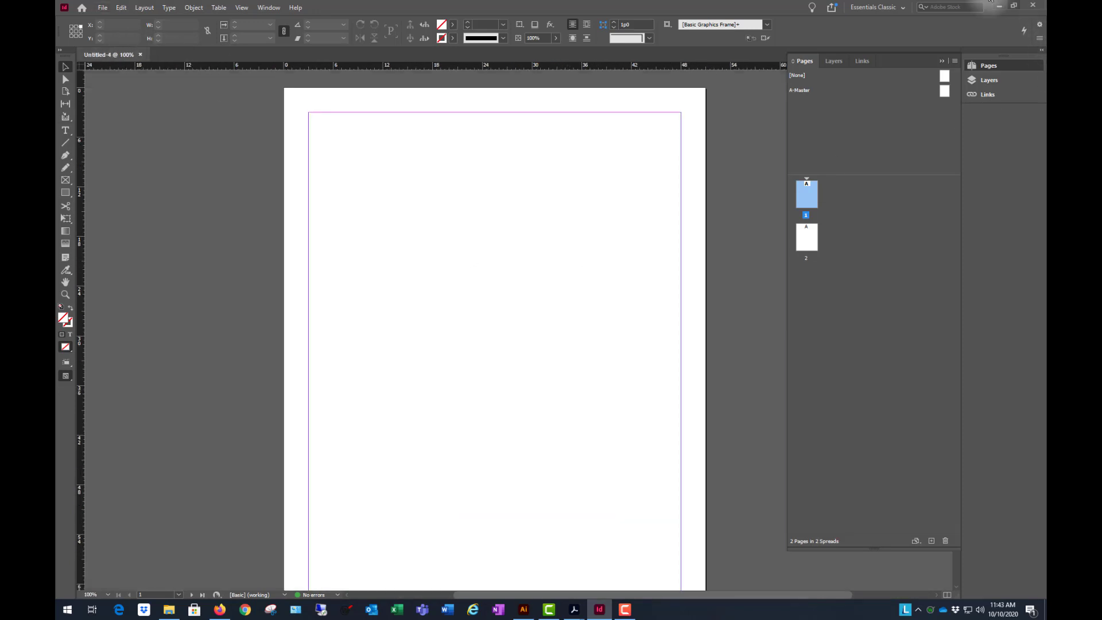
{"action": "left_click", "coordinate": [905, 10]}
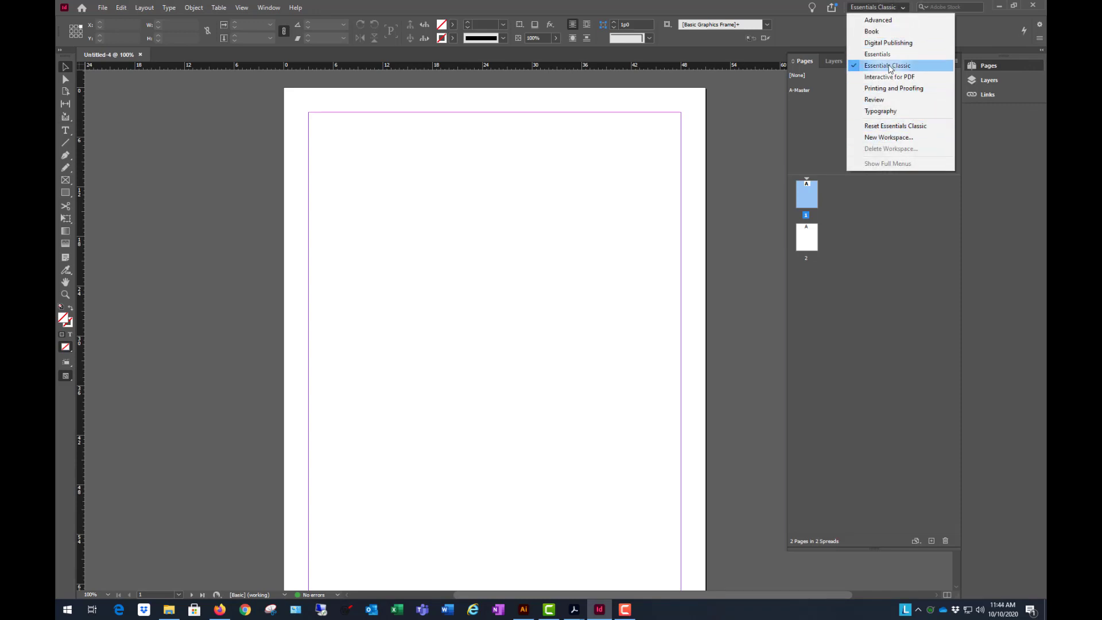
{"action": "left_click", "coordinate": [896, 126]}
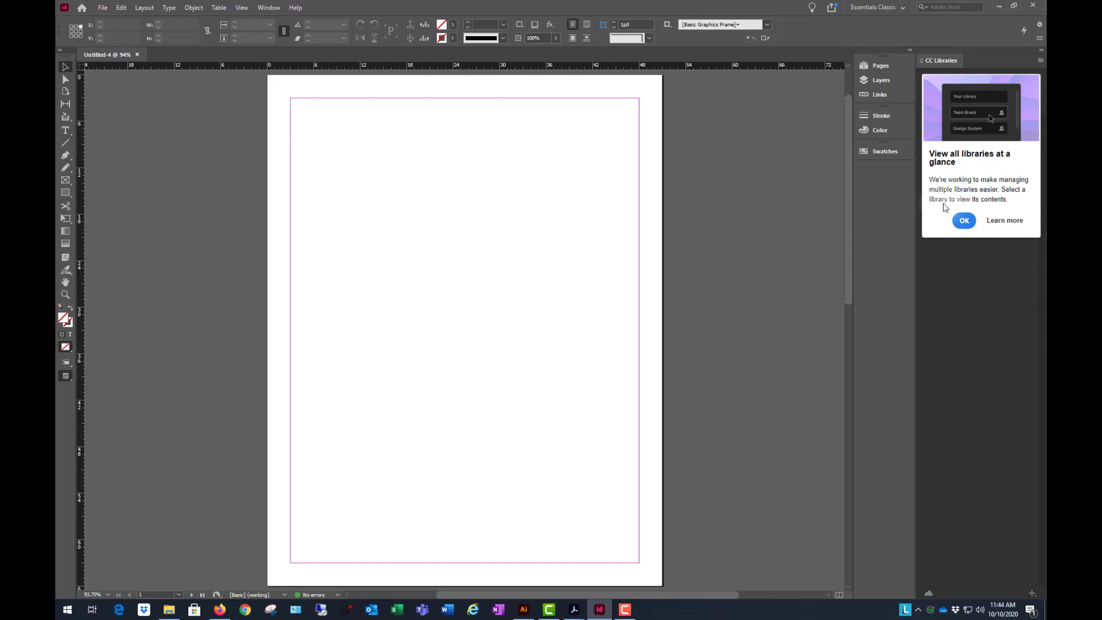
{"action": "left_click", "coordinate": [969, 222]}
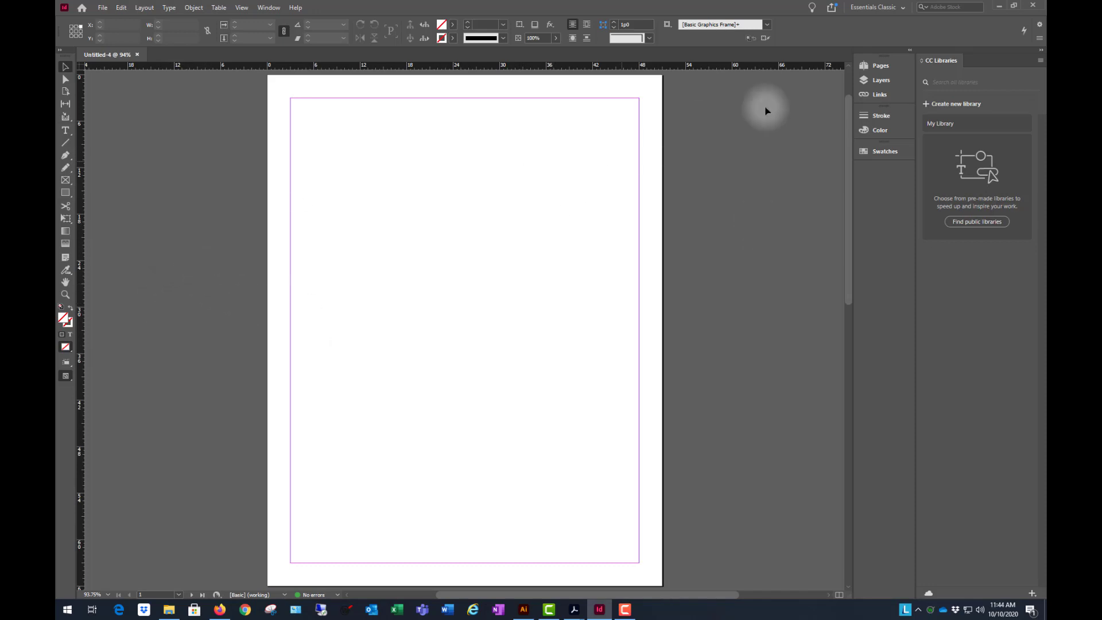
- View the Layers, Stroke and Color settings in turn and collapse them
{"action": "left_click", "coordinate": [881, 81]}
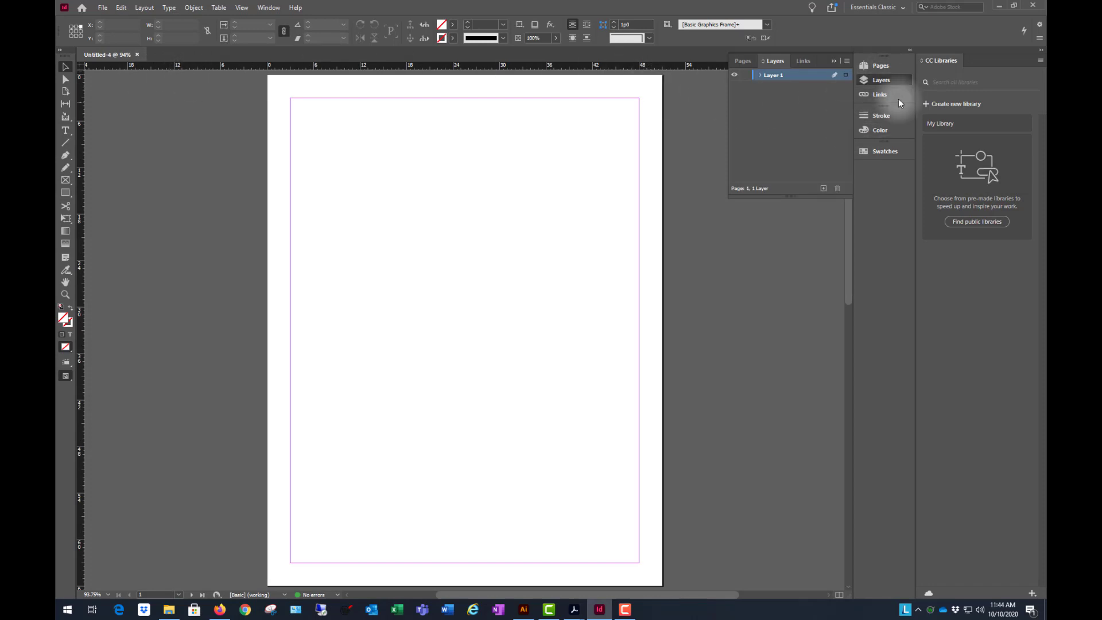
{"action": "left_click", "coordinate": [882, 117]}
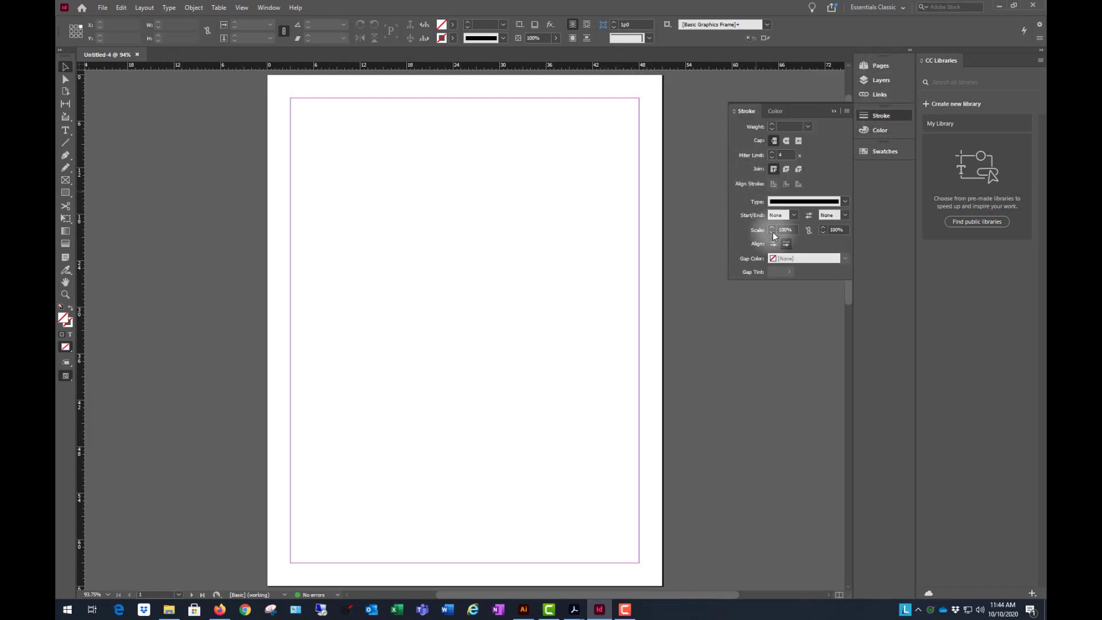
{"action": "left_click", "coordinate": [890, 130]}
{"action": "left_click", "coordinate": [889, 117]}
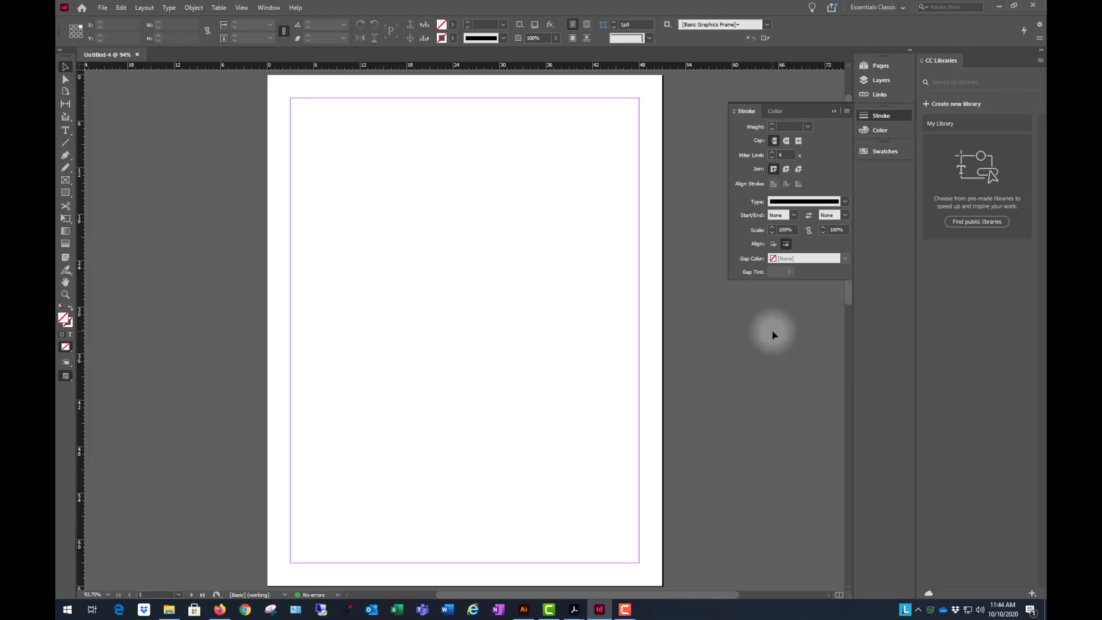
{"action": "left_click", "coordinate": [885, 117]}
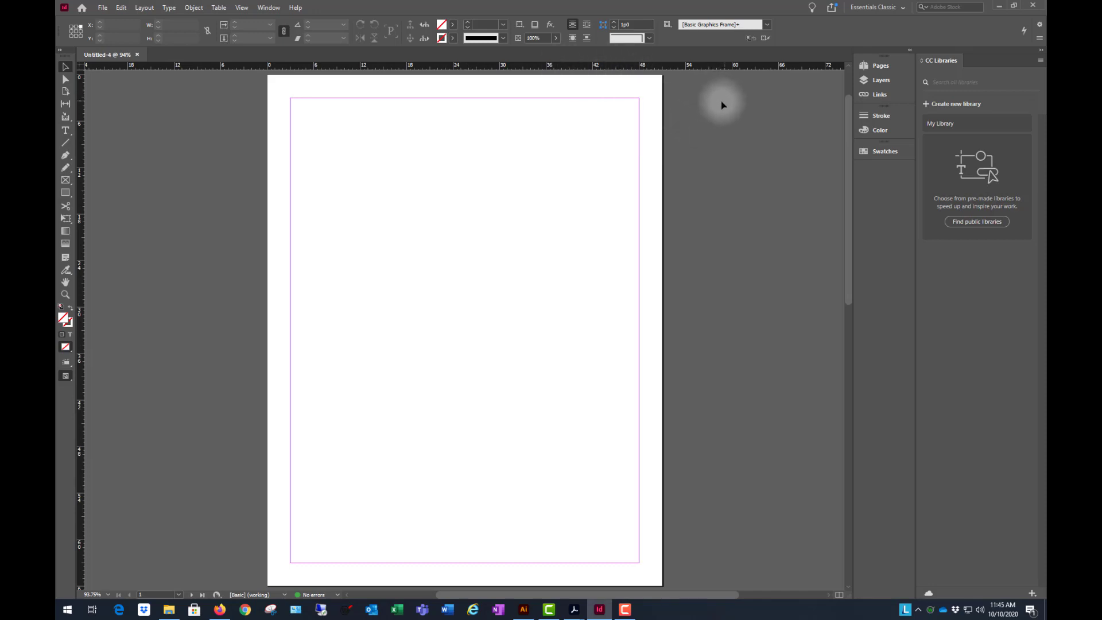
- Add four new layers above Layer 1
{"action": "left_click", "coordinate": [885, 80]}
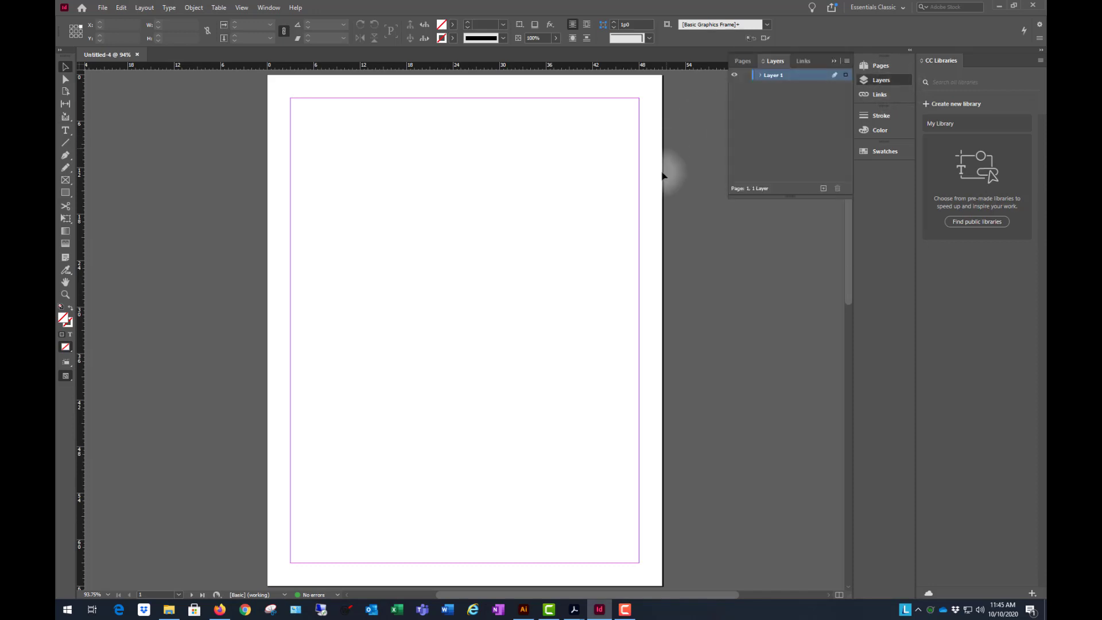
{"action": "left_click", "coordinate": [823, 189]}
{"action": "left_click", "coordinate": [823, 189]}
{"action": "left_click", "coordinate": [823, 189]}
{"action": "left_click", "coordinate": [824, 188]}
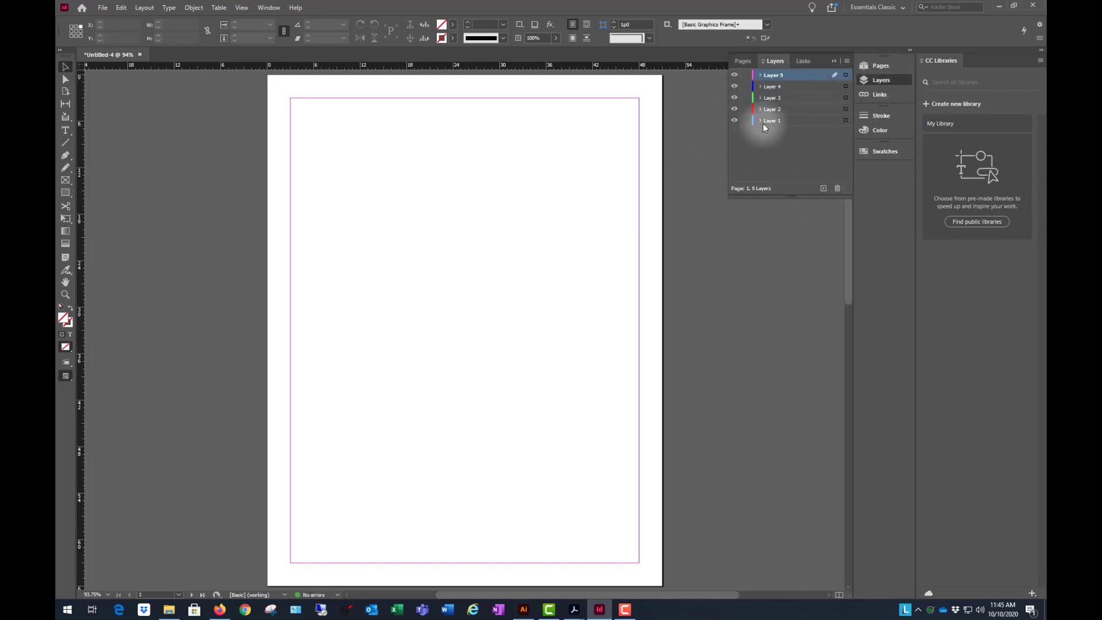
- Rename Layer 5 as Text and Layer 1 as Photos
{"action": "double_click", "coordinate": [776, 78]}
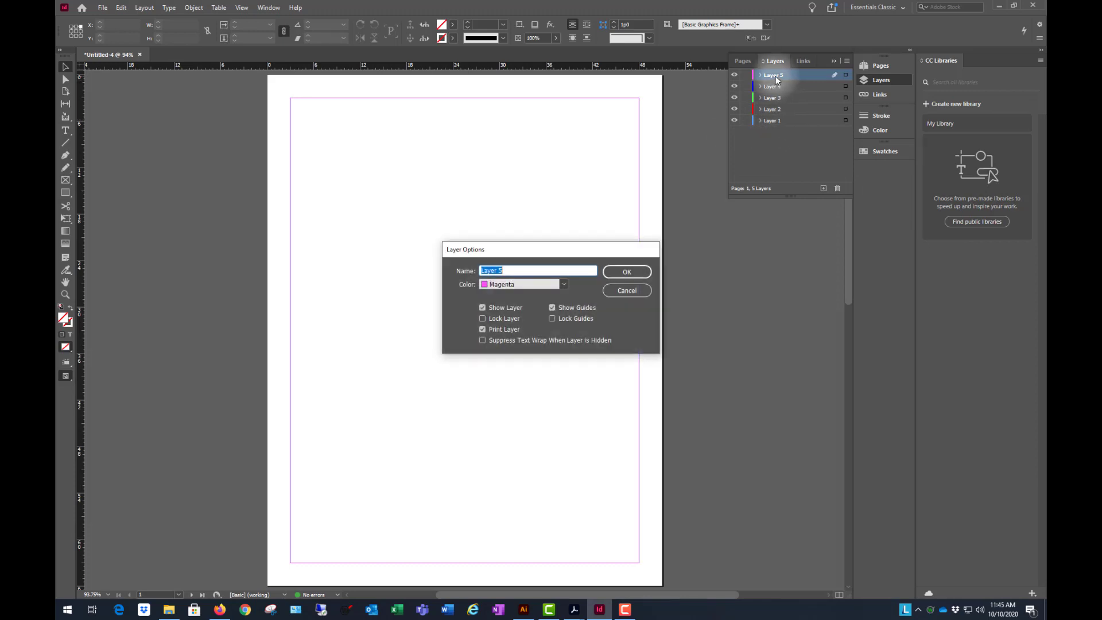
{"action": "type", "text": "Text"}
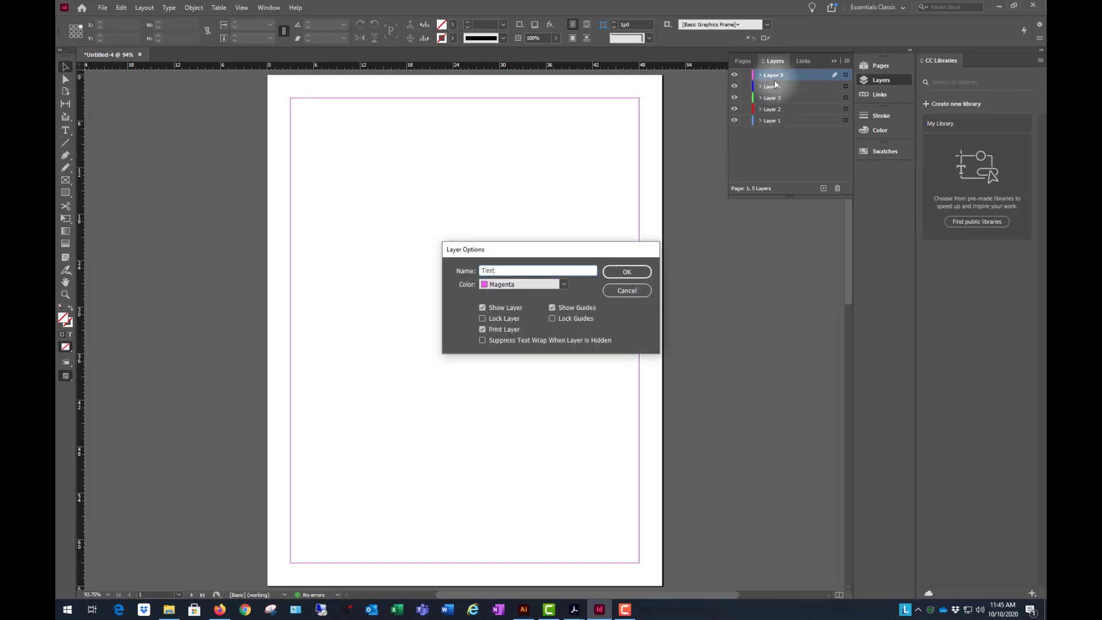
{"action": "left_click", "coordinate": [627, 271]}
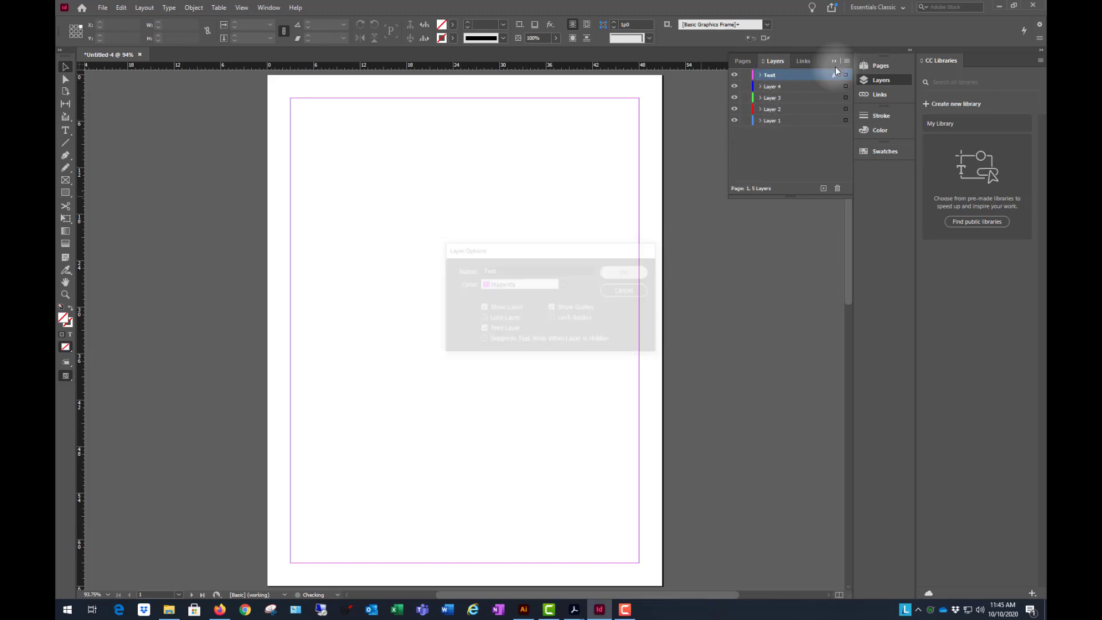
{"action": "double_click", "coordinate": [770, 122]}
{"action": "type", "text": "Photos"}
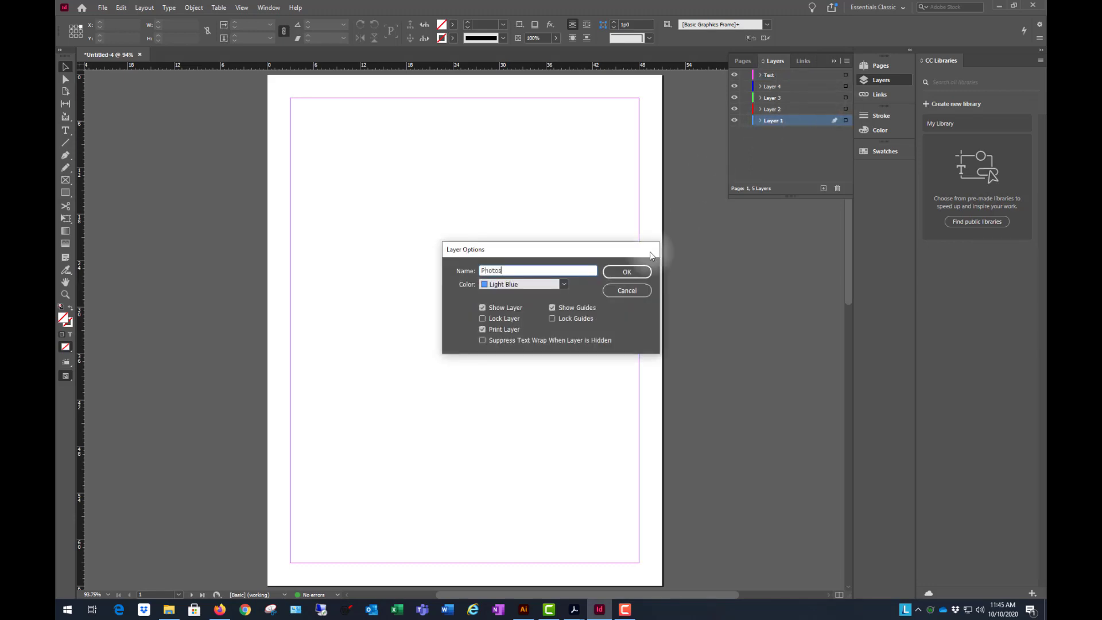
{"action": "left_click", "coordinate": [632, 273]}
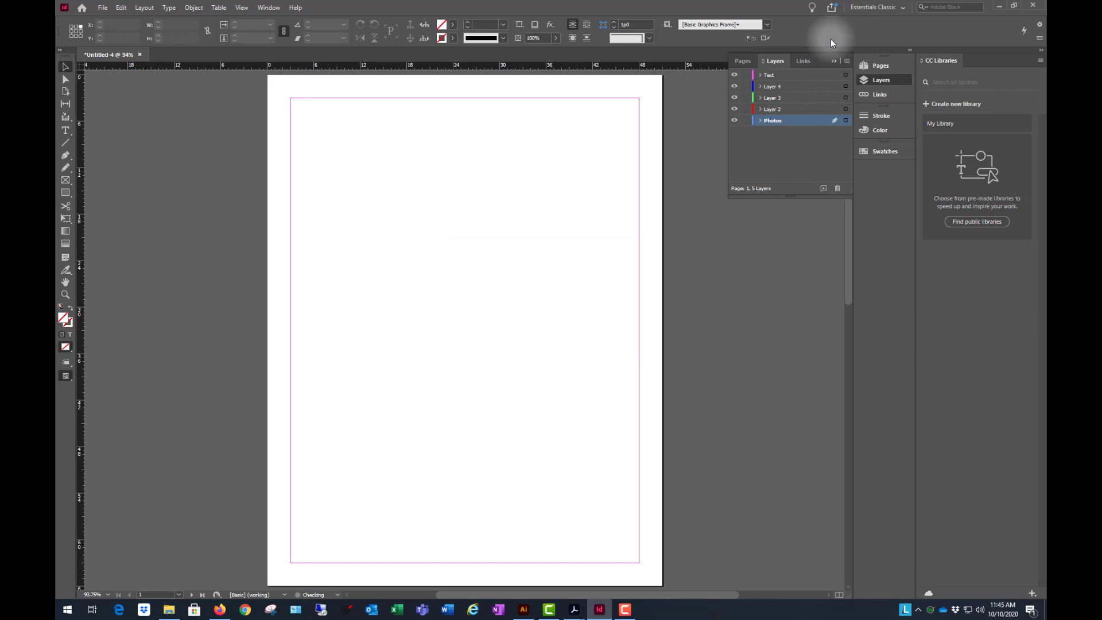
- Rename Layer 4 as Text - Body
{"action": "double_click", "coordinate": [781, 86]}
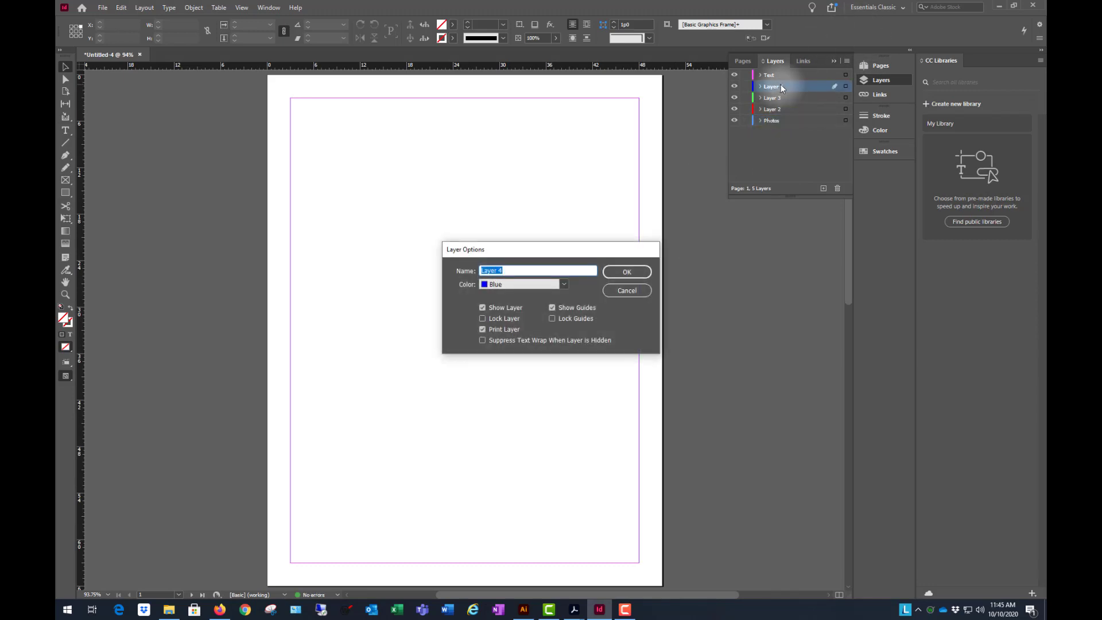
{"action": "type", "text": "Text - Body"}
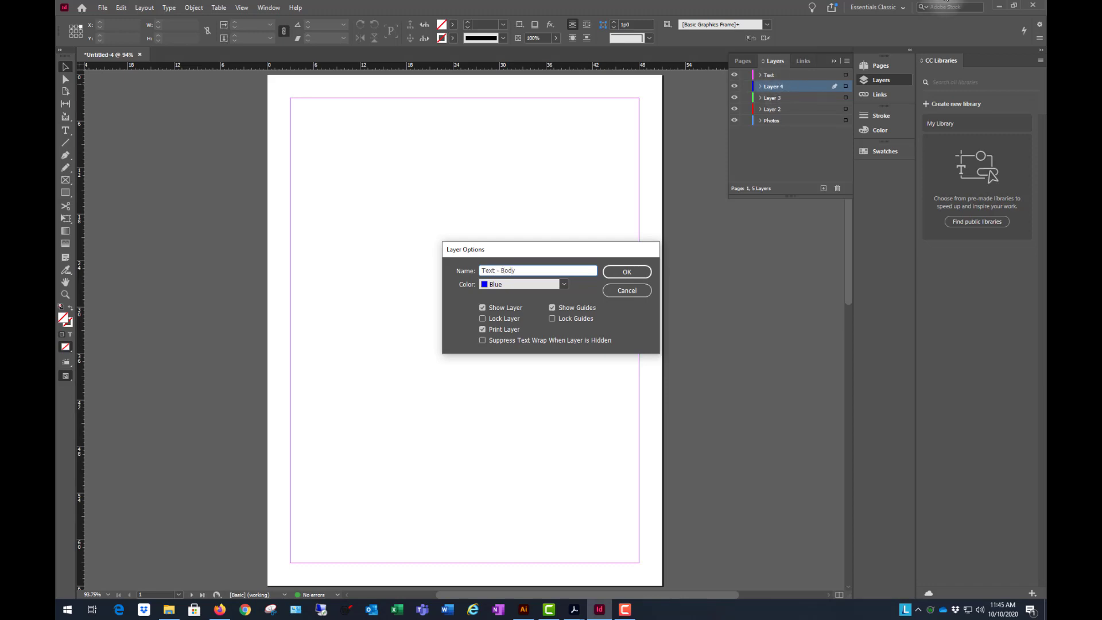
{"action": "left_click", "coordinate": [627, 272]}
- Rename the topmost layer, Text, as Text - Title and Letterbox
{"action": "double_click", "coordinate": [780, 74]}
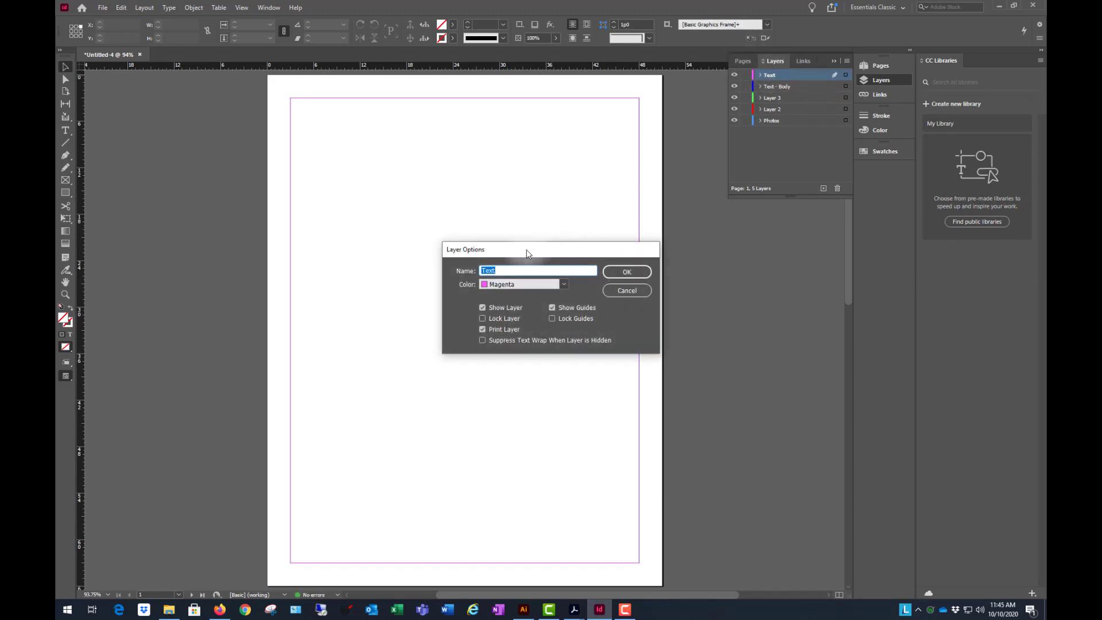
{"action": "left_click", "coordinate": [518, 269]}
{"action": "type", "text": "- Title"}
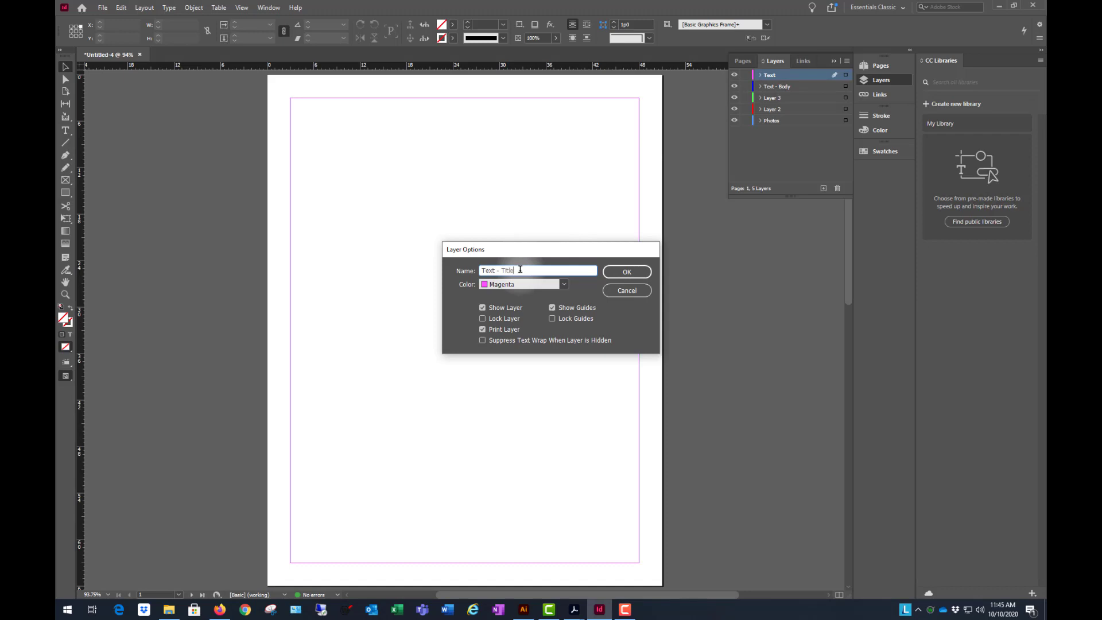
{"action": "type", "text": " and Letterbox"}
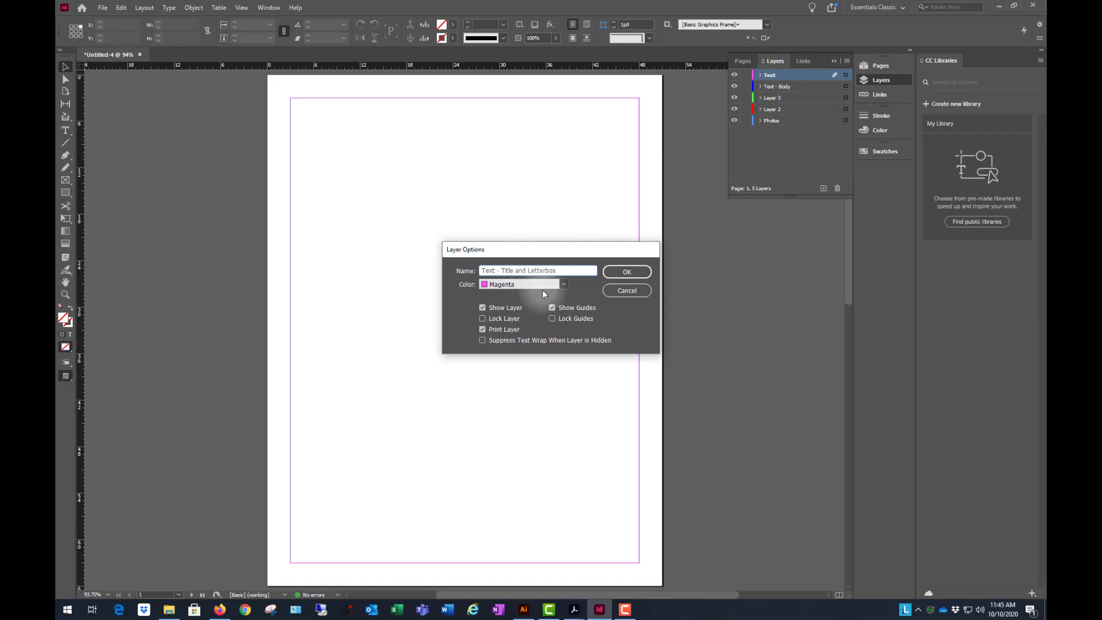
{"action": "left_click", "coordinate": [626, 271]}
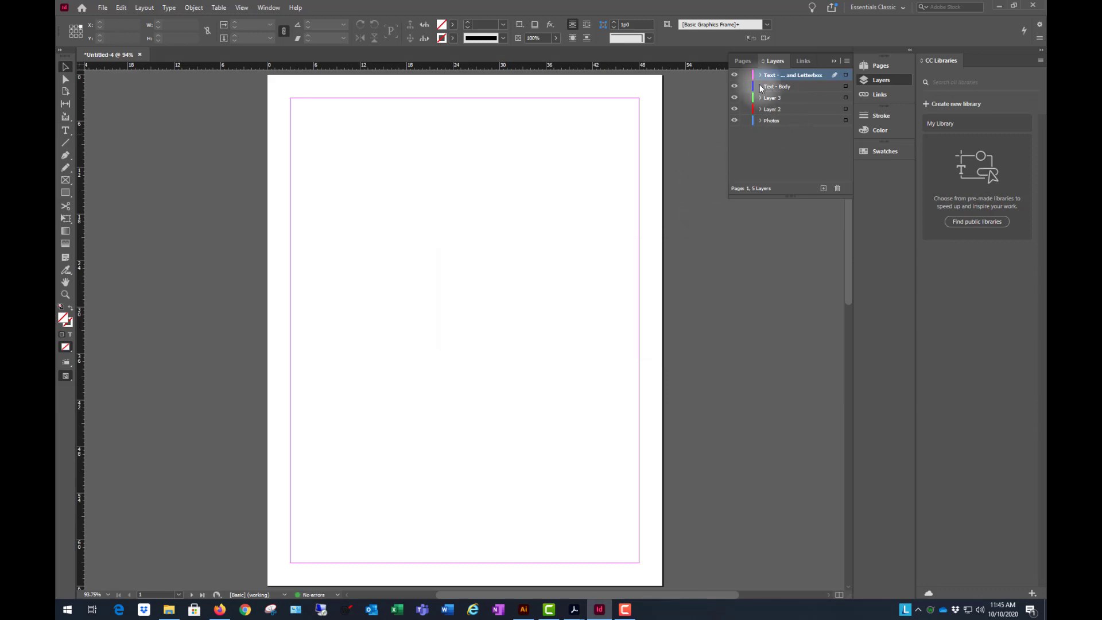
- Rename Layer 3 as Graph
{"action": "double_click", "coordinate": [790, 99]}
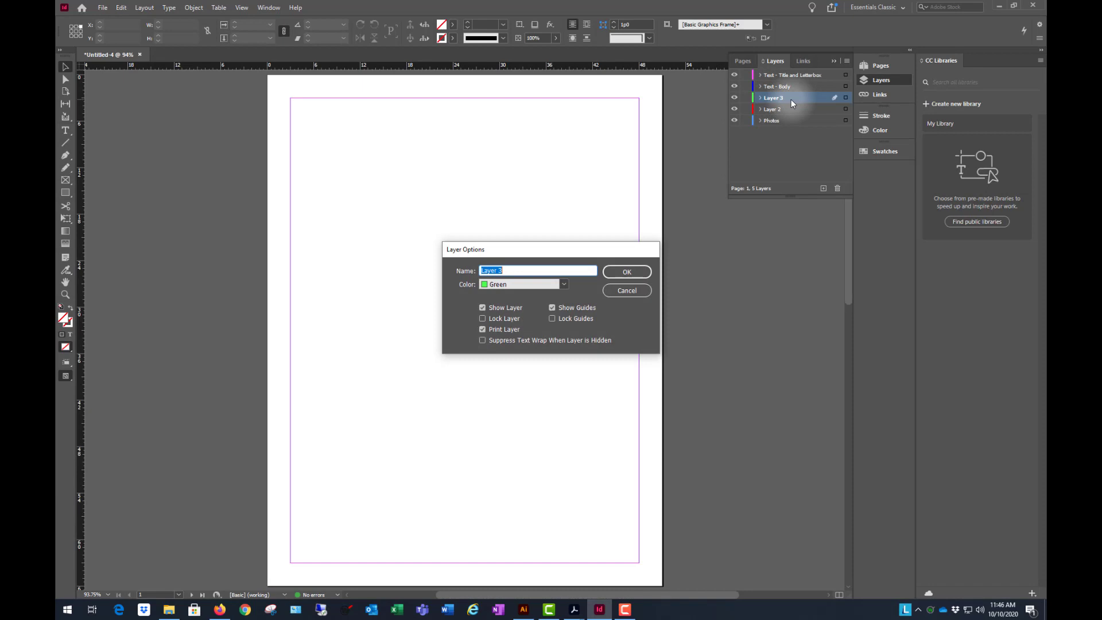
{"action": "type", "text": "Graph"}
{"action": "left_click", "coordinate": [627, 272]}
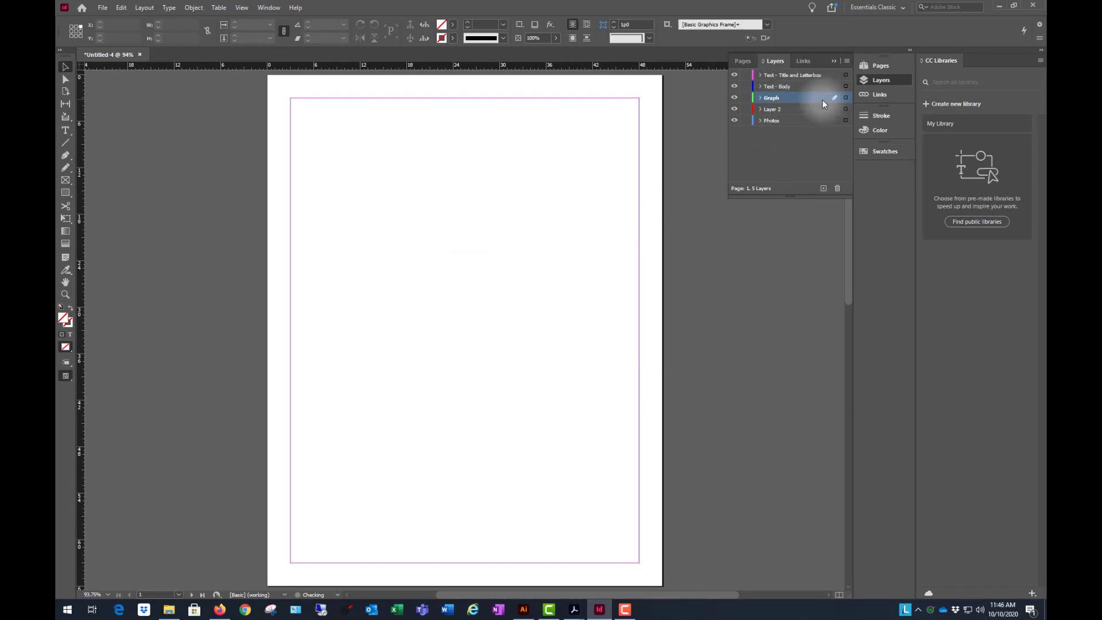
- Rename Layer 2 as Text - Identity and move it above the Graph layer
{"action": "double_click", "coordinate": [820, 109]}
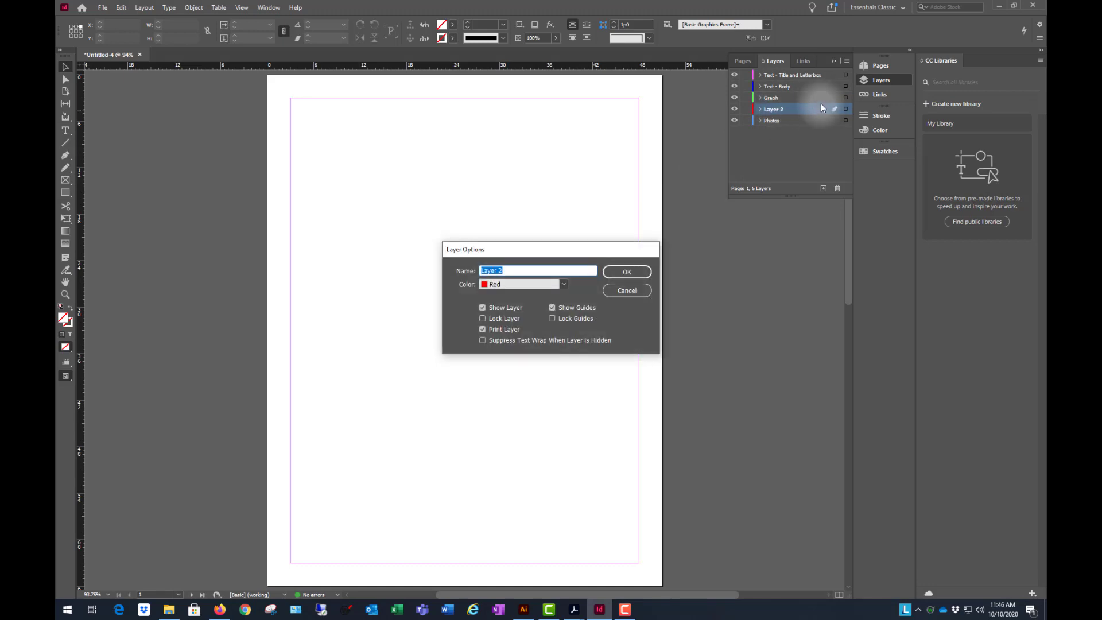
{"action": "type", "text": "Text Identity"}
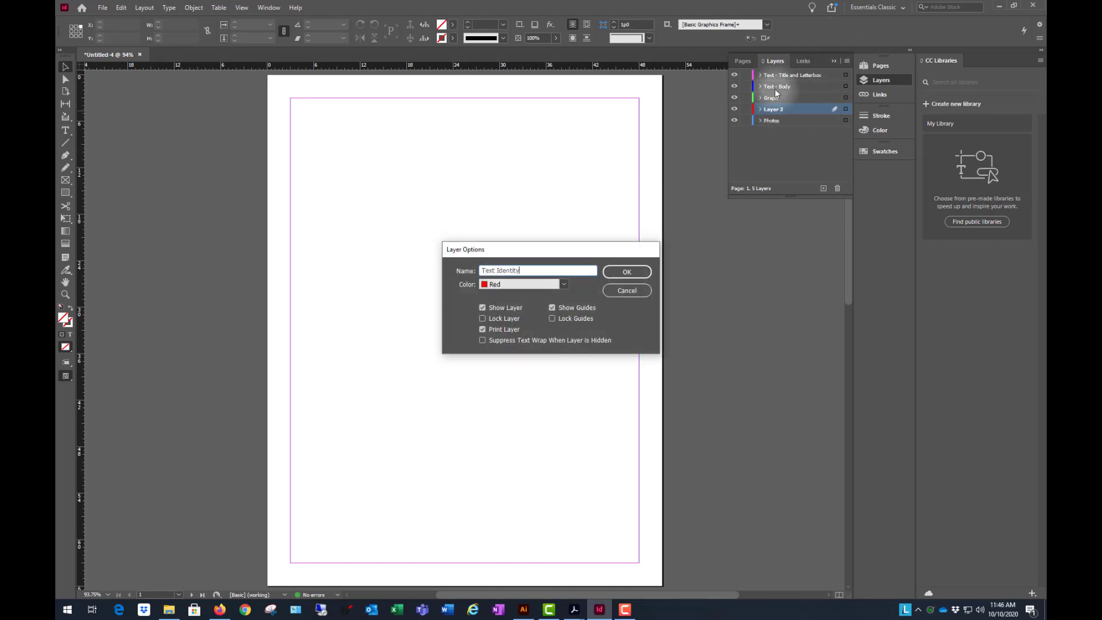
{"action": "left_click", "coordinate": [497, 270]}
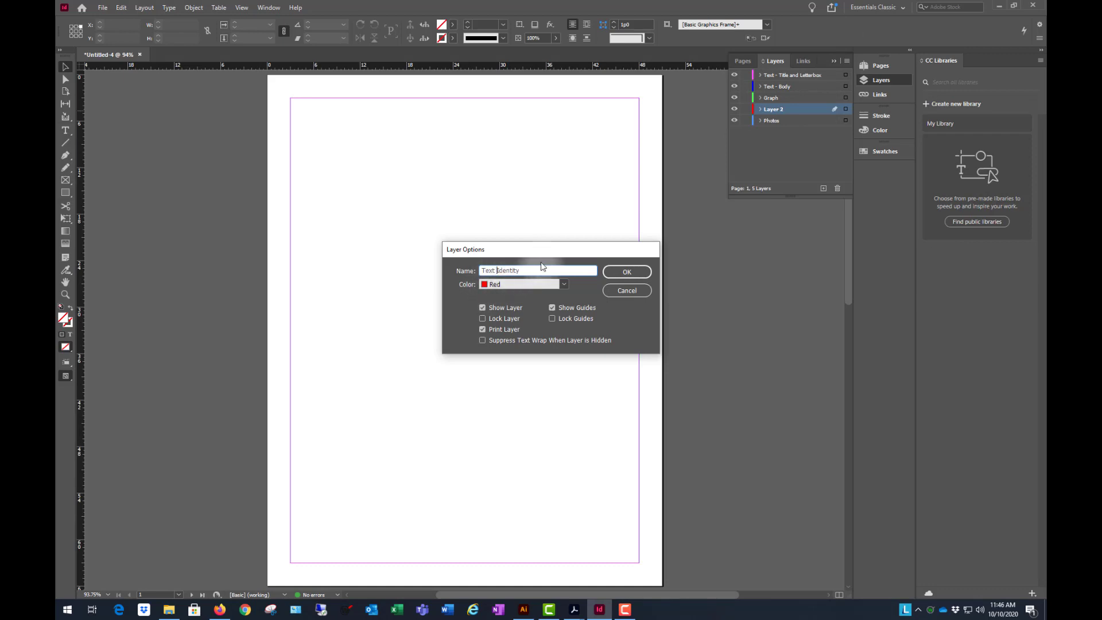
{"action": "type", "text": "-"}
{"action": "left_click", "coordinate": [633, 274]}
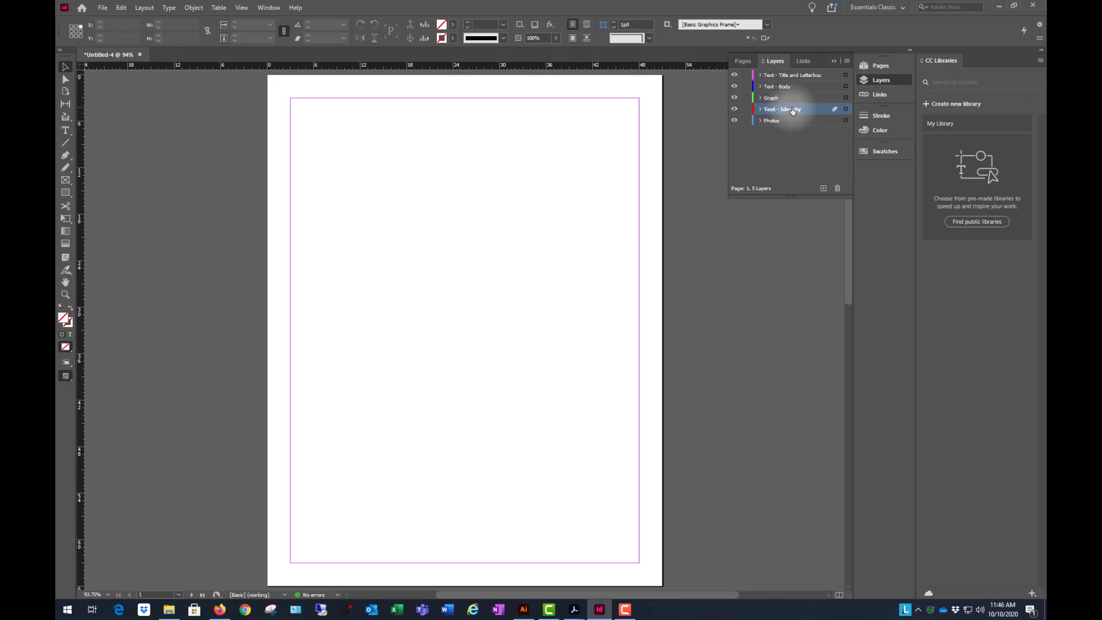
{"action": "left_click_drag", "start_coordinate": [788, 113], "coordinate": [797, 90]}
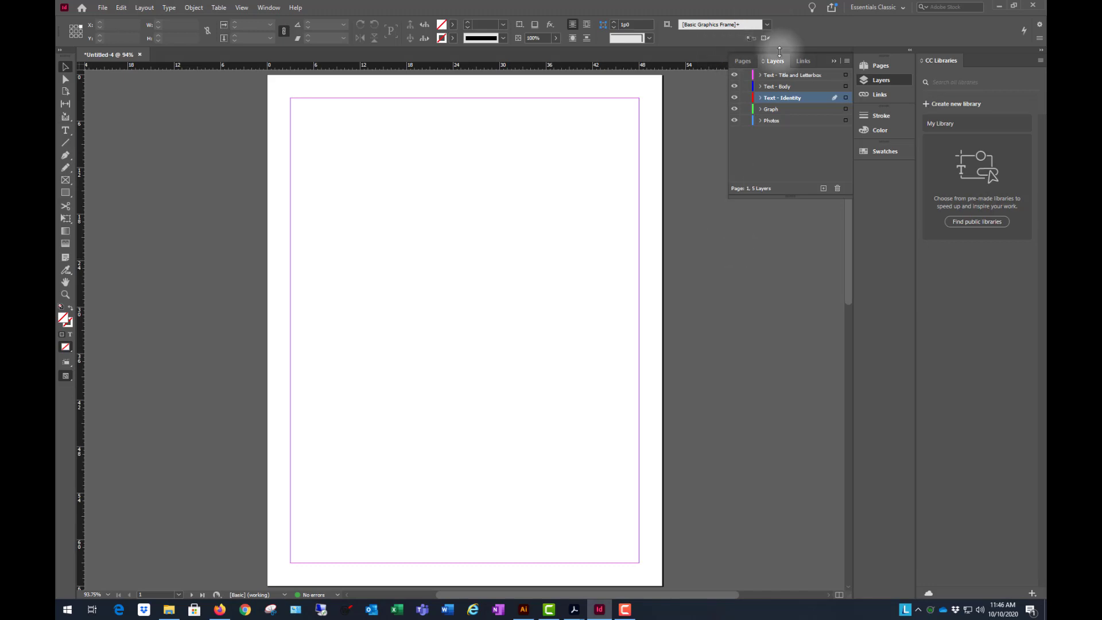
- Examine pages 1 and 2 of the document alongside their page thumbnails, ending on page 2
{"action": "left_click", "coordinate": [742, 61]}
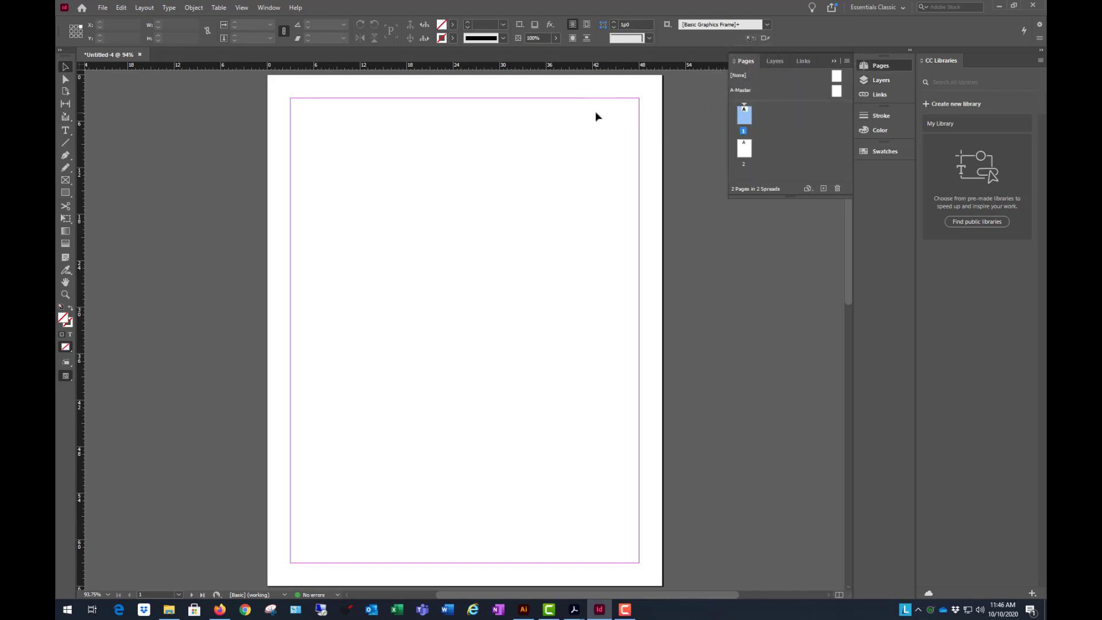
{"action": "scroll", "coordinate": [546, 224], "scroll_direction": "down", "scroll_amount": 2}
{"action": "scroll", "coordinate": [544, 249], "scroll_direction": "up", "scroll_amount": 1}
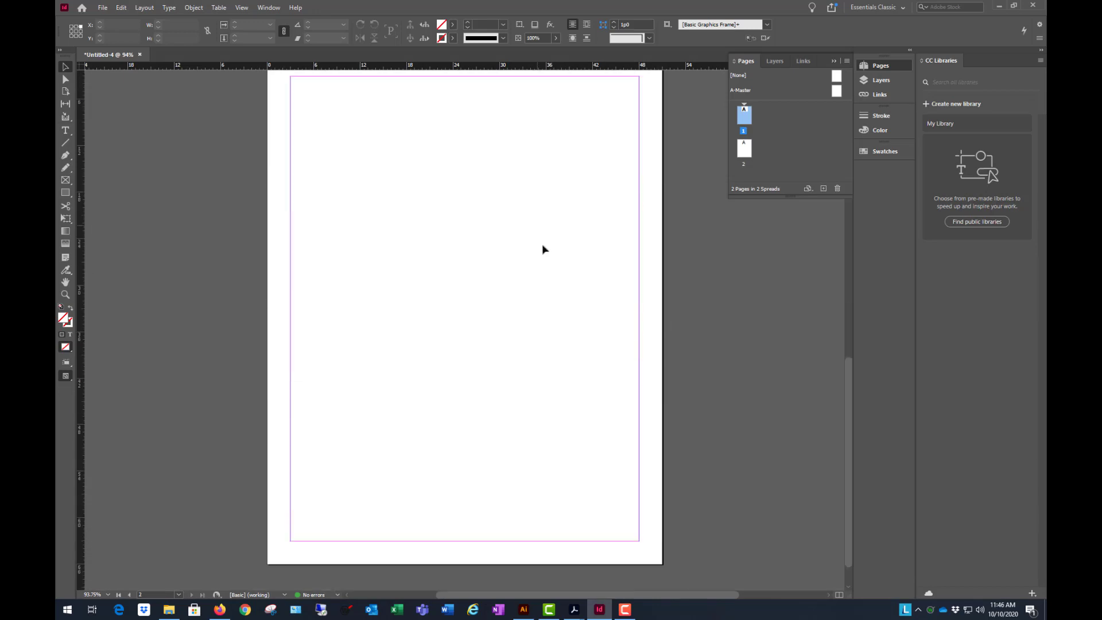
{"action": "scroll", "coordinate": [522, 246], "scroll_direction": "down", "scroll_amount": 8}
{"action": "scroll", "coordinate": [523, 248], "scroll_direction": "up", "scroll_amount": 5}
{"action": "scroll", "coordinate": [522, 248], "scroll_direction": "up", "scroll_amount": 7}
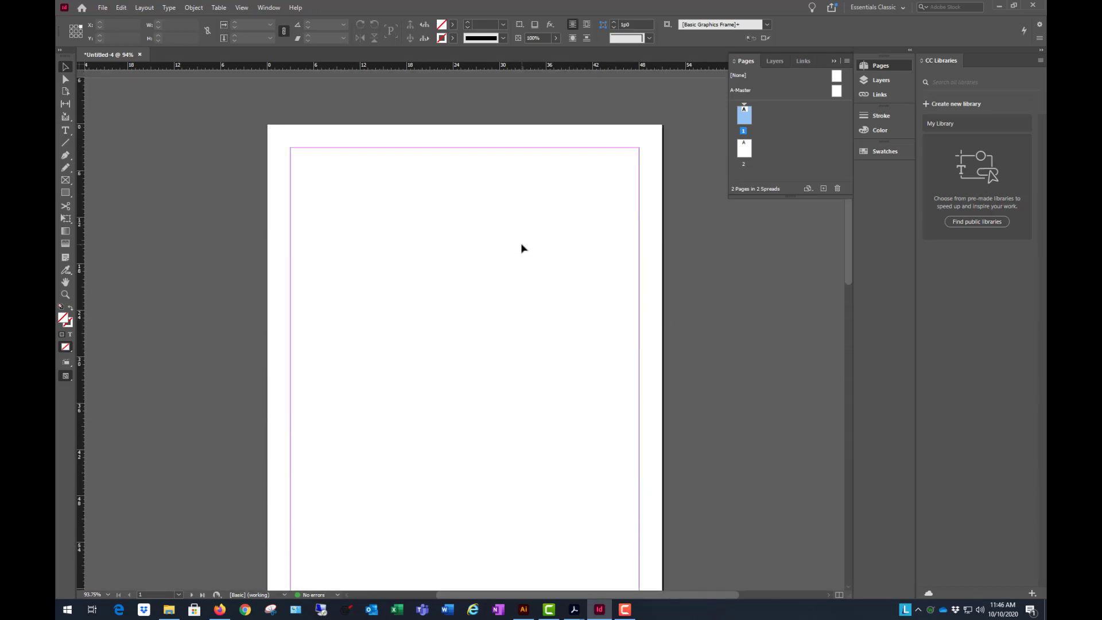
{"action": "scroll", "coordinate": [522, 248], "scroll_direction": "down", "scroll_amount": 2}
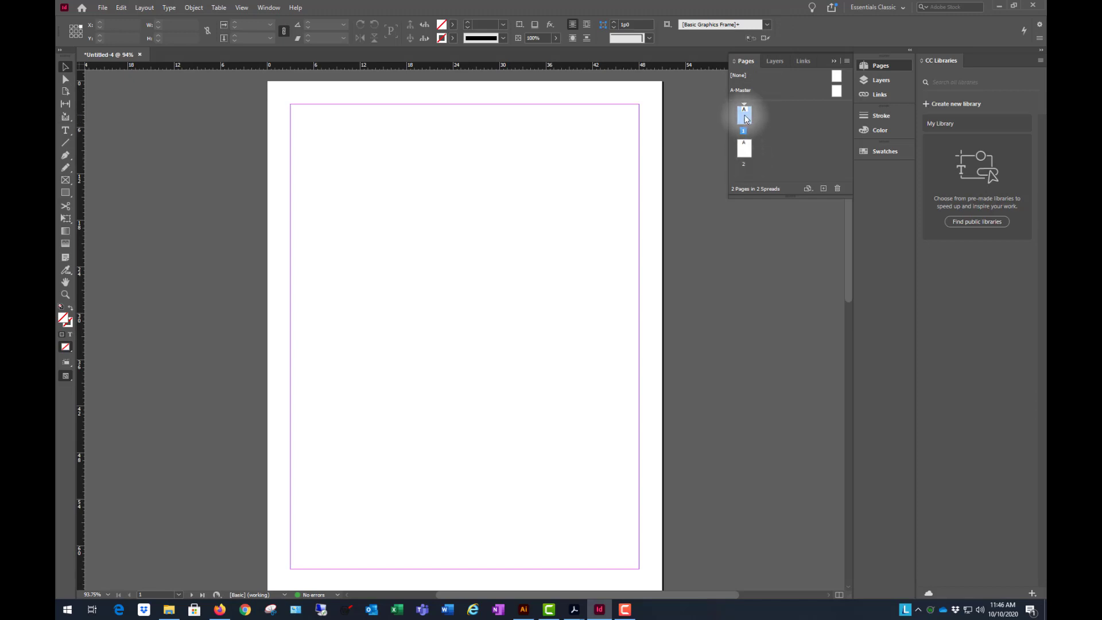
{"action": "double_click", "coordinate": [745, 150]}
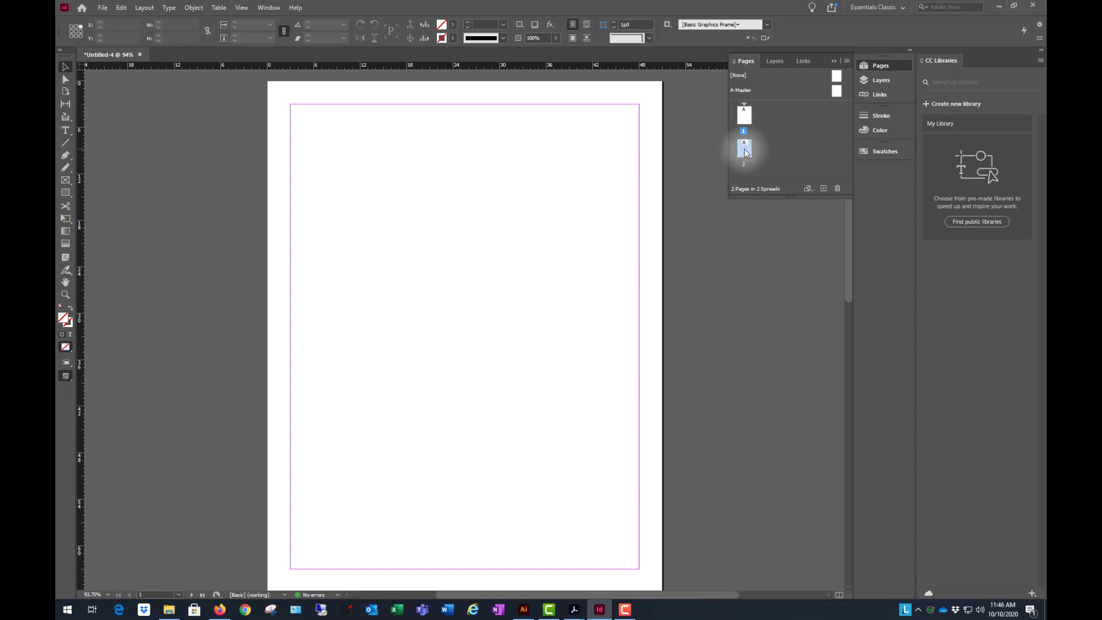
{"action": "scroll", "coordinate": [593, 226], "scroll_direction": "down", "scroll_amount": 1}
{"action": "scroll", "coordinate": [595, 258], "scroll_direction": "up", "scroll_amount": 5}
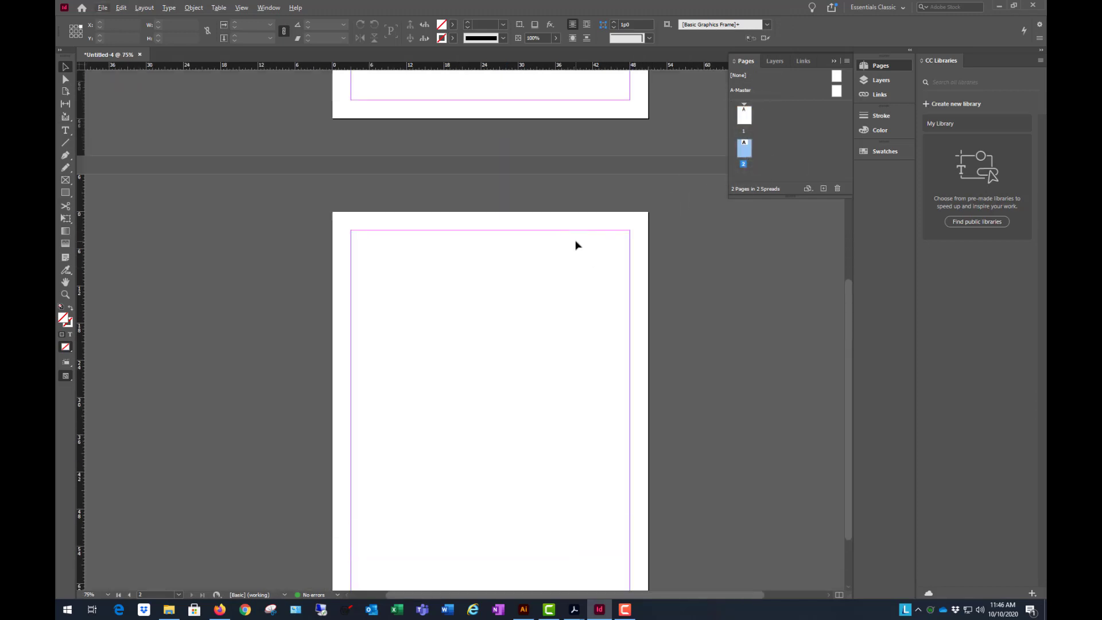
- Open the A-Master page for editing
{"action": "scroll", "coordinate": [581, 188], "scroll_direction": "down", "scroll_amount": 5}
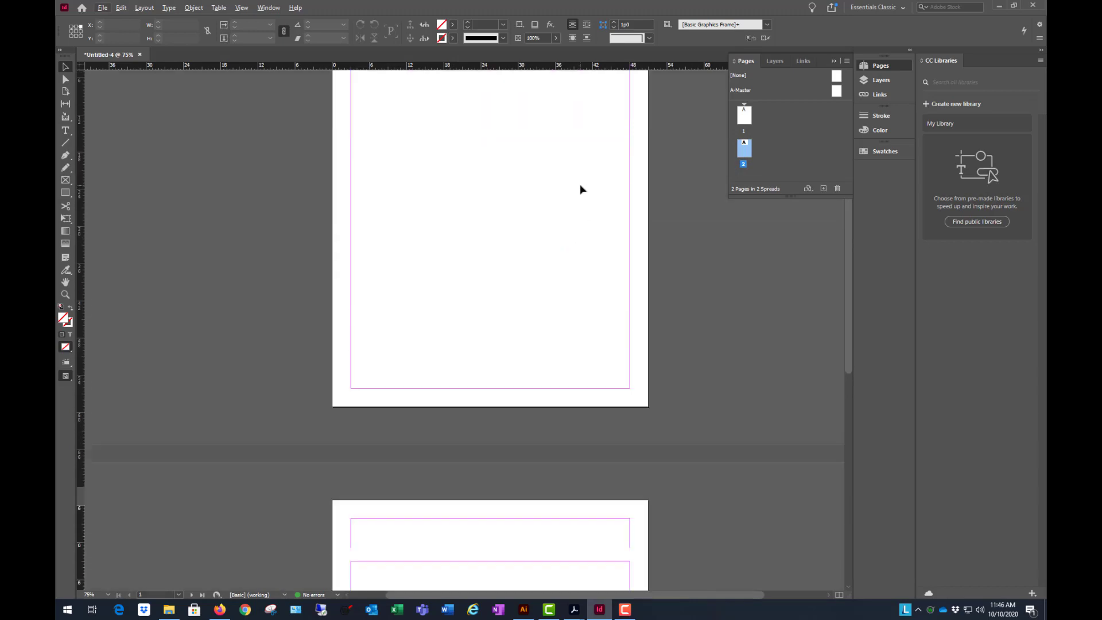
{"action": "scroll", "coordinate": [583, 181], "scroll_direction": "down", "scroll_amount": 1}
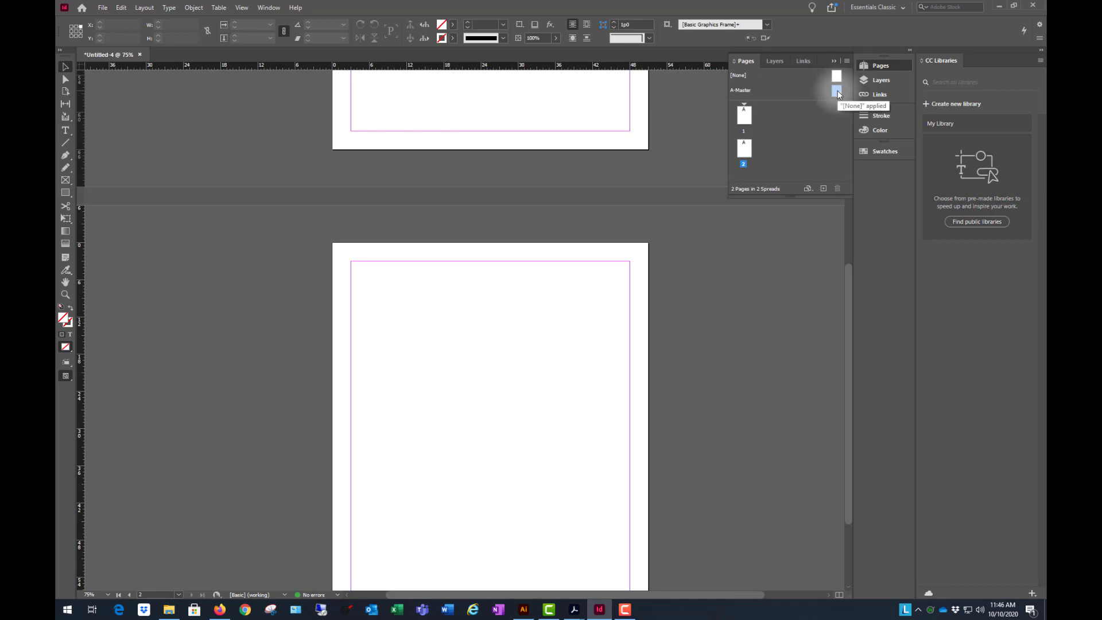
{"action": "scroll", "coordinate": [737, 252], "scroll_direction": "up", "scroll_amount": 3}
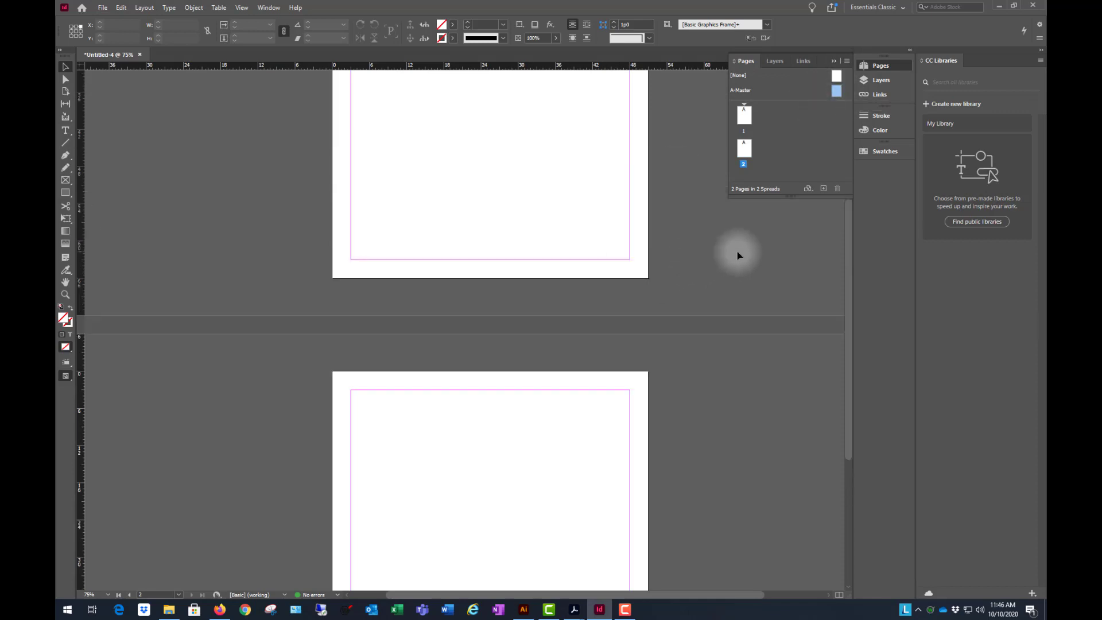
{"action": "scroll", "coordinate": [736, 253], "scroll_direction": "up", "scroll_amount": 2}
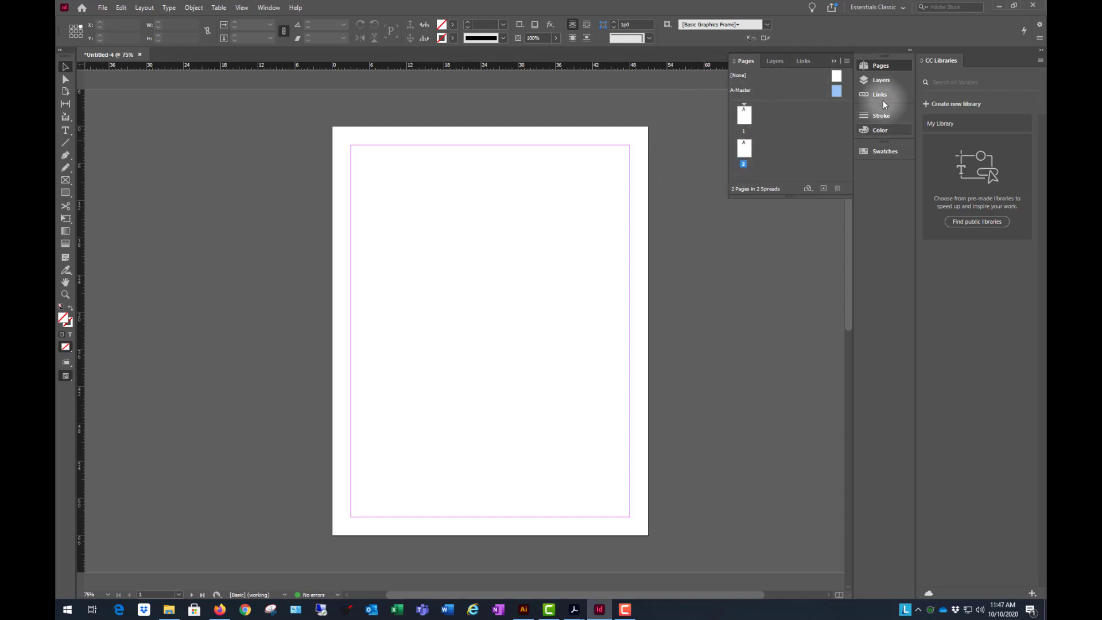
{"action": "double_click", "coordinate": [835, 90]}
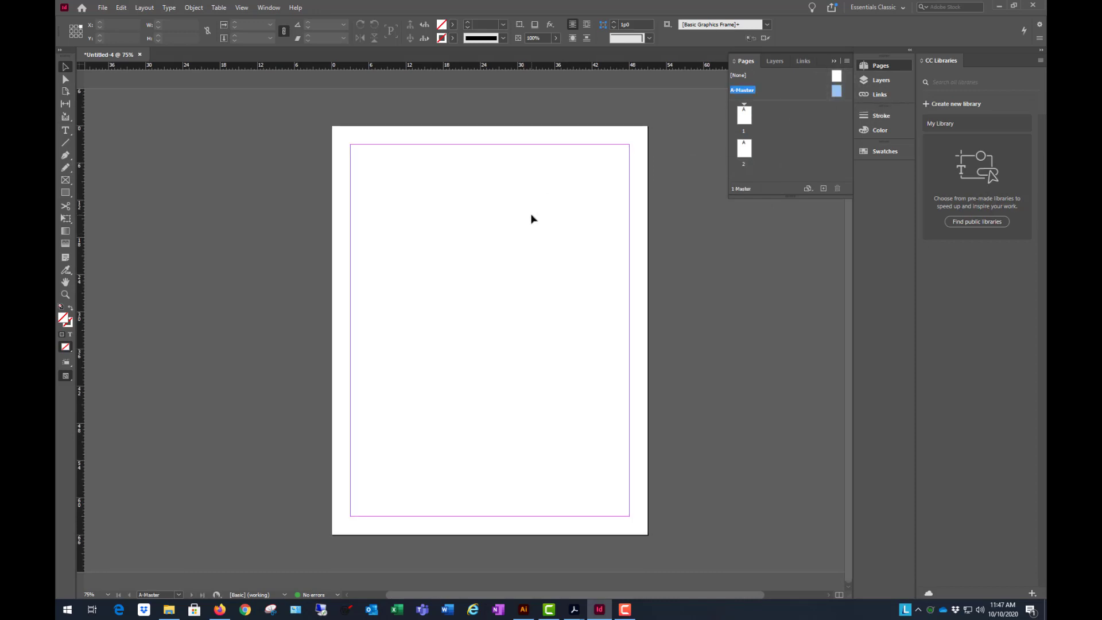
{"action": "scroll", "coordinate": [531, 305], "scroll_direction": "down", "scroll_amount": 3}
{"action": "scroll", "coordinate": [474, 330], "scroll_direction": "up", "scroll_amount": 2}
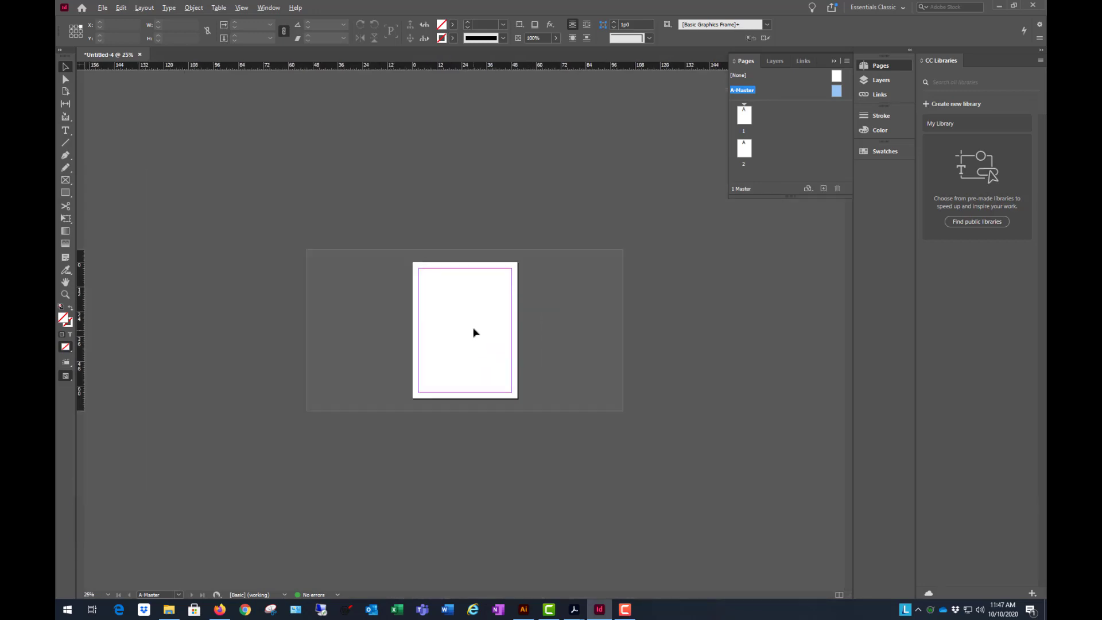
{"action": "scroll", "coordinate": [476, 325], "scroll_direction": "up", "scroll_amount": 1}
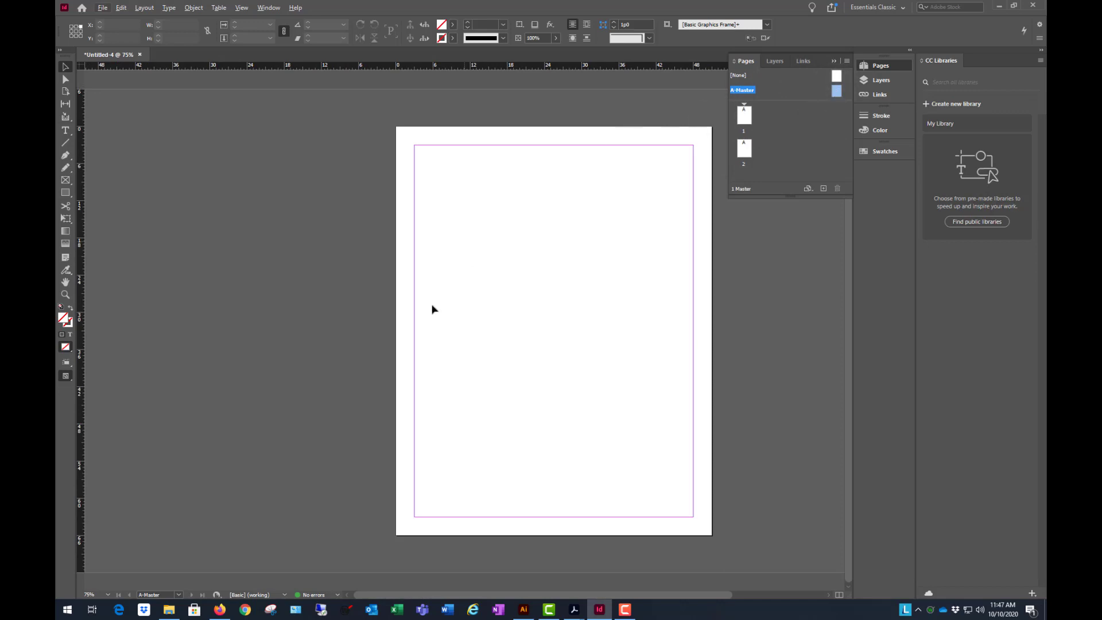
{"action": "scroll", "coordinate": [434, 315], "scroll_direction": "down", "scroll_amount": 5}
{"action": "scroll", "coordinate": [473, 333], "scroll_direction": "up", "scroll_amount": 5}
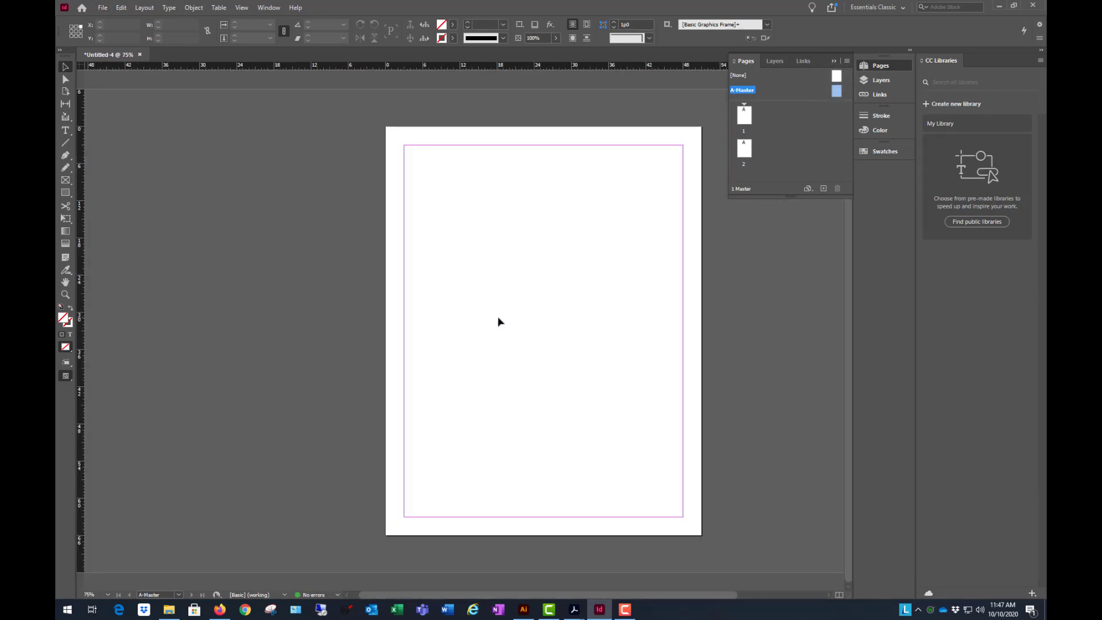
{"action": "left_click_drag", "start_coordinate": [622, 318], "coordinate": [522, 322]}
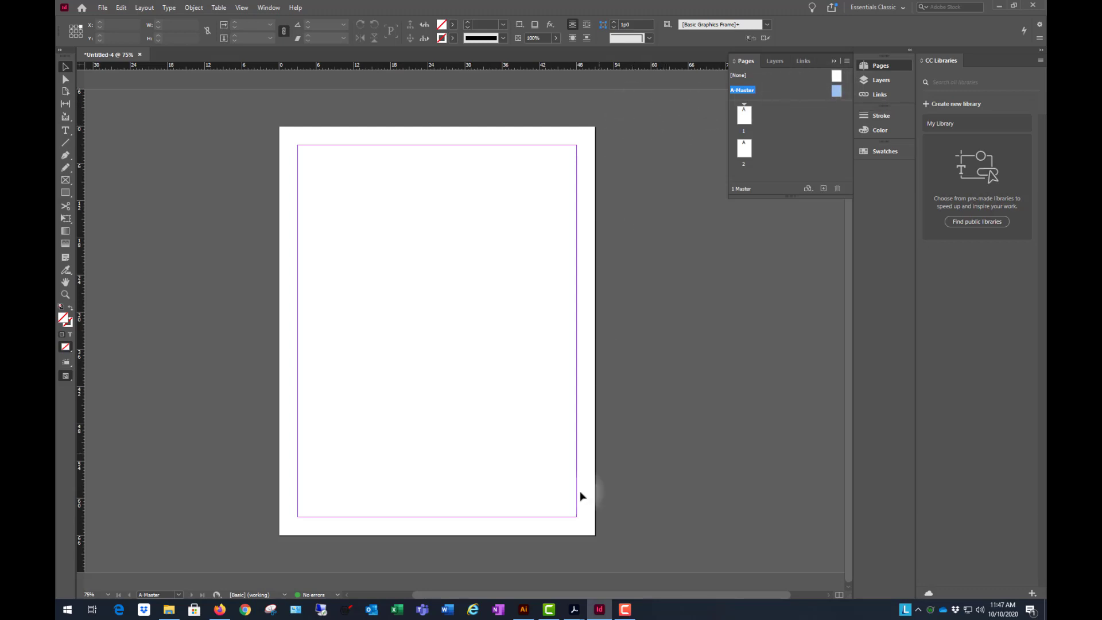
- Switch to Firefox to review the Flood Studies cut sheet's header and layout, and return to InDesign
{"action": "left_click", "coordinate": [220, 610]}
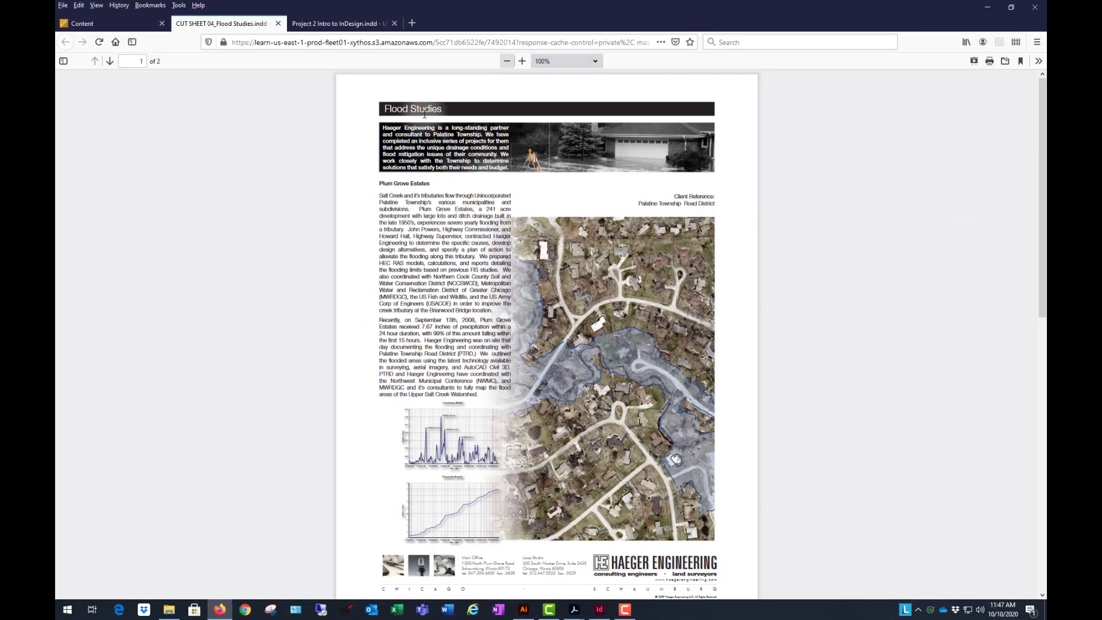
{"action": "scroll", "coordinate": [606, 379], "scroll_direction": "down", "scroll_amount": 5}
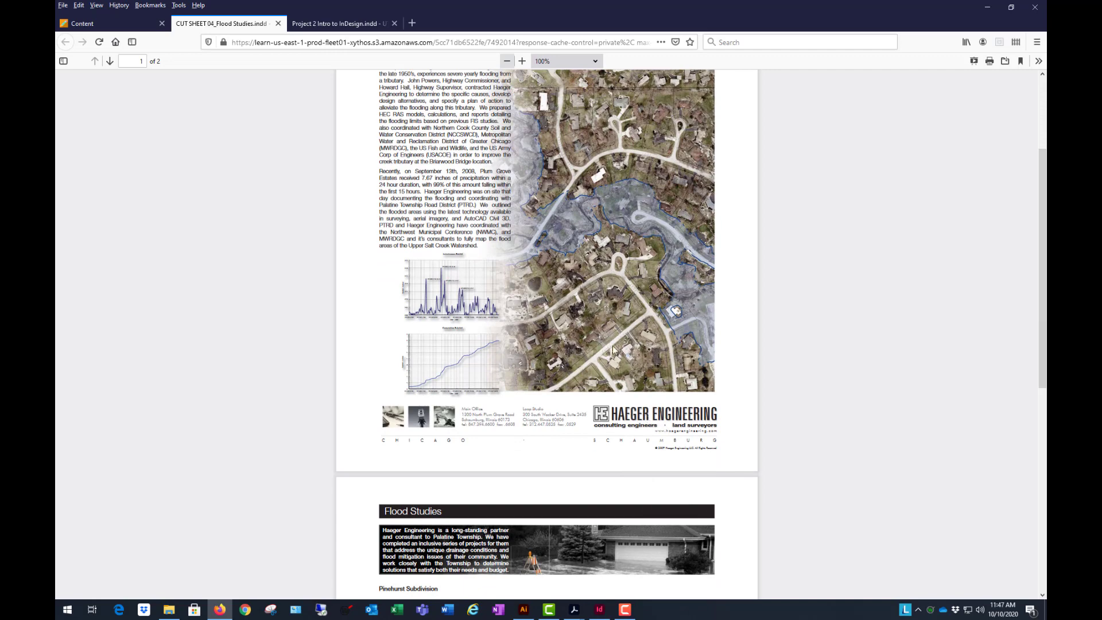
{"action": "scroll", "coordinate": [613, 348], "scroll_direction": "up", "scroll_amount": 5}
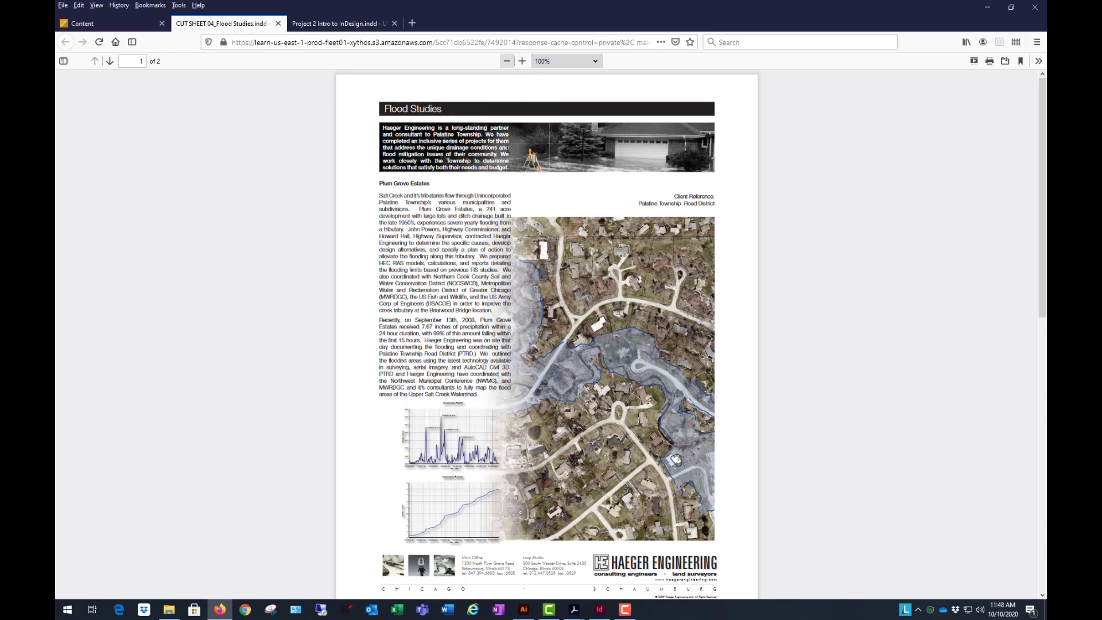
{"action": "left_click", "coordinate": [987, 7]}
{"action": "left_click", "coordinate": [844, 129]}
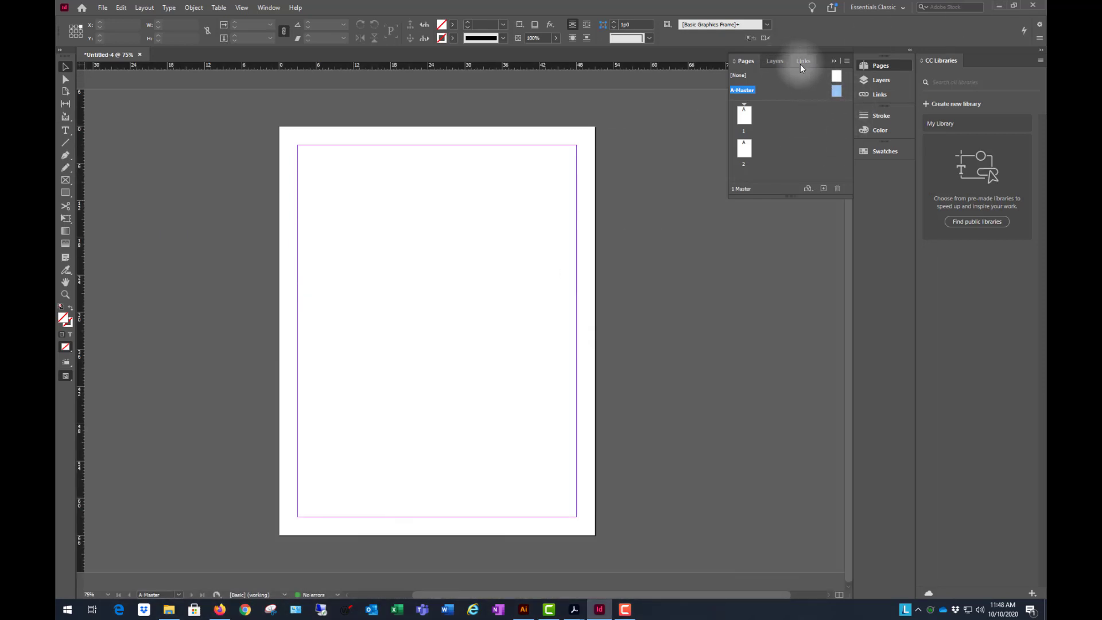
- Add a new layer named black rule directly above the Text - Identity layer
{"action": "left_click", "coordinate": [777, 61]}
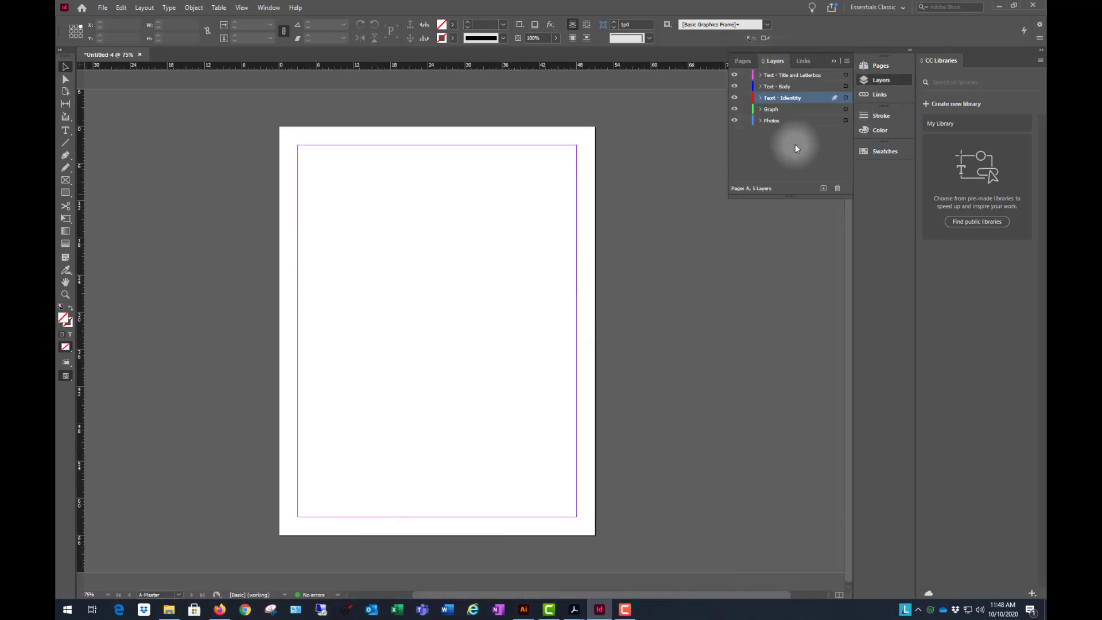
{"action": "left_click", "coordinate": [828, 190]}
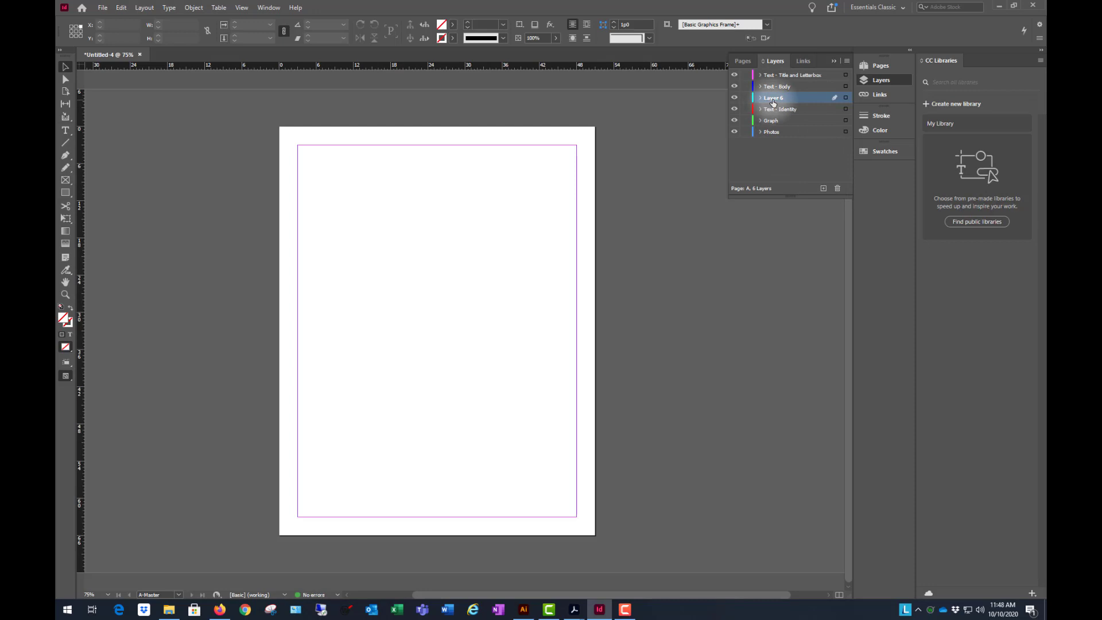
{"action": "double_click", "coordinate": [780, 100]}
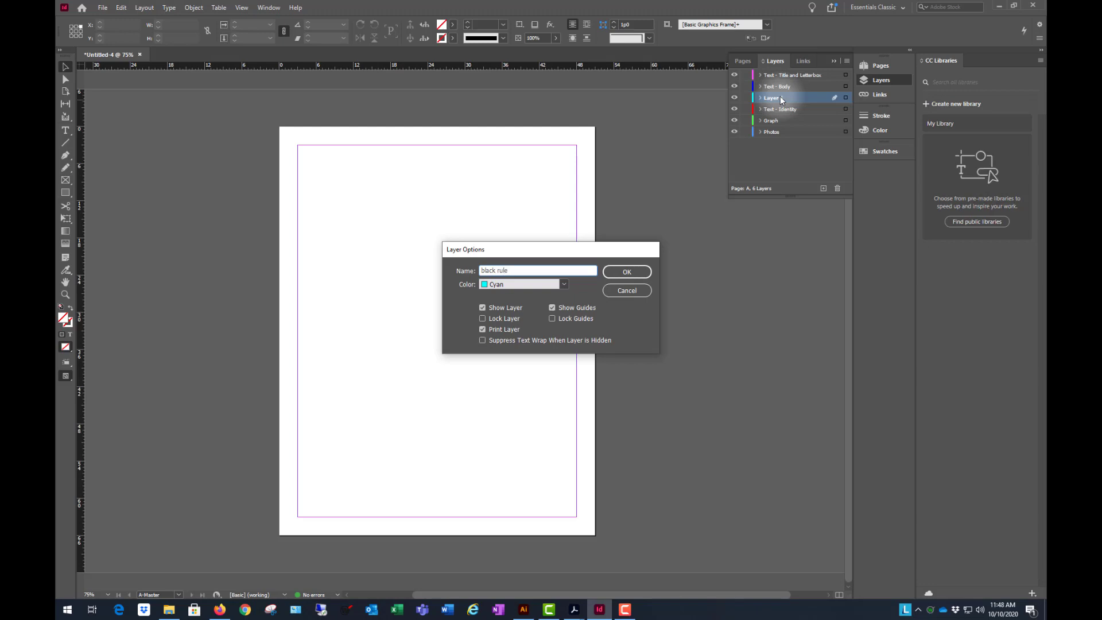
{"action": "left_click", "coordinate": [627, 272]}
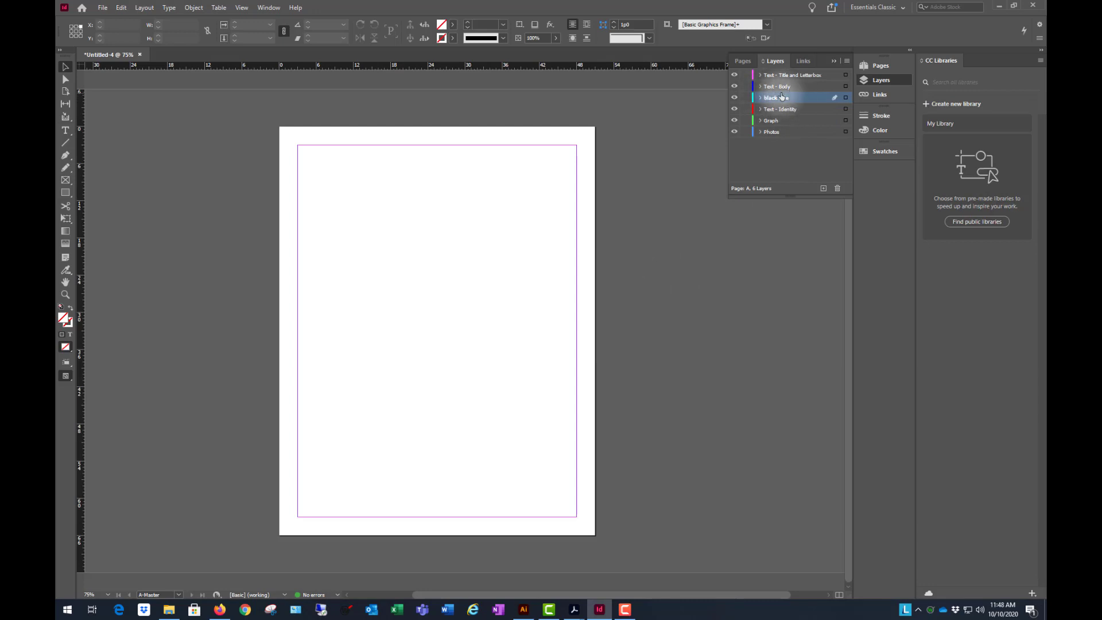
- Draw a rectangle about 45p0 wide and 2p6 high along the master page's top margin on the black rule layer, filled with [Black]
{"action": "left_click", "coordinate": [743, 61]}
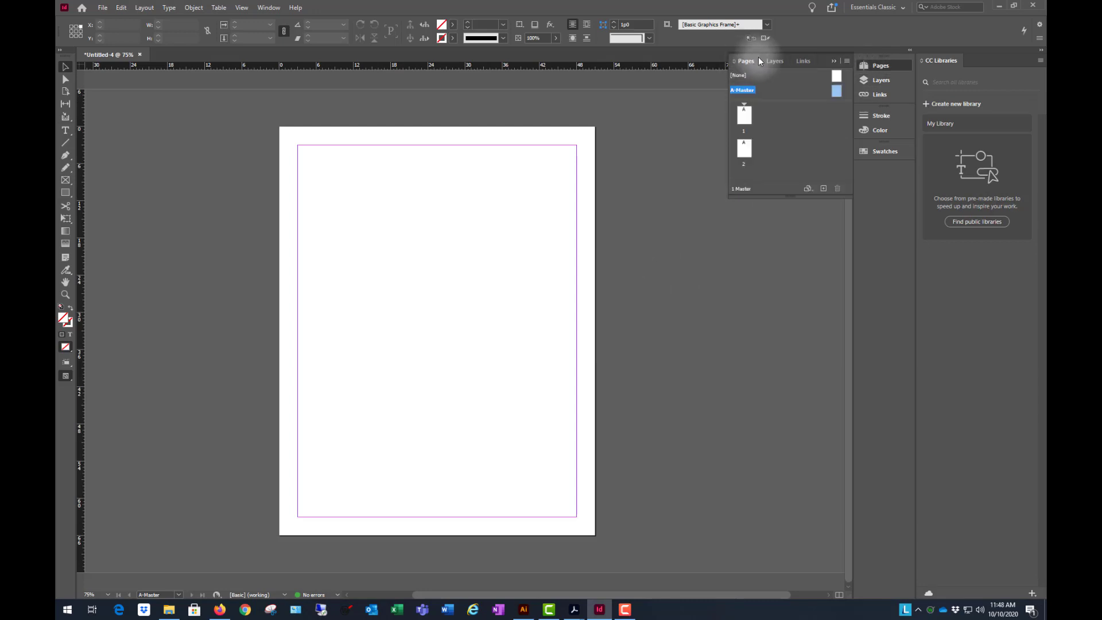
{"action": "left_click", "coordinate": [776, 61]}
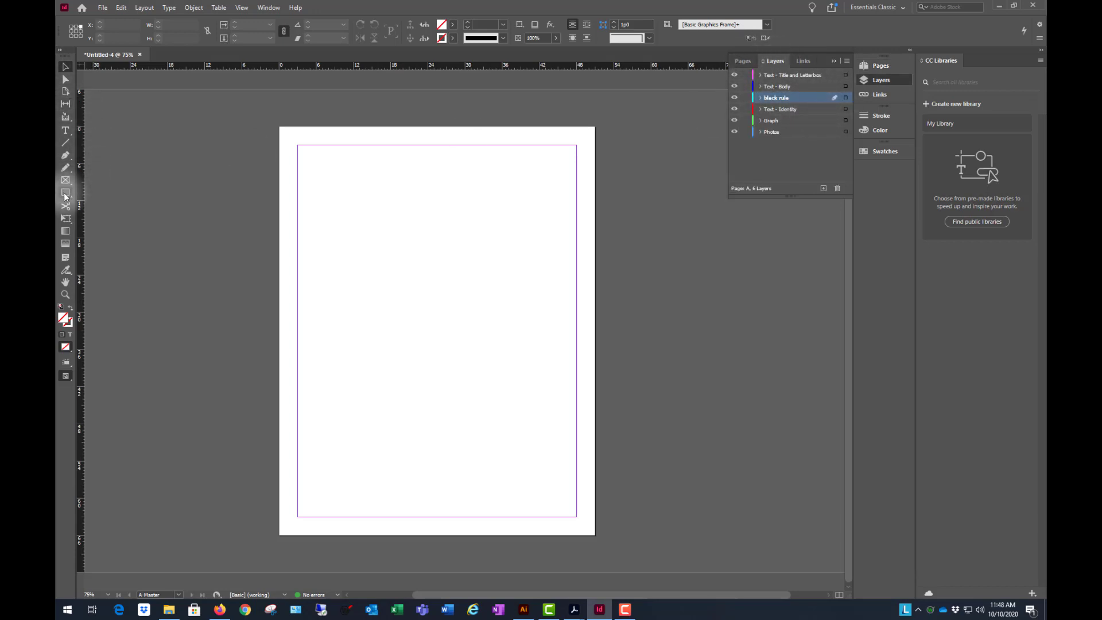
{"action": "left_click", "coordinate": [66, 194]}
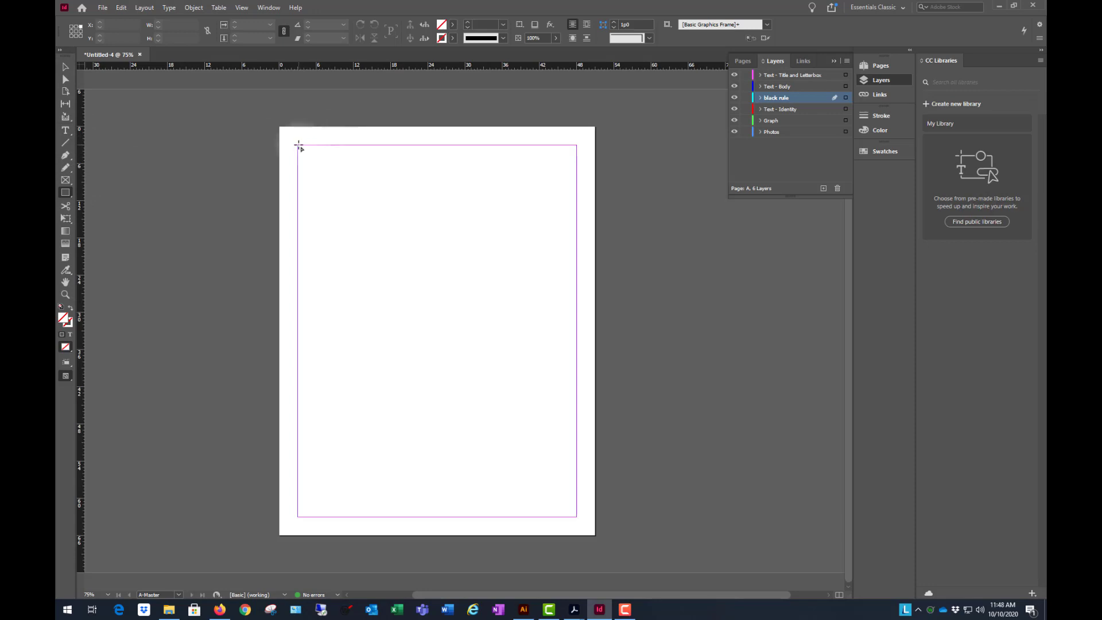
{"action": "left_click_drag", "start_coordinate": [299, 144], "coordinate": [575, 160]}
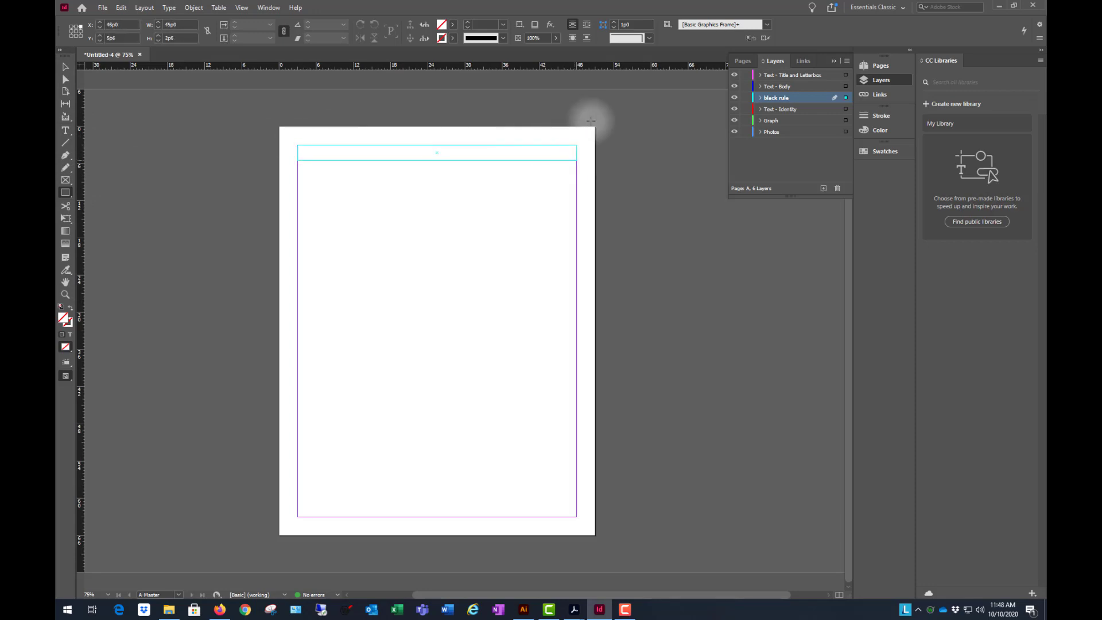
{"action": "left_click", "coordinate": [453, 25]}
{"action": "left_click", "coordinate": [360, 91]}
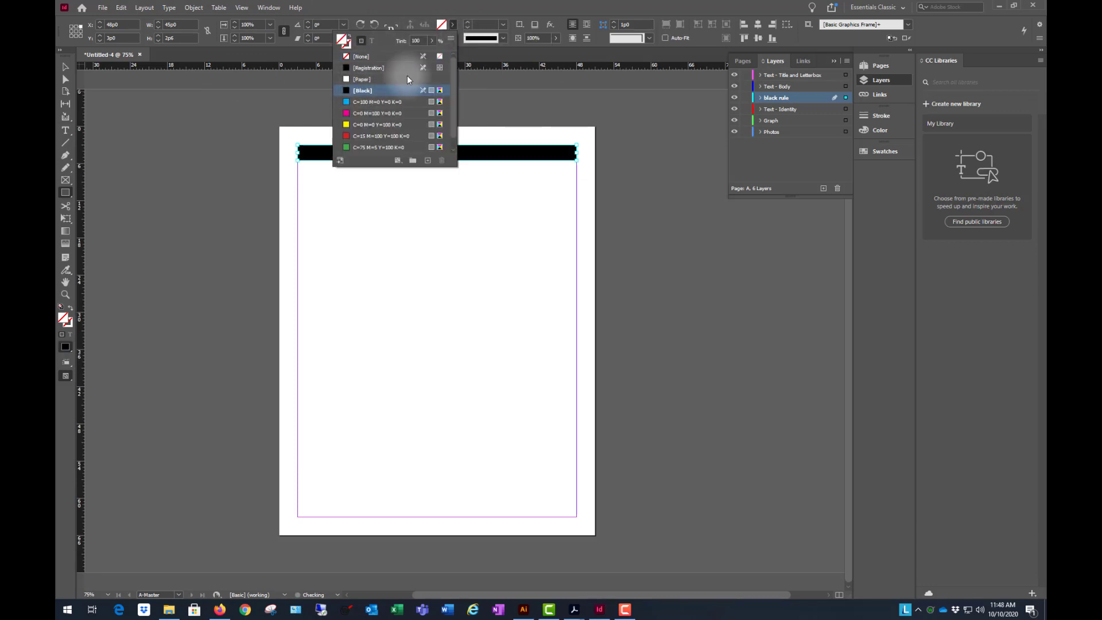
{"action": "left_click", "coordinate": [577, 7]}
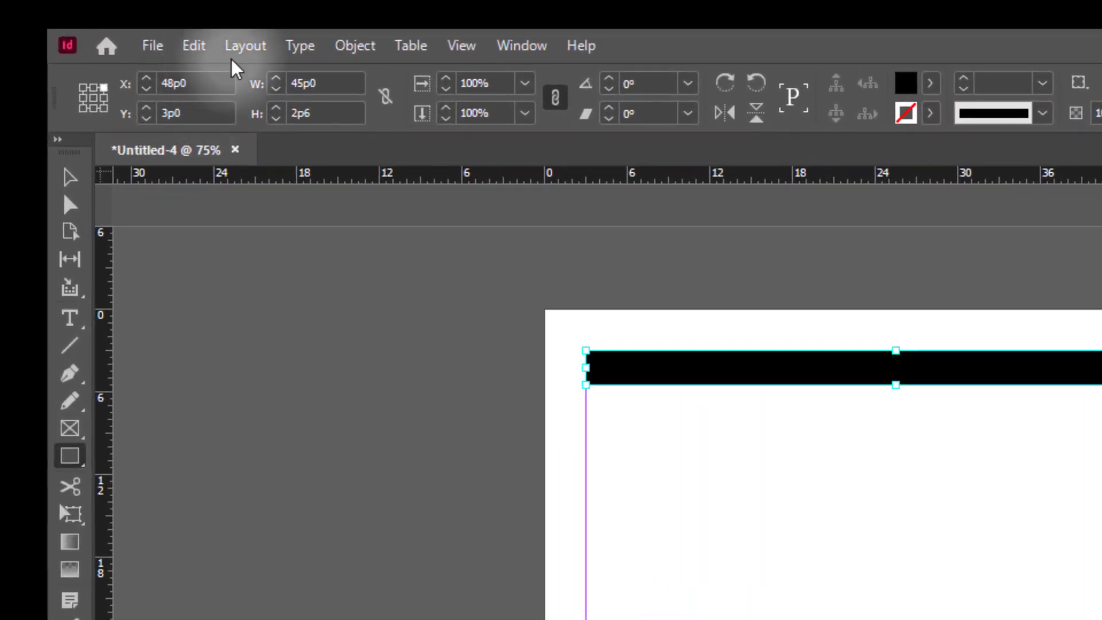
- Change the units of both the horizontal and vertical rulers to inches
{"action": "right_click", "coordinate": [582, 179]}
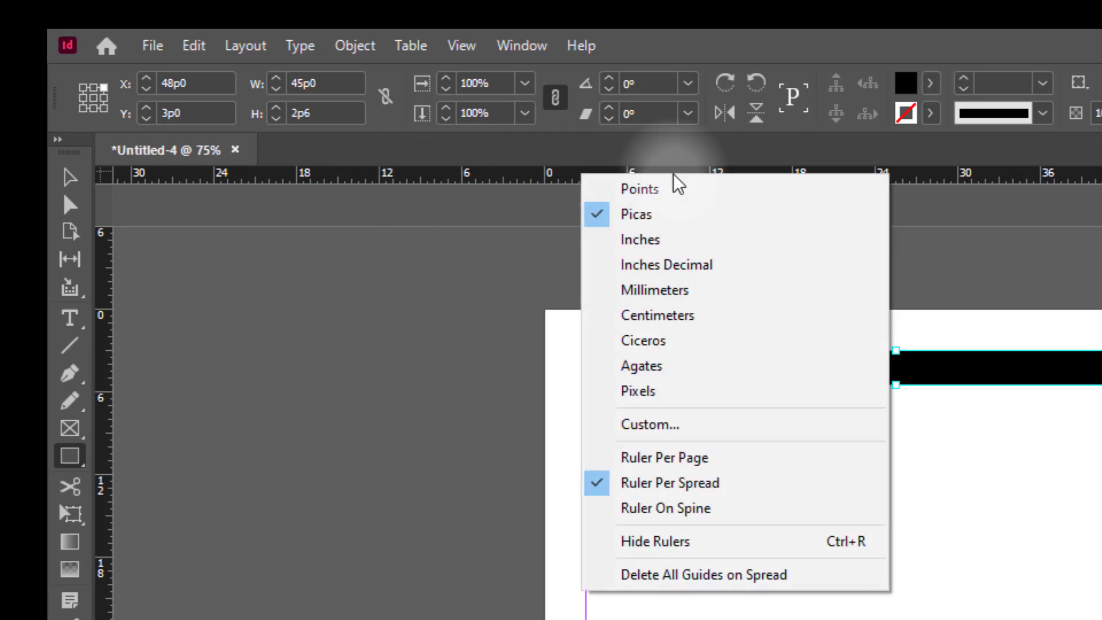
{"action": "left_click", "coordinate": [639, 239]}
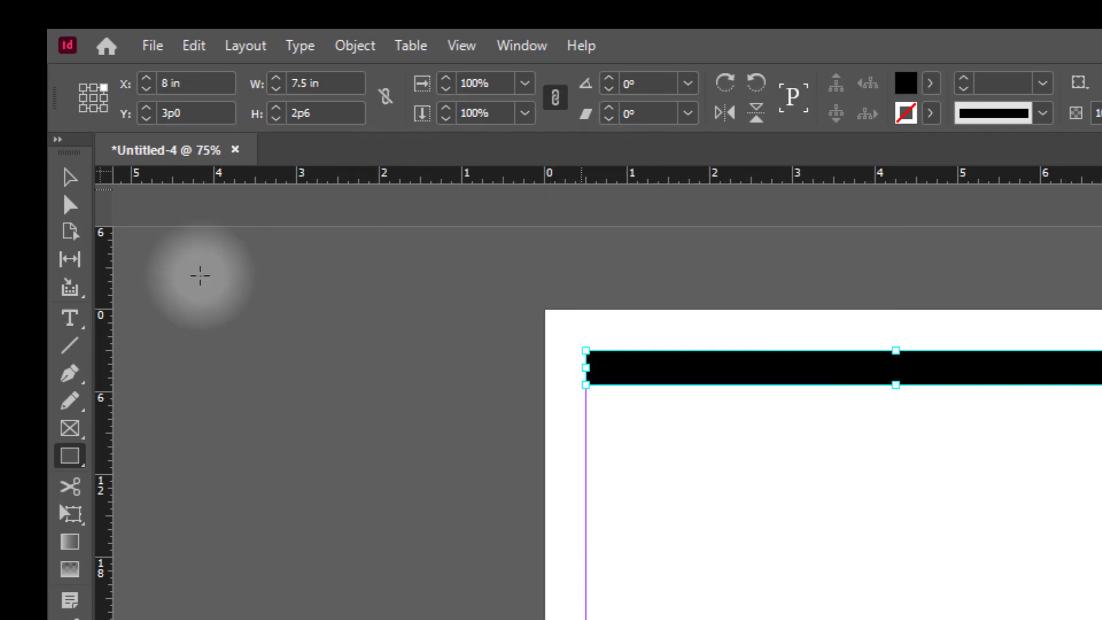
{"action": "right_click", "coordinate": [105, 365]}
{"action": "left_click", "coordinate": [213, 419]}
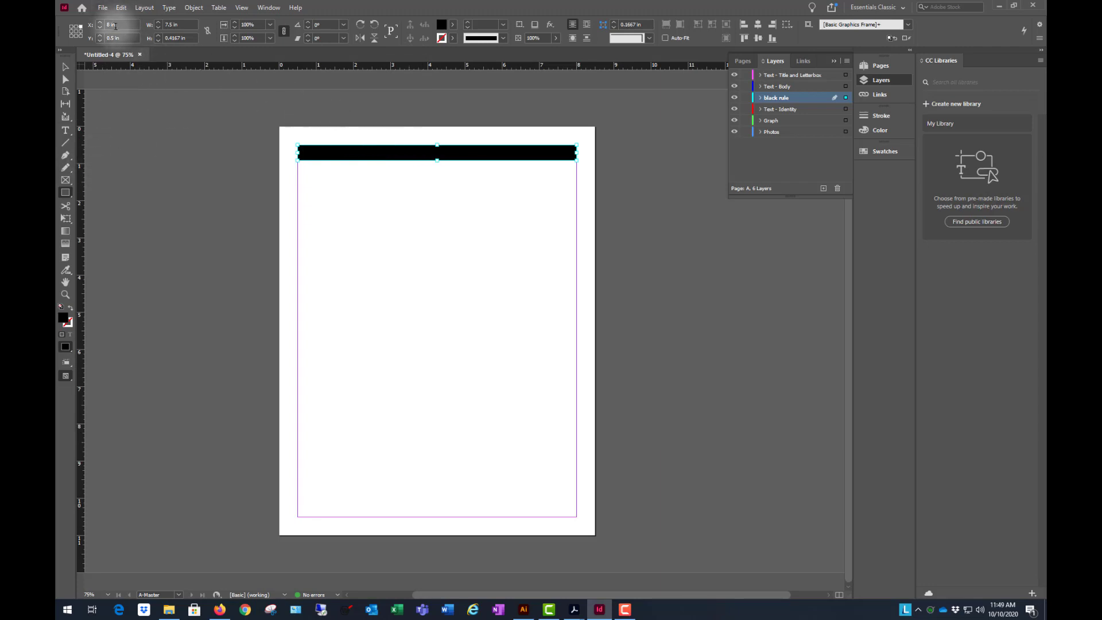
- Set the black rectangle's reference point to its upper-left corner and its height to 0.5 in, and deselect it
{"action": "left_click", "coordinate": [72, 27]}
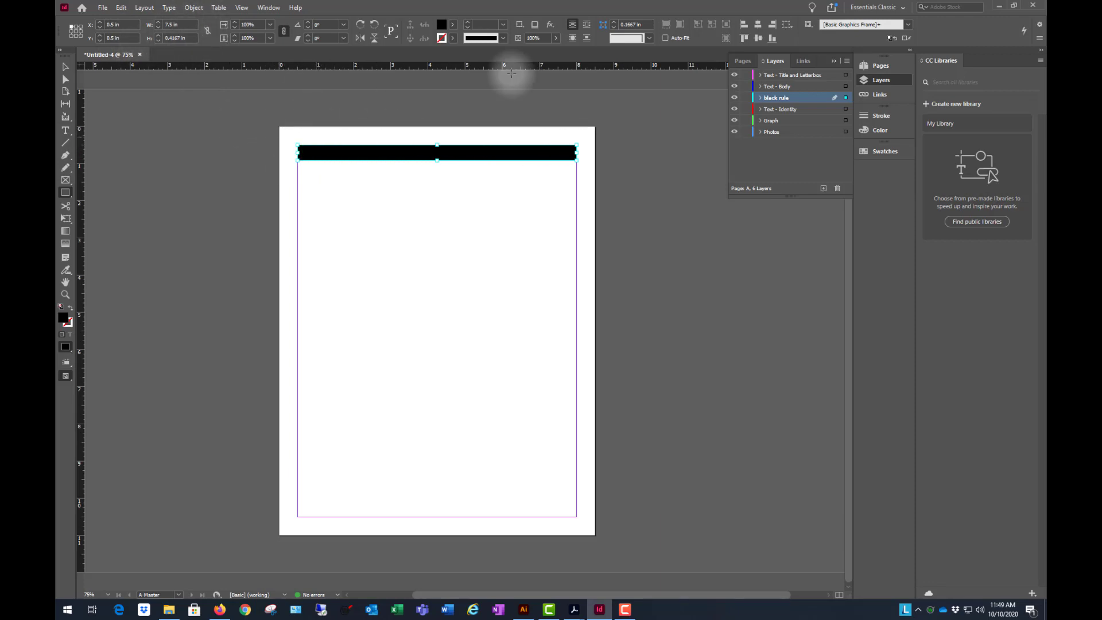
{"action": "left_click", "coordinate": [175, 38]}
{"action": "left_click_drag", "start_coordinate": [175, 38], "coordinate": [117, 33]}
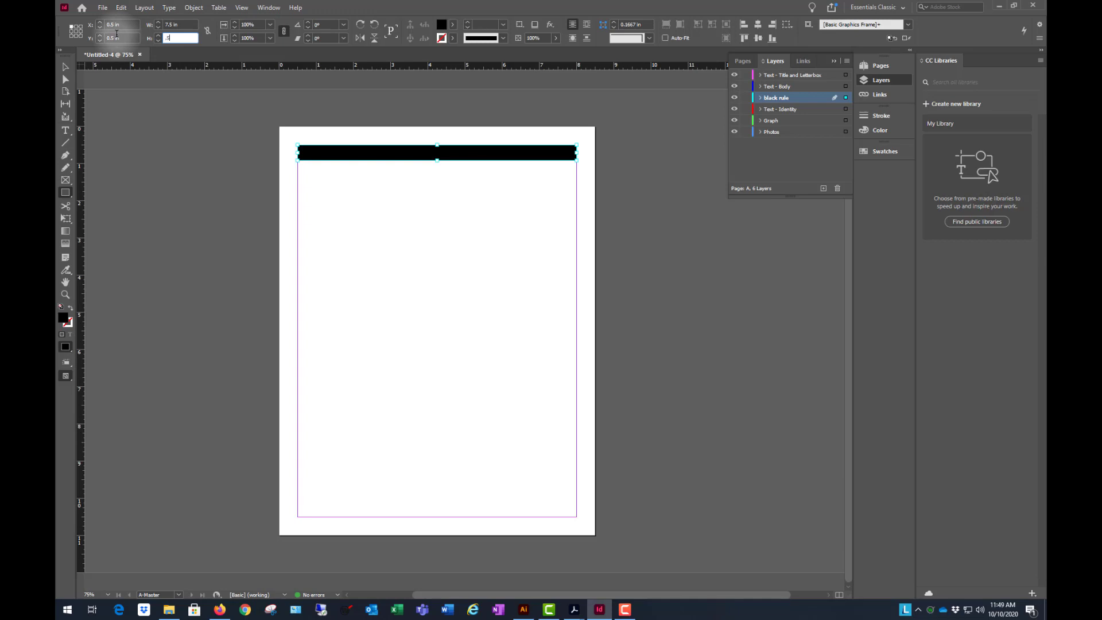
{"action": "type", "text": ".5"}
{"action": "key", "text": "Return"}
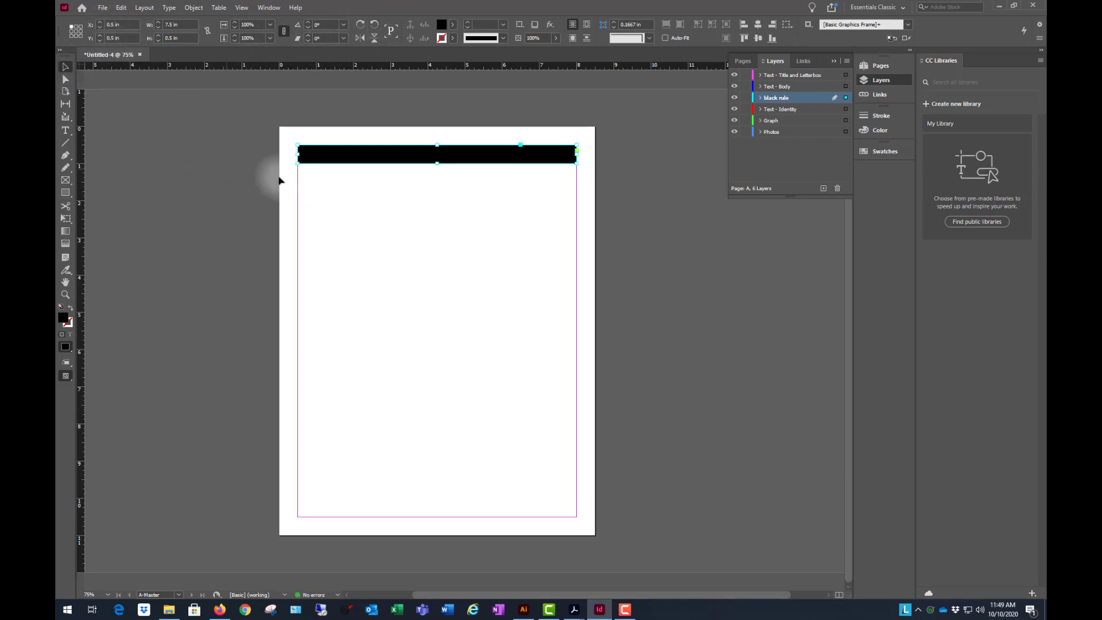
{"action": "left_click", "coordinate": [266, 161]}
- Check the black bar on document pages 1 and 2, and return to the A-Master page
{"action": "left_click", "coordinate": [743, 61]}
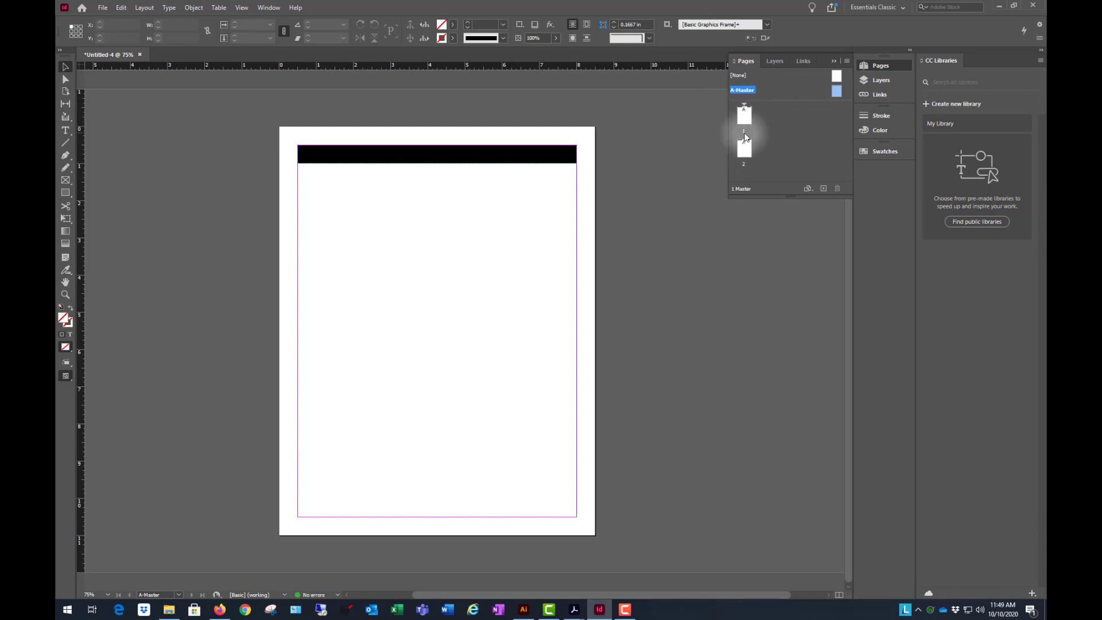
{"action": "double_click", "coordinate": [744, 116]}
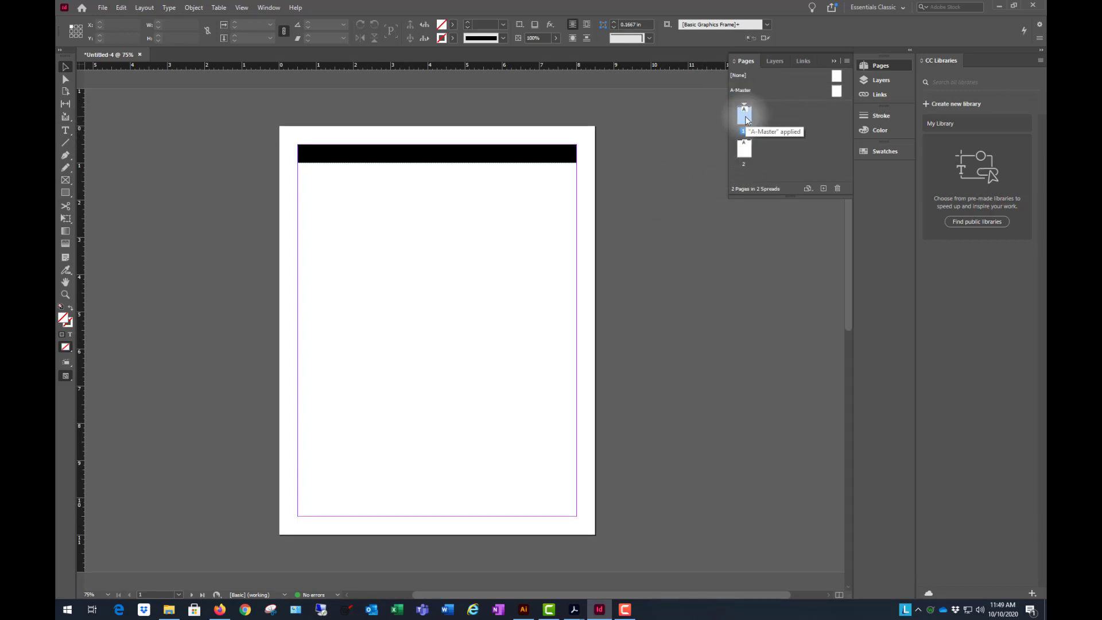
{"action": "key", "text": "ctrl+minus"}
{"action": "key", "text": "ctrl+minus"}
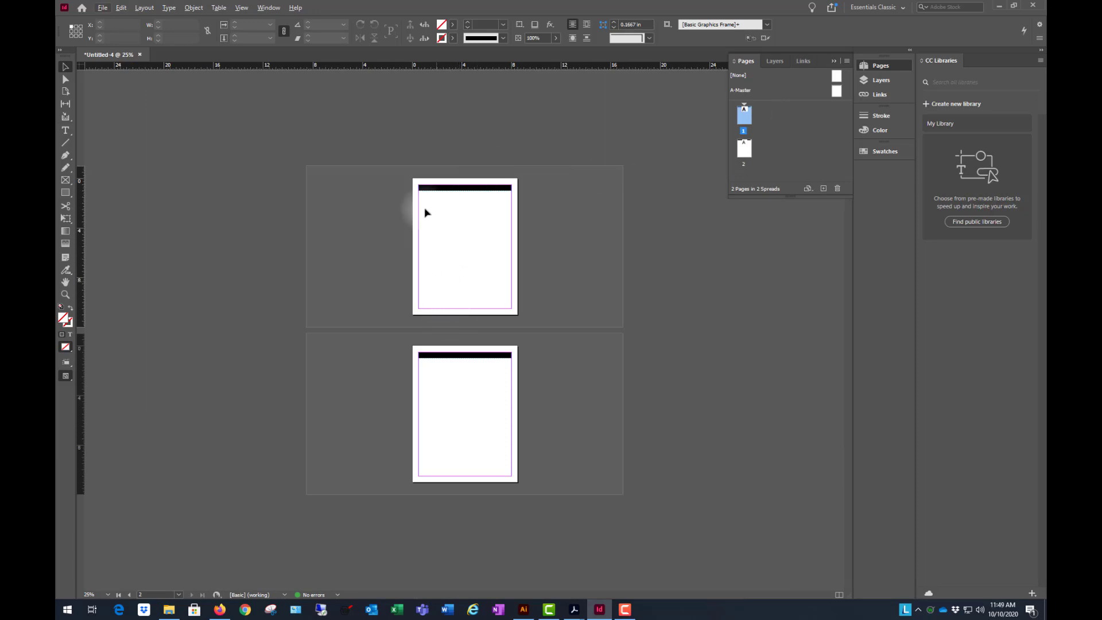
{"action": "key", "text": "ctrl+equal"}
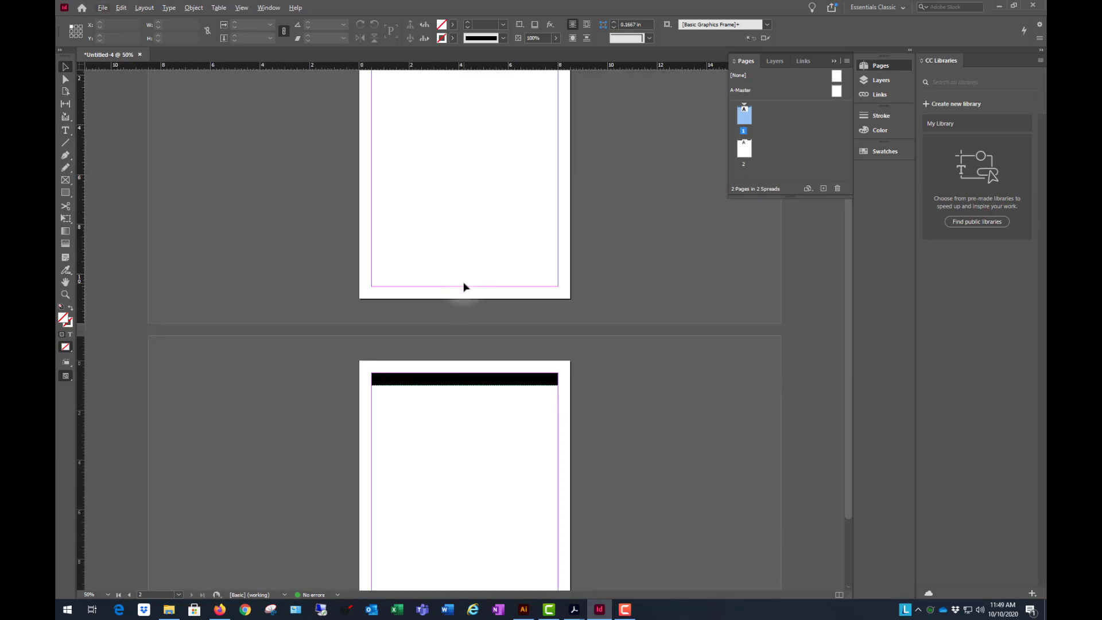
{"action": "scroll", "coordinate": [464, 286], "scroll_direction": "up", "scroll_amount": 3}
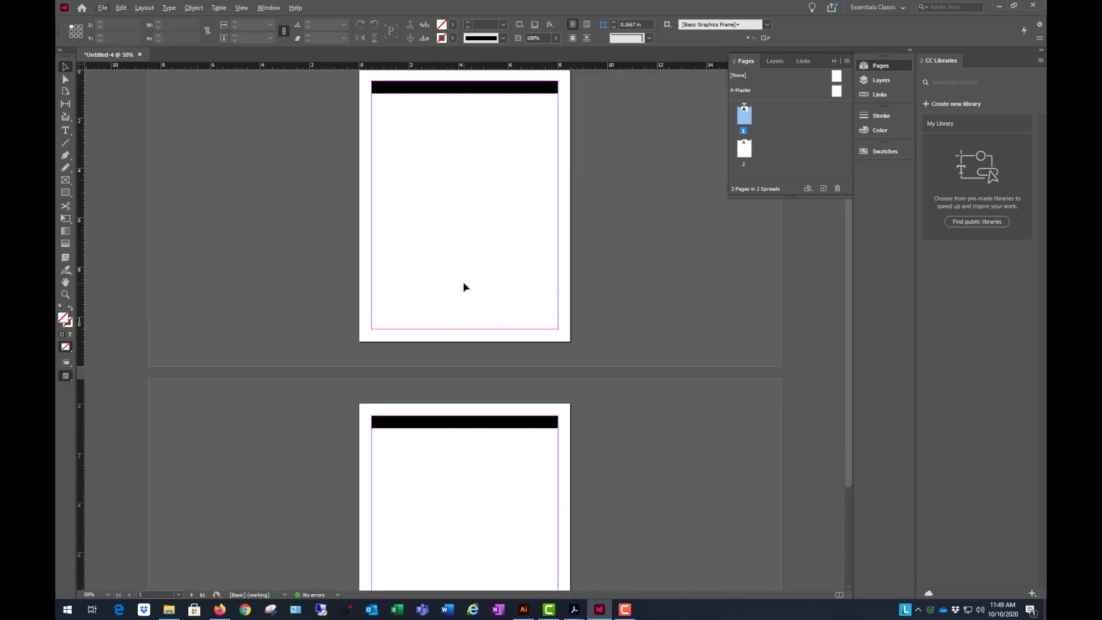
{"action": "double_click", "coordinate": [836, 91]}
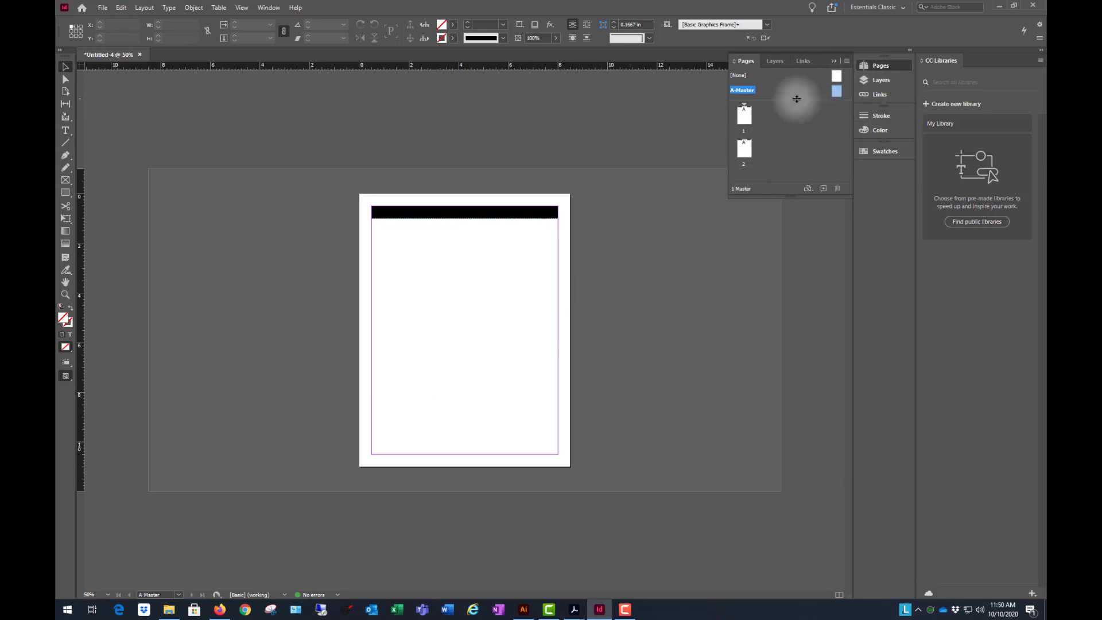
- Fit the A-Master page in the window and enlarge the Pages panel's master area and overall height
{"action": "left_click_drag", "start_coordinate": [794, 101], "coordinate": [790, 114]}
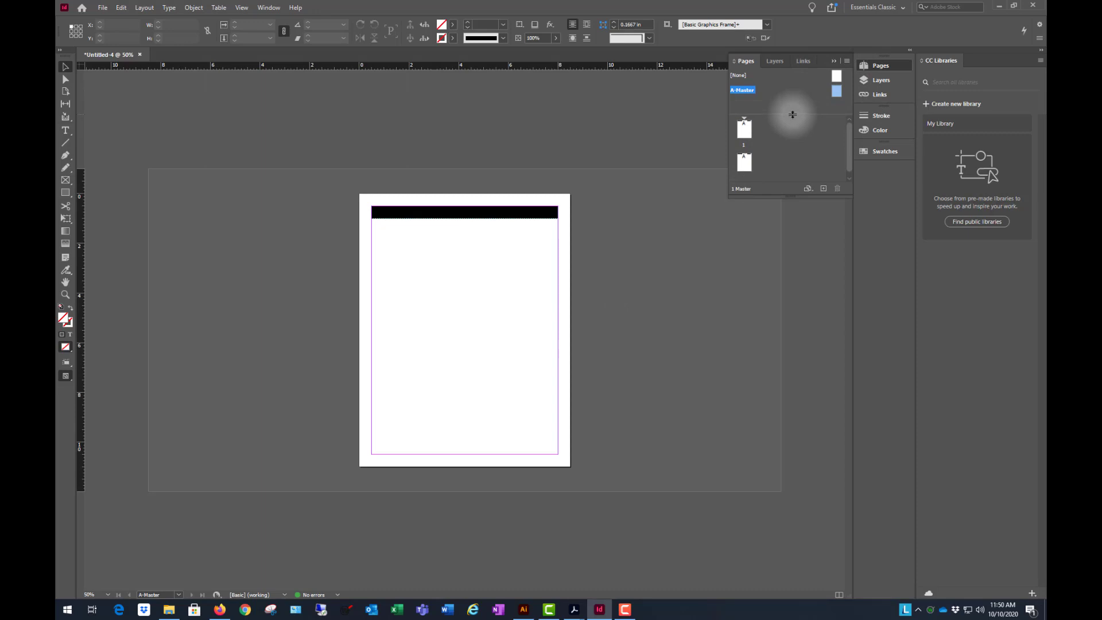
{"action": "double_click", "coordinate": [836, 92]}
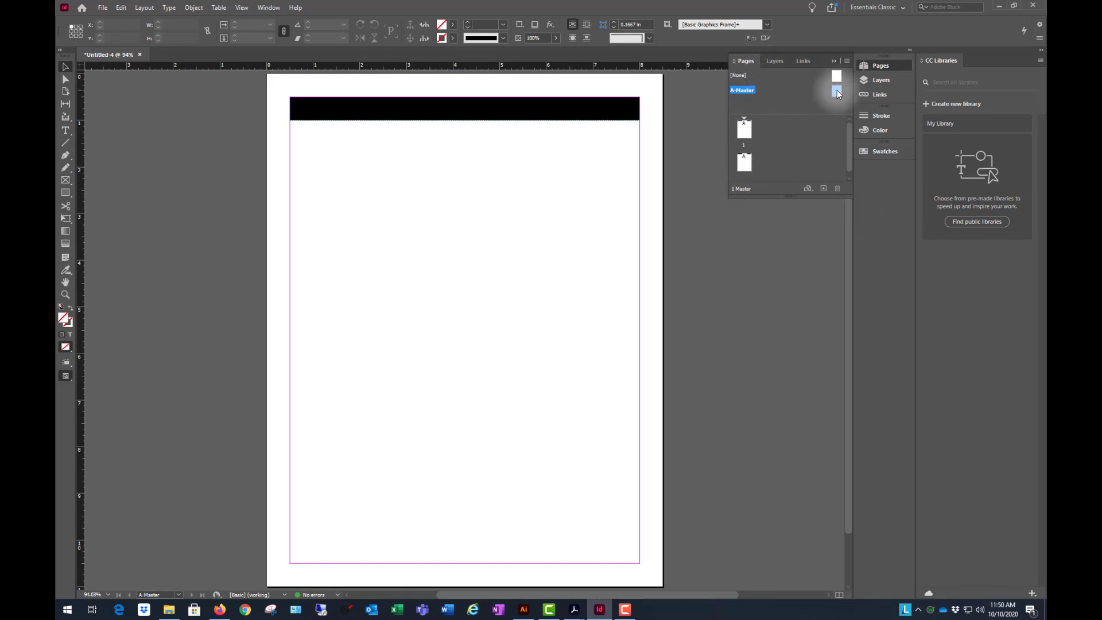
{"action": "left_click", "coordinate": [764, 102]}
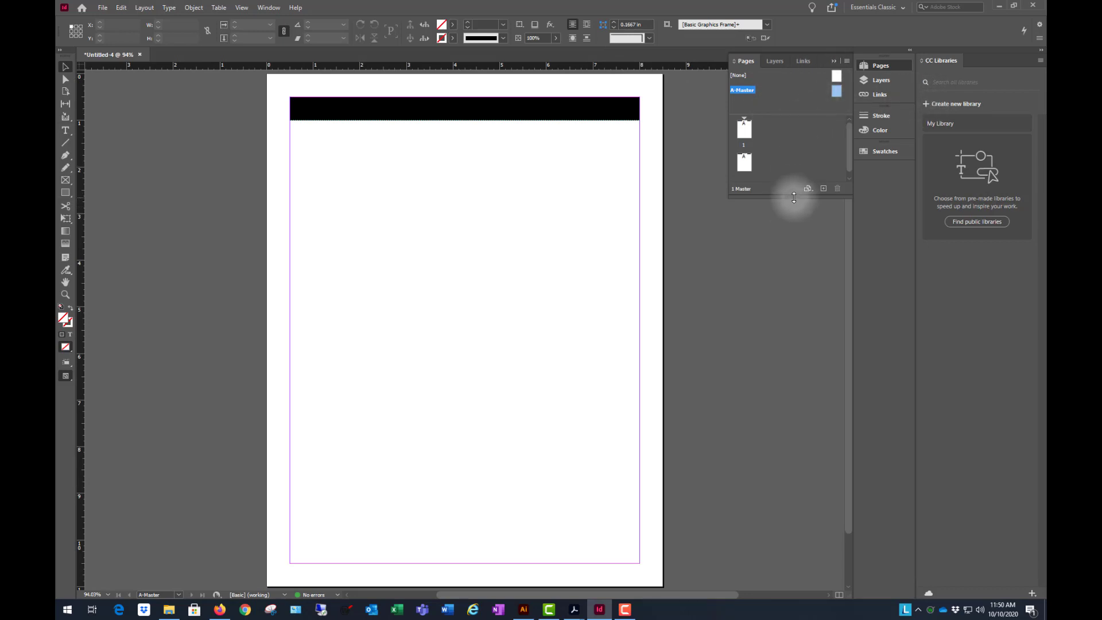
{"action": "mouse_move", "coordinate": [794, 197]}
{"action": "left_mouse_down"}
{"action": "mouse_move", "coordinate": [801, 229]}
{"action": "mouse_move", "coordinate": [799, 218]}
{"action": "left_mouse_up"}
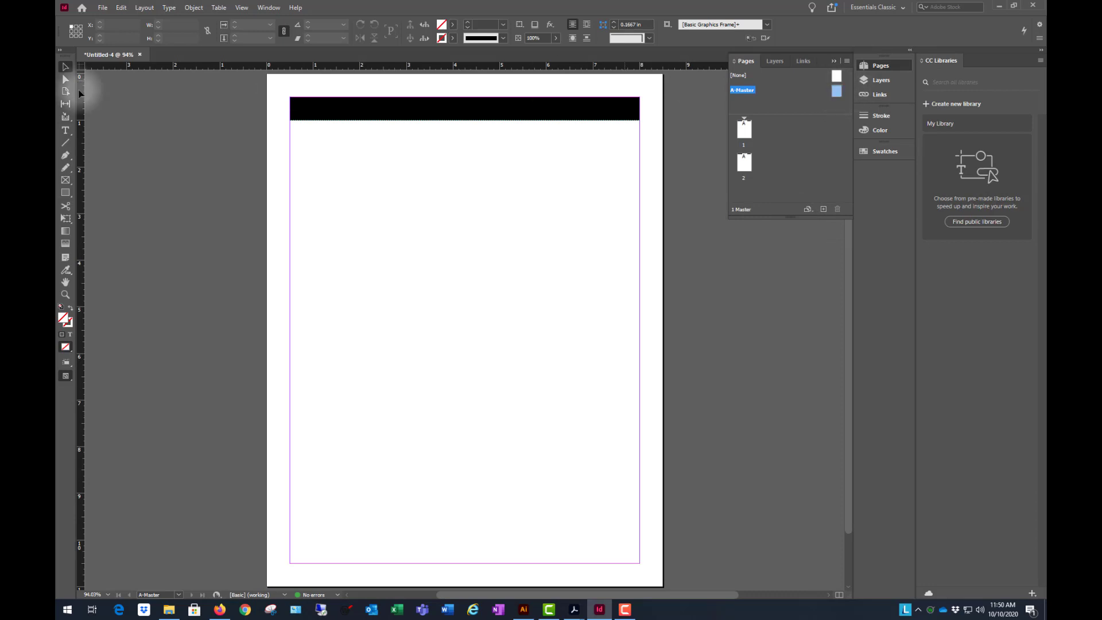
- Add a text frame about 2.75 in wide and 0.54 in high in the master page's lower-right margin corner, containing the person's name and "Chief Bottle Washer"
{"action": "left_click", "coordinate": [65, 130]}
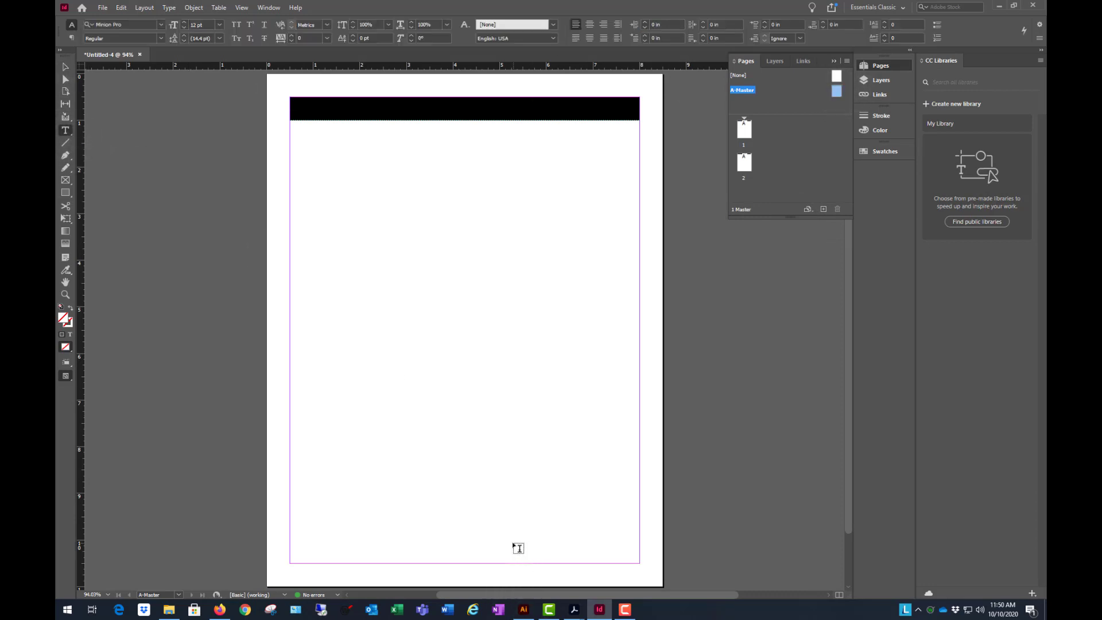
{"action": "left_click_drag", "start_coordinate": [514, 547], "coordinate": [643, 565]}
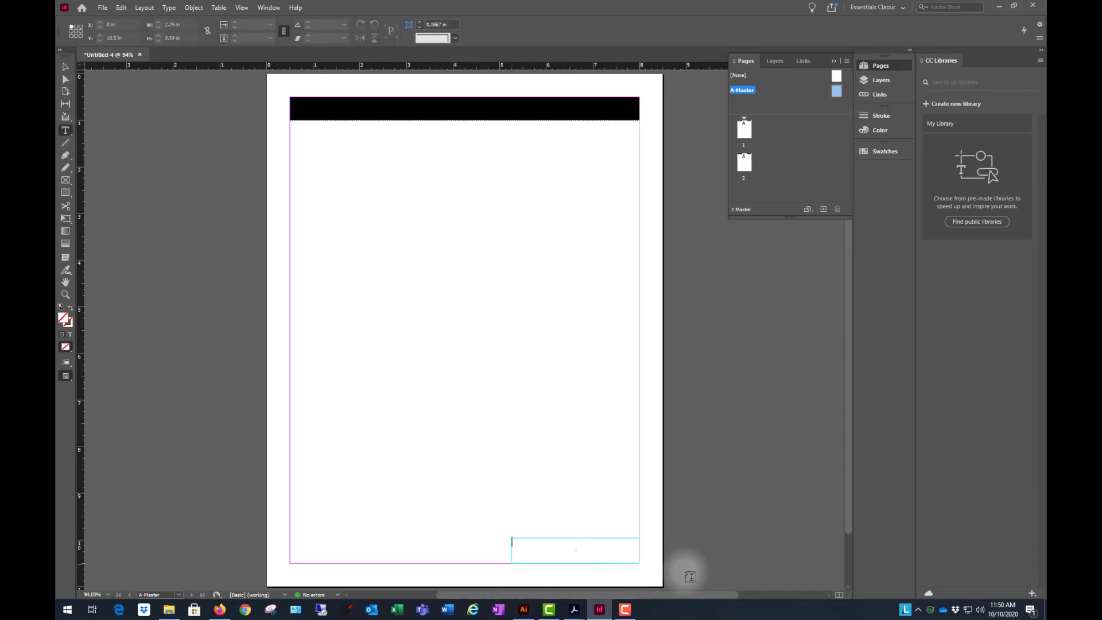
{"action": "left_click", "coordinate": [708, 578]}
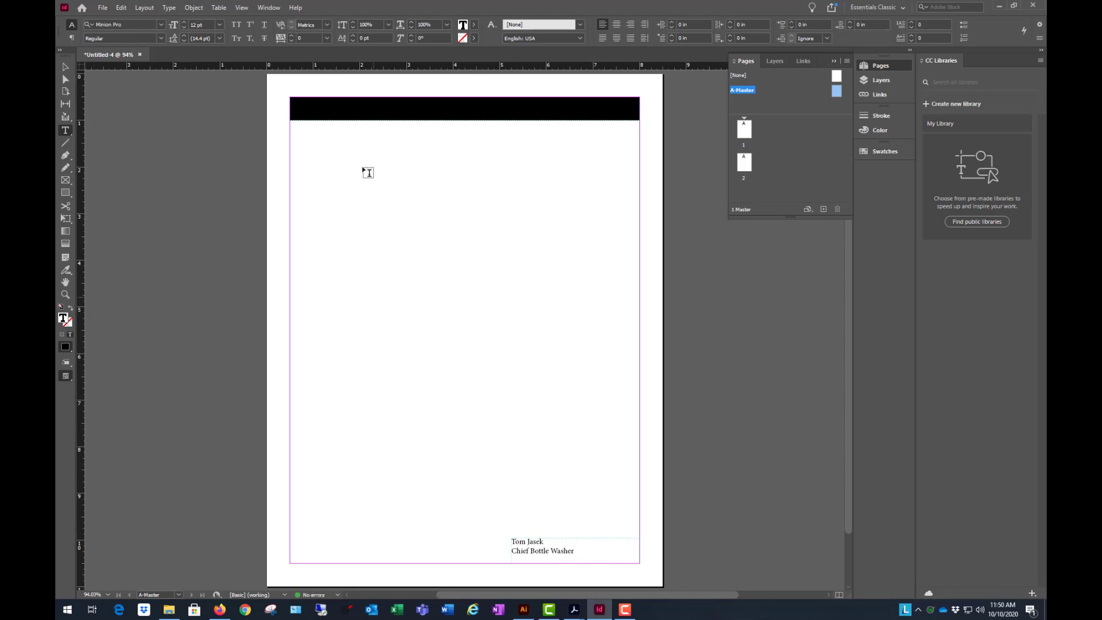
{"action": "left_click", "coordinate": [67, 67]}
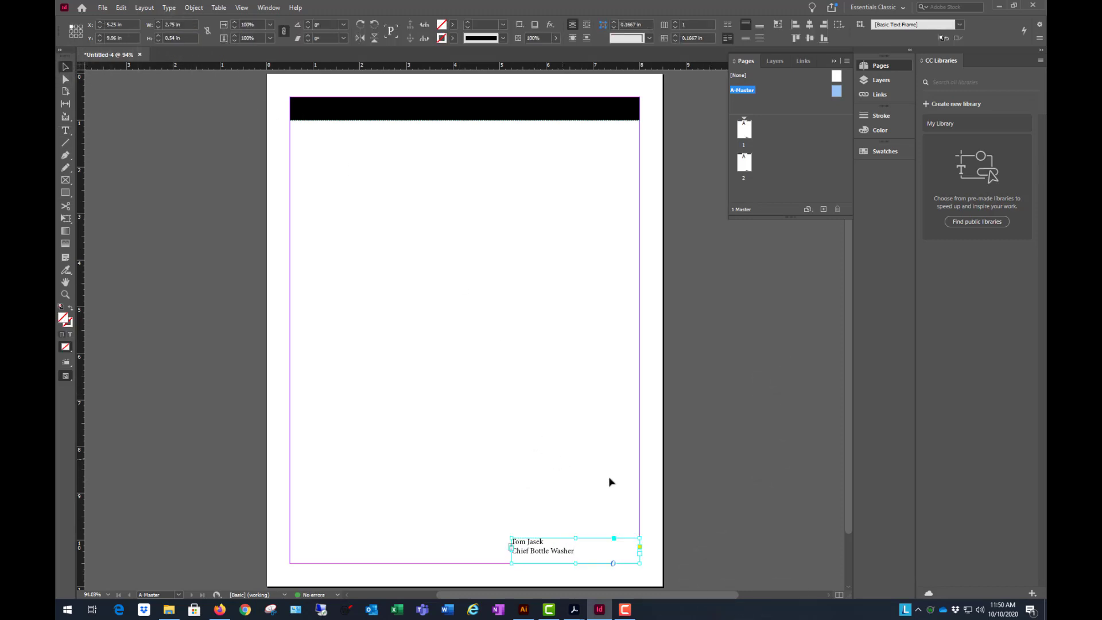
{"action": "left_click", "coordinate": [768, 534]}
- With the name-and-title text frame selected, display the Character and Paragraph panels and group them in one floating panel beside the page
{"action": "left_click", "coordinate": [523, 549]}
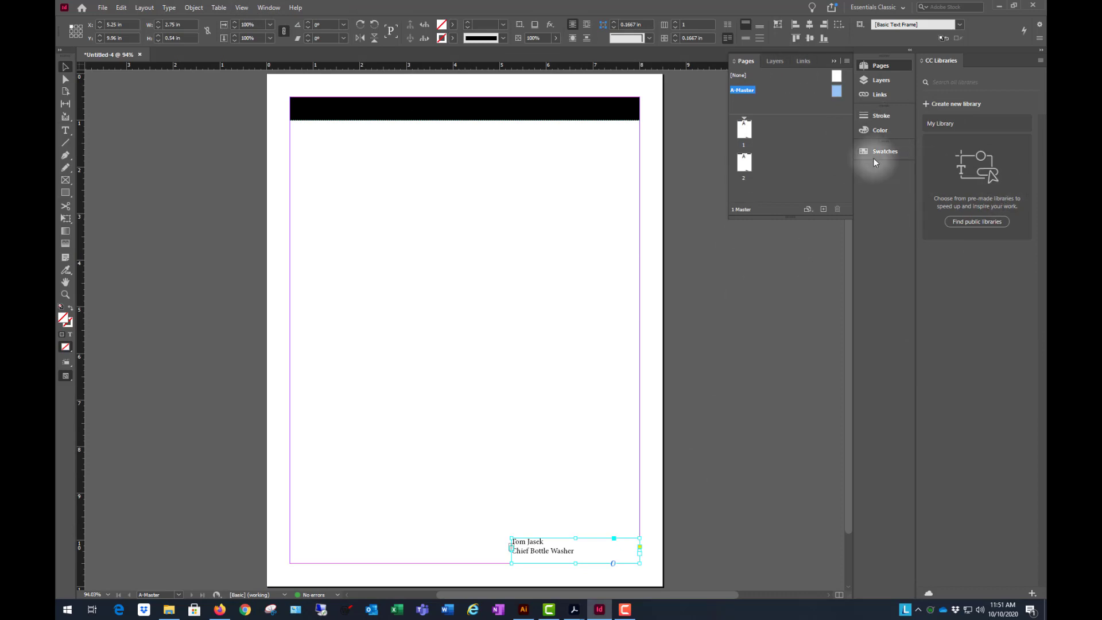
{"action": "left_click", "coordinate": [268, 8]}
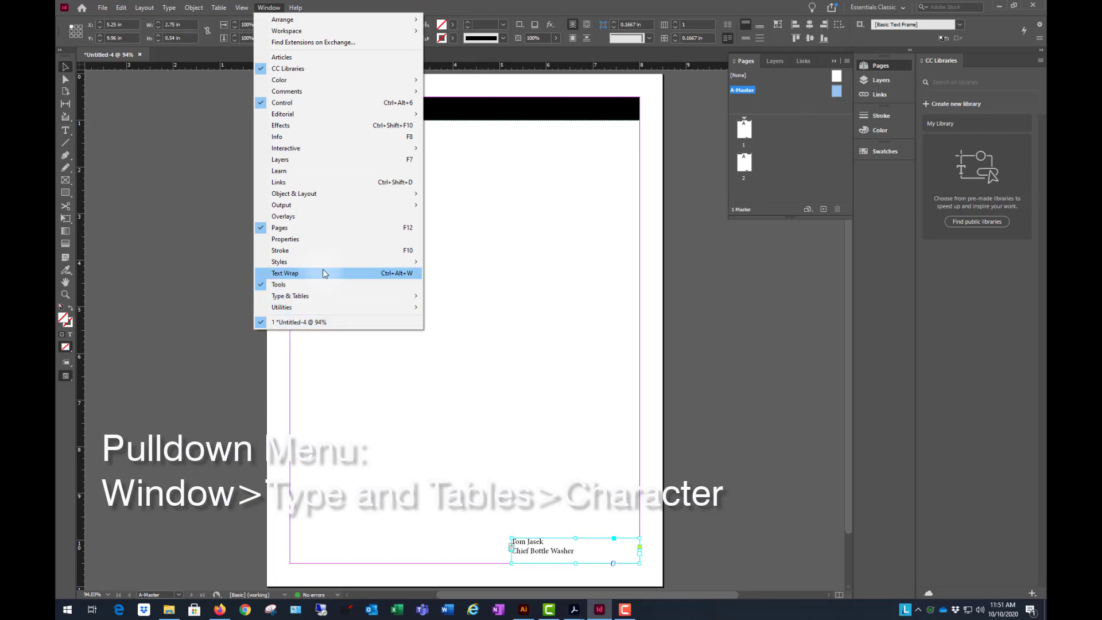
{"action": "mouse_move", "coordinate": [310, 295]}
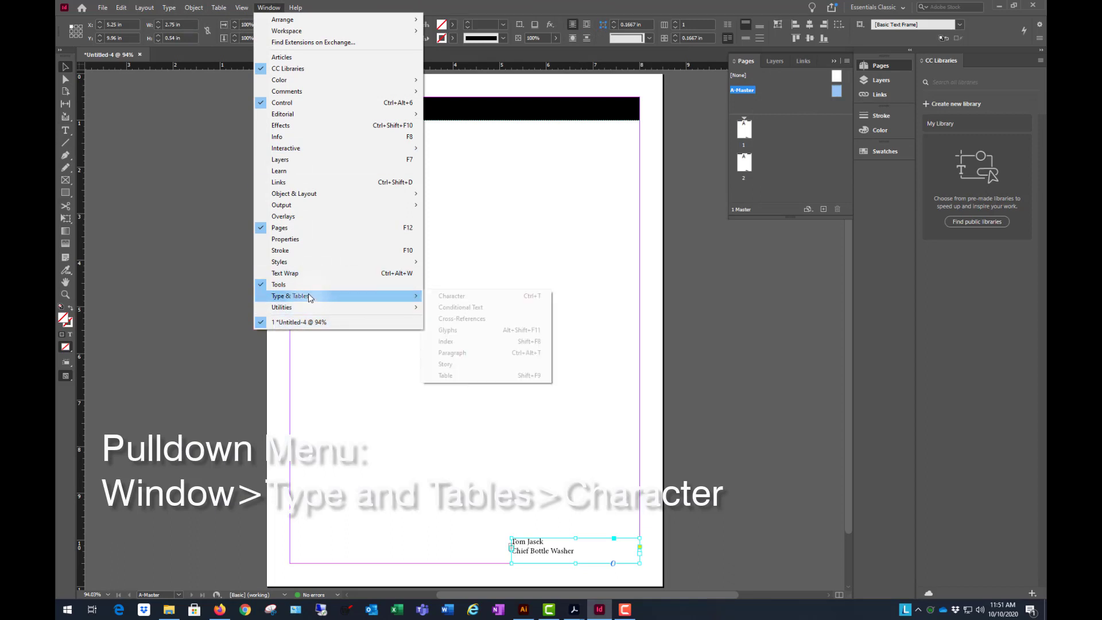
{"action": "left_click", "coordinate": [481, 298]}
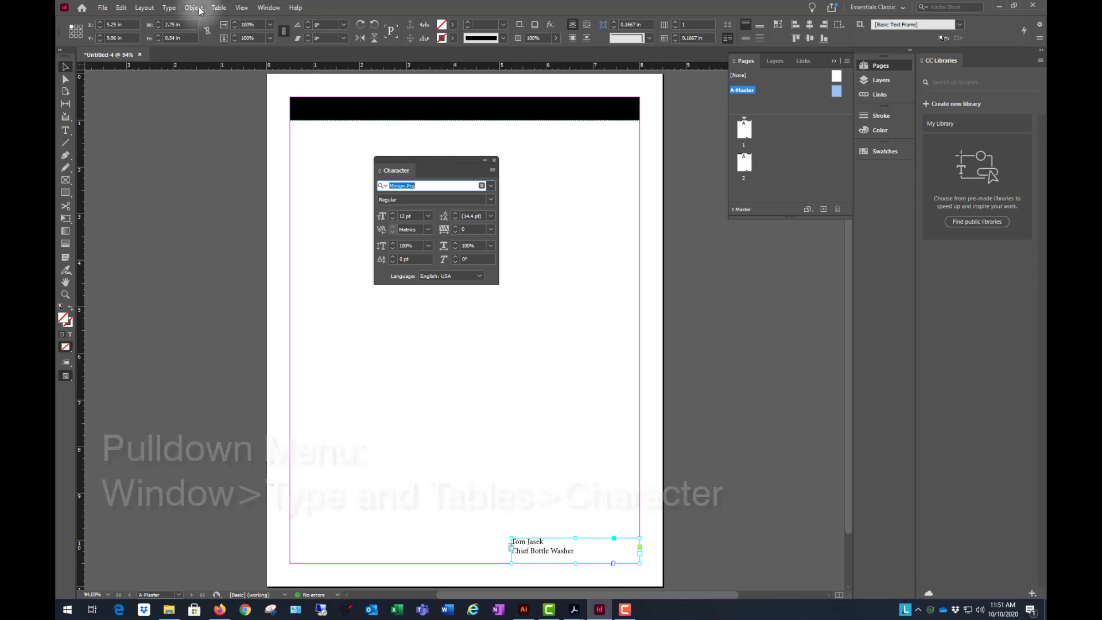
{"action": "left_click", "coordinate": [268, 7]}
{"action": "mouse_move", "coordinate": [322, 295]}
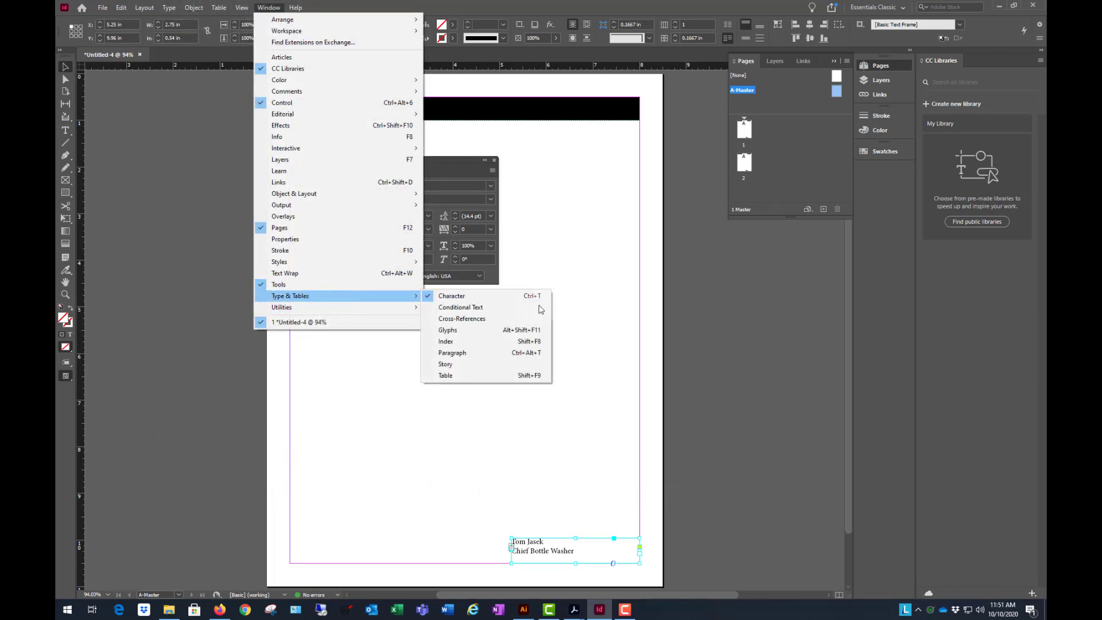
{"action": "left_click", "coordinate": [459, 352]}
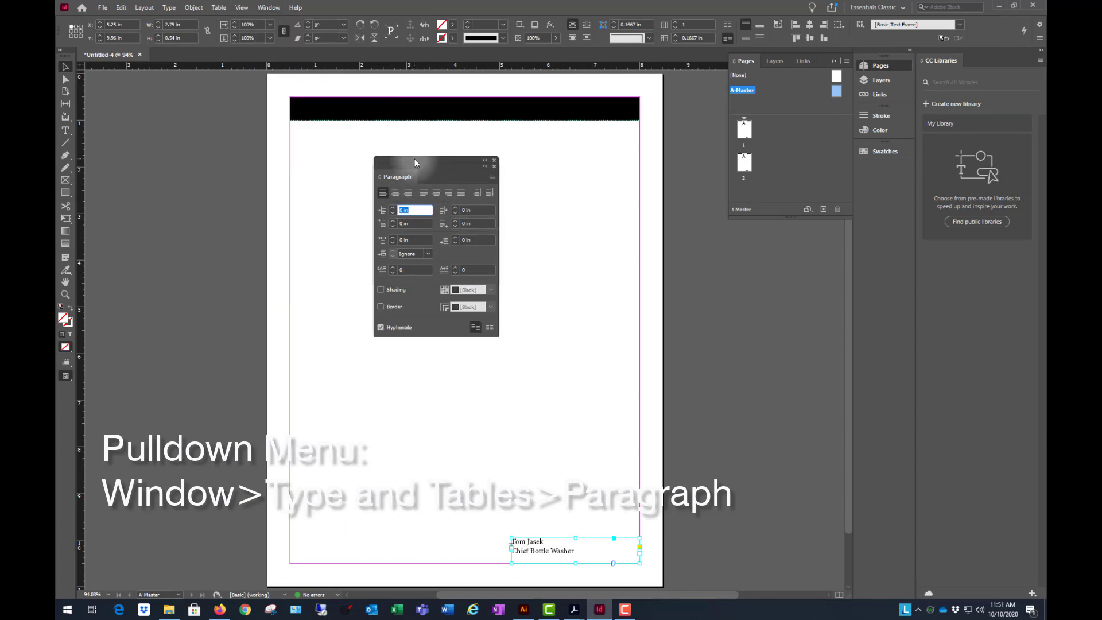
{"action": "left_click_drag", "start_coordinate": [426, 174], "coordinate": [739, 235]}
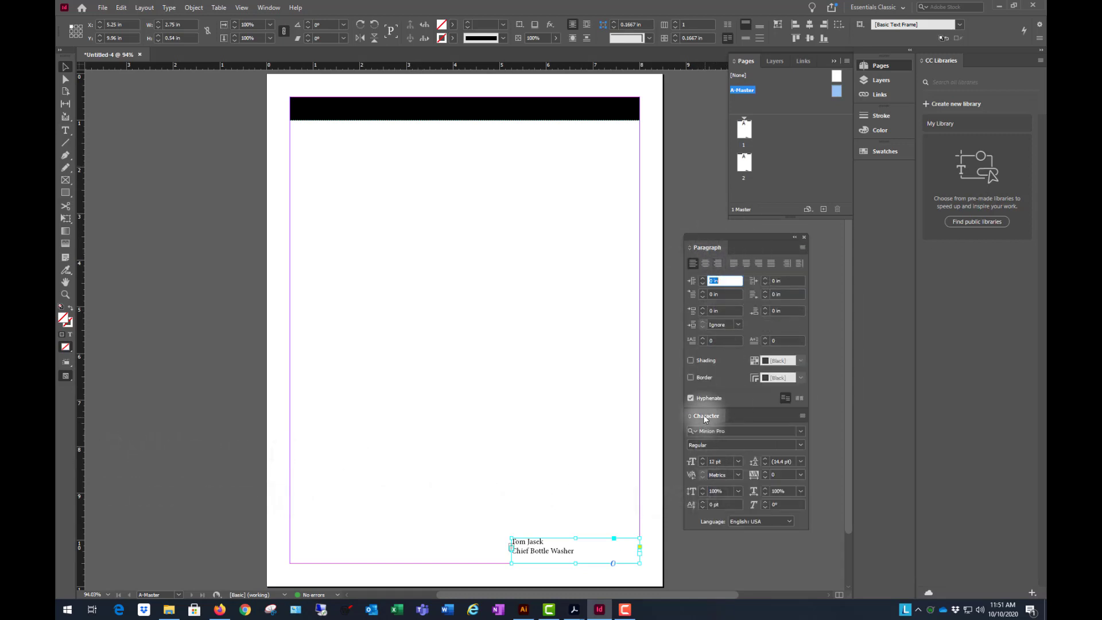
{"action": "left_click_drag", "start_coordinate": [706, 417], "coordinate": [751, 246]}
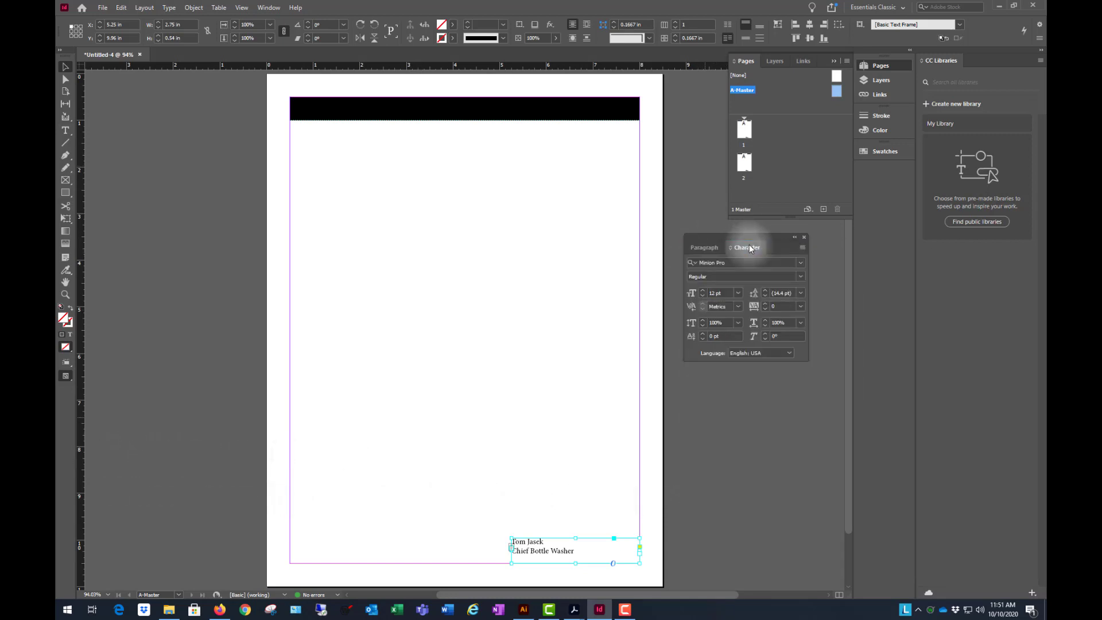
- Set the name-and-title text to Franklin Gothic Heavy at 17 pt
{"action": "left_click", "coordinate": [802, 263]}
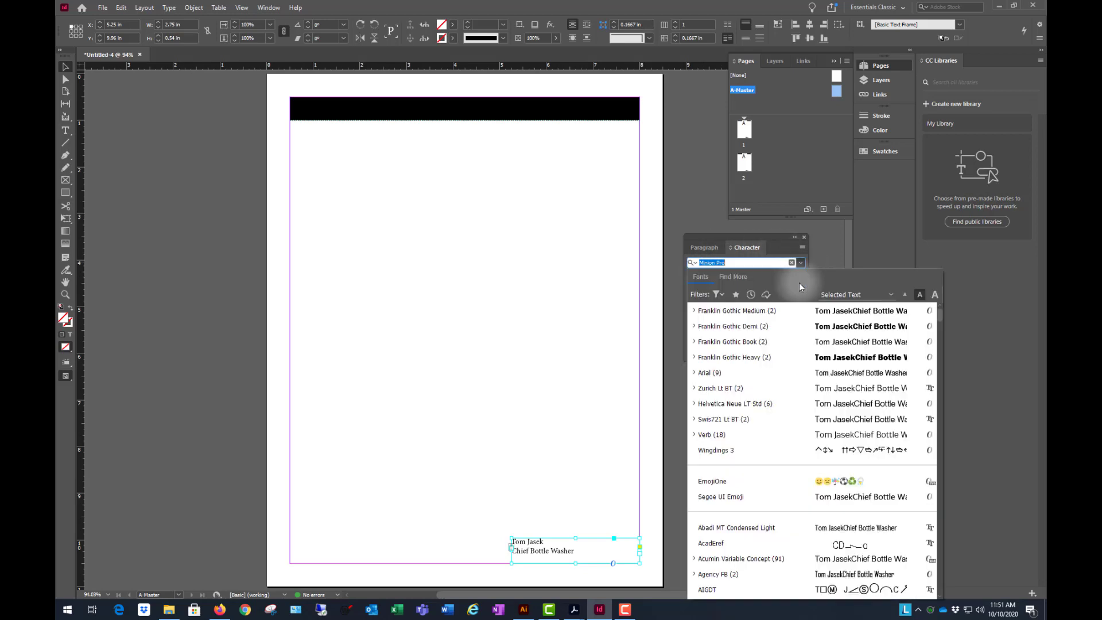
{"action": "left_click", "coordinate": [735, 357]}
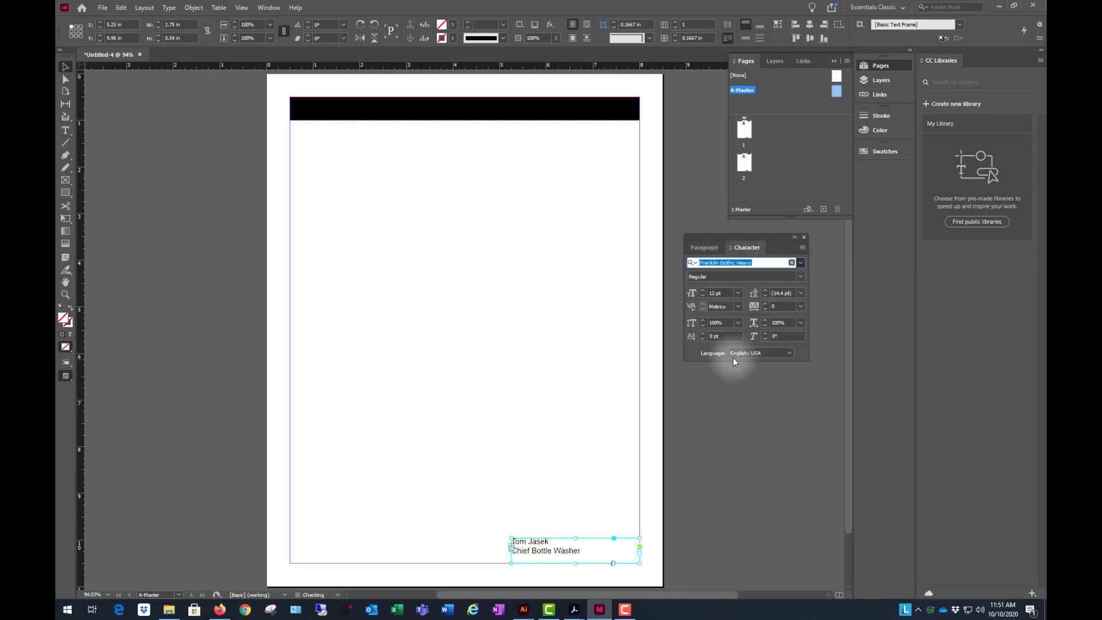
{"action": "left_click", "coordinate": [702, 292]}
{"action": "left_click", "coordinate": [702, 291]}
{"action": "left_click", "coordinate": [702, 292]}
{"action": "left_click", "coordinate": [702, 291]}
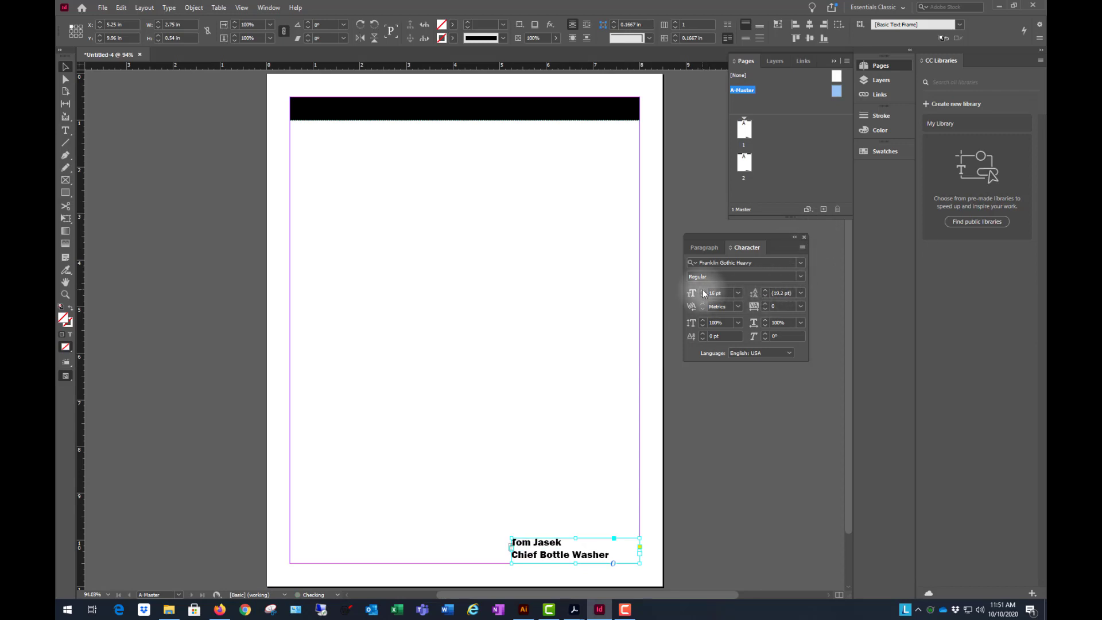
{"action": "left_click", "coordinate": [702, 292]}
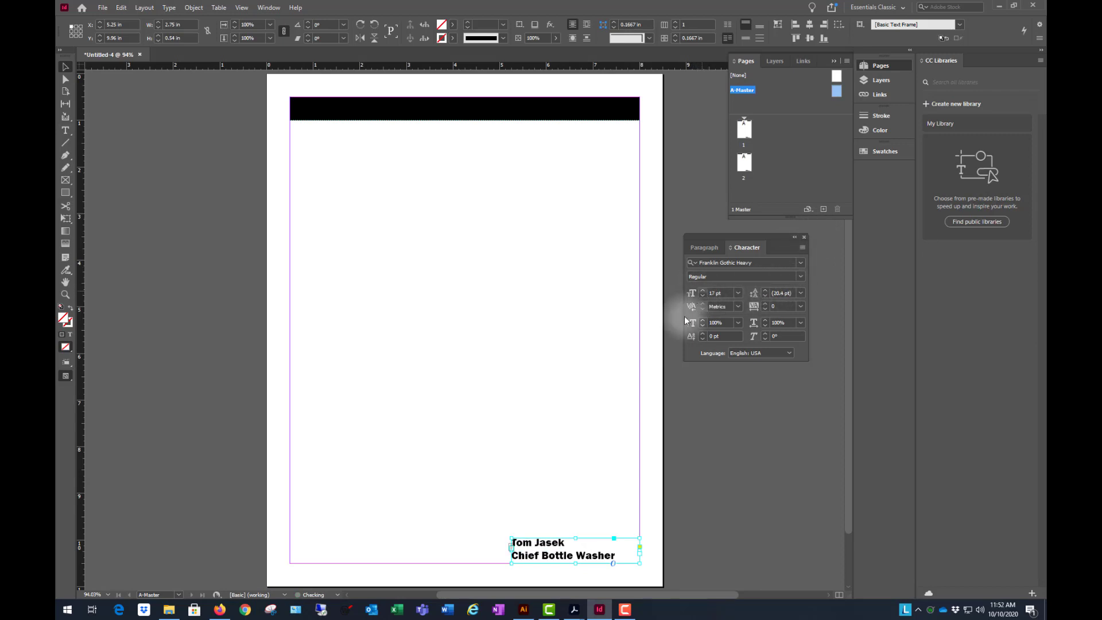
- Justify the name-and-title text with the last line aligned right, and deselect the frame
{"action": "left_click", "coordinate": [704, 247]}
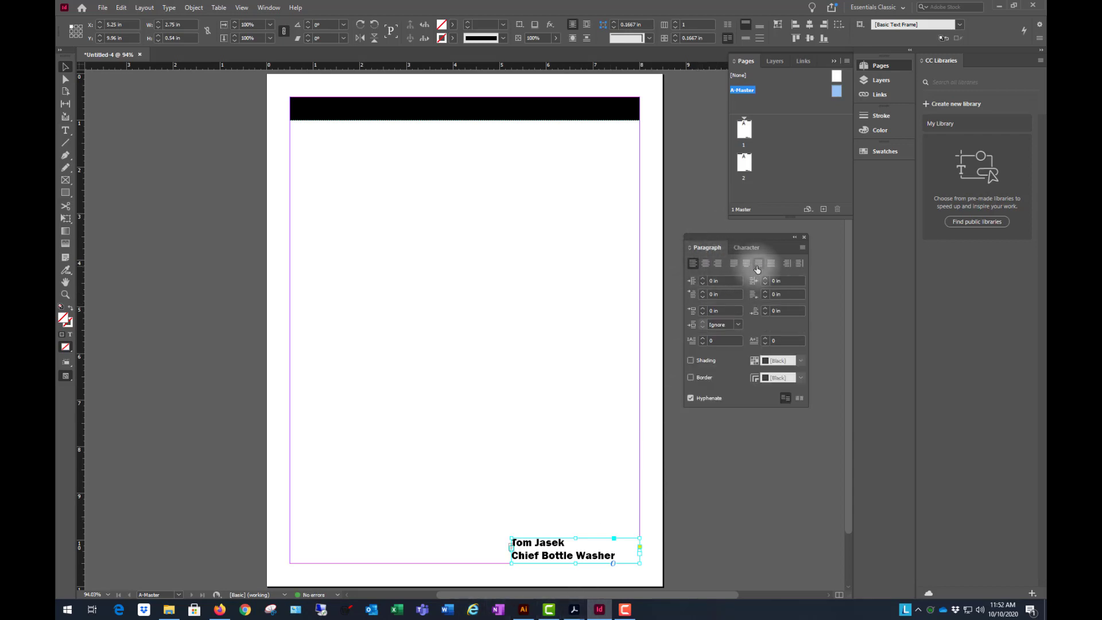
{"action": "left_click", "coordinate": [758, 263]}
{"action": "left_click", "coordinate": [709, 509]}
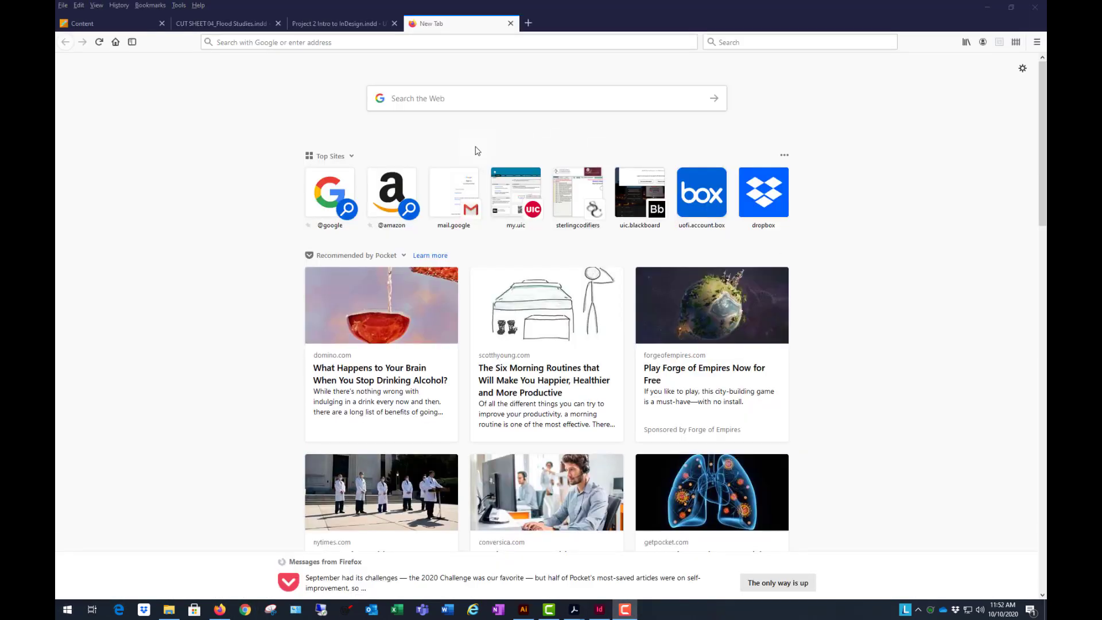
- In Firefox, search the web for "uic logos" and follow the UIC Marketing Logos page to the UIC logos website
{"action": "left_click", "coordinate": [496, 100]}
{"action": "type", "text": "ui"}
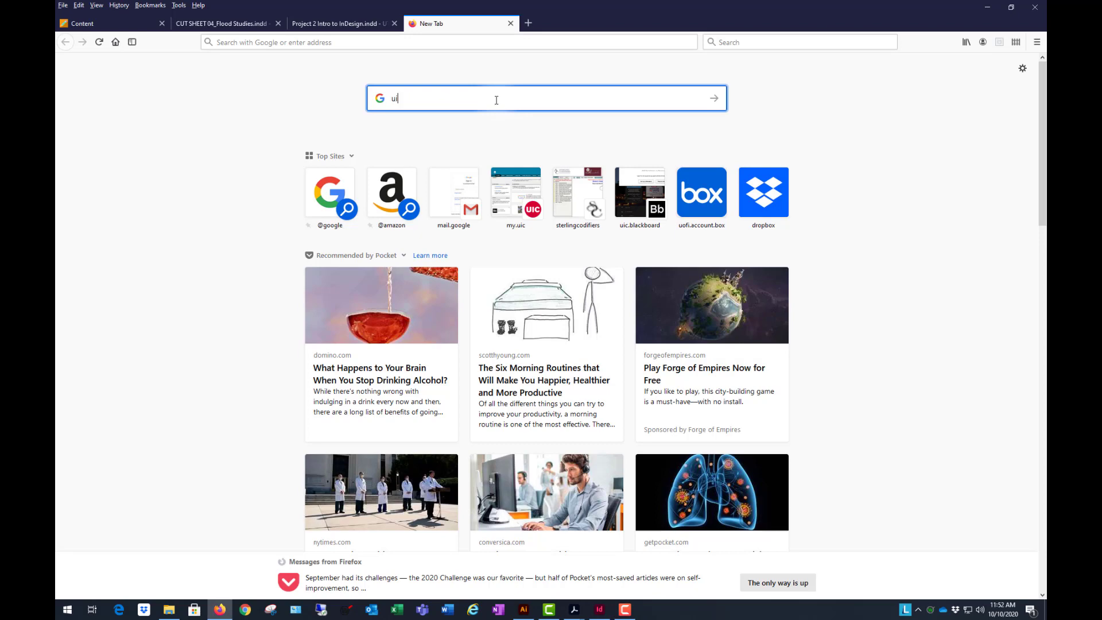
{"action": "type", "text": "c logos"}
{"action": "key", "text": "Return"}
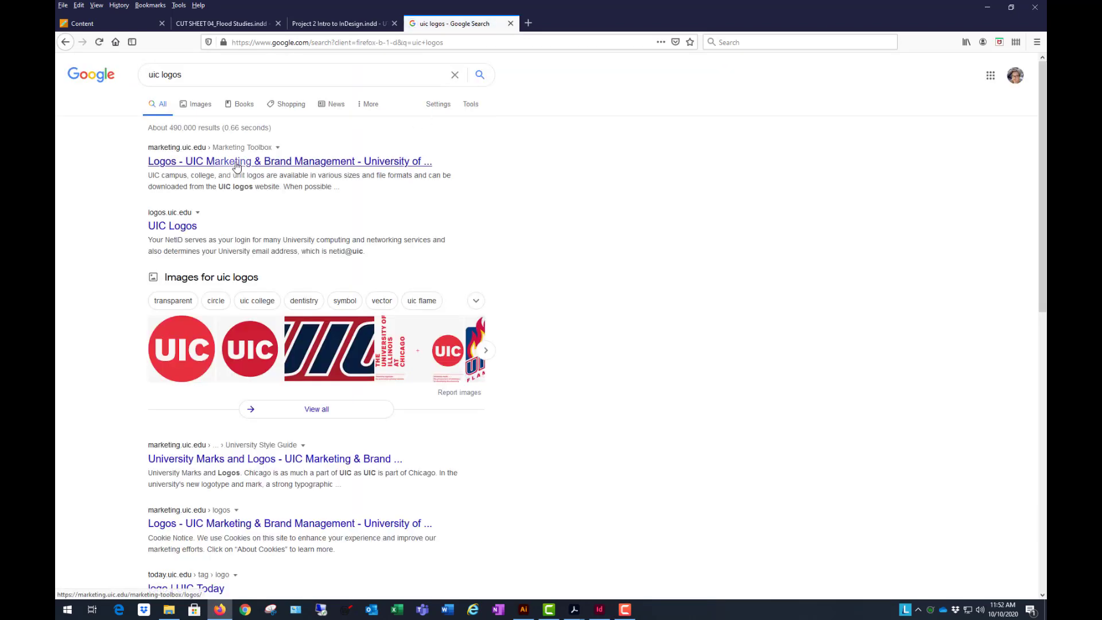
{"action": "left_click", "coordinate": [237, 165]}
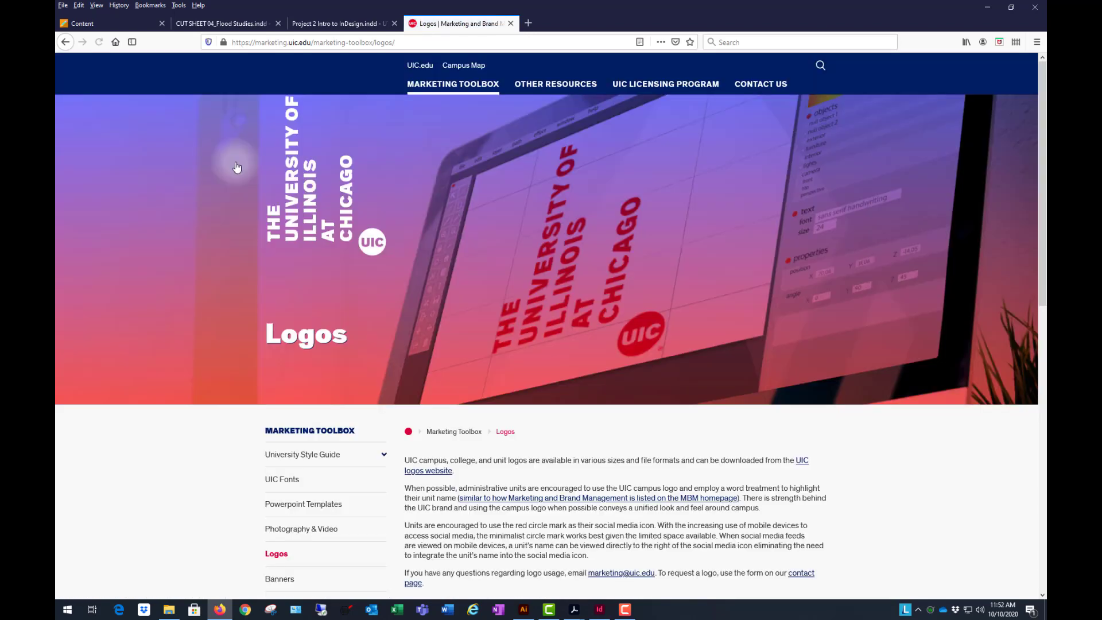
{"action": "scroll", "coordinate": [492, 359], "scroll_direction": "down", "scroll_amount": 3}
{"action": "left_click_drag", "start_coordinate": [798, 383], "coordinate": [806, 358]}
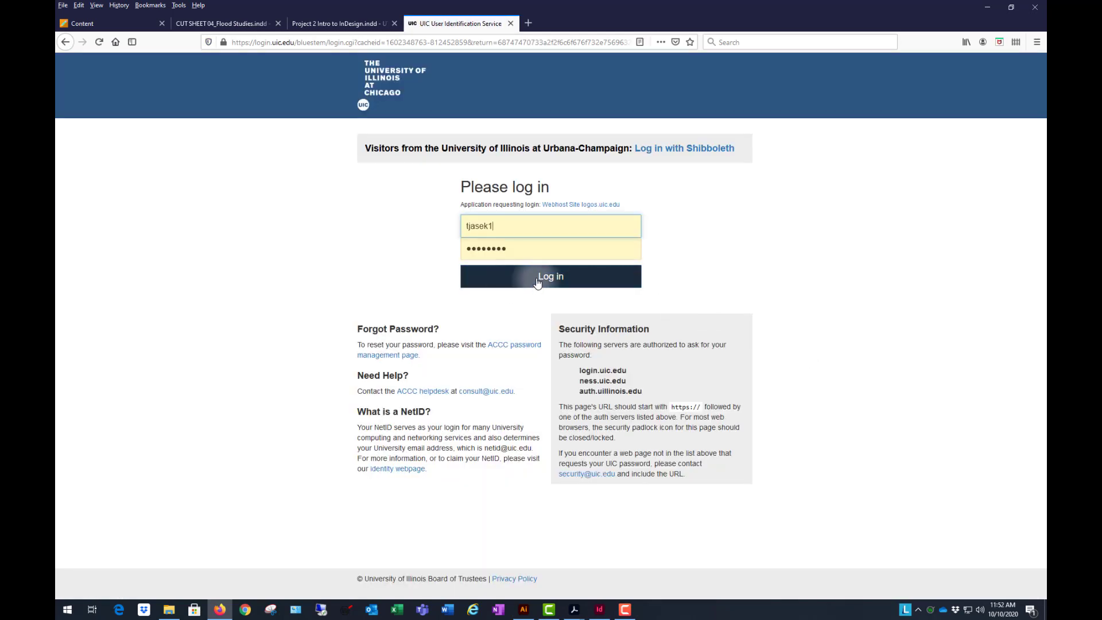
{"action": "left_click", "coordinate": [536, 280]}
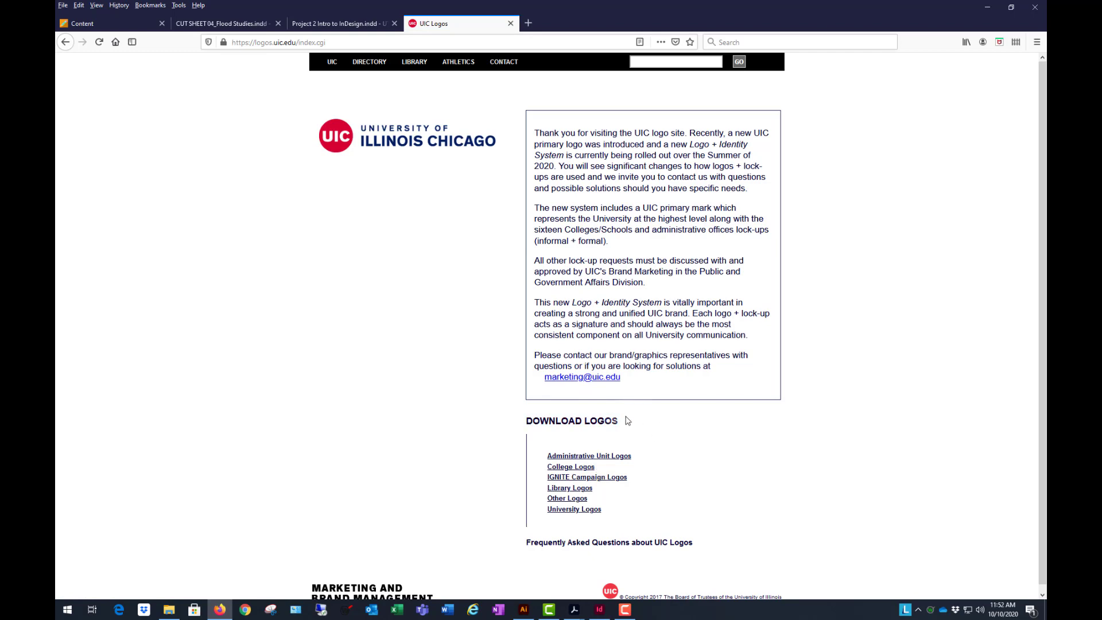
- Open the Informal Lockup logos of the College of Urban Planning and Public Affairs and examine the downloadable file formats
{"action": "left_click", "coordinate": [574, 467]}
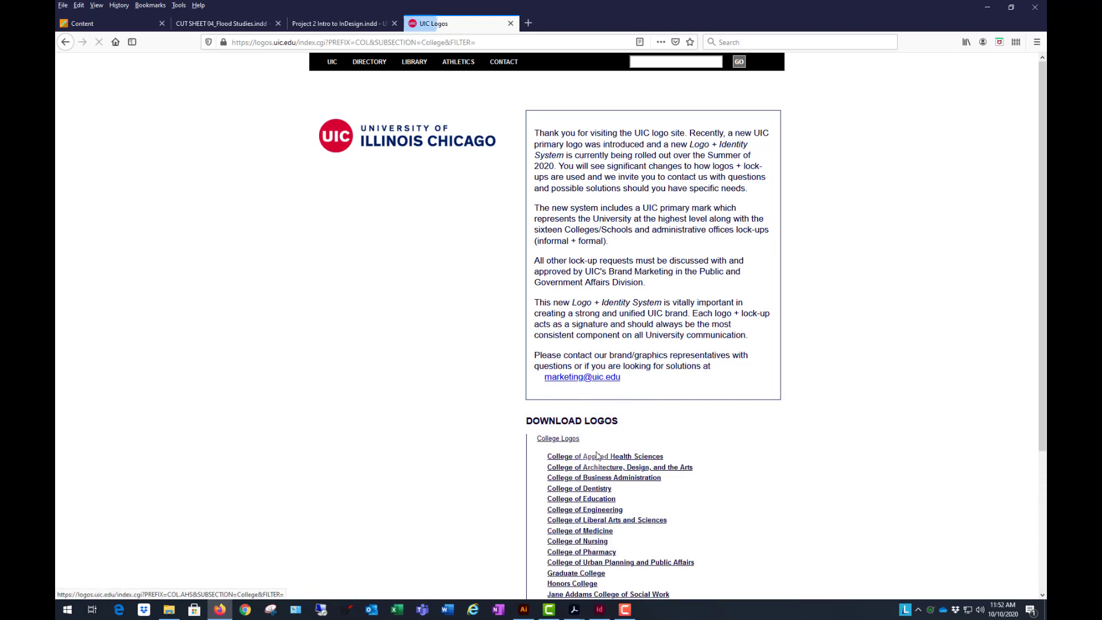
{"action": "scroll", "coordinate": [597, 457], "scroll_direction": "down", "scroll_amount": 3}
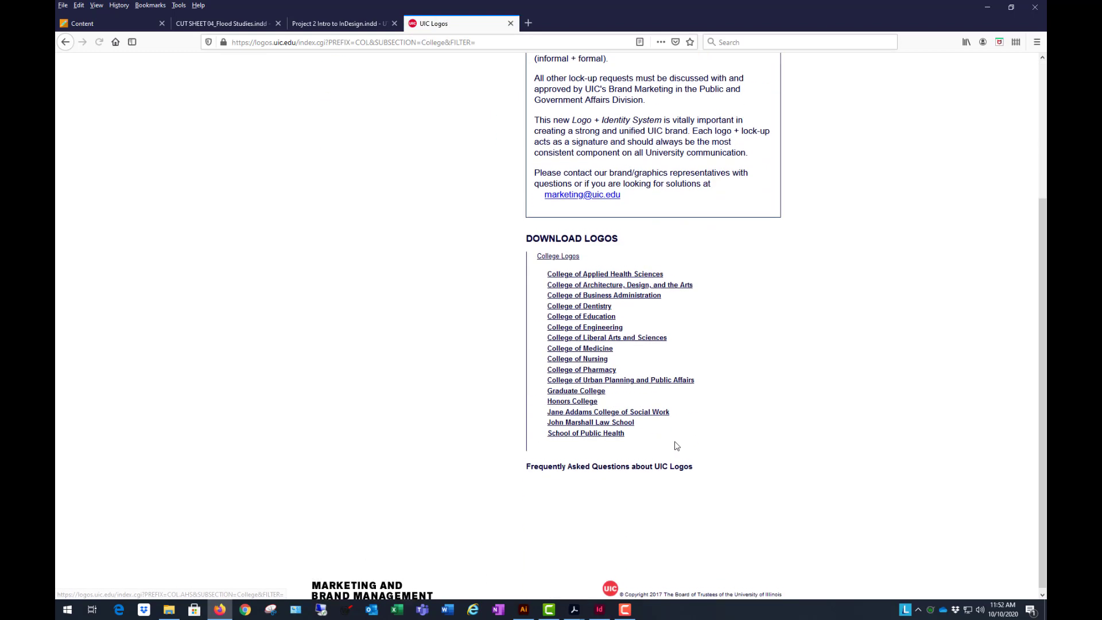
{"action": "left_click", "coordinate": [625, 389]}
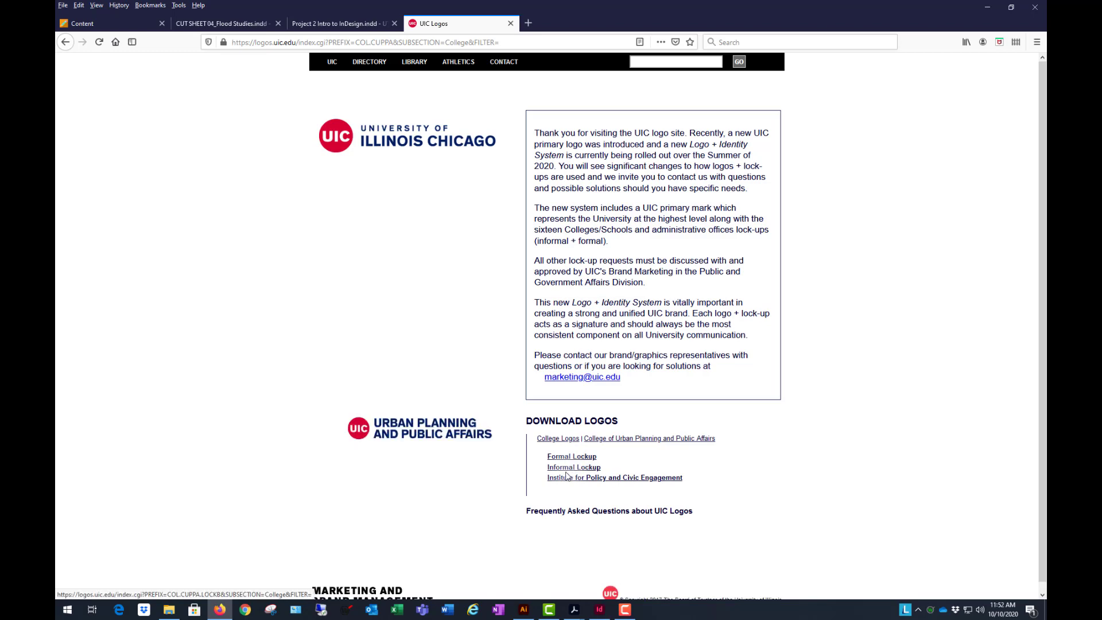
{"action": "left_click", "coordinate": [555, 468]}
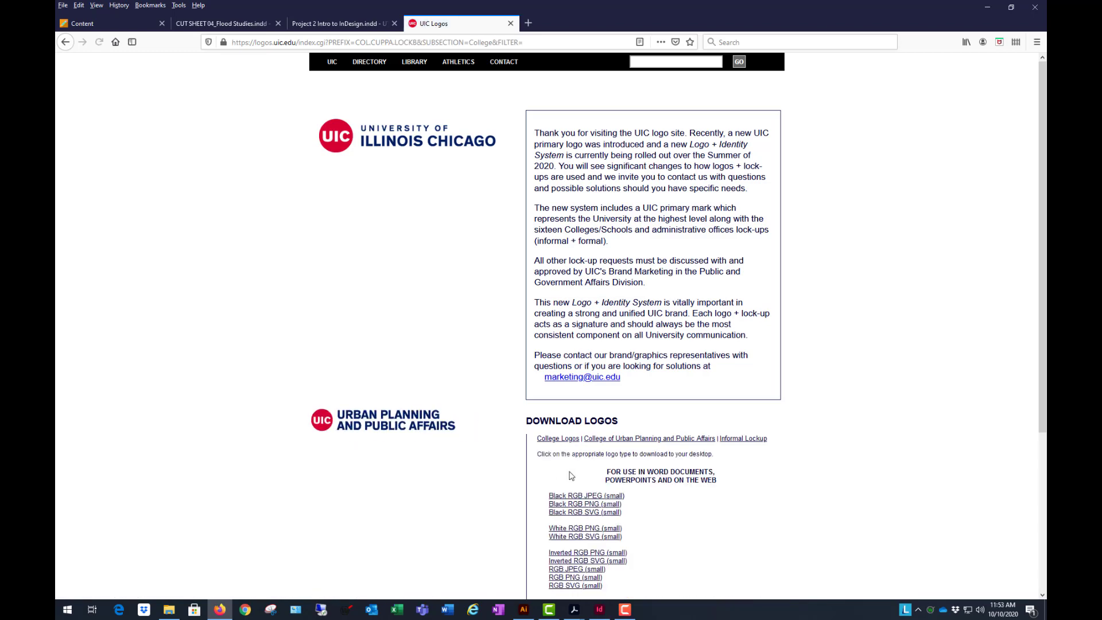
{"action": "scroll", "coordinate": [784, 400], "scroll_direction": "down", "scroll_amount": 3}
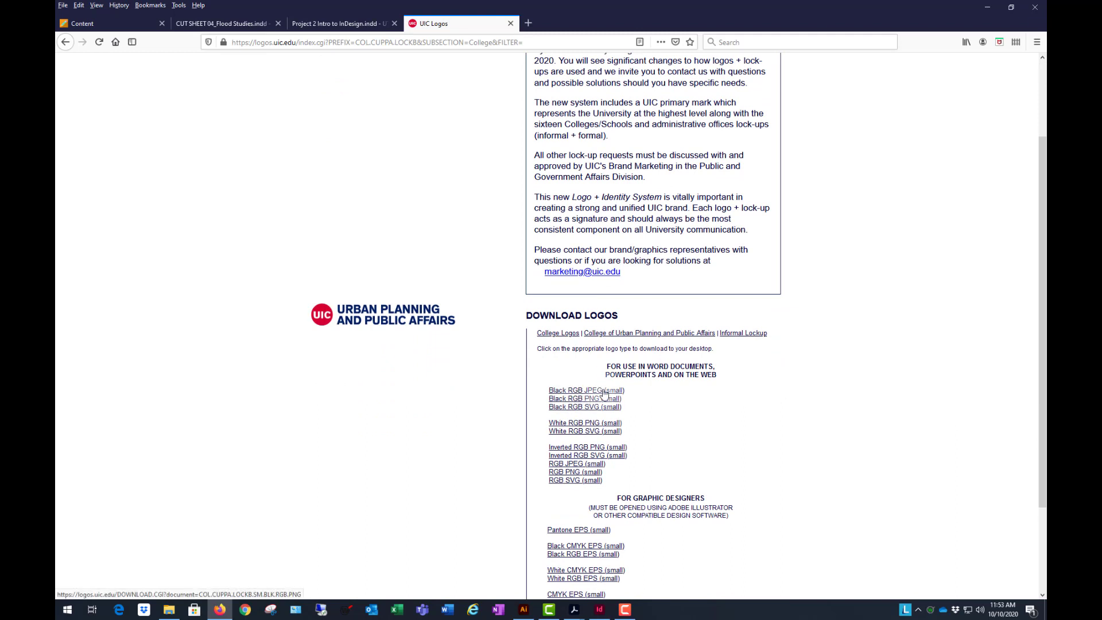
{"action": "scroll", "coordinate": [596, 424], "scroll_direction": "down", "scroll_amount": 3}
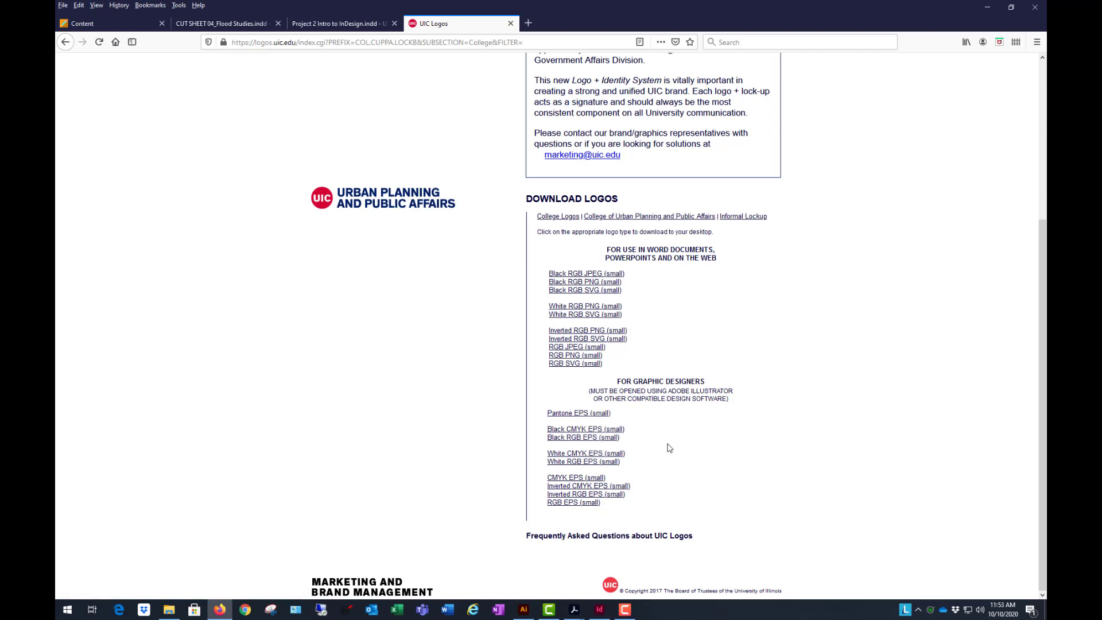
{"action": "scroll", "coordinate": [686, 440], "scroll_direction": "up", "scroll_amount": 3}
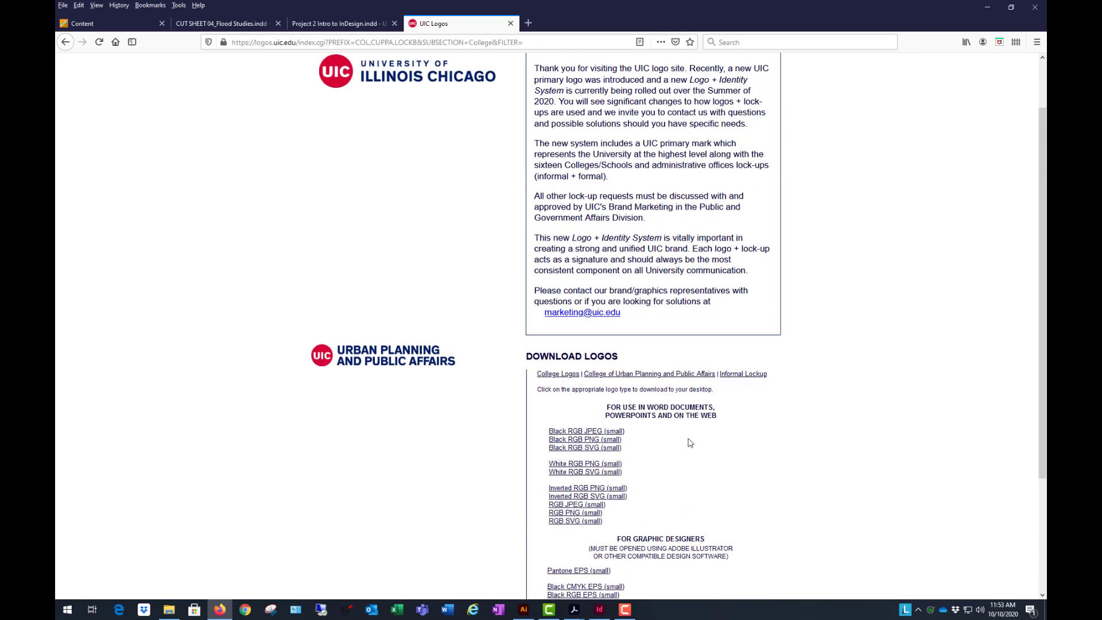
{"action": "scroll", "coordinate": [672, 436], "scroll_direction": "down", "scroll_amount": 3}
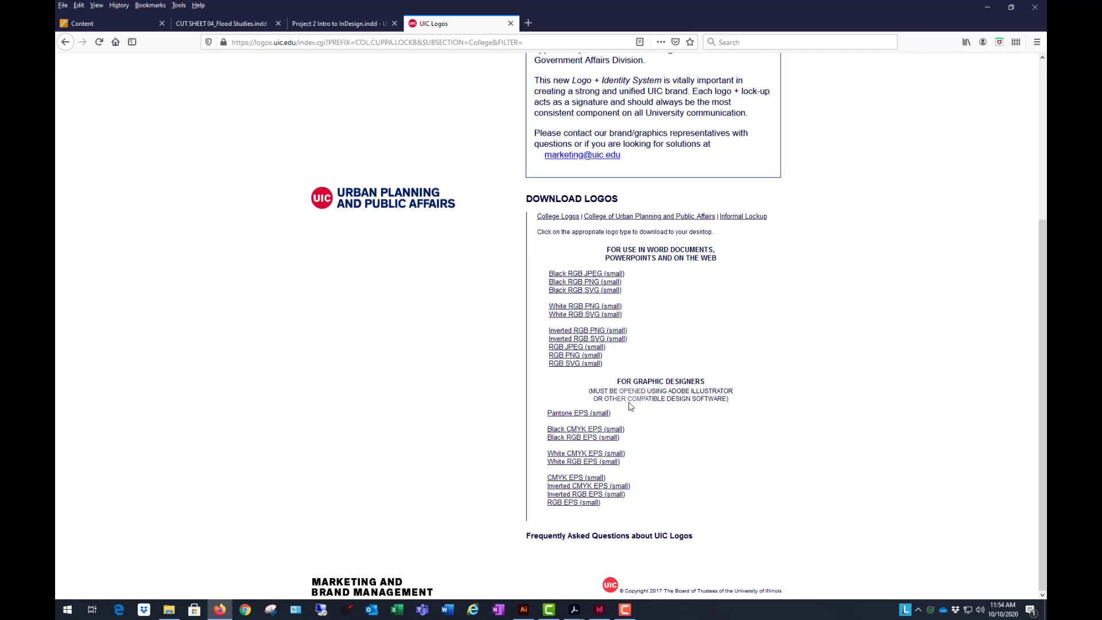
- Download the college's Black CMYK EPS (small) logo and save the file to disk
{"action": "left_click", "coordinate": [595, 430]}
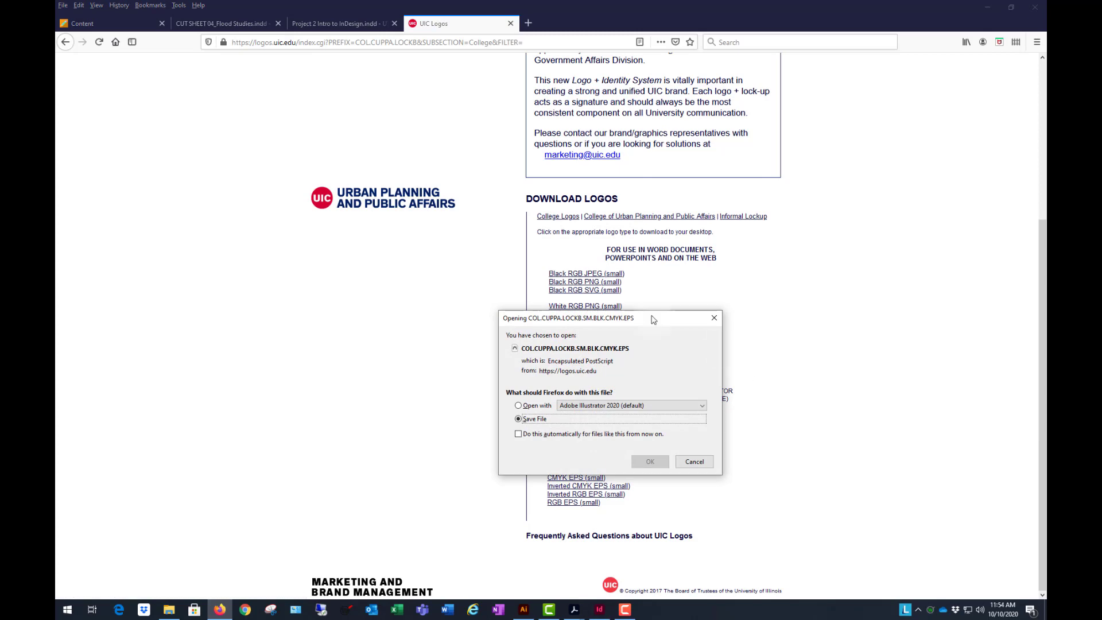
{"action": "left_click_drag", "start_coordinate": [647, 317], "coordinate": [808, 266]}
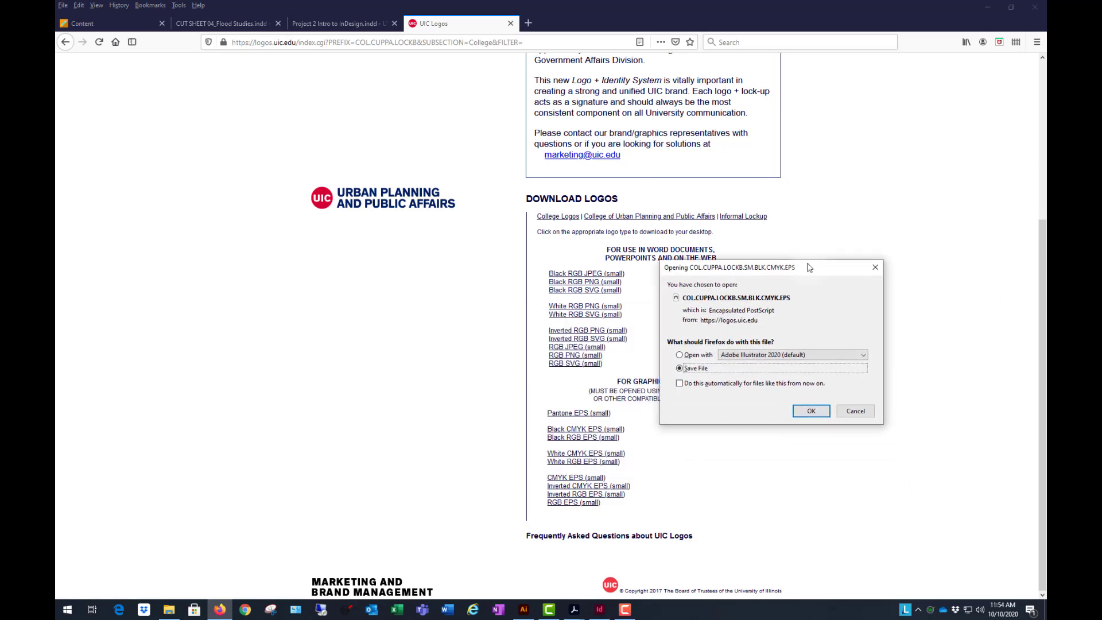
{"action": "left_click", "coordinate": [811, 411]}
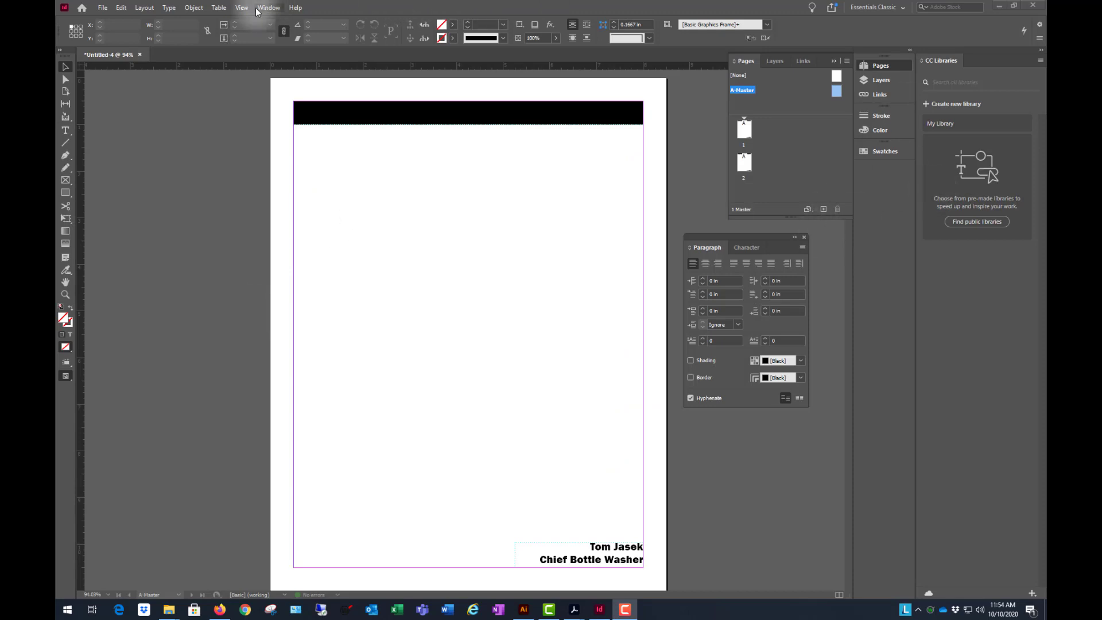
- In InDesign, place the downloaded EPS logo in the master page's lower-left margin corner, about 3.14 in wide, and deselect it
{"action": "left_click", "coordinate": [102, 8]}
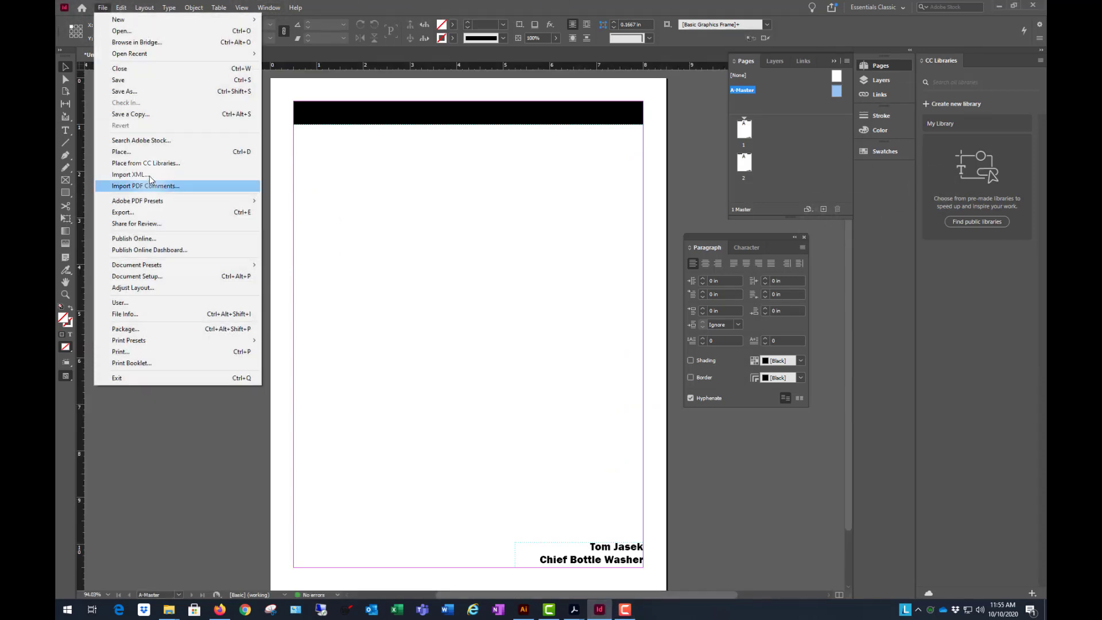
{"action": "left_click", "coordinate": [146, 153]}
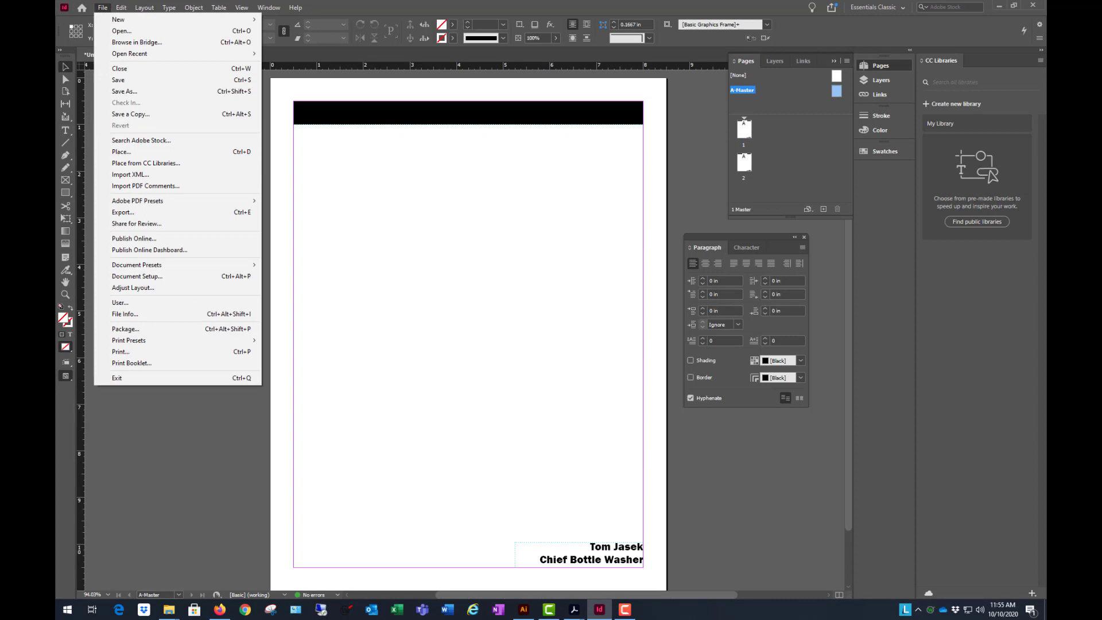
{"action": "left_click_drag", "start_coordinate": [149, 282], "coordinate": [348, 287]}
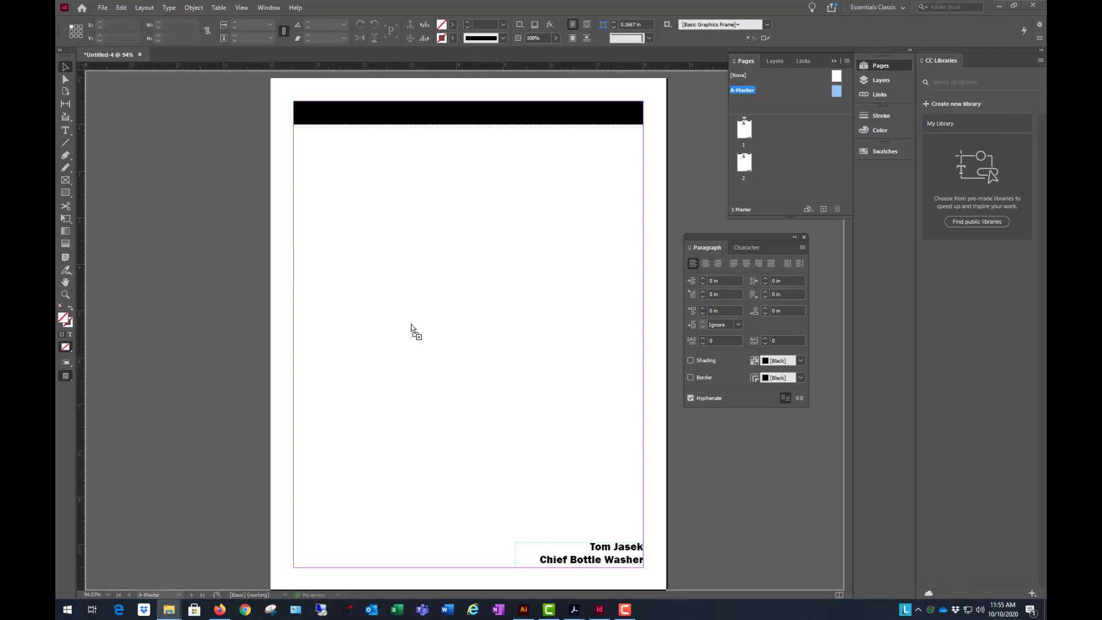
{"action": "left_click_drag", "start_coordinate": [428, 316], "coordinate": [306, 545]}
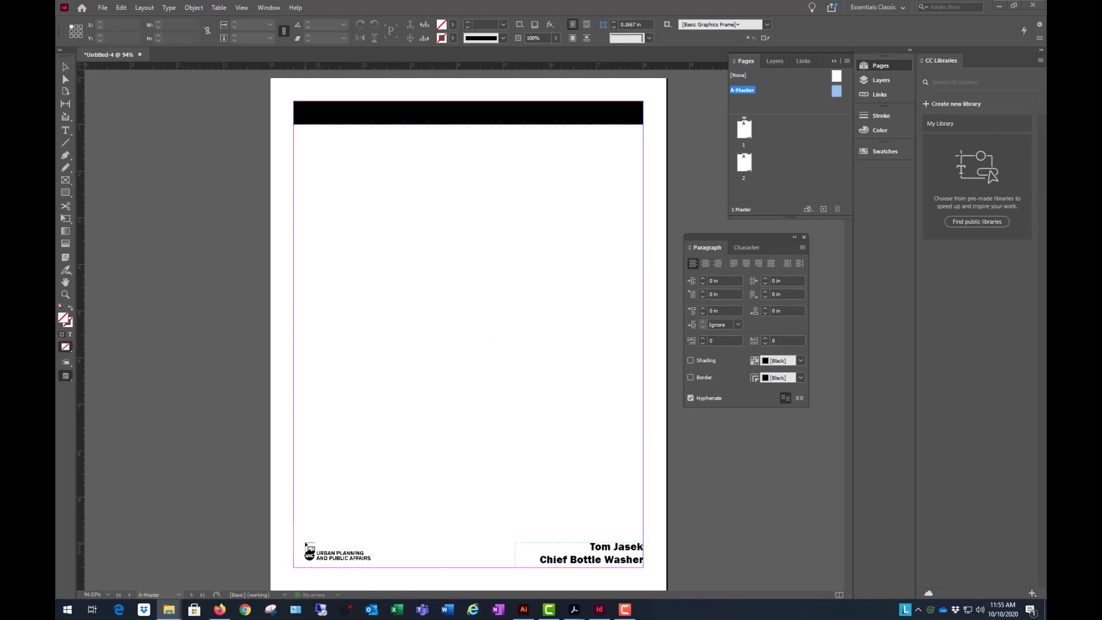
{"action": "mouse_move", "coordinate": [372, 561]}
{"action": "left_mouse_down"}
{"action": "mouse_move", "coordinate": [353, 555]}
{"action": "mouse_move", "coordinate": [459, 567]}
{"action": "mouse_move", "coordinate": [388, 551]}
{"action": "left_mouse_up"}
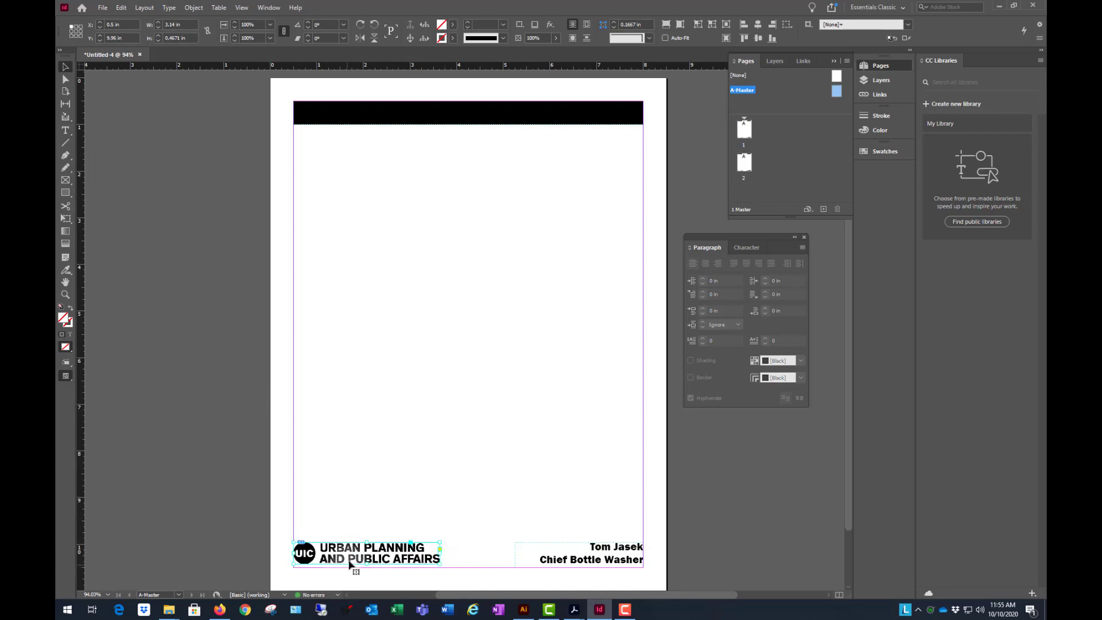
{"action": "scroll", "coordinate": [349, 568], "scroll_direction": "up", "scroll_amount": 6}
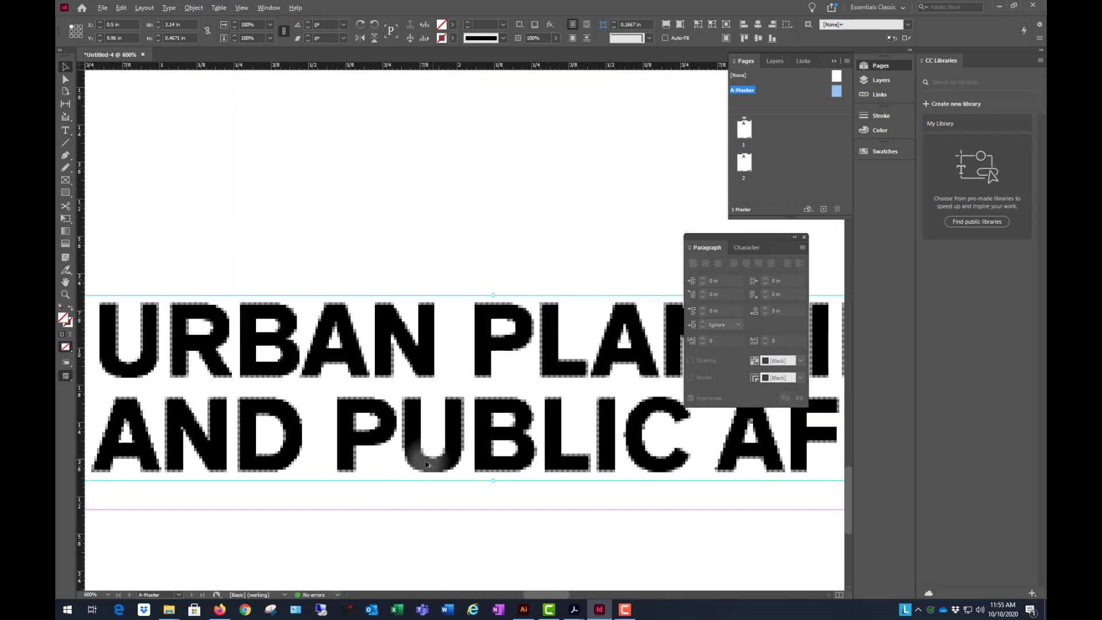
{"action": "scroll", "coordinate": [411, 483], "scroll_direction": "down", "scroll_amount": 2}
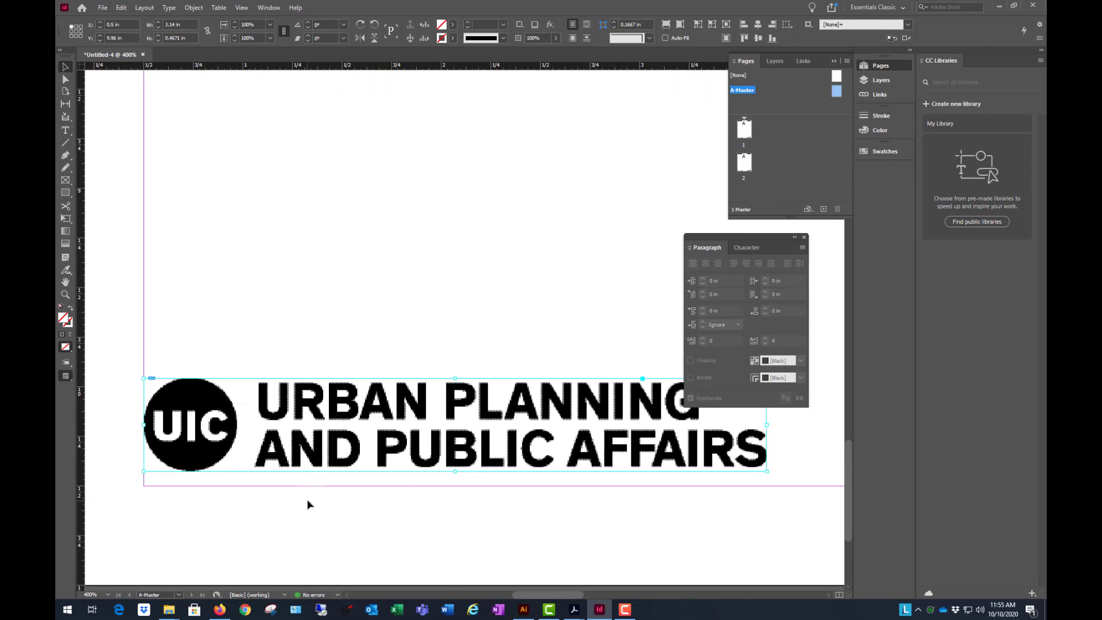
{"action": "scroll", "coordinate": [308, 505], "scroll_direction": "down", "scroll_amount": 4}
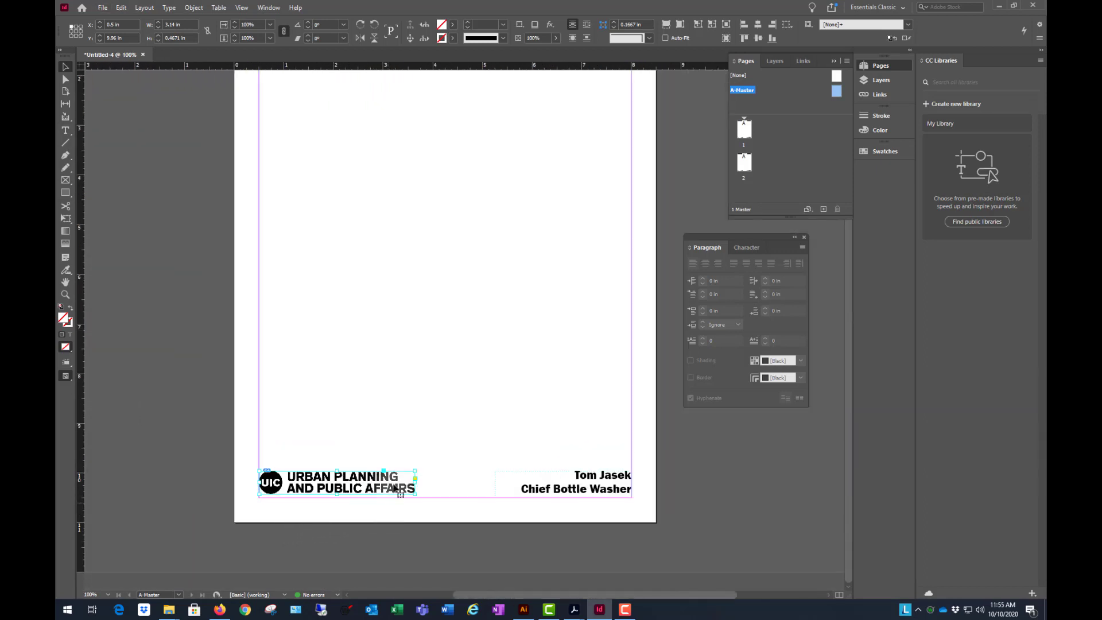
{"action": "left_click", "coordinate": [752, 503]}
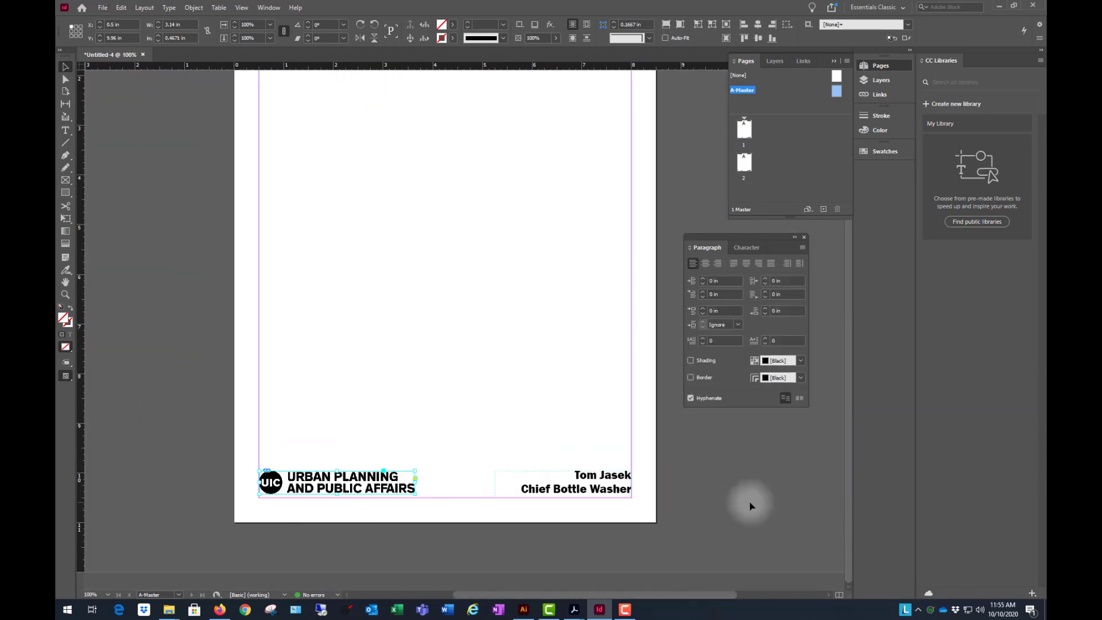
- Preview the master page full screen without guides, and return to the normal editing view
{"action": "scroll", "coordinate": [657, 478], "scroll_direction": "up", "scroll_amount": 1}
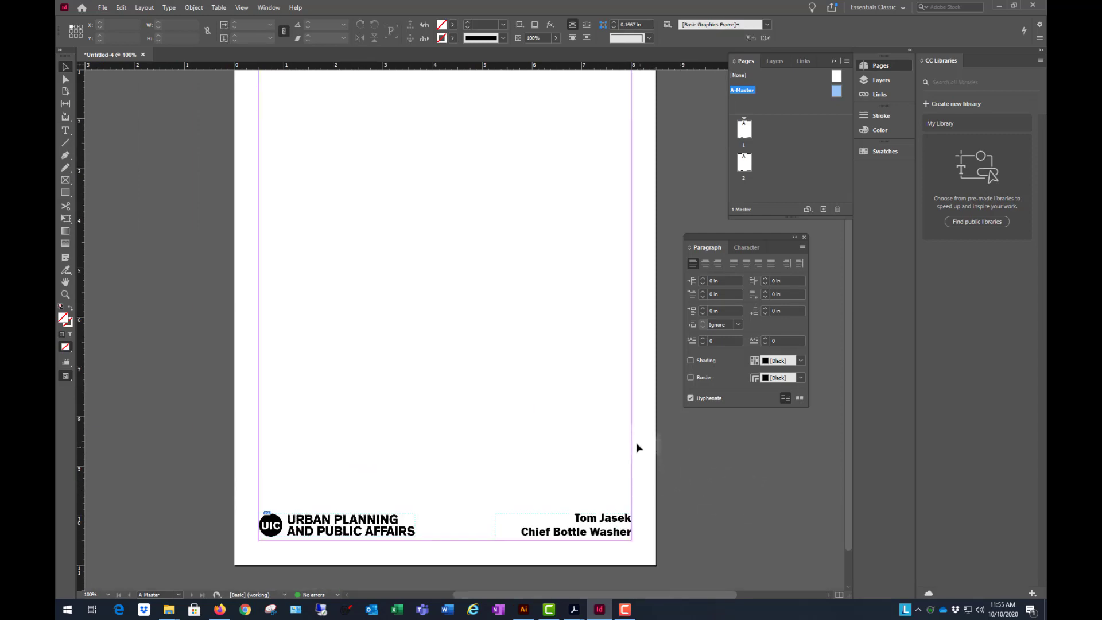
{"action": "scroll", "coordinate": [507, 382], "scroll_direction": "up", "scroll_amount": 1}
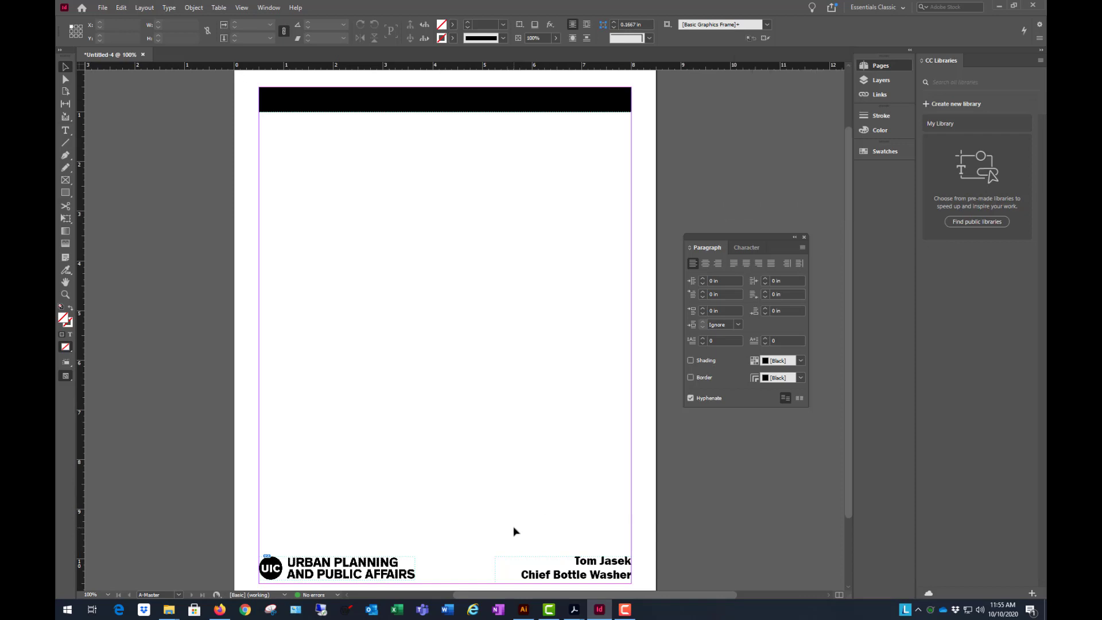
{"action": "key", "text": "shift+w"}
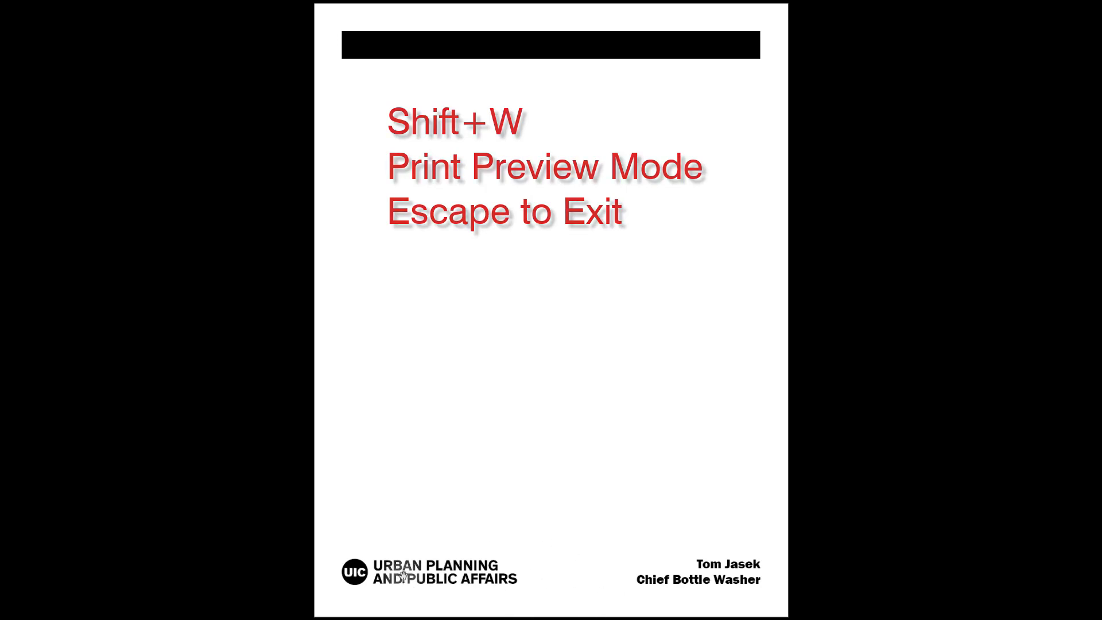
{"action": "key", "text": "Escape"}
{"action": "key", "text": "w"}
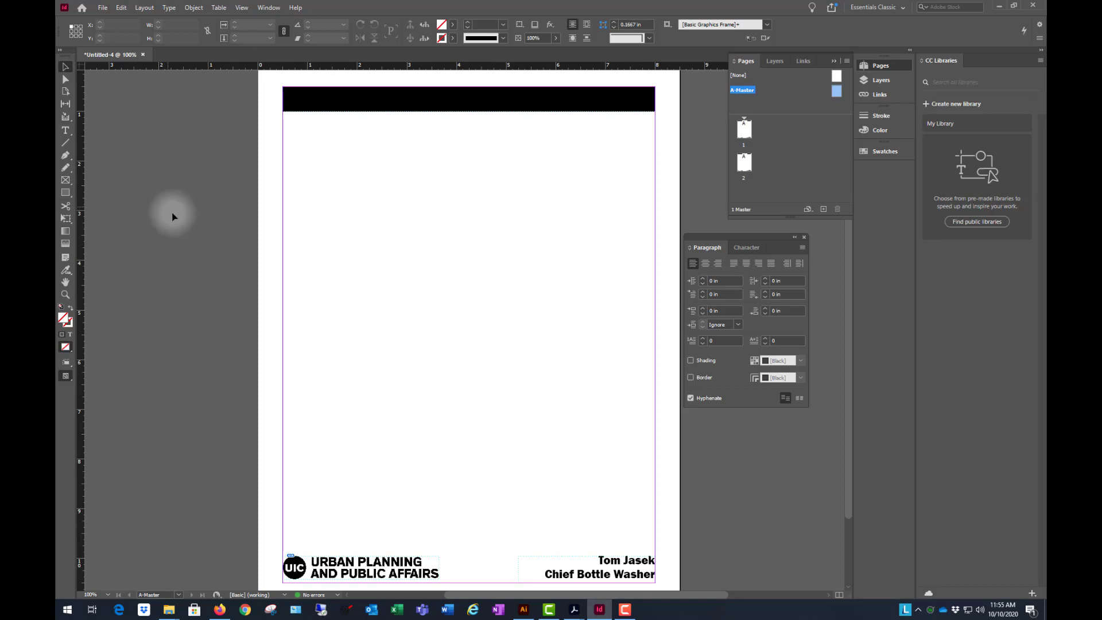
{"action": "key", "text": "ctrl+minus"}
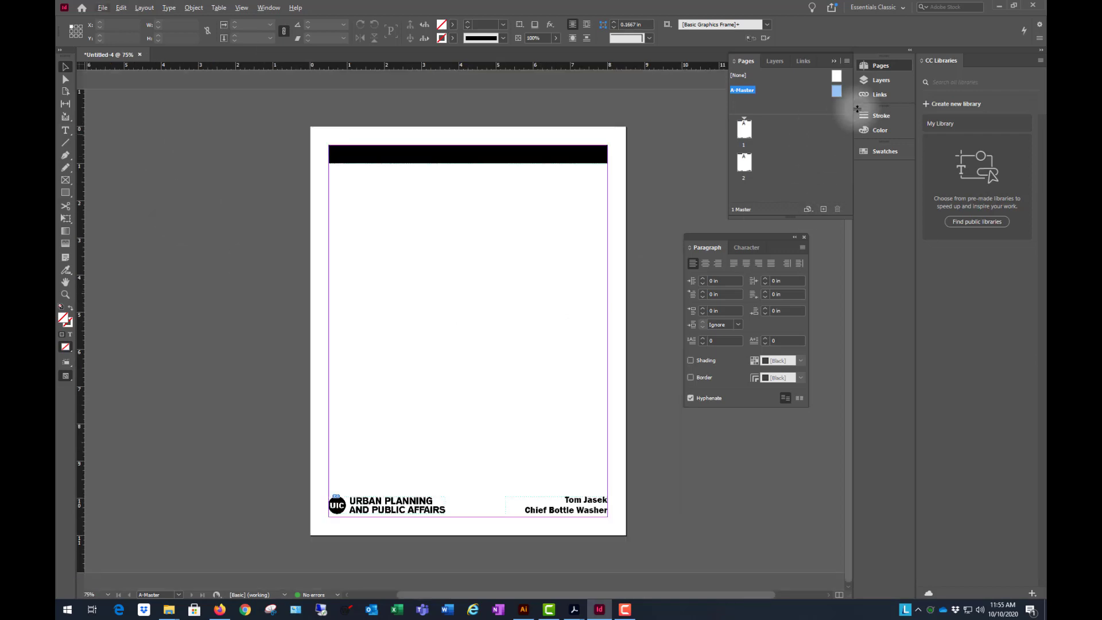
- Open page 1 and check on both document pages how the master's title bar, logo and author text appear
{"action": "double_click", "coordinate": [745, 133]}
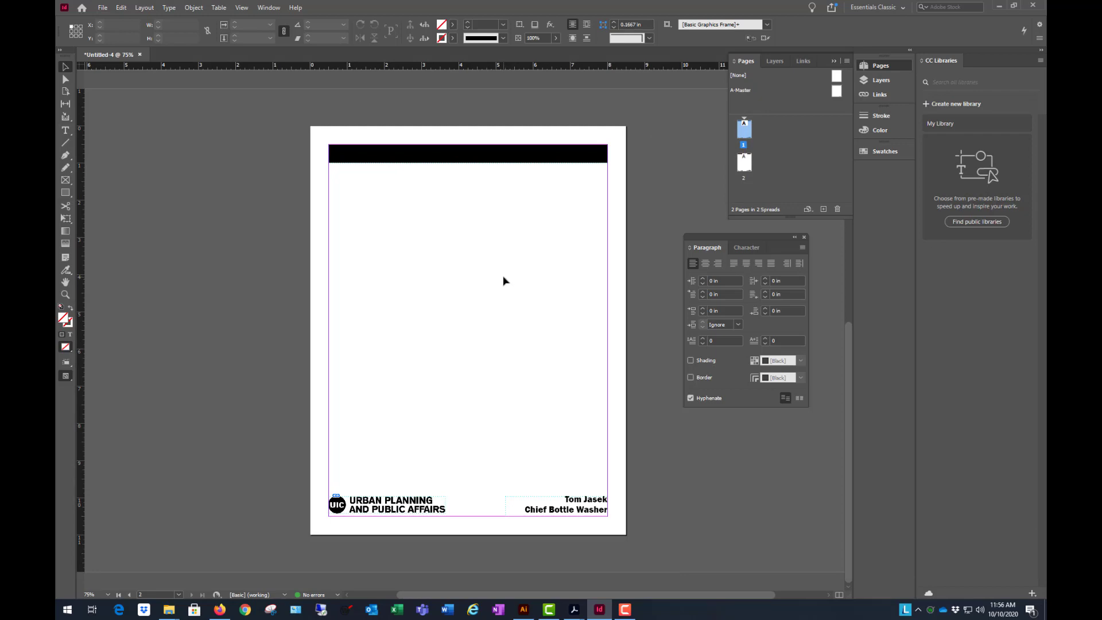
{"action": "scroll", "coordinate": [500, 276], "scroll_direction": "up", "scroll_amount": 6}
{"action": "scroll", "coordinate": [497, 276], "scroll_direction": "down", "scroll_amount": 6}
{"action": "scroll", "coordinate": [505, 261], "scroll_direction": "down", "scroll_amount": 1}
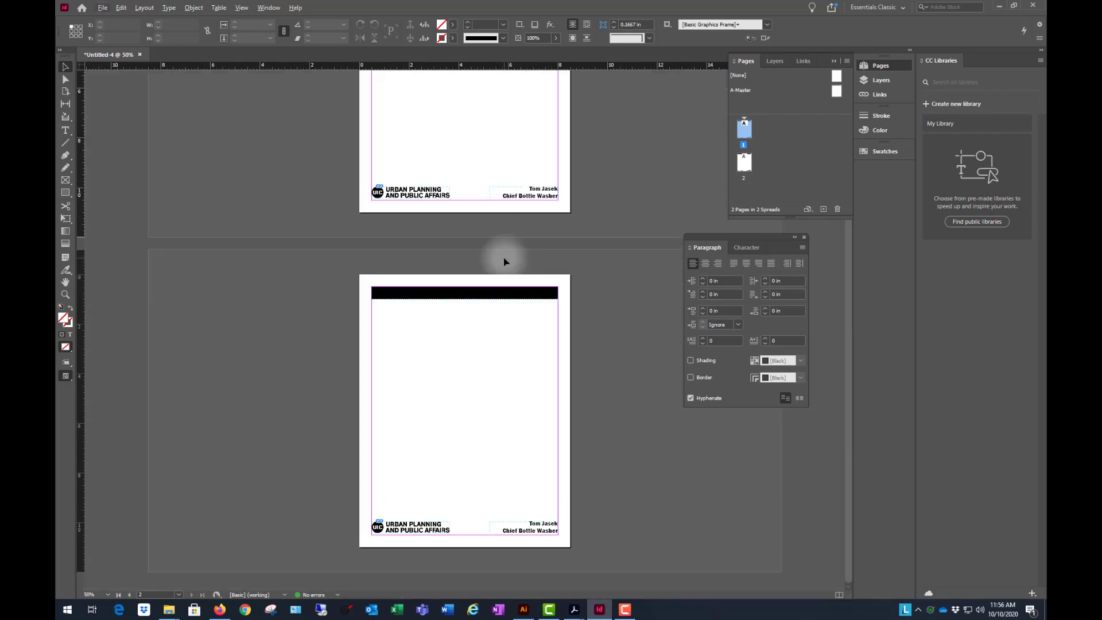
{"action": "scroll", "coordinate": [499, 267], "scroll_direction": "up", "scroll_amount": 2}
{"action": "scroll", "coordinate": [499, 268], "scroll_direction": "down", "scroll_amount": 1}
{"action": "scroll", "coordinate": [498, 269], "scroll_direction": "down", "scroll_amount": 1}
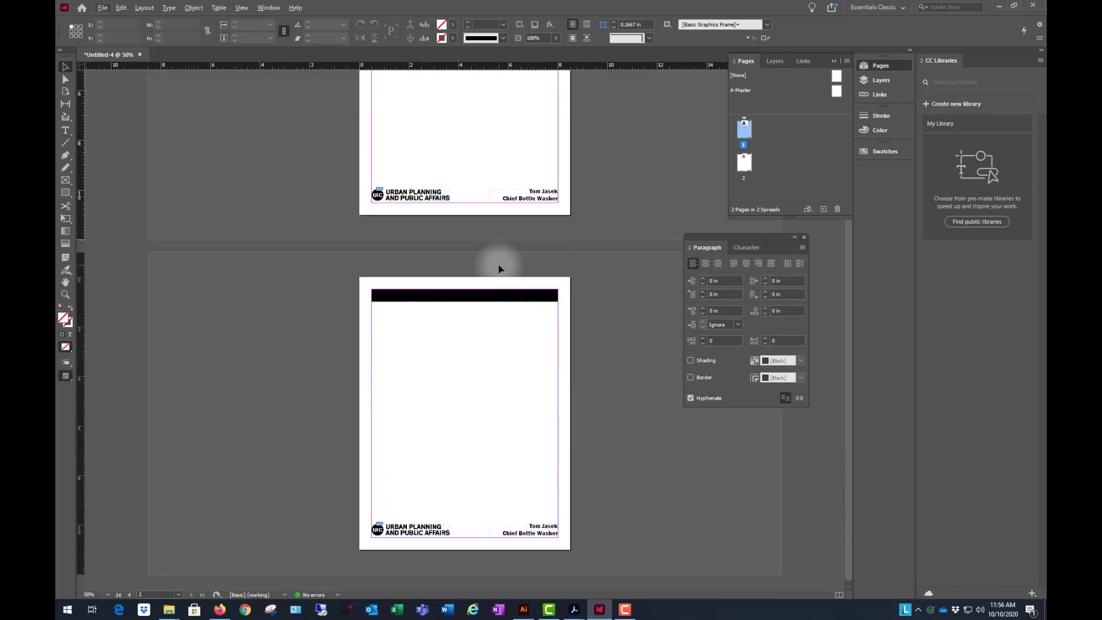
{"action": "scroll", "coordinate": [497, 265], "scroll_direction": "up", "scroll_amount": 2}
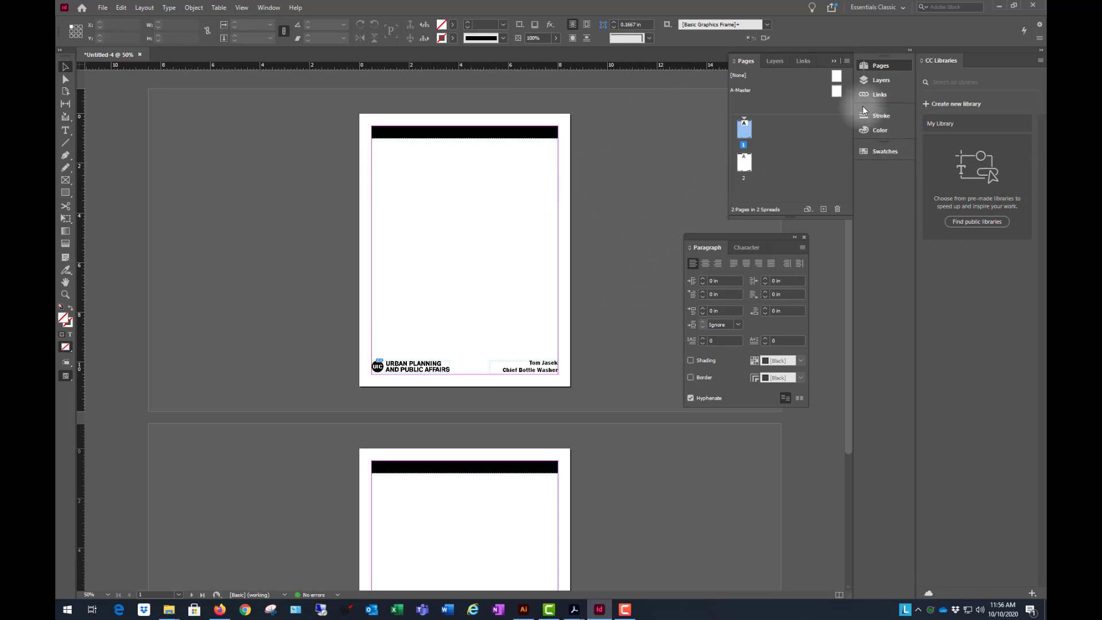
- On A-Master, draw a margin-to-margin rectangle frame about 7.5 by 1.23 in below the black title bar, starting at Y 1.25 in
{"action": "double_click", "coordinate": [837, 92]}
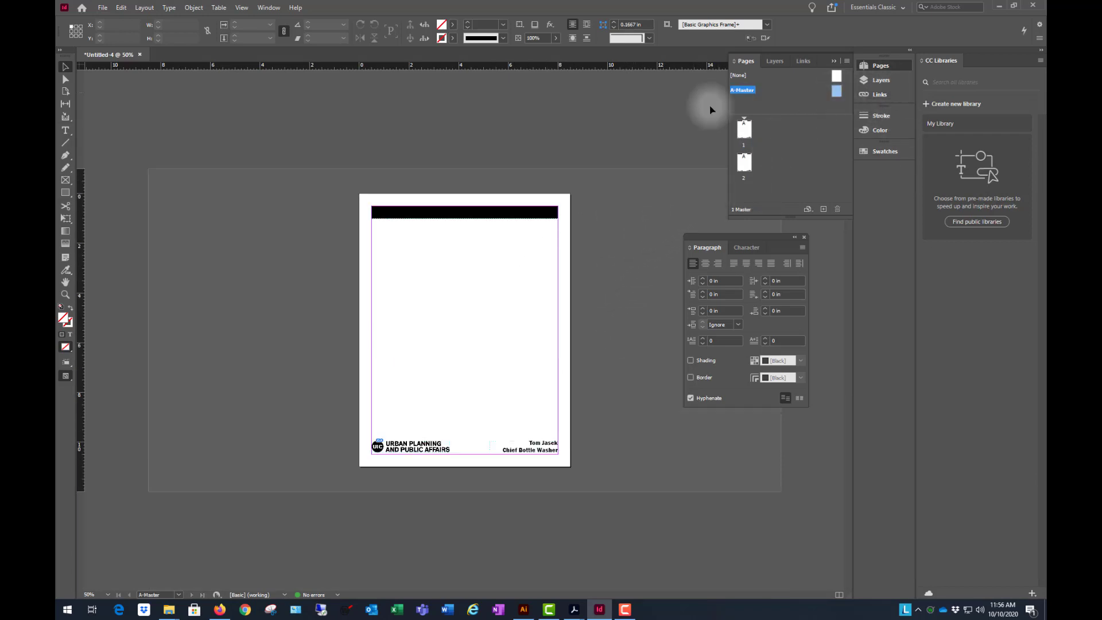
{"action": "key", "text": "ctrl+1"}
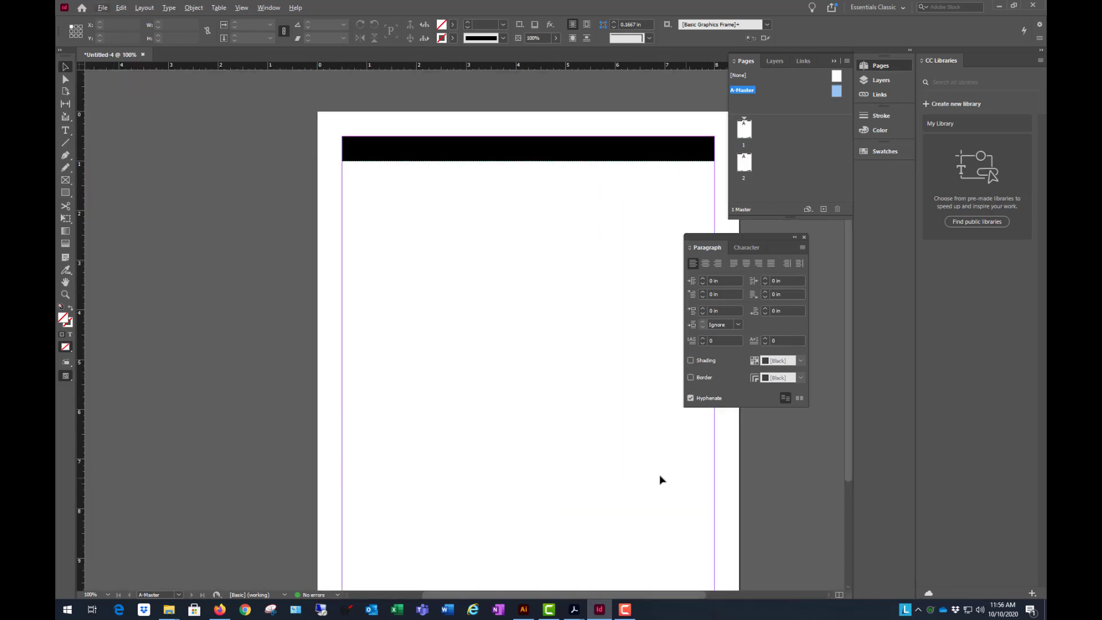
{"action": "left_click_drag", "start_coordinate": [545, 594], "coordinate": [595, 591]}
{"action": "left_click", "coordinate": [65, 192]}
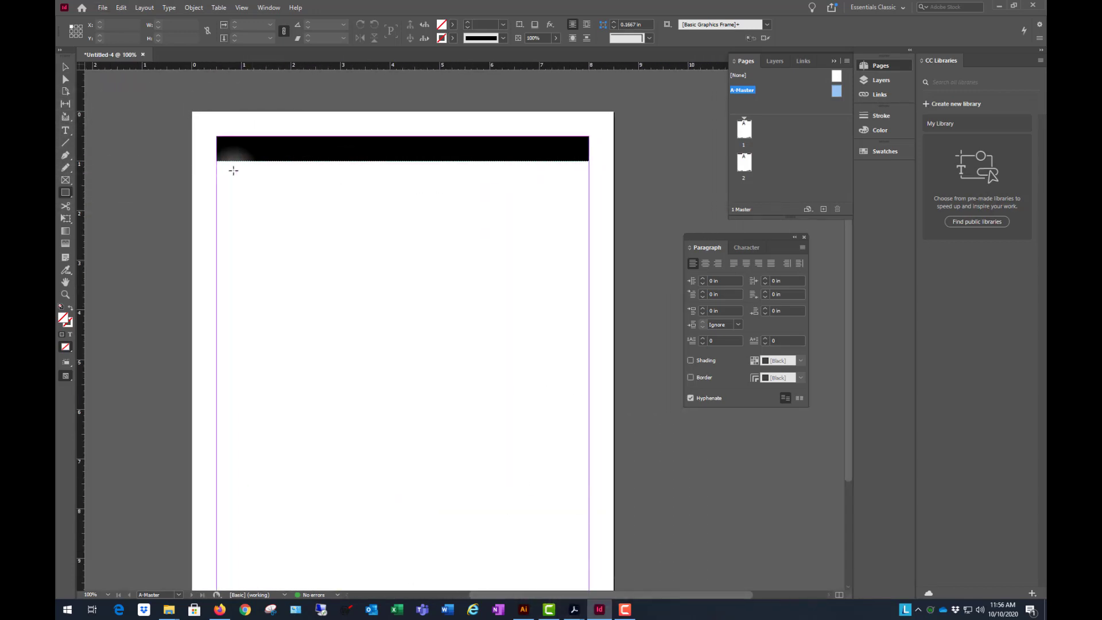
{"action": "left_click", "coordinate": [65, 181]}
{"action": "left_click_drag", "start_coordinate": [217, 174], "coordinate": [589, 234]}
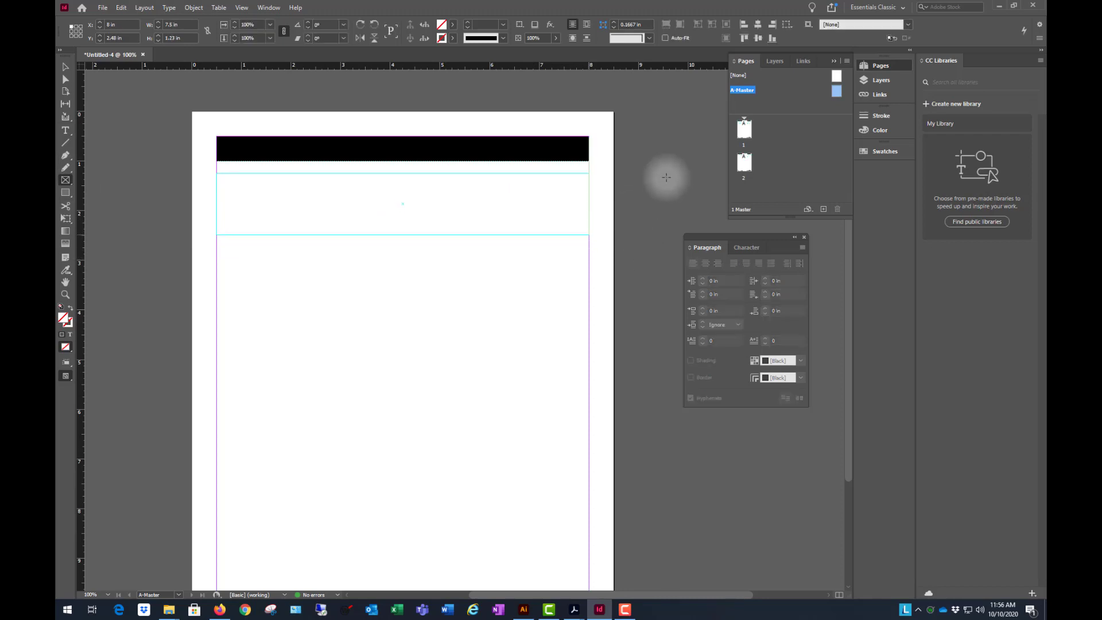
- Set the height of the new frame below the title bar to 1.25 in and deselect it
{"action": "left_click", "coordinate": [65, 68]}
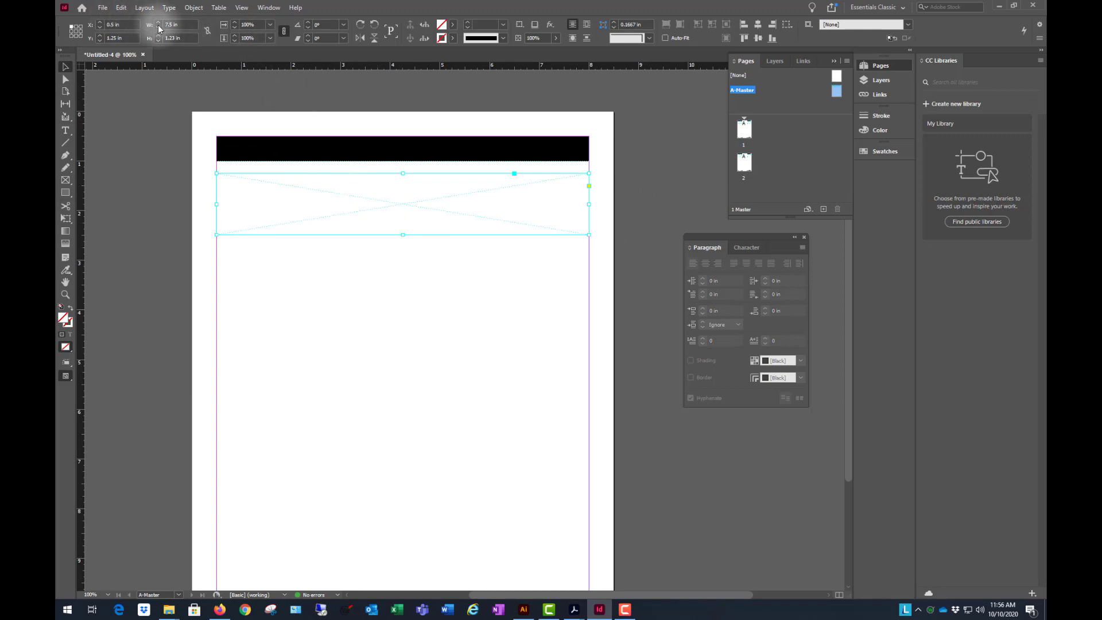
{"action": "left_click", "coordinate": [189, 38]}
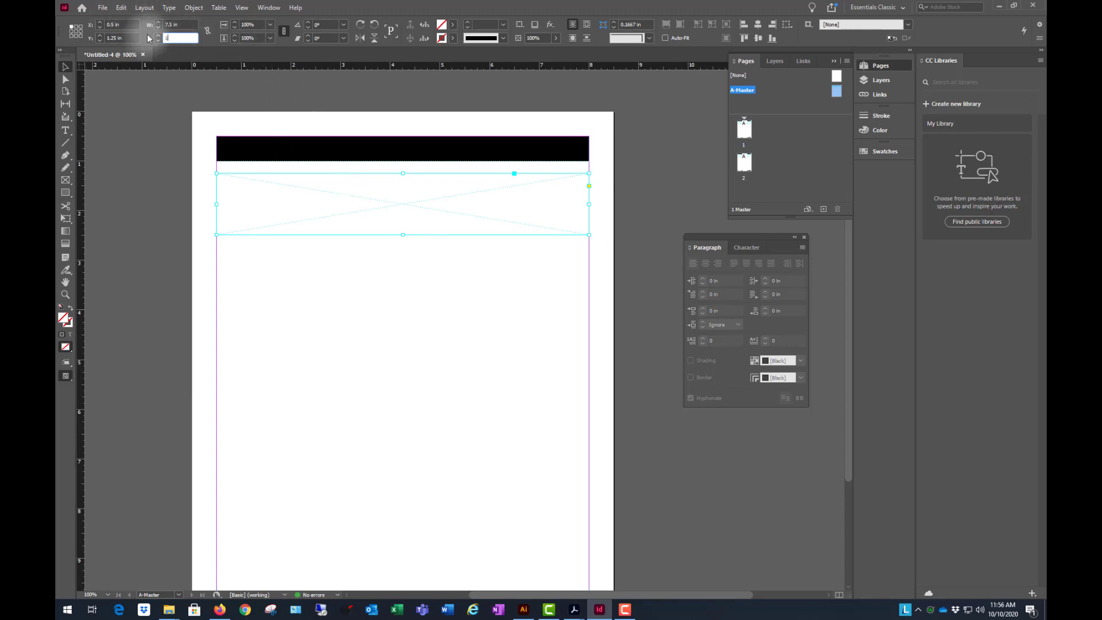
{"action": "key", "text": "Return"}
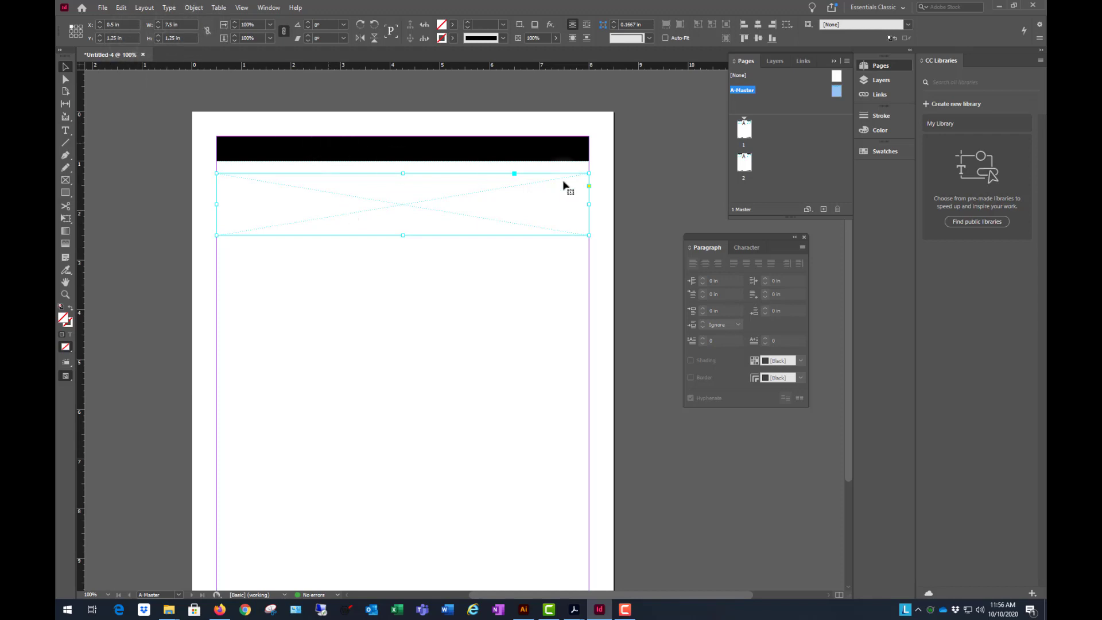
{"action": "left_click", "coordinate": [647, 175]}
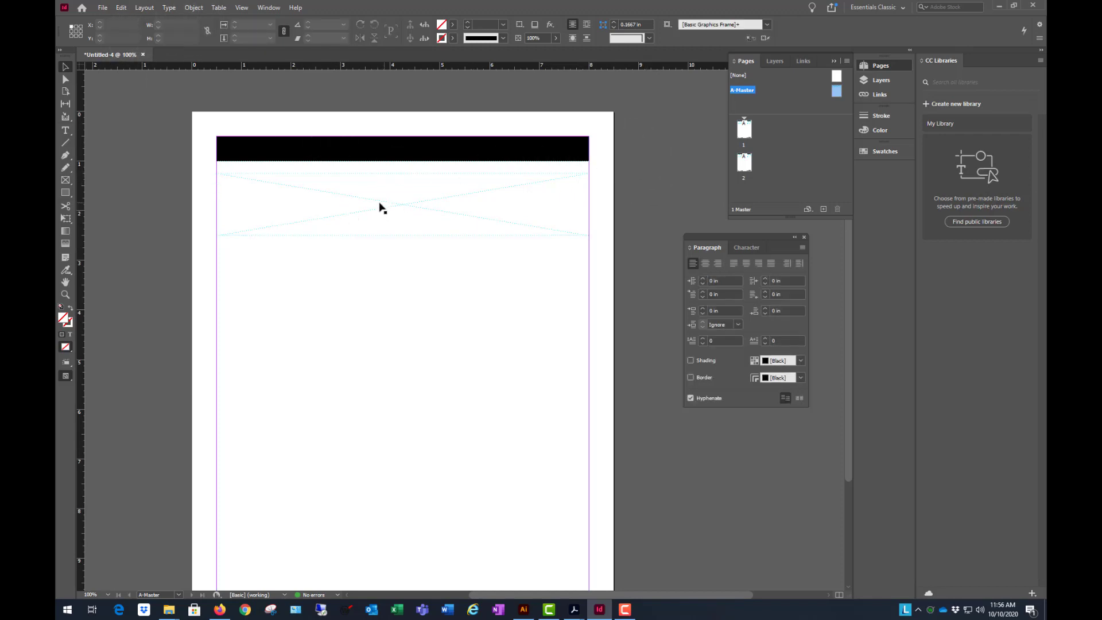
{"action": "left_click", "coordinate": [324, 195]}
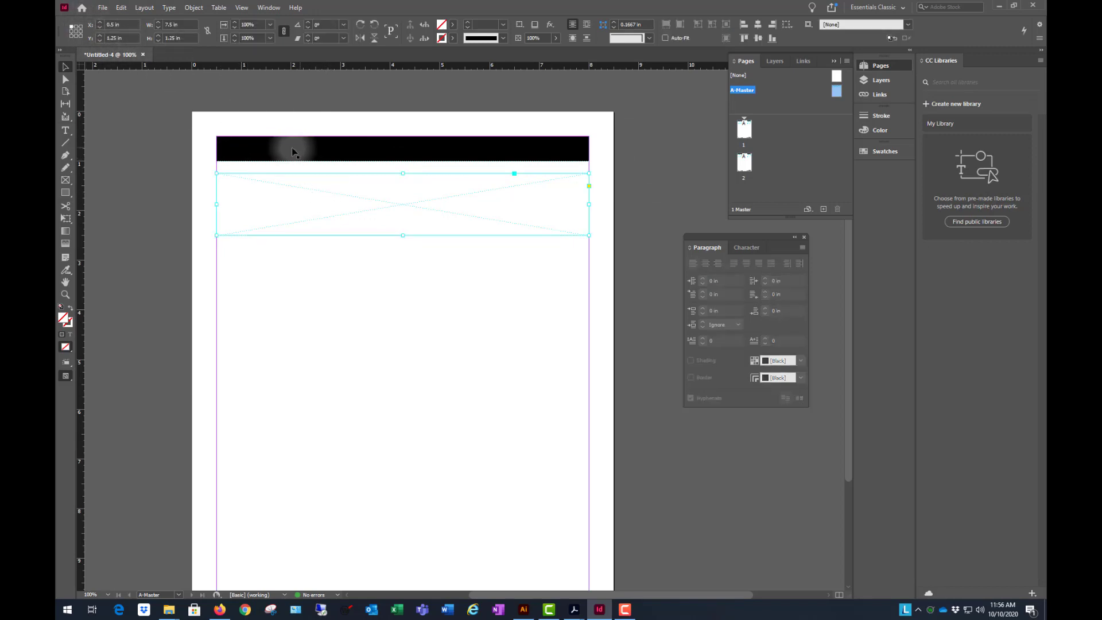
{"action": "left_click", "coordinate": [651, 159]}
- Return to page 1 and check the placeholder frame below the title bar on both document pages
{"action": "double_click", "coordinate": [752, 129]}
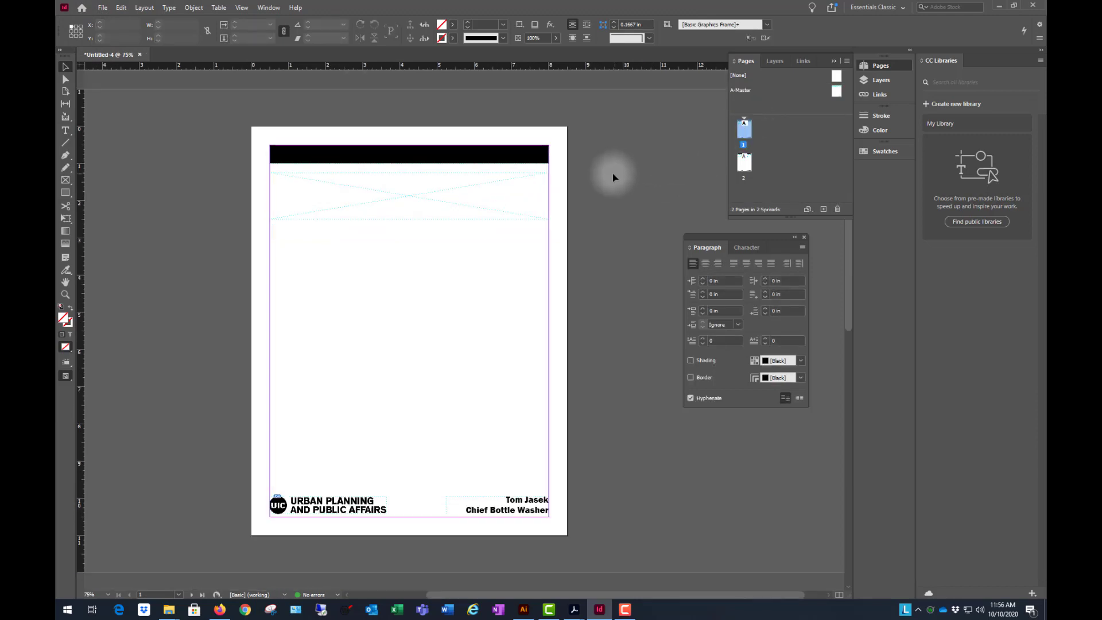
{"action": "scroll", "coordinate": [612, 173], "scroll_direction": "down", "scroll_amount": 10}
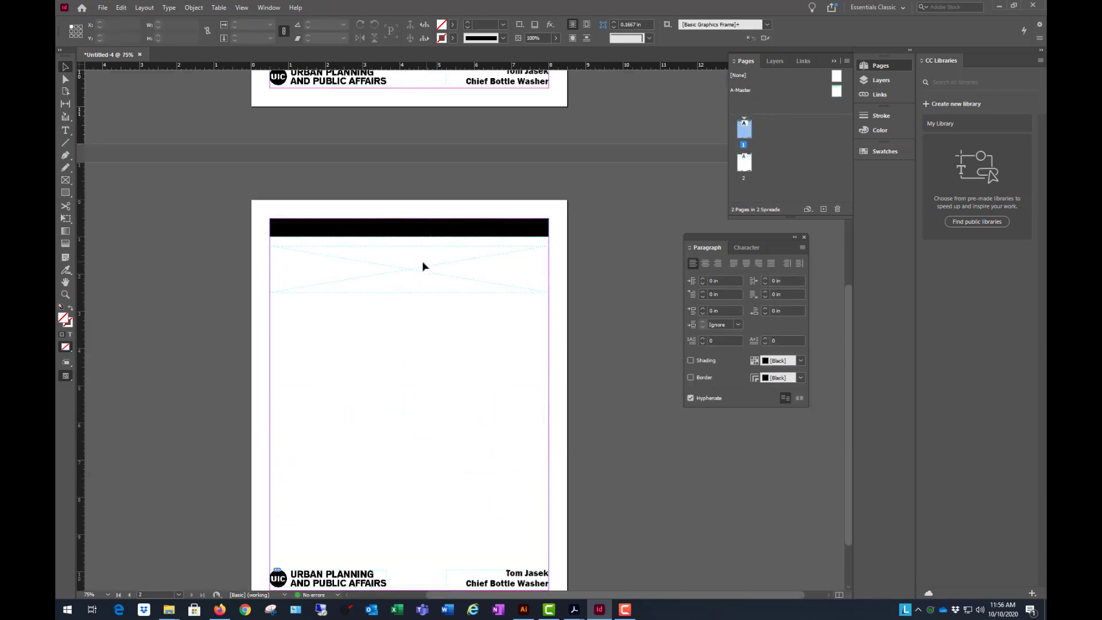
{"action": "scroll", "coordinate": [608, 215], "scroll_direction": "up", "scroll_amount": 10}
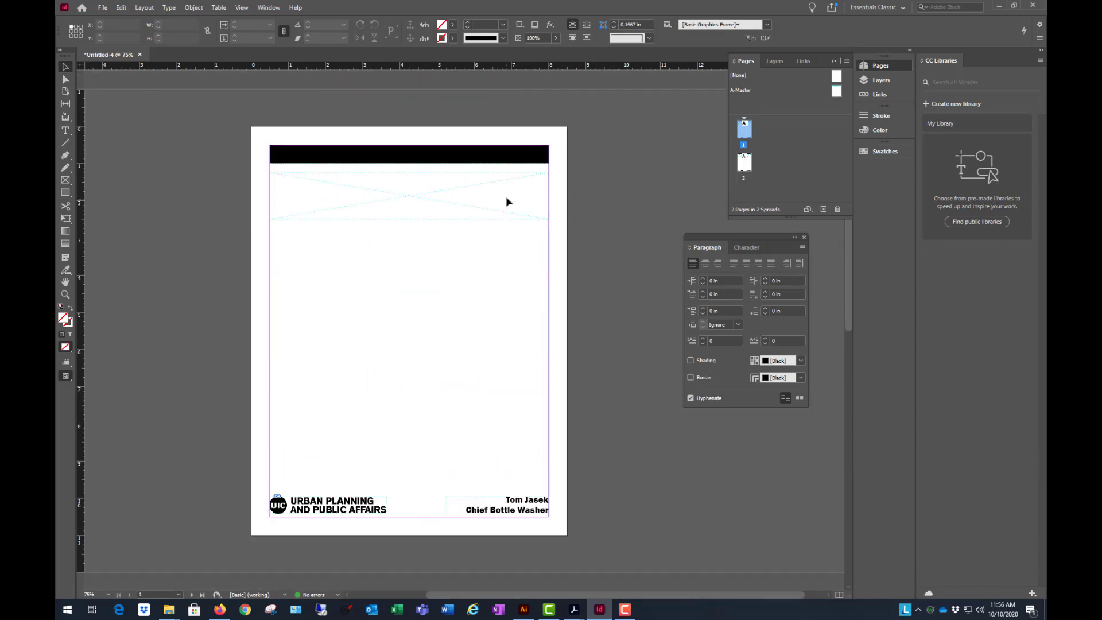
{"action": "scroll", "coordinate": [506, 200], "scroll_direction": "down", "scroll_amount": 10}
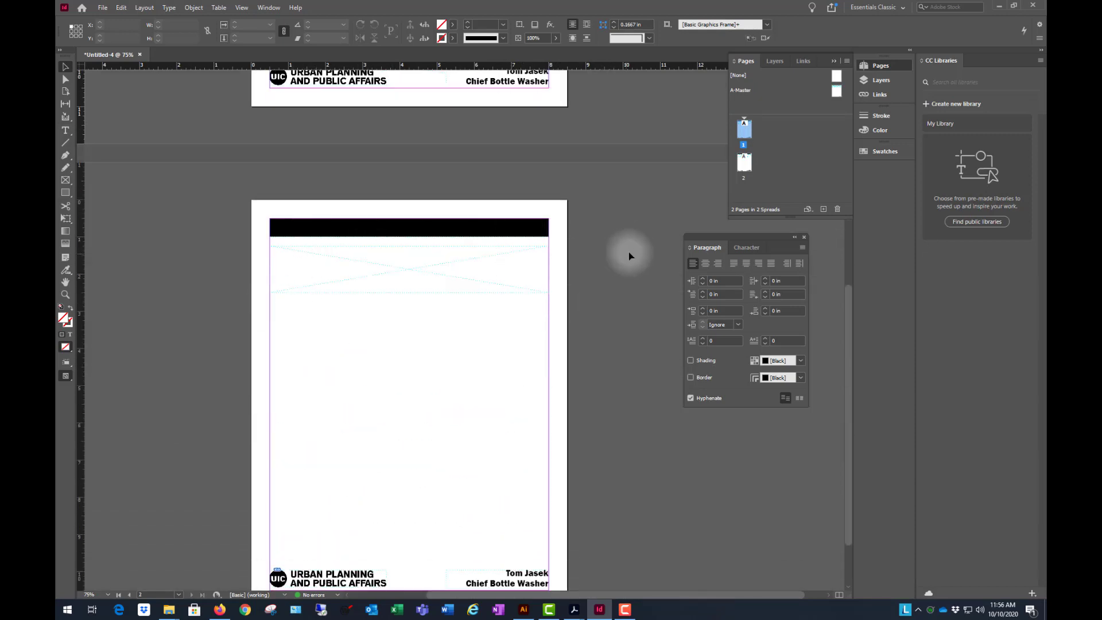
{"action": "scroll", "coordinate": [591, 224], "scroll_direction": "up", "scroll_amount": 10}
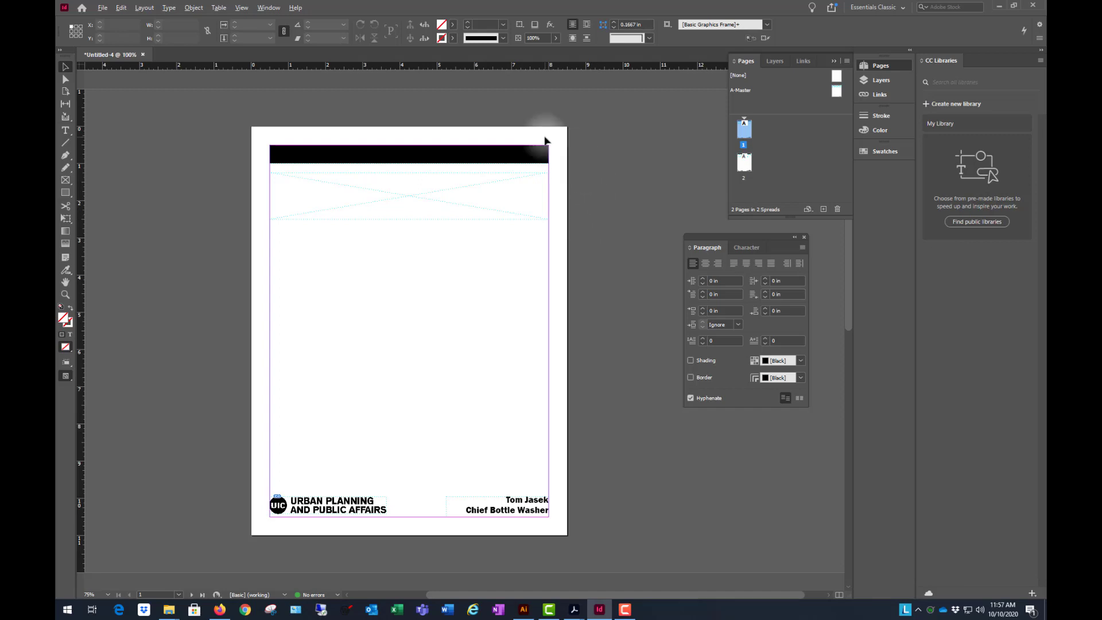
{"action": "scroll", "coordinate": [545, 141], "scroll_direction": "up", "scroll_amount": 2}
{"action": "scroll", "coordinate": [682, 165], "scroll_direction": "down", "scroll_amount": 1}
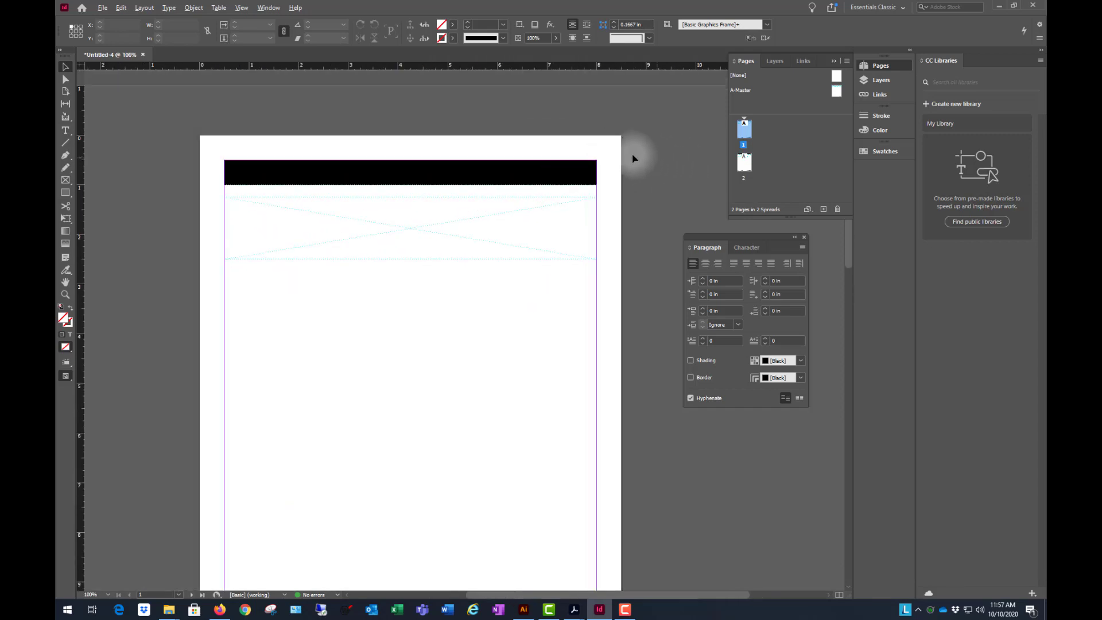
{"action": "scroll", "coordinate": [428, 155], "scroll_direction": "down", "scroll_amount": 2}
{"action": "scroll", "coordinate": [428, 160], "scroll_direction": "up", "scroll_amount": 1}
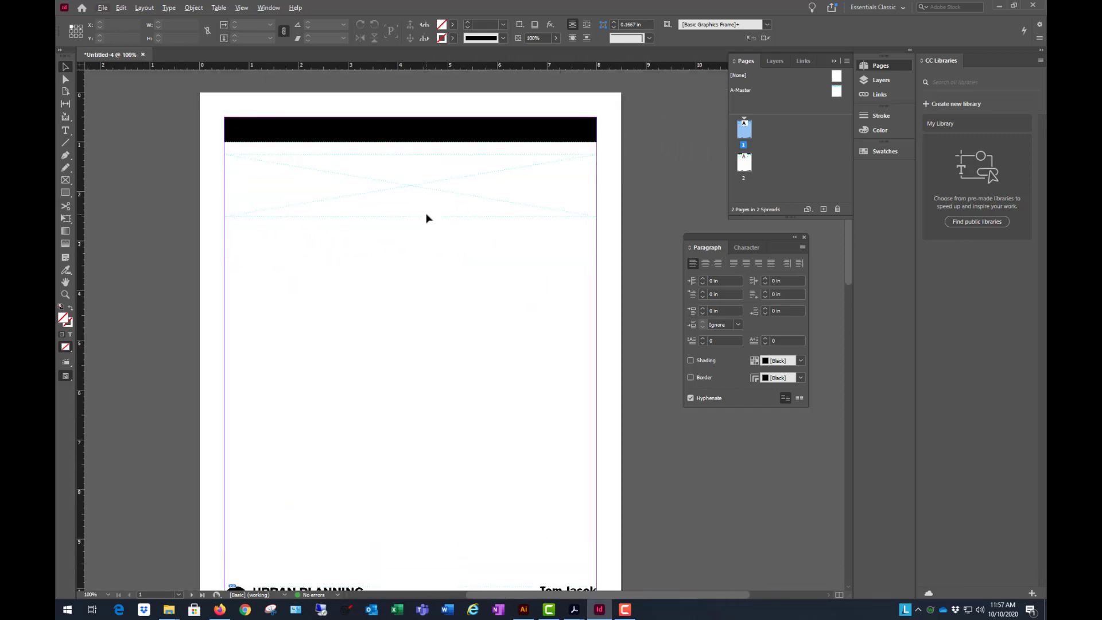
{"action": "scroll", "coordinate": [426, 218], "scroll_direction": "down", "scroll_amount": 1}
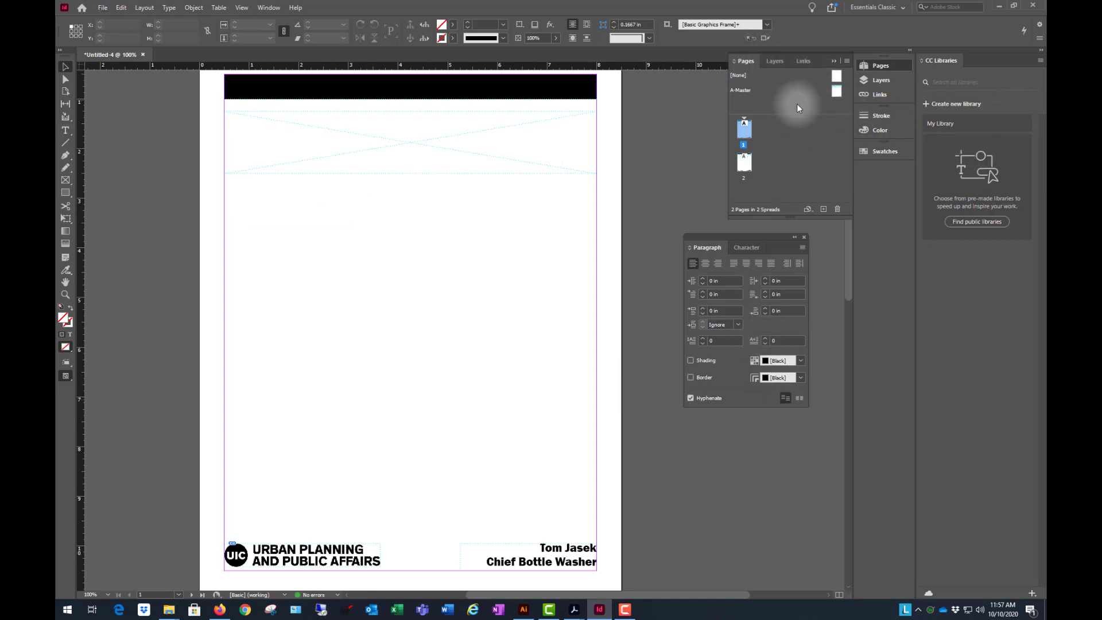
- On A-Master, draw a rectangle frame about 5.84 in tall from the left margin below the wide placeholder and set its width to 3.5 in
{"action": "double_click", "coordinate": [827, 93]}
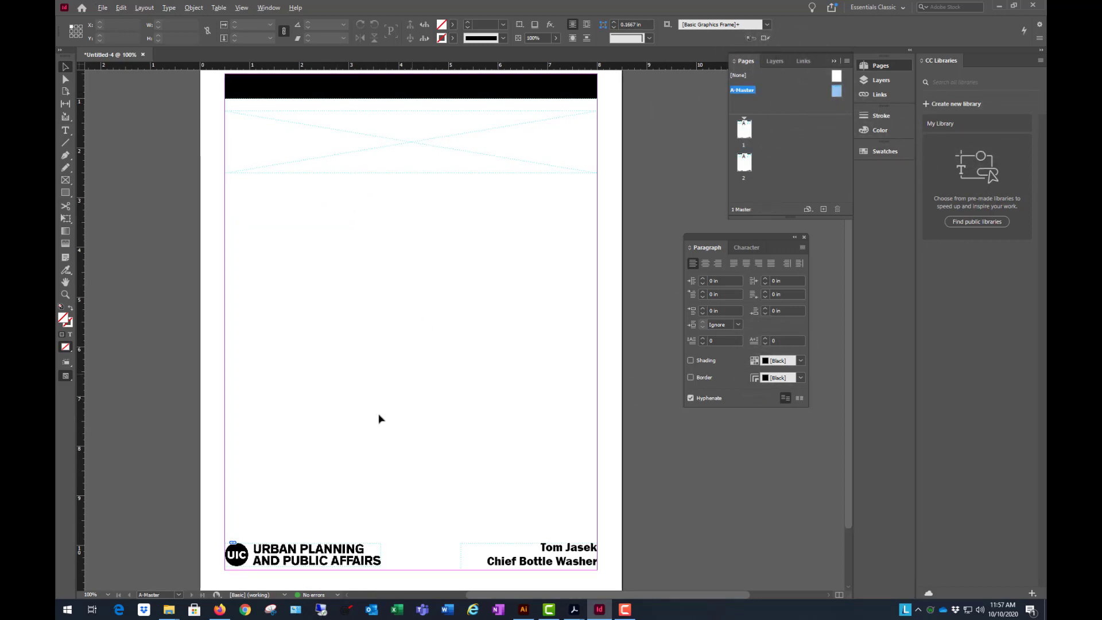
{"action": "scroll", "coordinate": [385, 373], "scroll_direction": "down", "scroll_amount": 2}
{"action": "scroll", "coordinate": [406, 326], "scroll_direction": "up", "scroll_amount": 1}
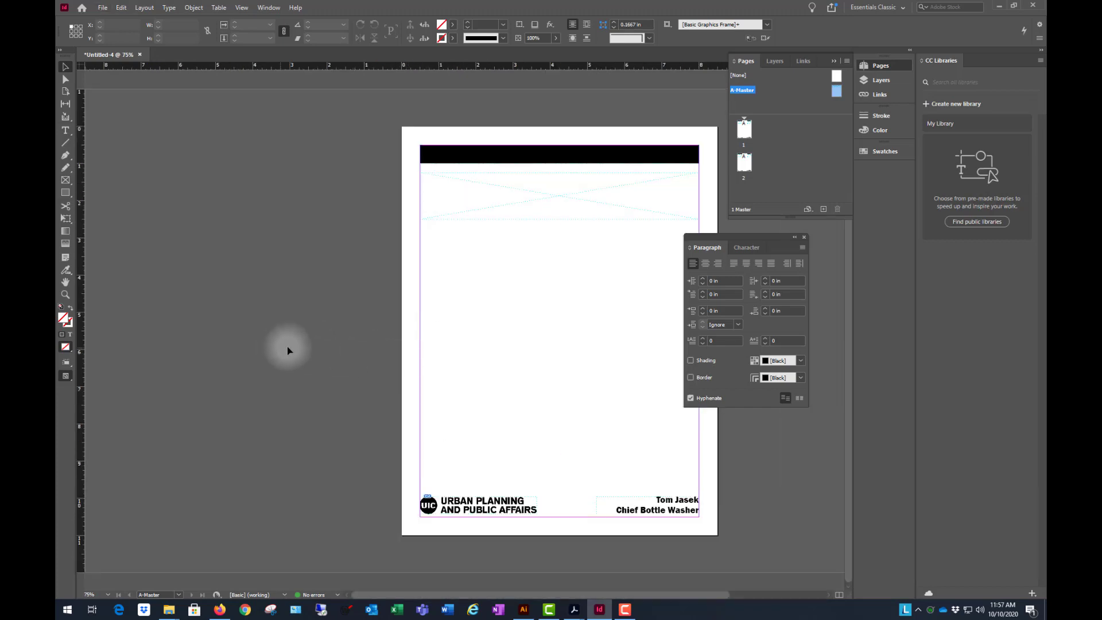
{"action": "scroll", "coordinate": [290, 347], "scroll_direction": "down", "scroll_amount": 1}
{"action": "scroll", "coordinate": [595, 315], "scroll_direction": "up", "scroll_amount": 1}
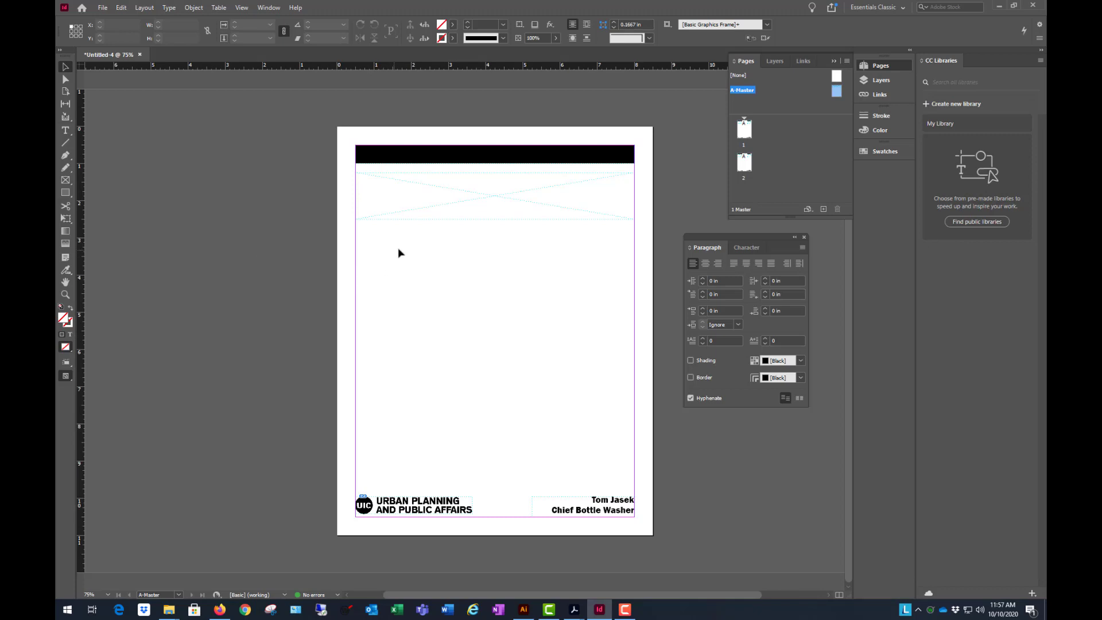
{"action": "left_click", "coordinate": [66, 180]}
{"action": "left_click_drag", "start_coordinate": [356, 232], "coordinate": [487, 448]}
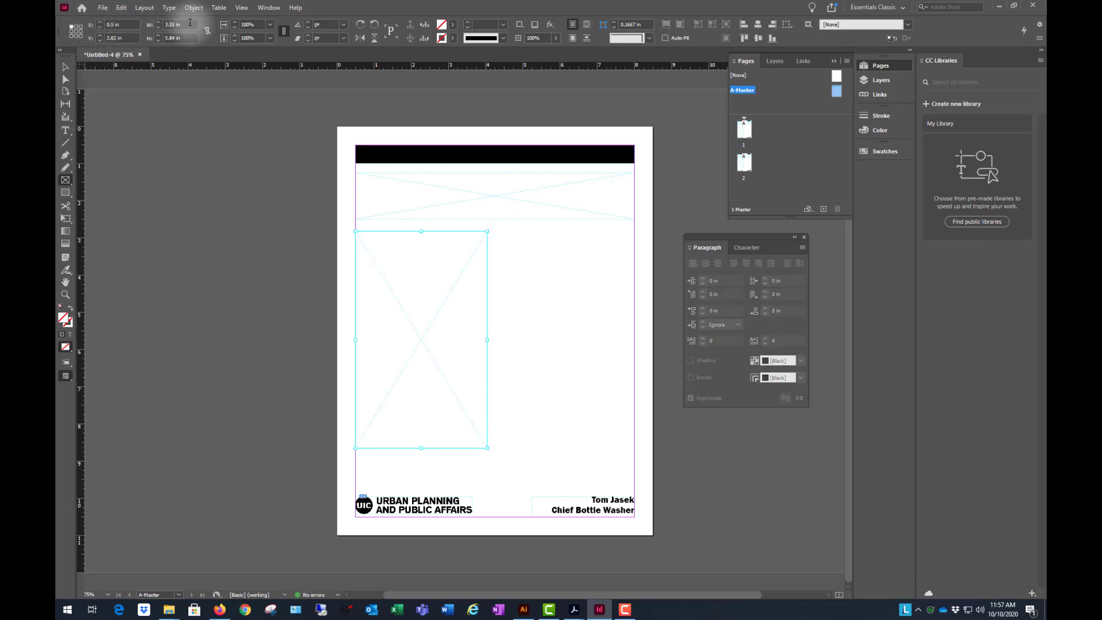
{"action": "key", "text": "Tab"}
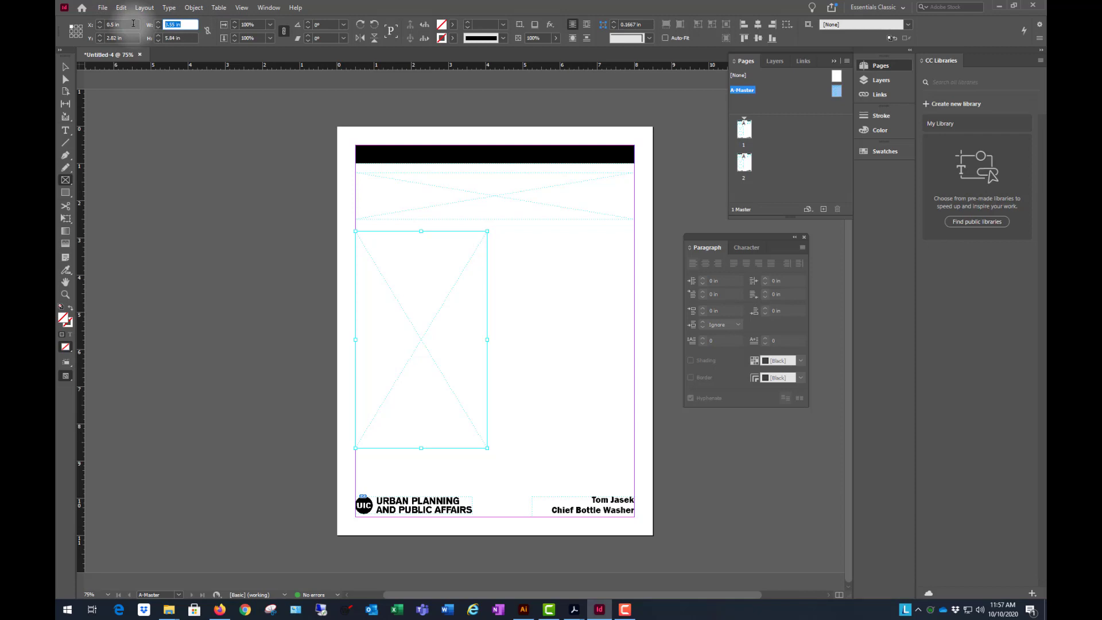
{"action": "key", "text": "Return"}
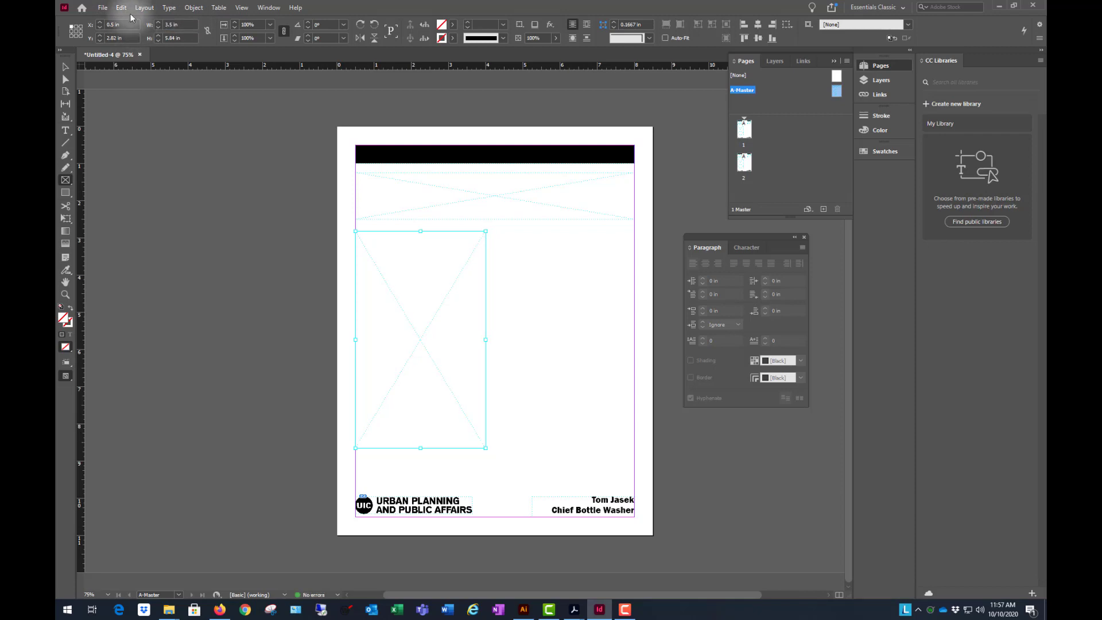
- Try the new frame's Y position at 3 in and settle on 2.75 in
{"action": "left_click", "coordinate": [128, 37]}
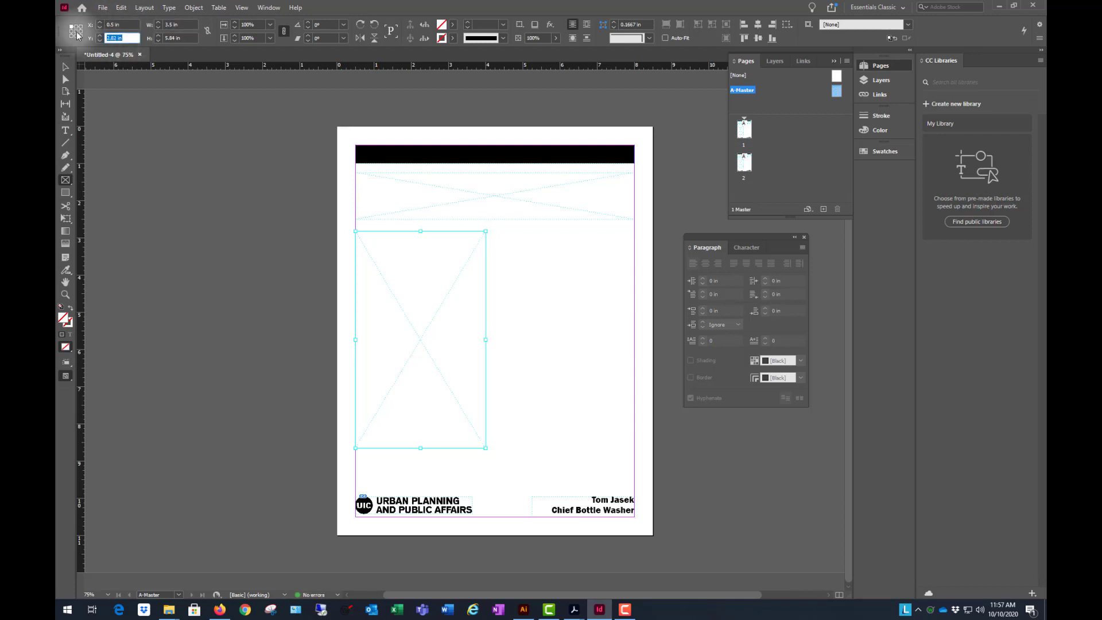
{"action": "type", "text": "3"}
{"action": "key", "text": "Return"}
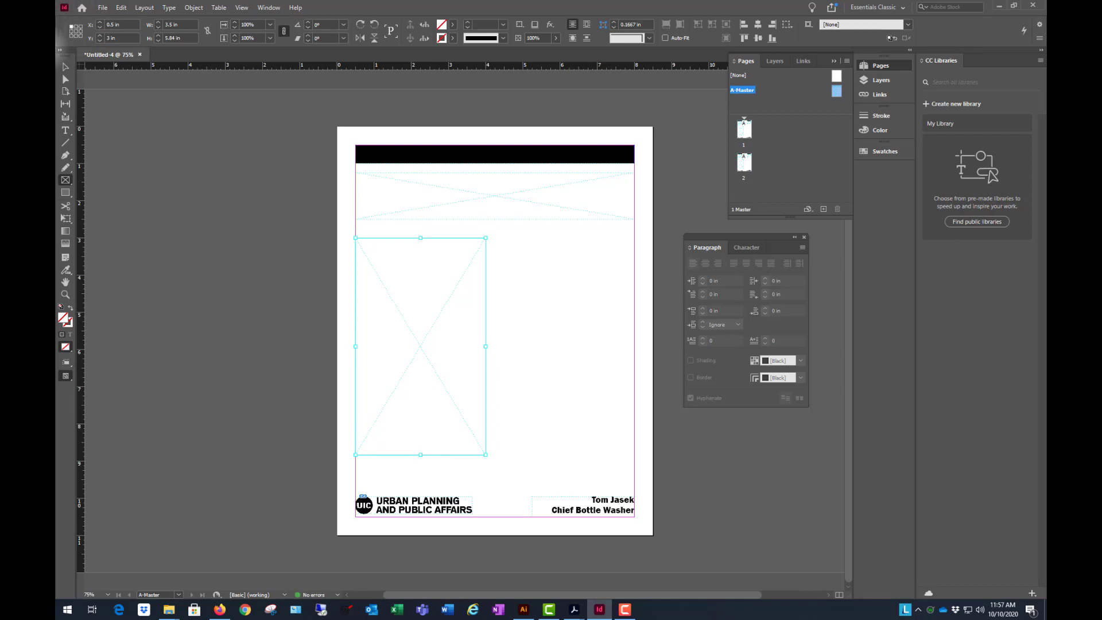
{"action": "left_click_drag", "start_coordinate": [131, 38], "coordinate": [59, 34]}
{"action": "type", "text": "2.75"}
{"action": "key", "text": "Return"}
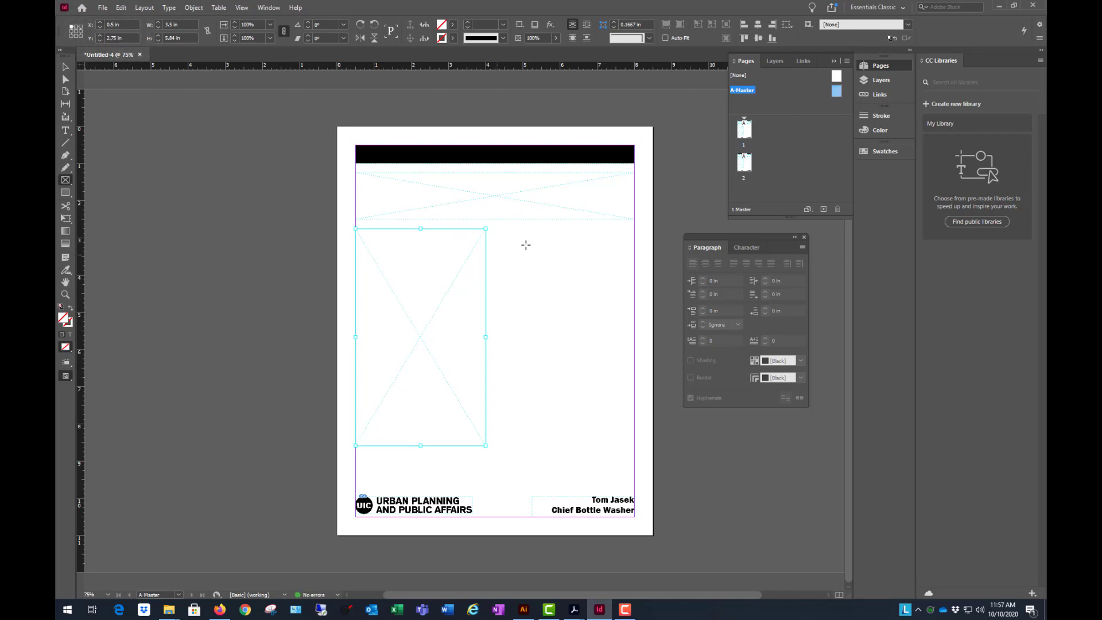
- Try the new frame's height at 6 in, settle on 5 in and deselect the frame
{"action": "left_click_drag", "start_coordinate": [185, 38], "coordinate": [142, 36]}
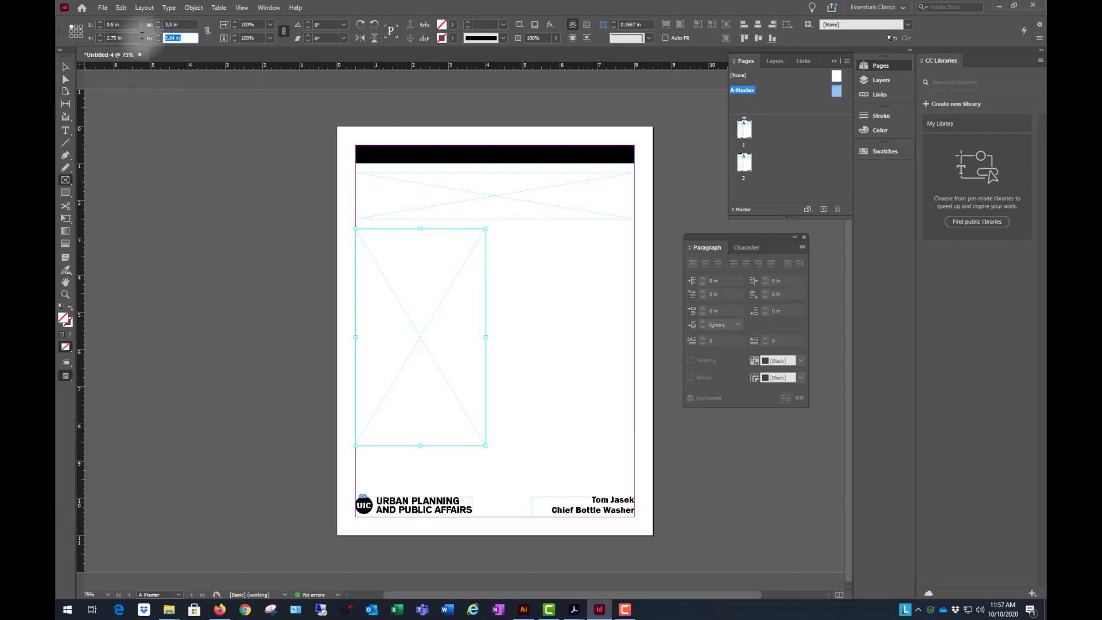
{"action": "type", "text": "6"}
{"action": "key", "text": "Return"}
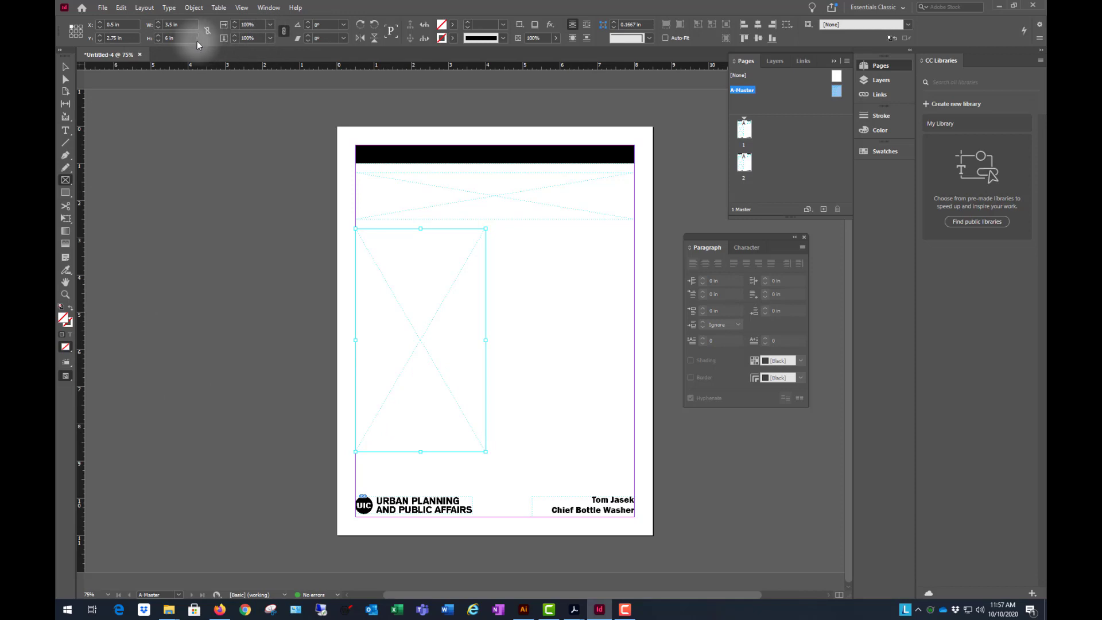
{"action": "left_click_drag", "start_coordinate": [178, 38], "coordinate": [130, 32]}
{"action": "key", "text": "Return"}
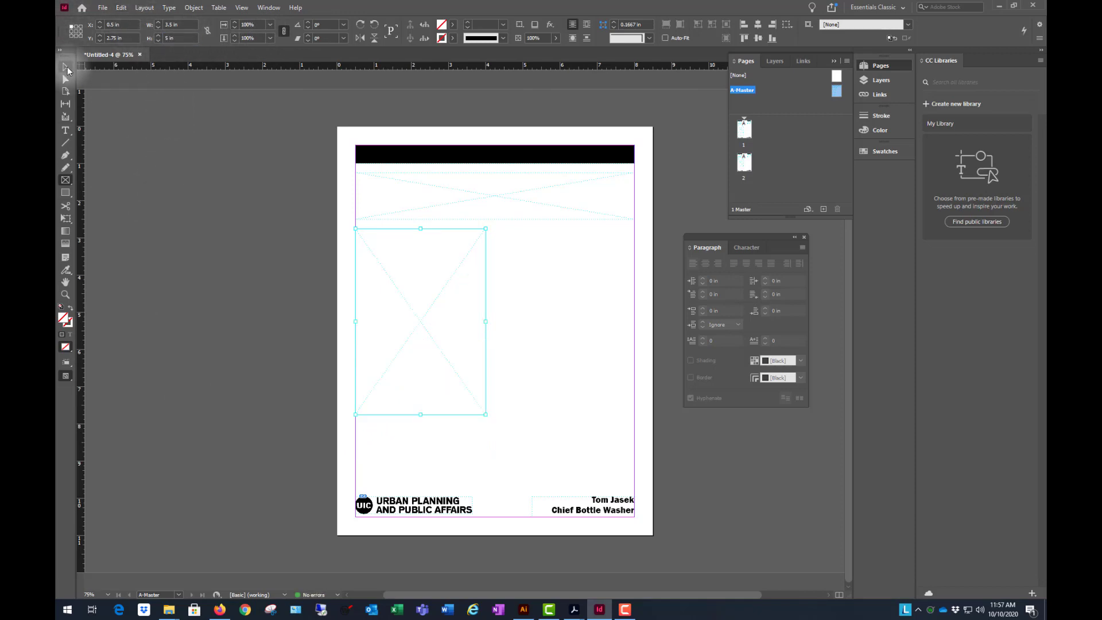
{"action": "left_click", "coordinate": [66, 68]}
{"action": "left_click", "coordinate": [685, 208]}
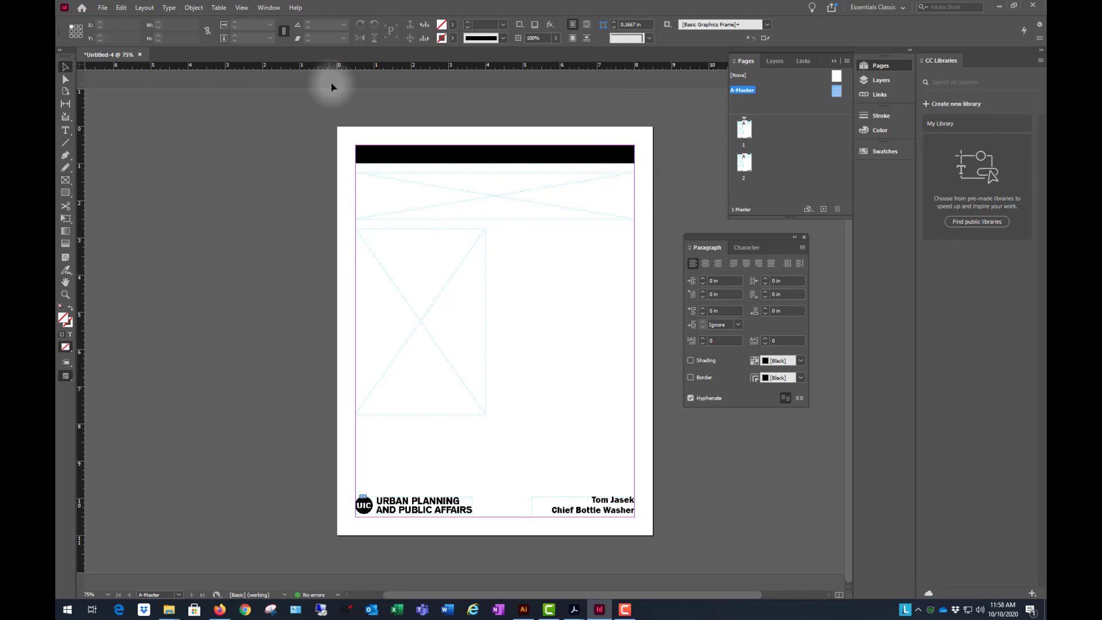
- Add a layer named guidelines above the black rule layer and make it non-printing
{"action": "left_click", "coordinate": [774, 61]}
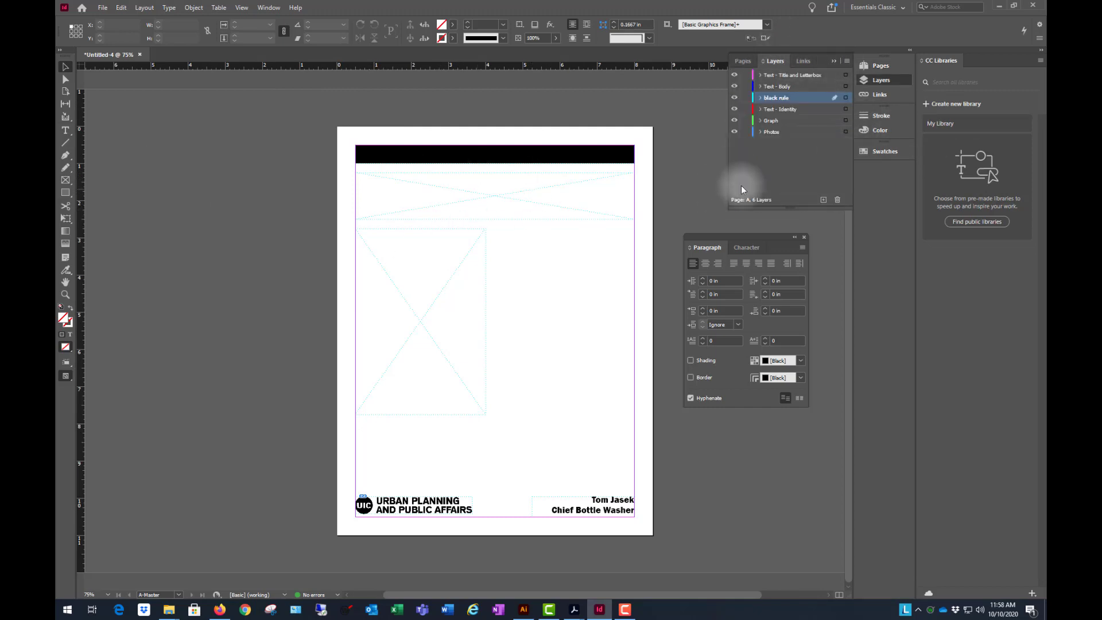
{"action": "scroll", "coordinate": [557, 223], "scroll_direction": "up", "scroll_amount": 5}
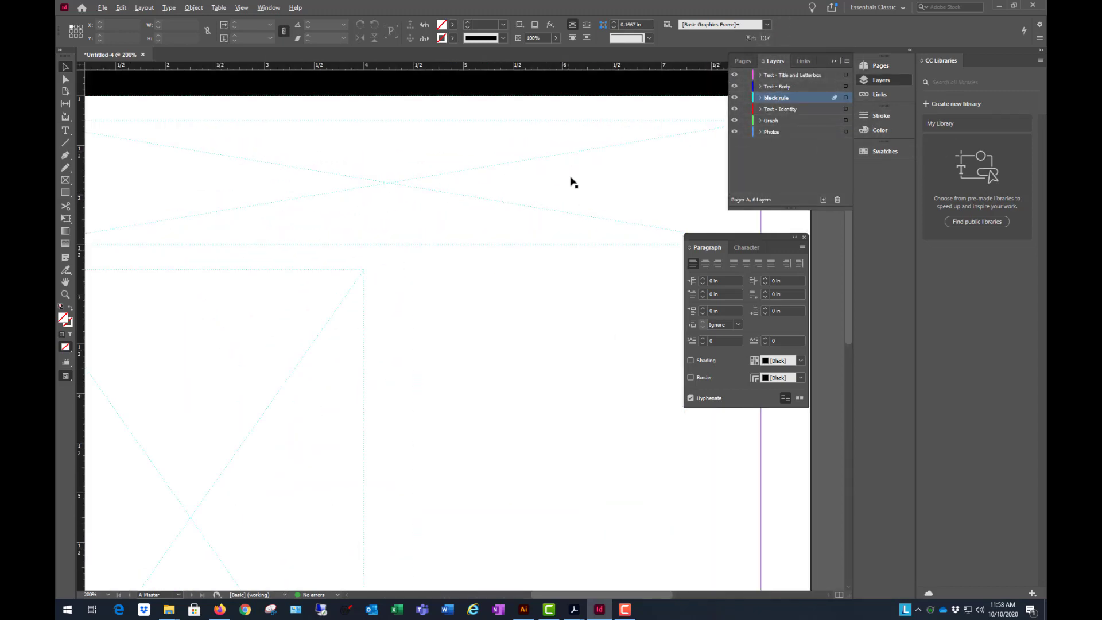
{"action": "scroll", "coordinate": [575, 178], "scroll_direction": "down", "scroll_amount": 5}
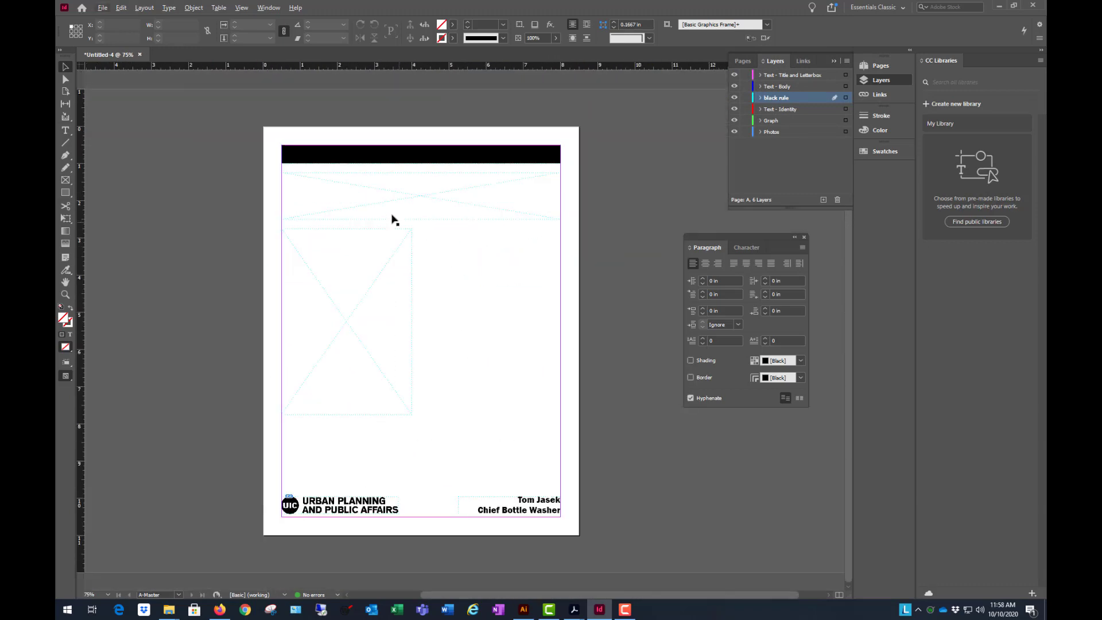
{"action": "scroll", "coordinate": [394, 220], "scroll_direction": "up", "scroll_amount": 1}
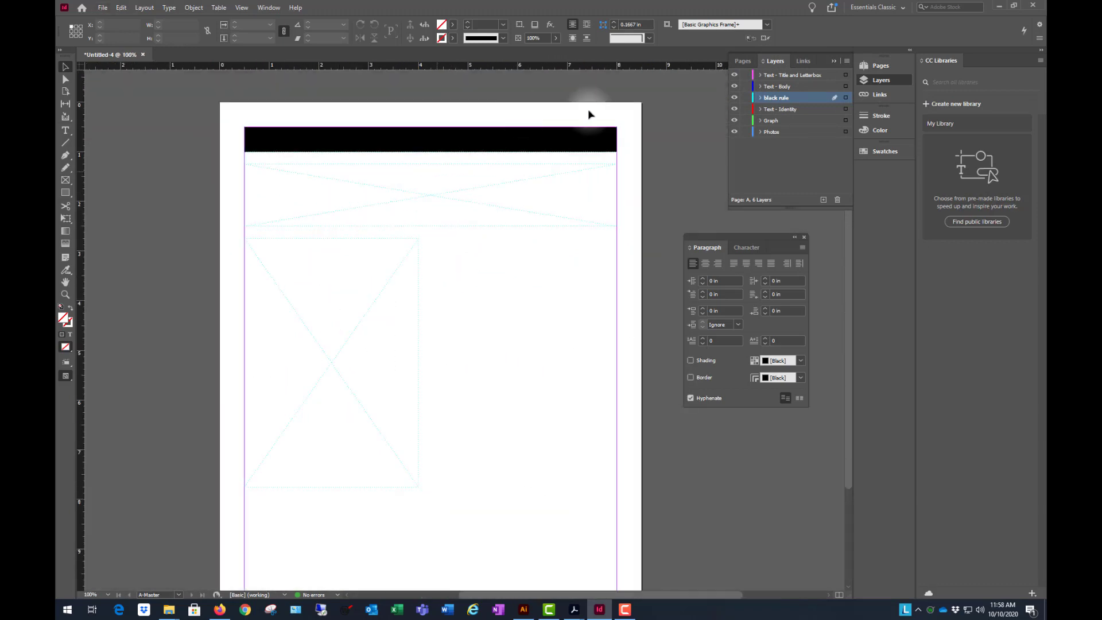
{"action": "left_click", "coordinate": [824, 200]}
{"action": "double_click", "coordinate": [772, 99]}
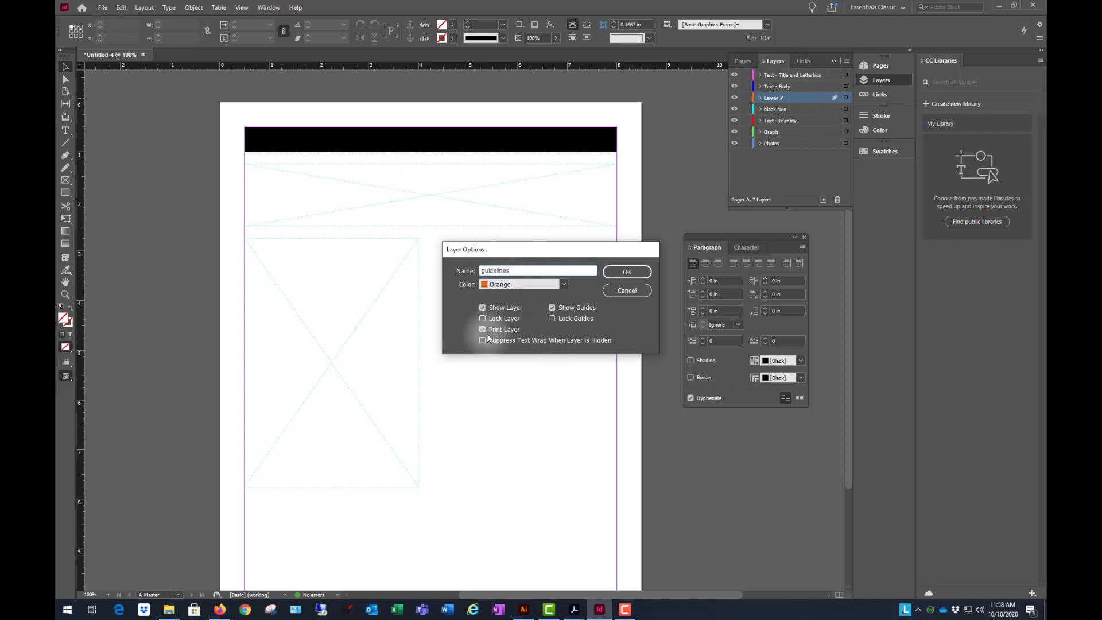
{"action": "left_click", "coordinate": [628, 272]}
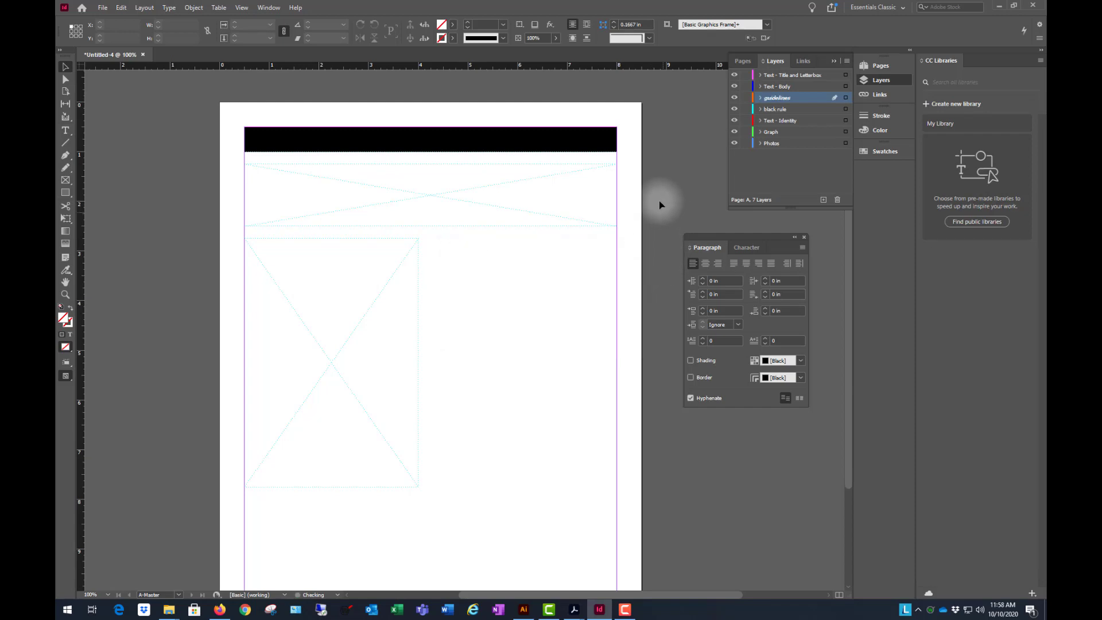
- On the guidelines layer, draw a 7.5 by 1.25 in rectangle over the wide placeholder and give it a C=100 M=0 Y=0 K=0 stroke
{"action": "left_click", "coordinate": [66, 193]}
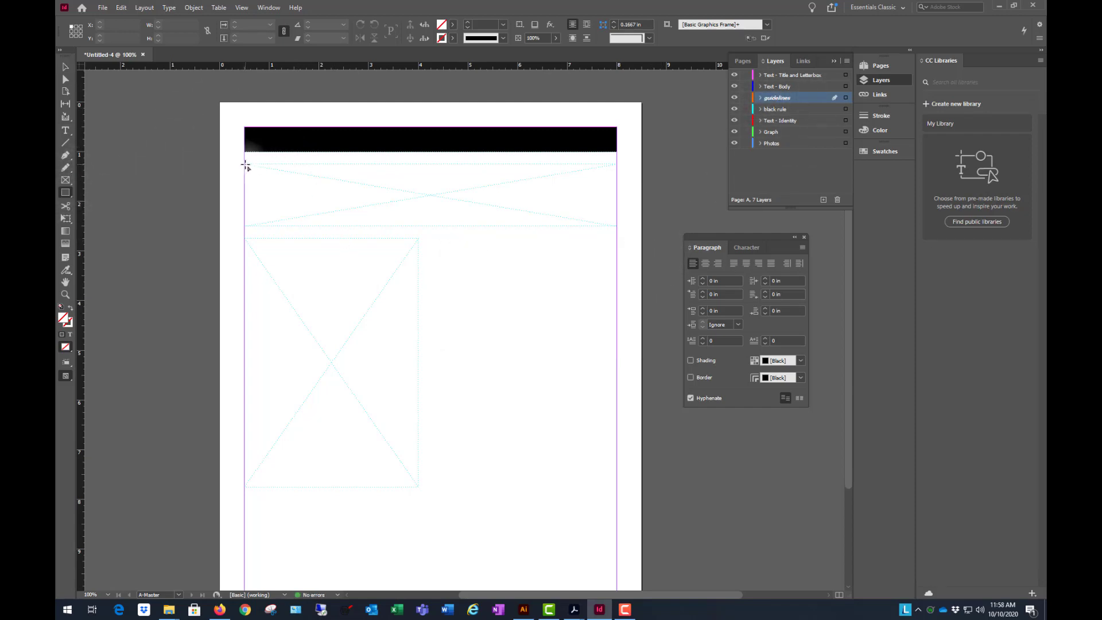
{"action": "left_click_drag", "start_coordinate": [245, 166], "coordinate": [616, 229]}
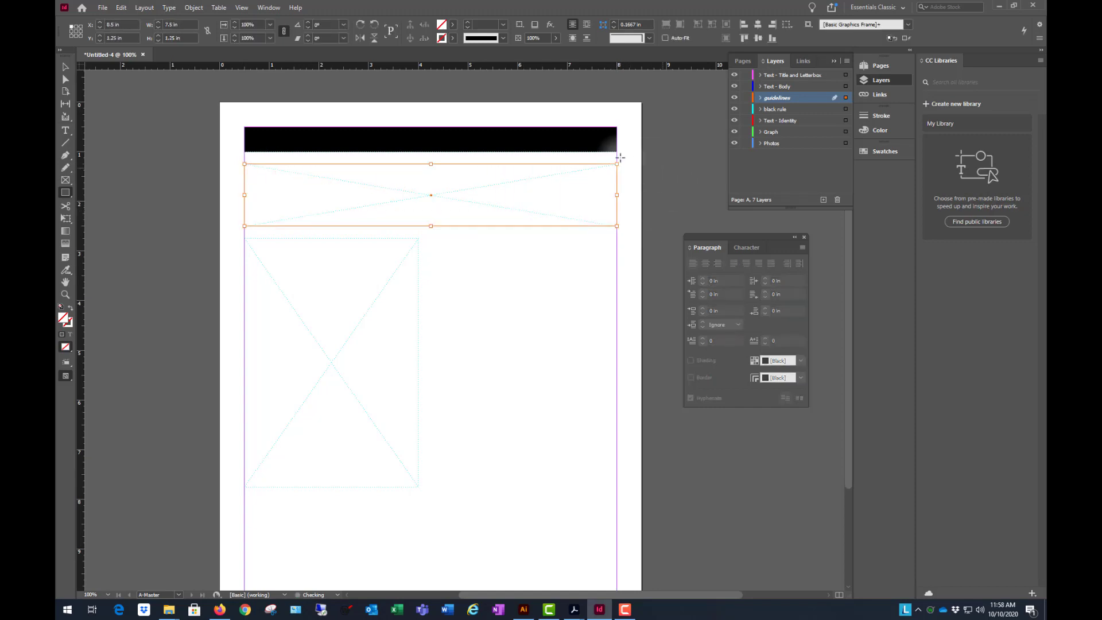
{"action": "left_click", "coordinate": [453, 39]}
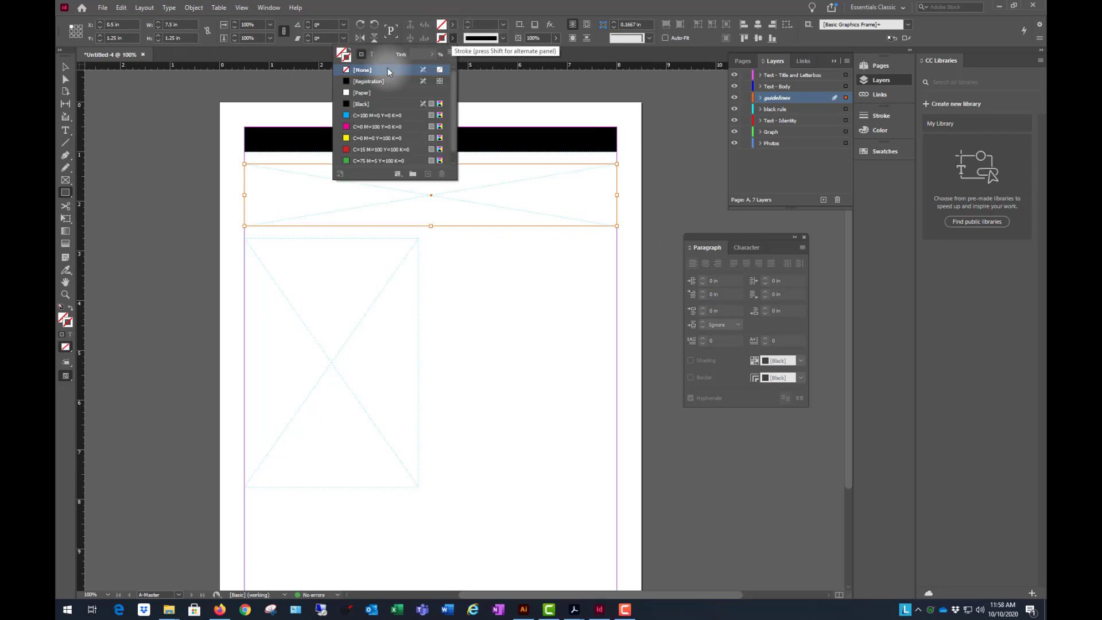
{"action": "left_click", "coordinate": [354, 116]}
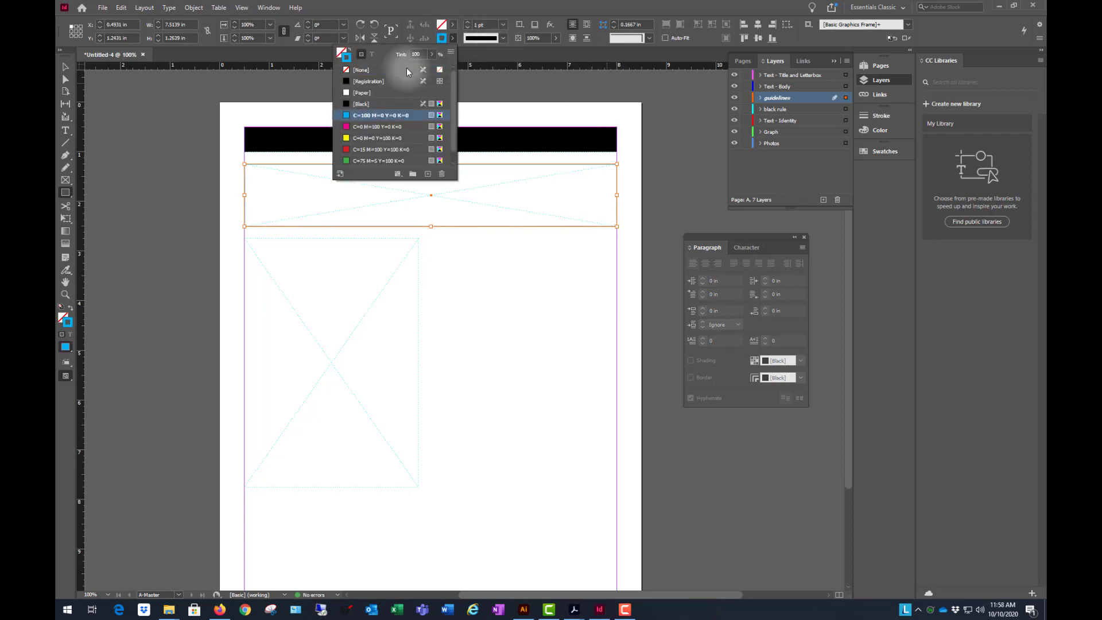
{"action": "left_click", "coordinate": [65, 67]}
{"action": "left_click", "coordinate": [198, 178]}
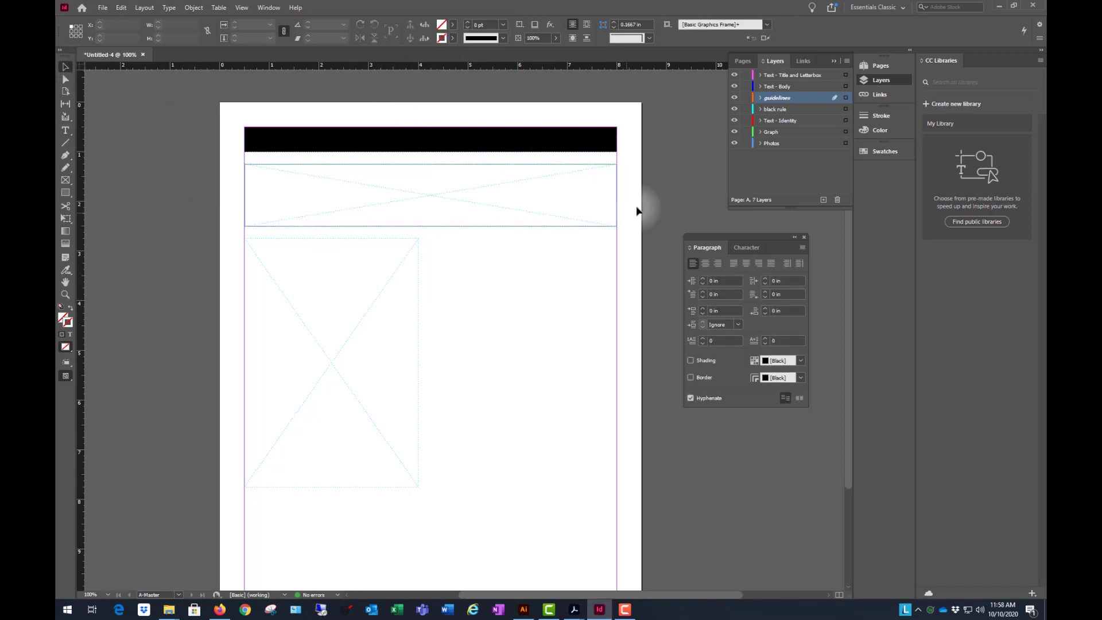
- Hide the guidelines layer and show it again to check the outline around the wide placeholder
{"action": "left_click", "coordinate": [734, 98]}
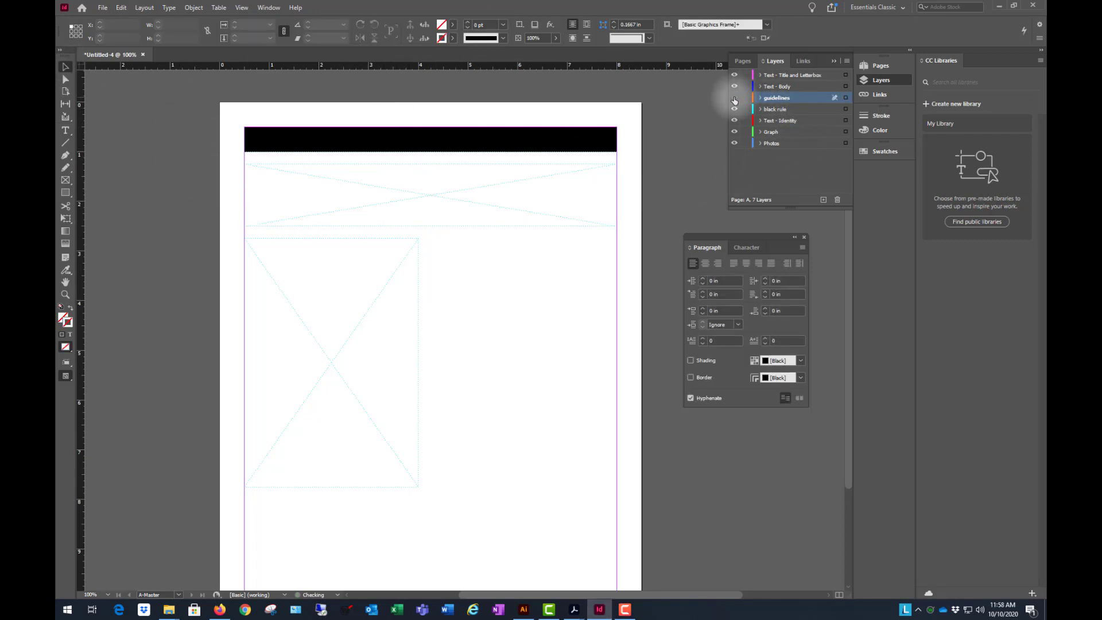
{"action": "left_click", "coordinate": [734, 98]}
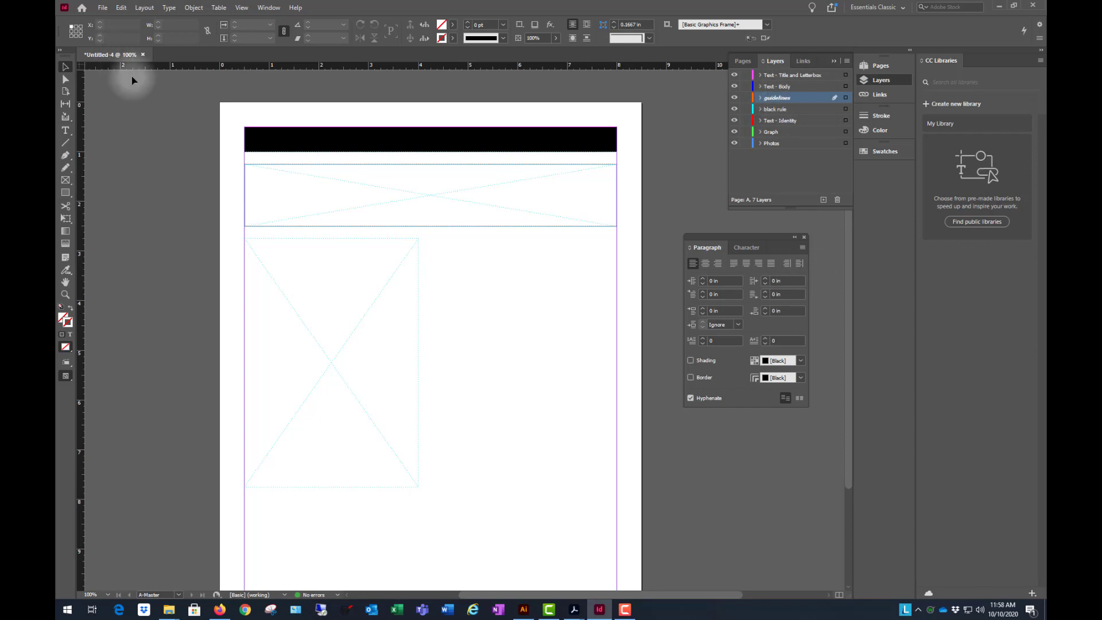
- Draw a rectangle about 3.51 by 5 in over the tall placeholder on the guidelines layer, stroked in C=100 M=0 Y=0 K=0
{"action": "left_click", "coordinate": [67, 194]}
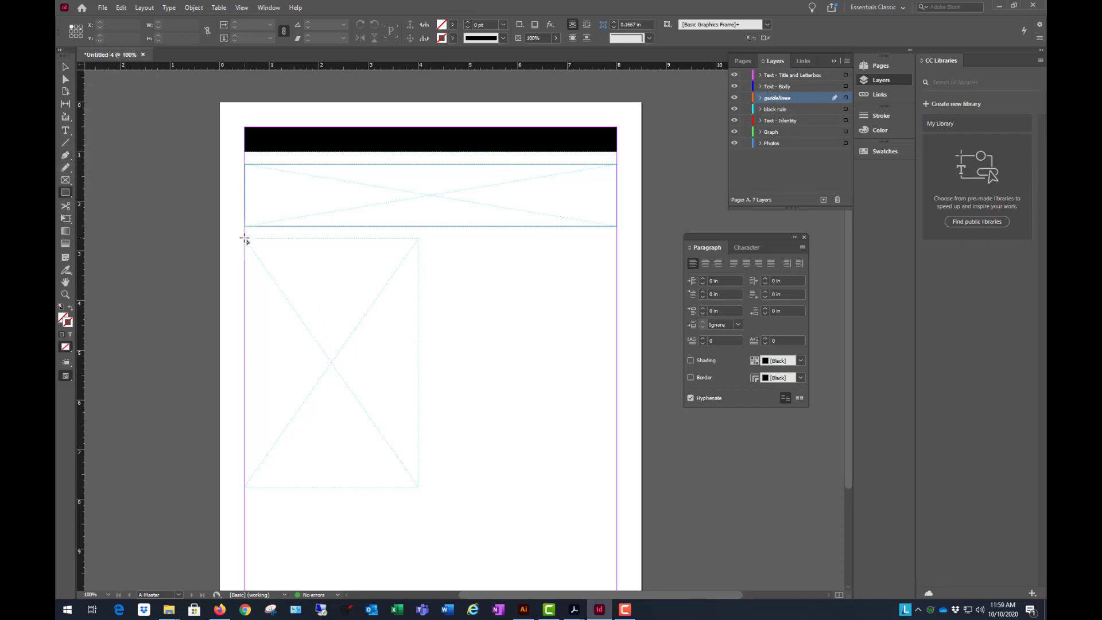
{"action": "left_click_drag", "start_coordinate": [244, 239], "coordinate": [418, 488]}
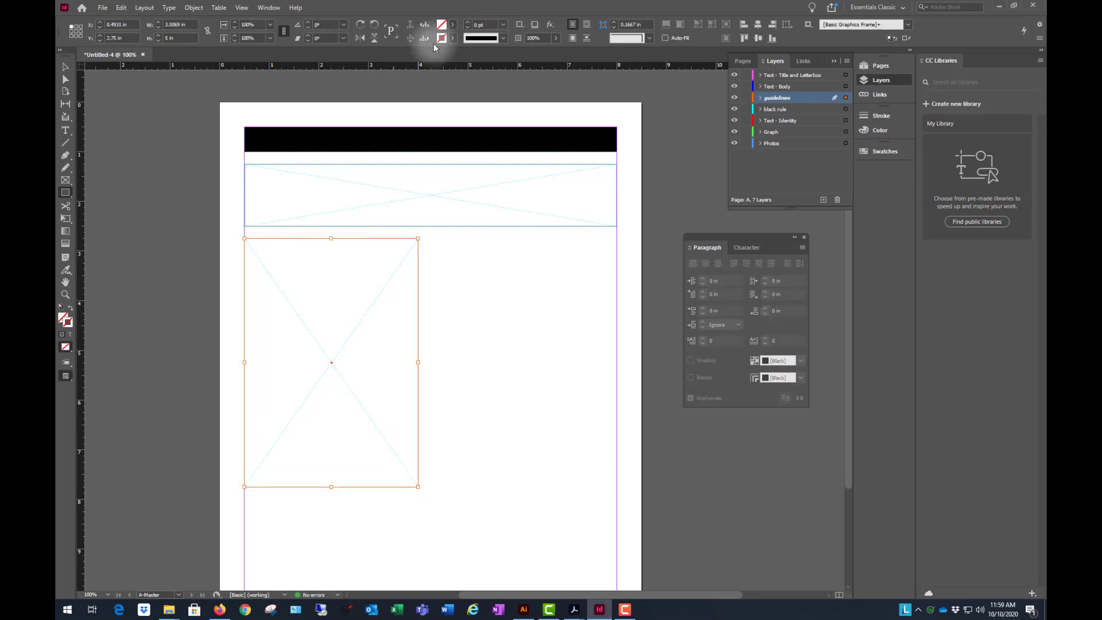
{"action": "left_click", "coordinate": [453, 39]}
{"action": "left_click", "coordinate": [363, 117]}
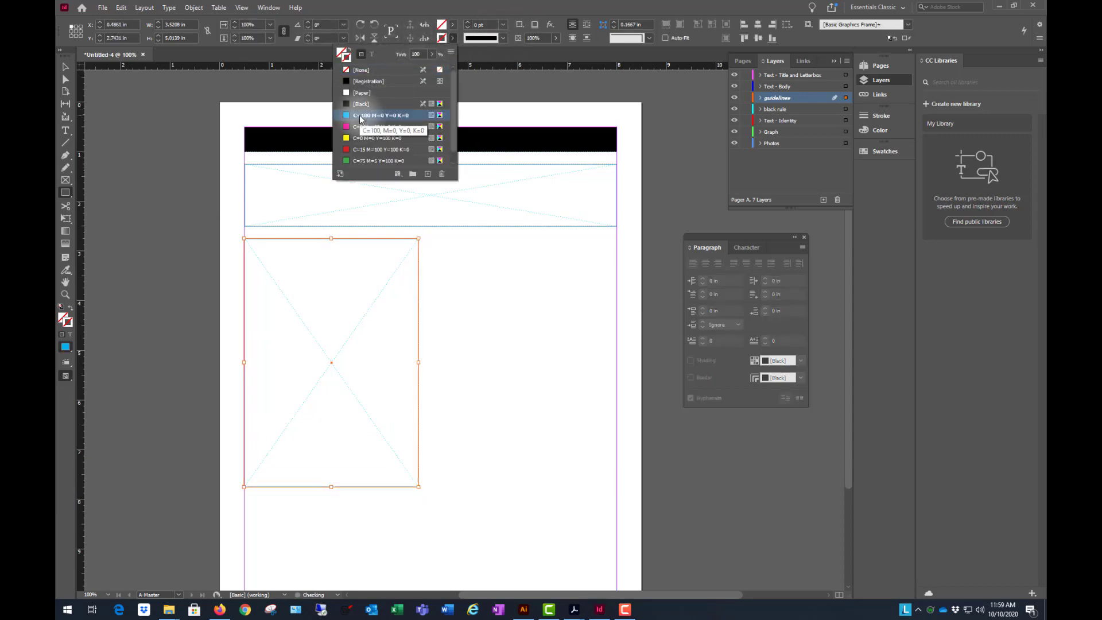
{"action": "left_click", "coordinate": [182, 141]}
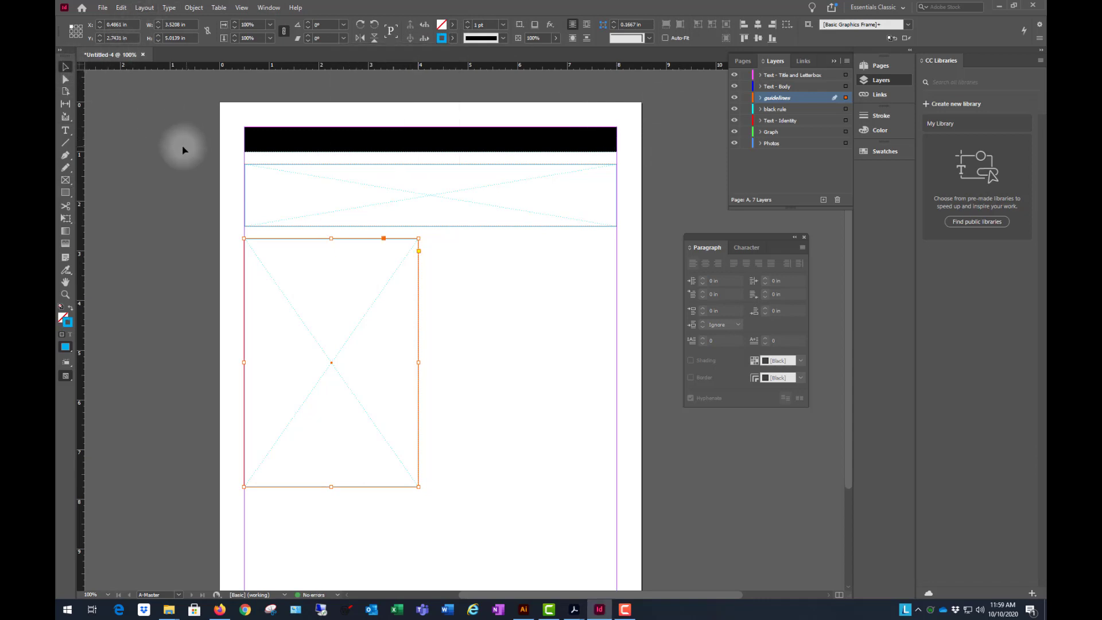
- Go to page 1 and examine how the master's title bar, placeholders, logo and author text appear on both document pages
{"action": "left_click", "coordinate": [166, 149]}
{"action": "key", "text": "ctrl+minus"}
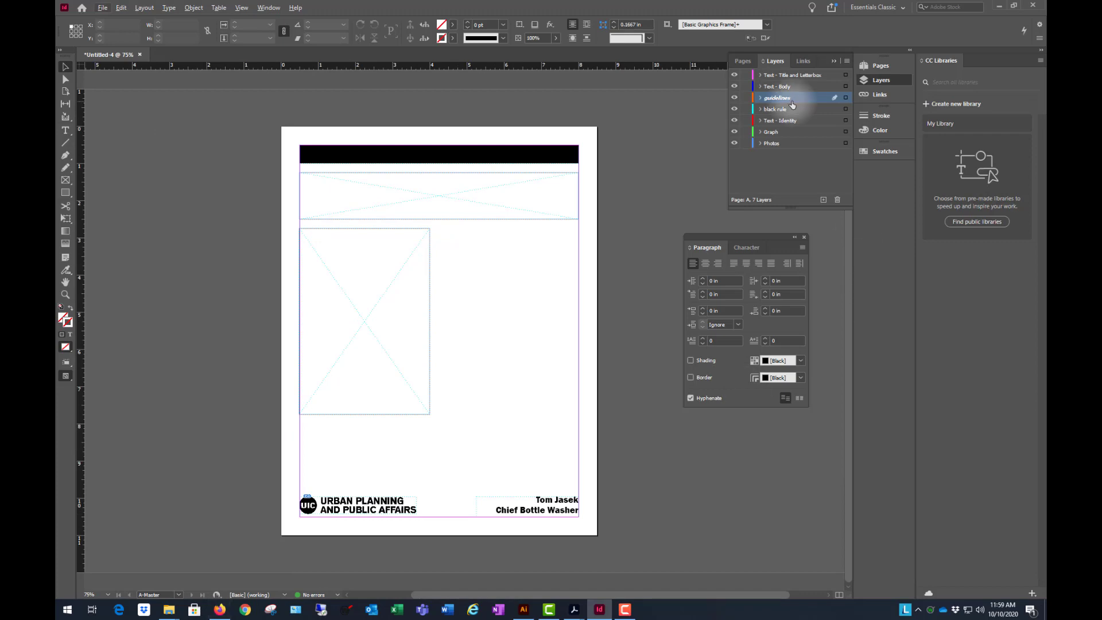
{"action": "left_click", "coordinate": [743, 60]}
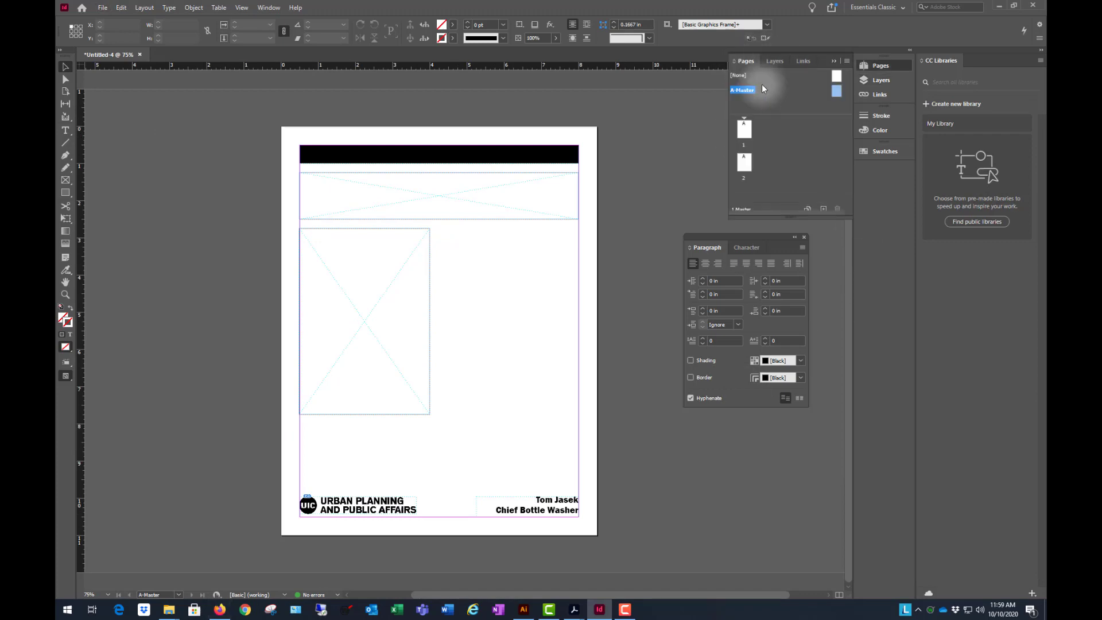
{"action": "double_click", "coordinate": [744, 130]}
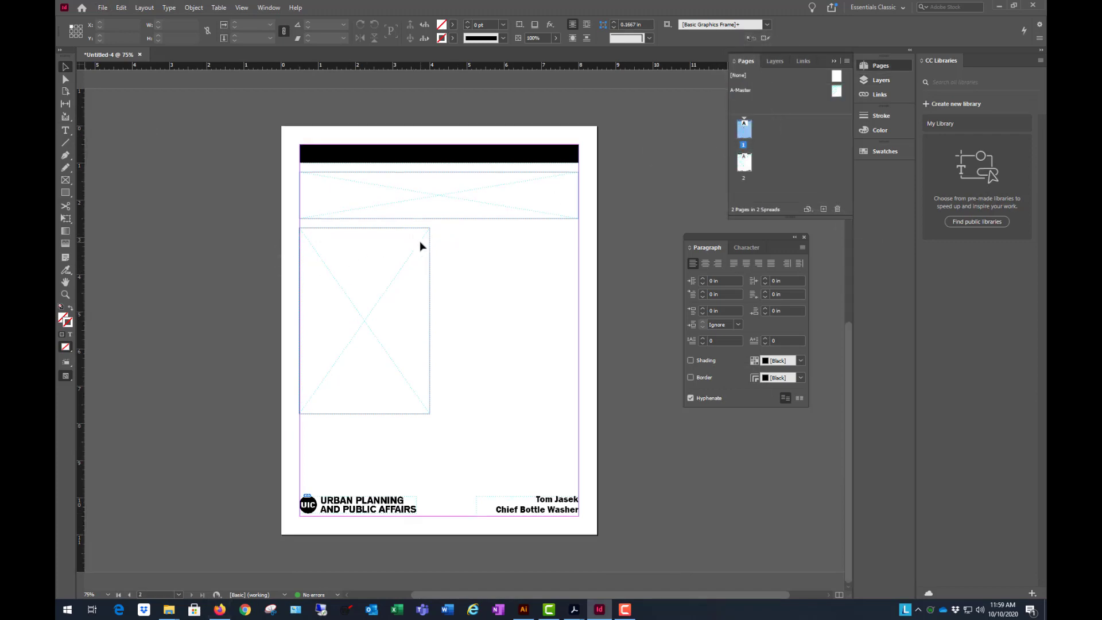
{"action": "key", "text": "ctrl+minus"}
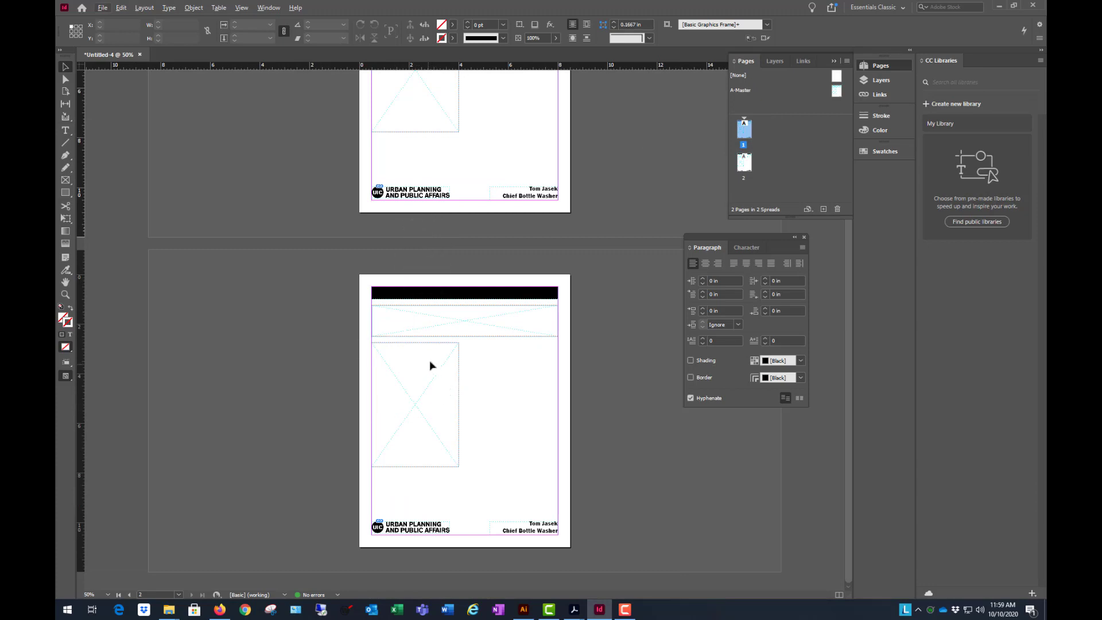
{"action": "scroll", "coordinate": [432, 356], "scroll_direction": "up", "scroll_amount": 3}
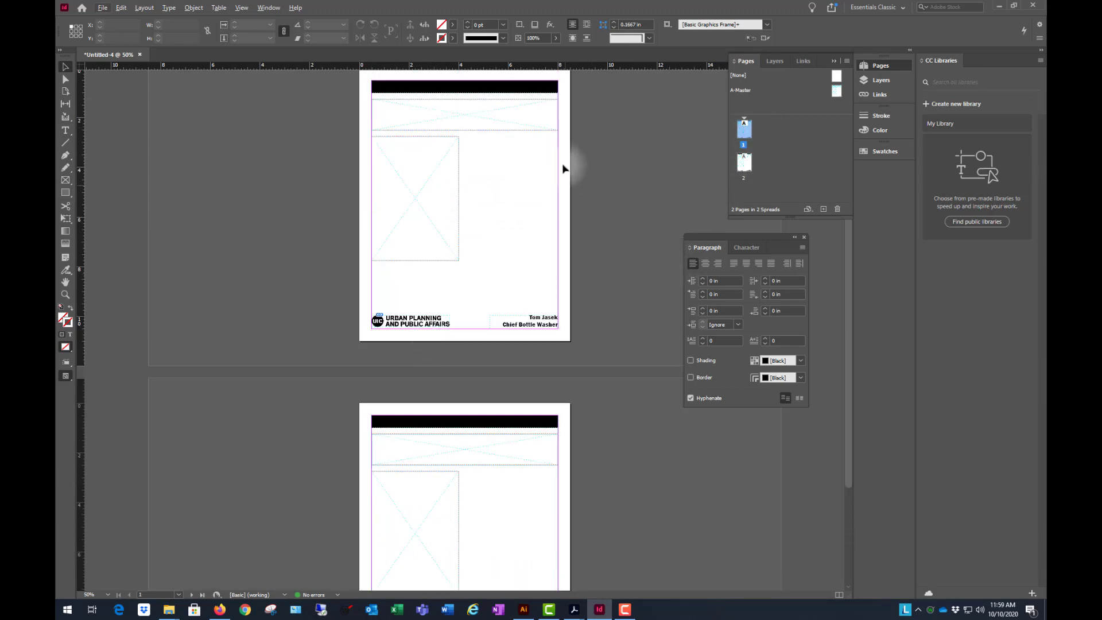
{"action": "scroll", "coordinate": [568, 158], "scroll_direction": "up", "scroll_amount": 1}
{"action": "scroll", "coordinate": [591, 147], "scroll_direction": "down", "scroll_amount": 4}
{"action": "scroll", "coordinate": [539, 215], "scroll_direction": "up", "scroll_amount": 4}
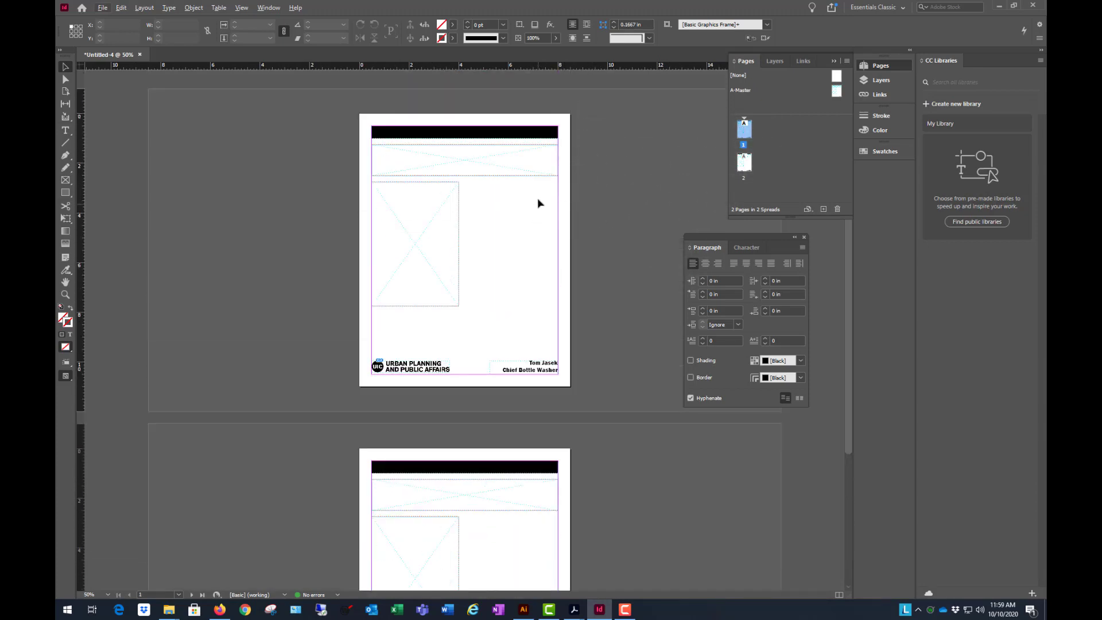
{"action": "scroll", "coordinate": [536, 200], "scroll_direction": "down", "scroll_amount": 4}
{"action": "scroll", "coordinate": [536, 211], "scroll_direction": "up", "scroll_amount": 4}
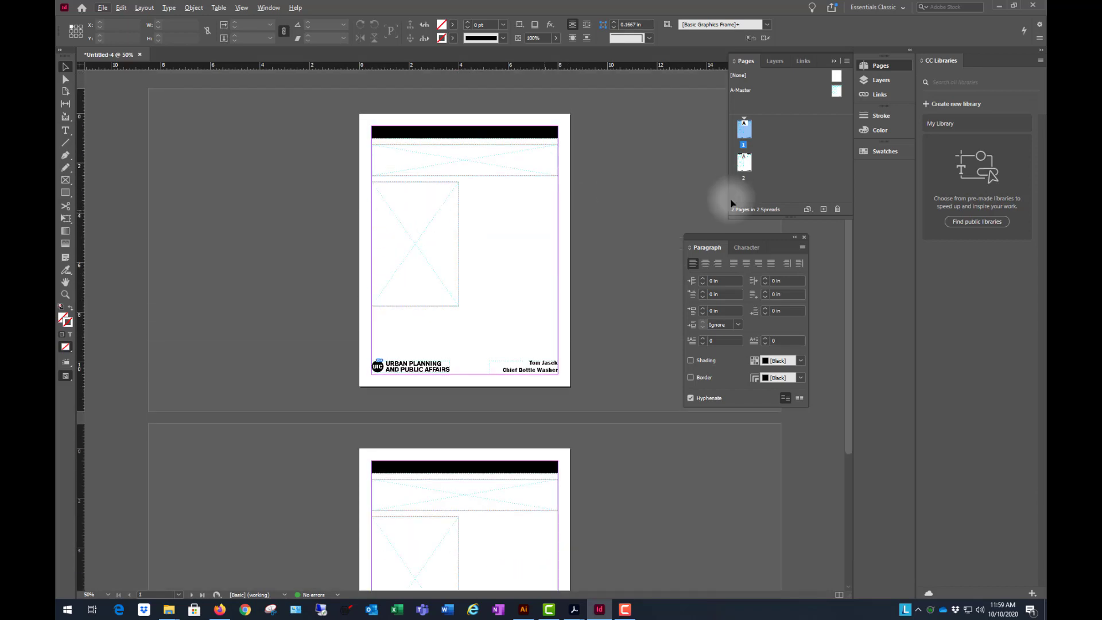
- On page 1's Text - Title and Letterbox layer, add a text frame about 4.66 by 0.77 in above the black bar reading Atomic Spaces
{"action": "double_click", "coordinate": [747, 133]}
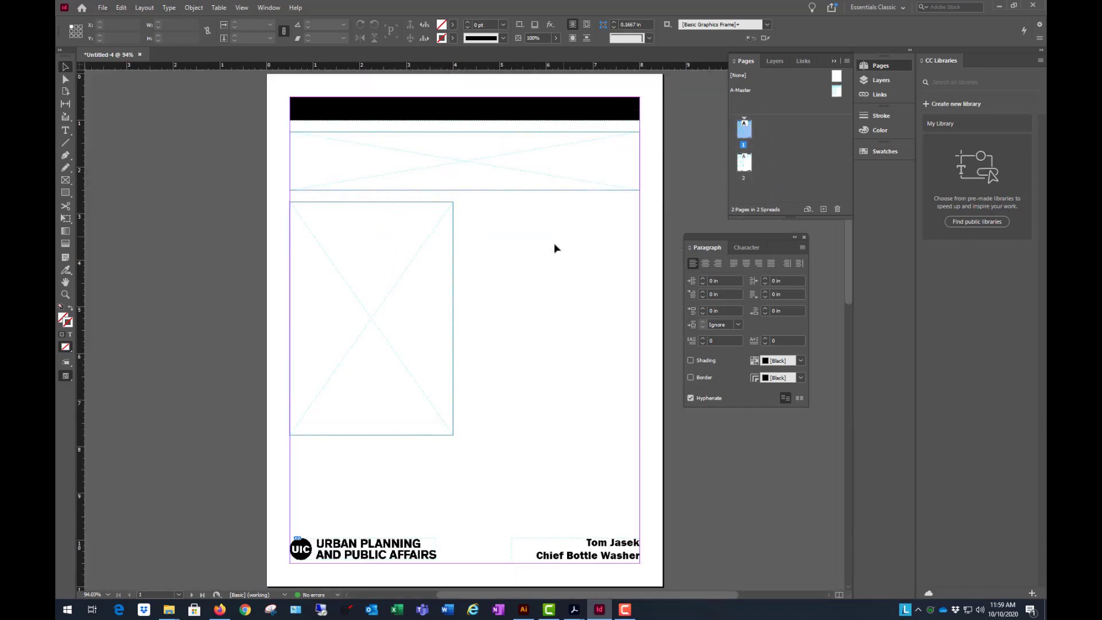
{"action": "key", "text": "ctrl+equal"}
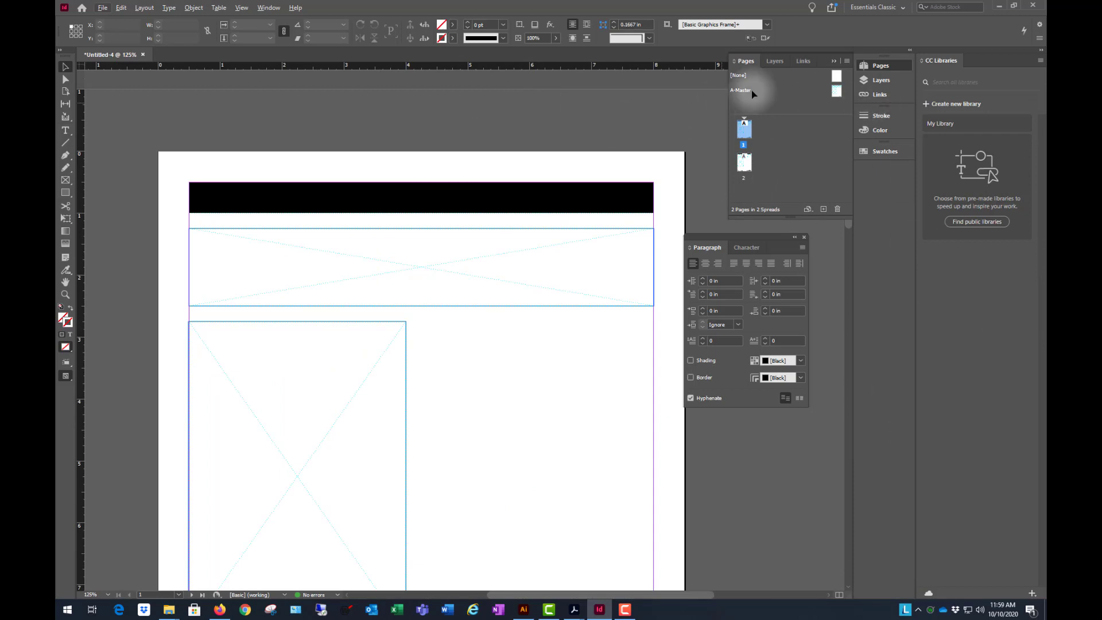
{"action": "left_click", "coordinate": [775, 61]}
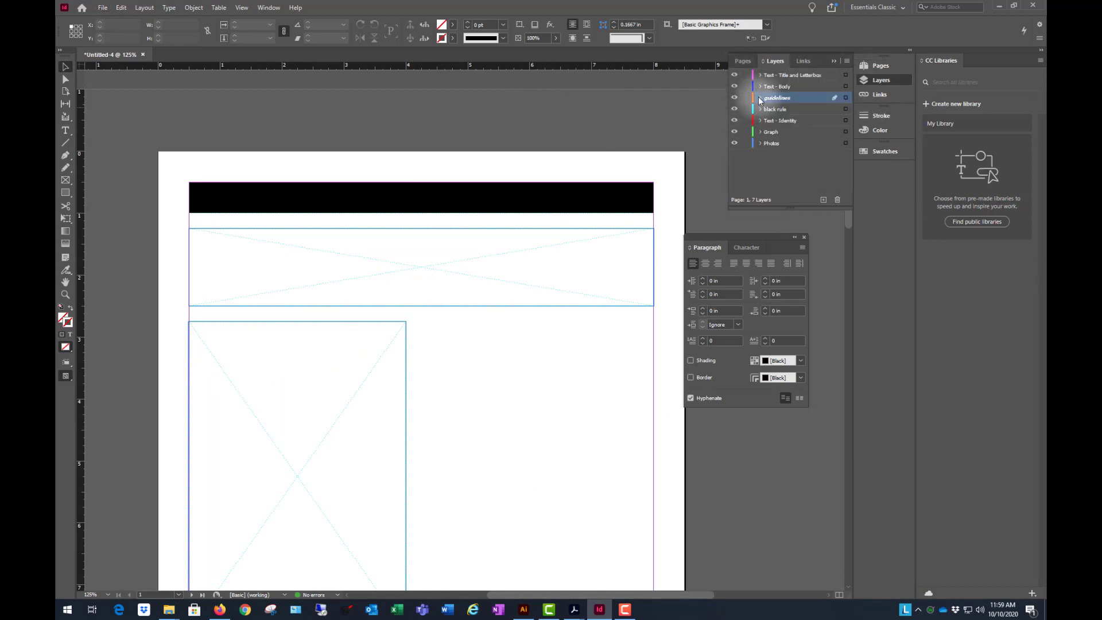
{"action": "left_click", "coordinate": [790, 75]}
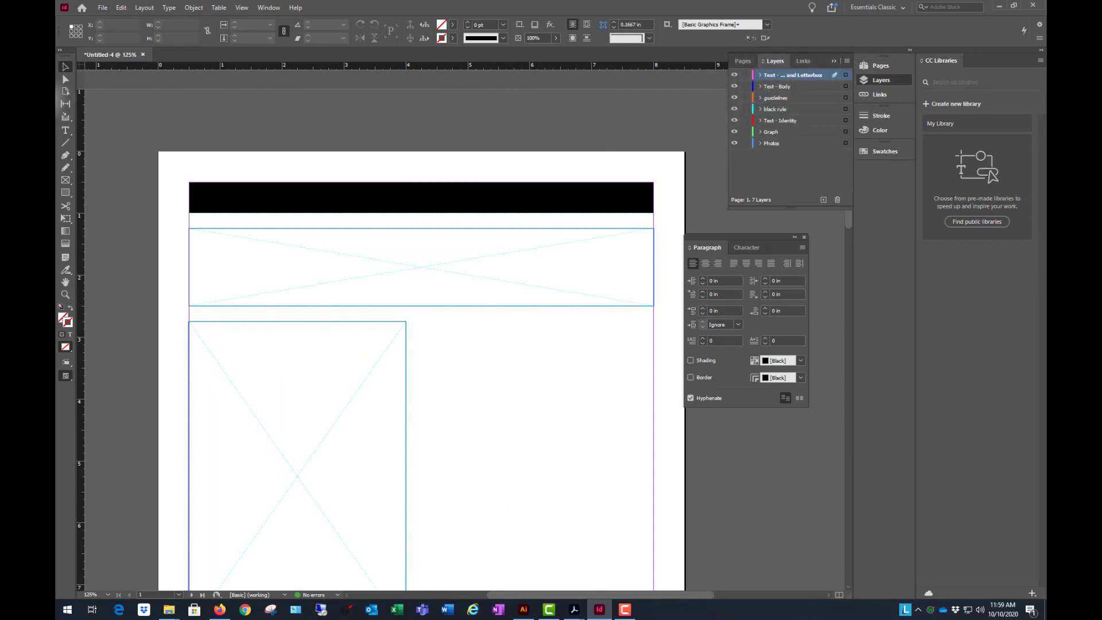
{"action": "left_click", "coordinate": [65, 130]}
{"action": "left_click_drag", "start_coordinate": [198, 118], "coordinate": [486, 165]}
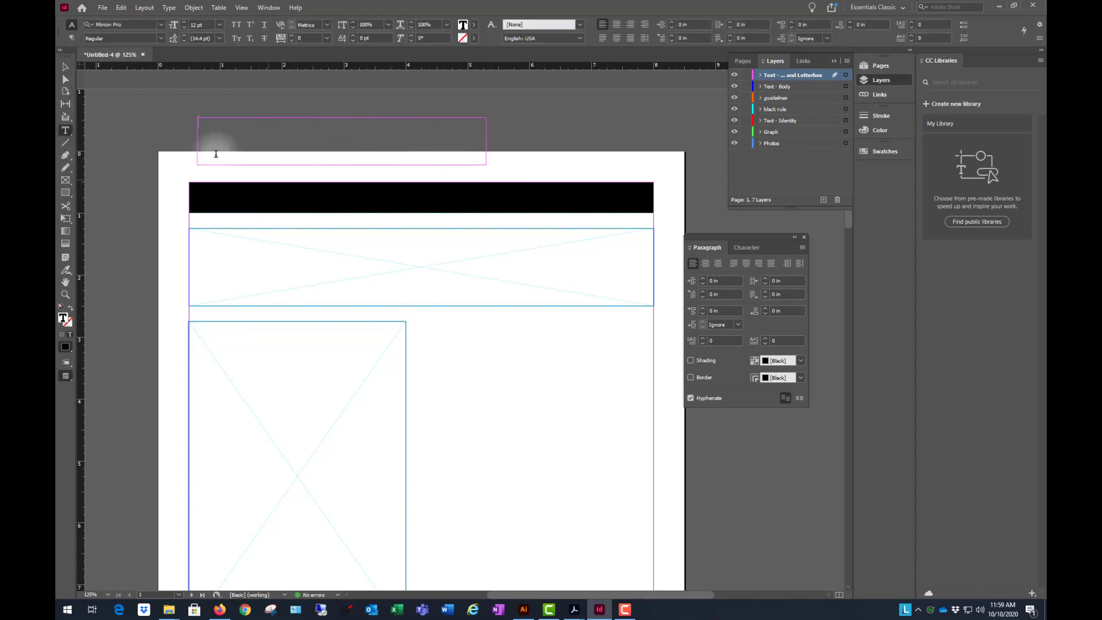
{"action": "key", "text": "ctrl+t"}
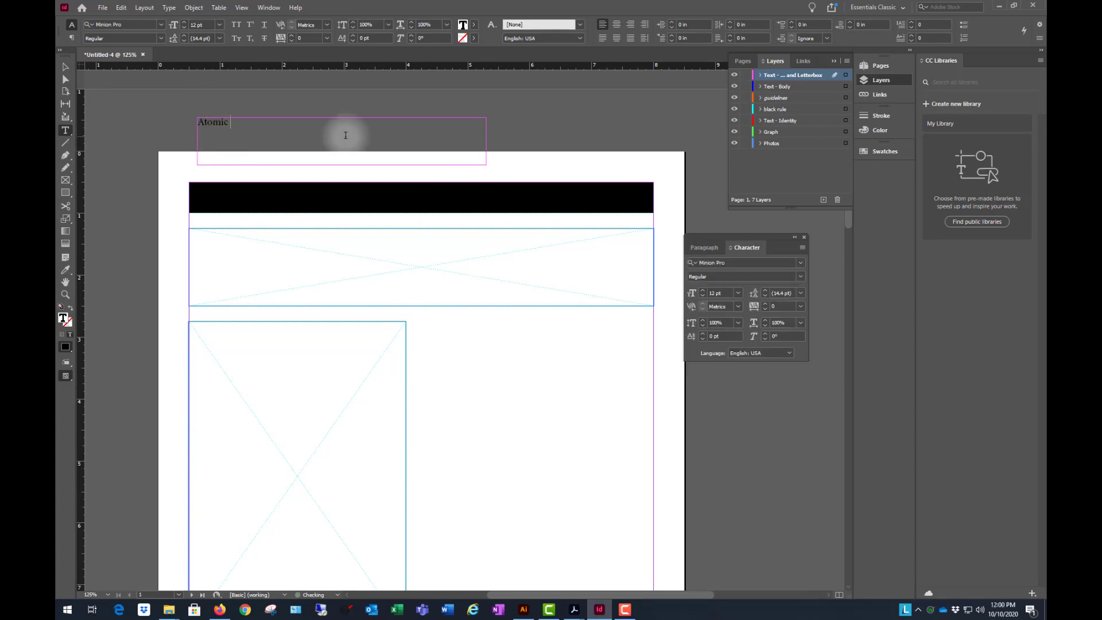
{"action": "key", "text": "Escape"}
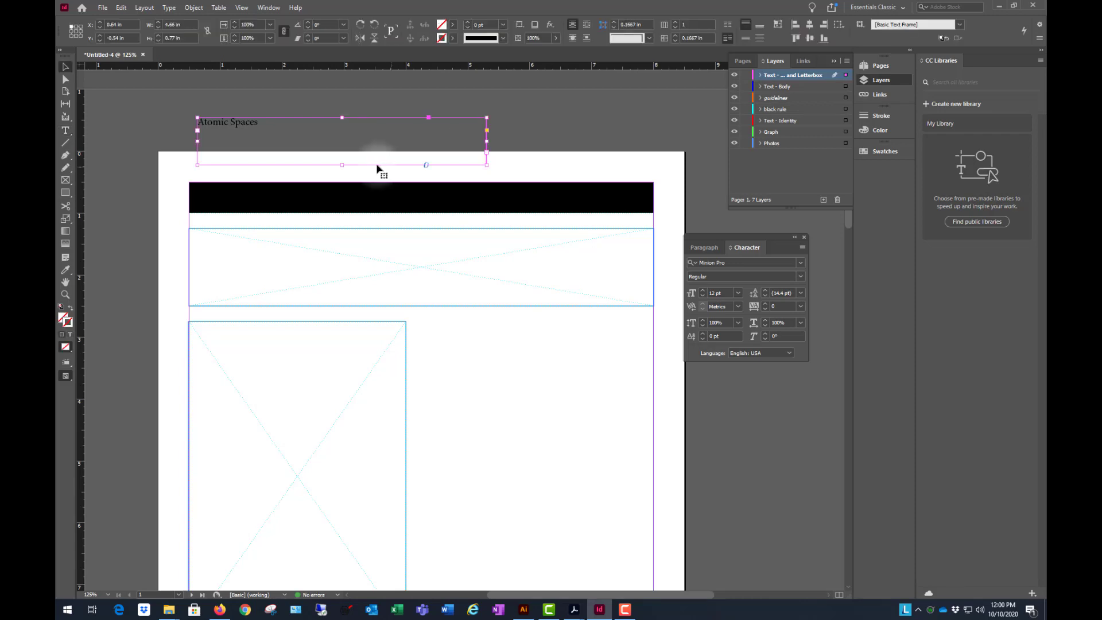
- Shorten the Atomic Spaces frame to about 0.29 in high and turn its text white with a 0% black tint
{"action": "left_click_drag", "start_coordinate": [341, 165], "coordinate": [343, 136]}
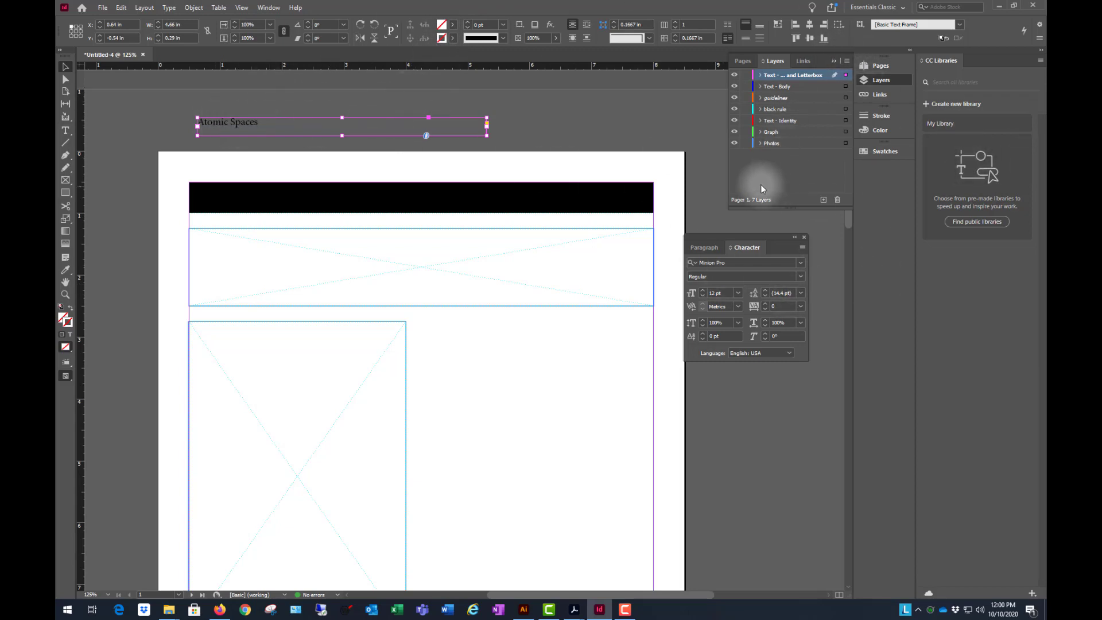
{"action": "left_click", "coordinate": [886, 131]}
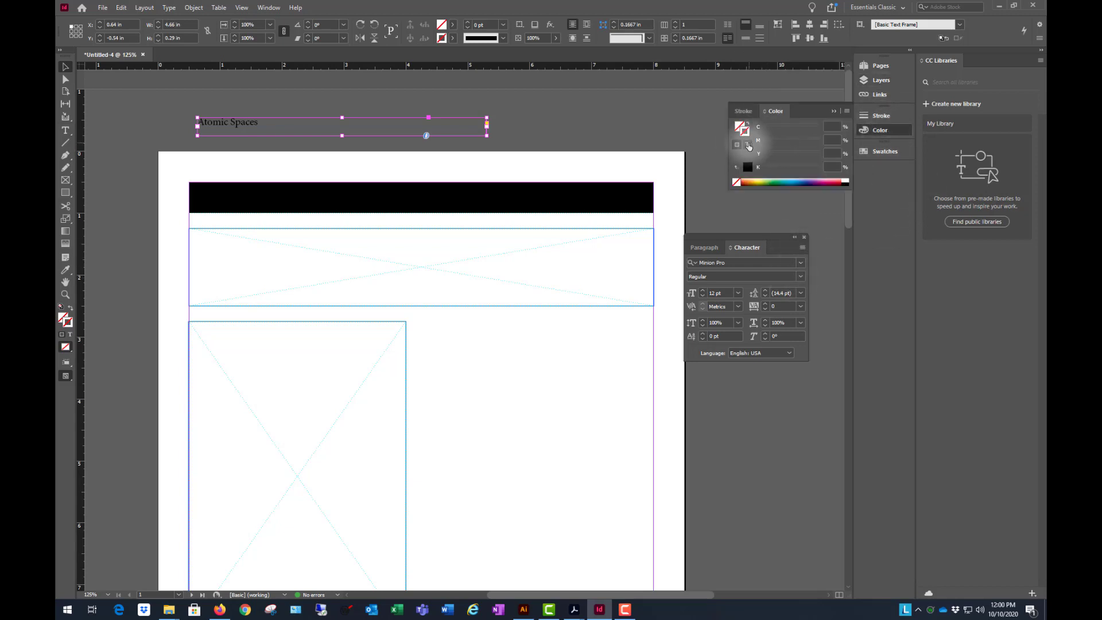
{"action": "left_click", "coordinate": [748, 147]}
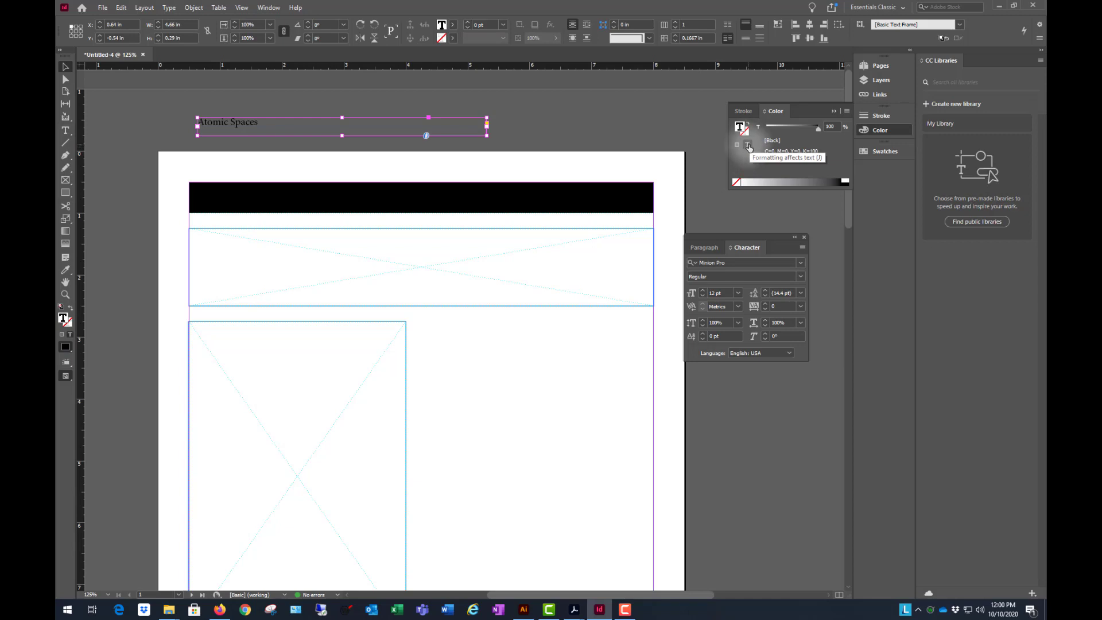
{"action": "left_click", "coordinate": [849, 179]}
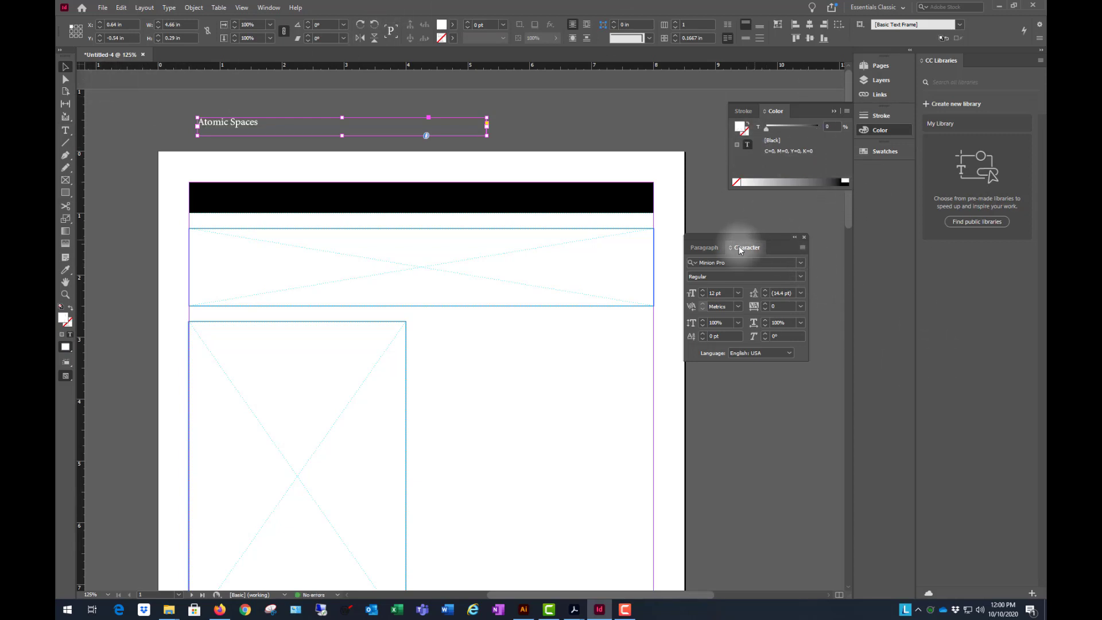
- Set the title in Helvetica Neue LT Std 85 Heavy and move its frame onto the black bar at about X 0.62, Y 0.6 in
{"action": "left_click", "coordinate": [801, 263]}
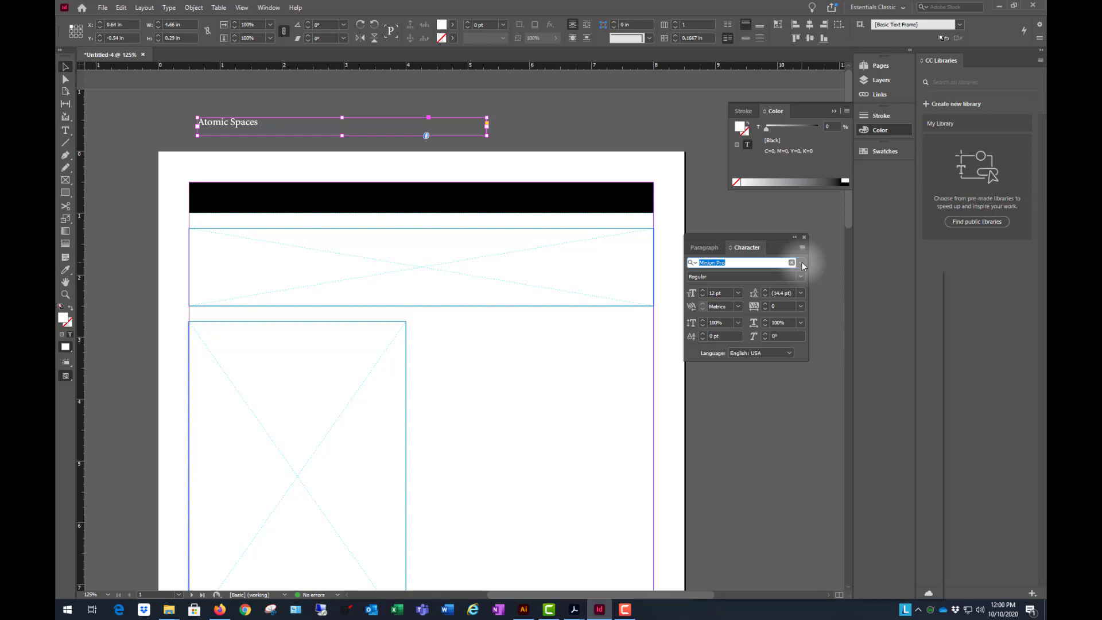
{"action": "left_click", "coordinate": [801, 263]}
{"action": "scroll", "coordinate": [856, 412], "scroll_direction": "up", "scroll_amount": 10}
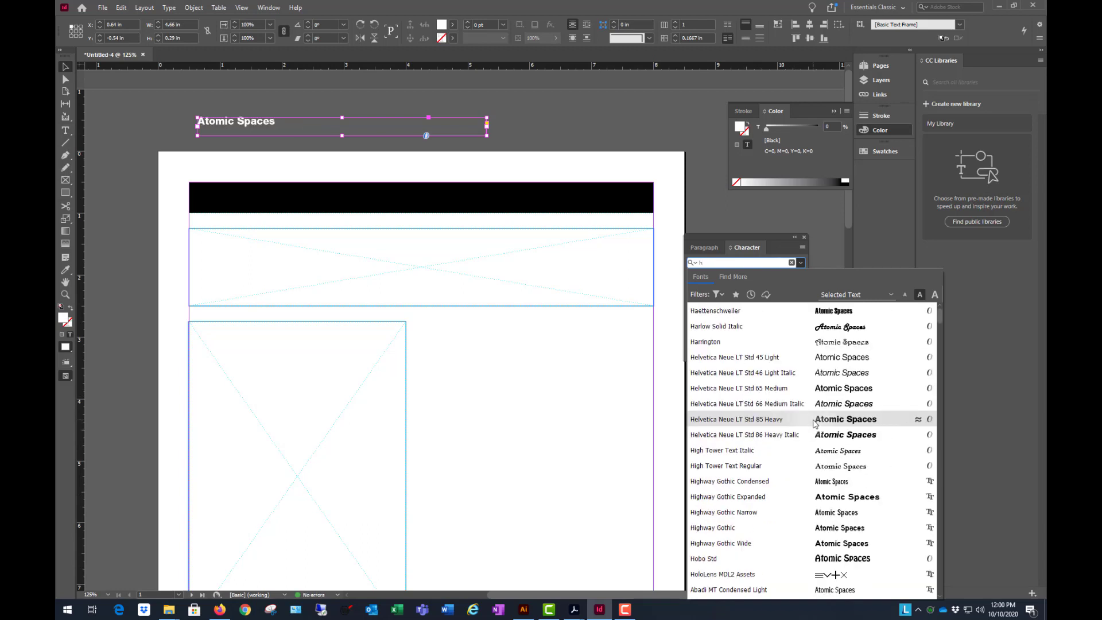
{"action": "left_click", "coordinate": [815, 423]}
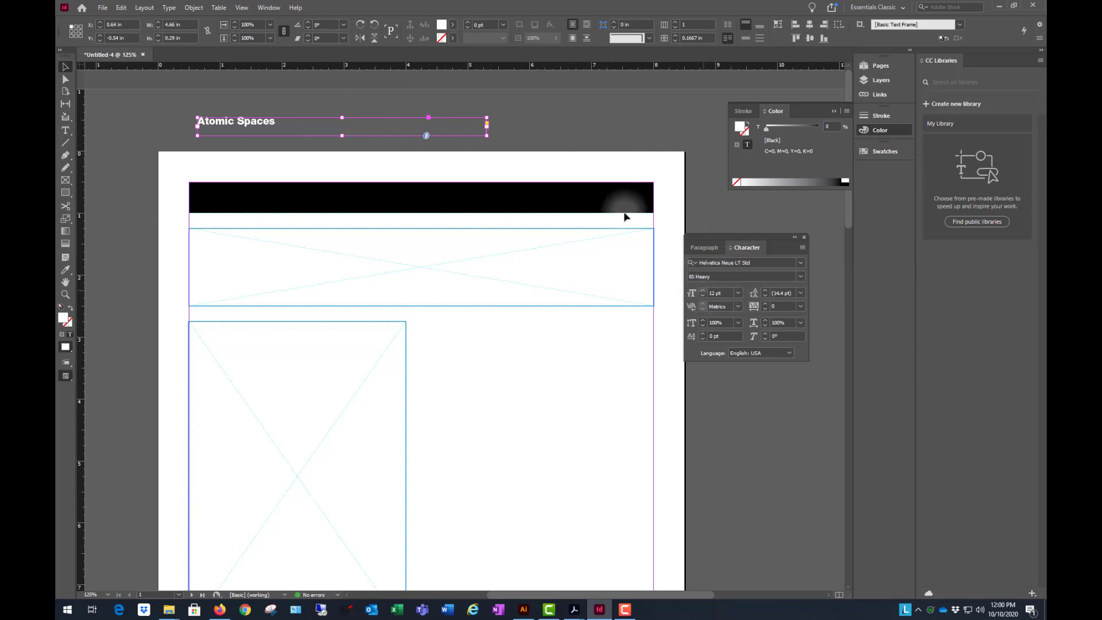
{"action": "left_click_drag", "start_coordinate": [253, 130], "coordinate": [256, 196]}
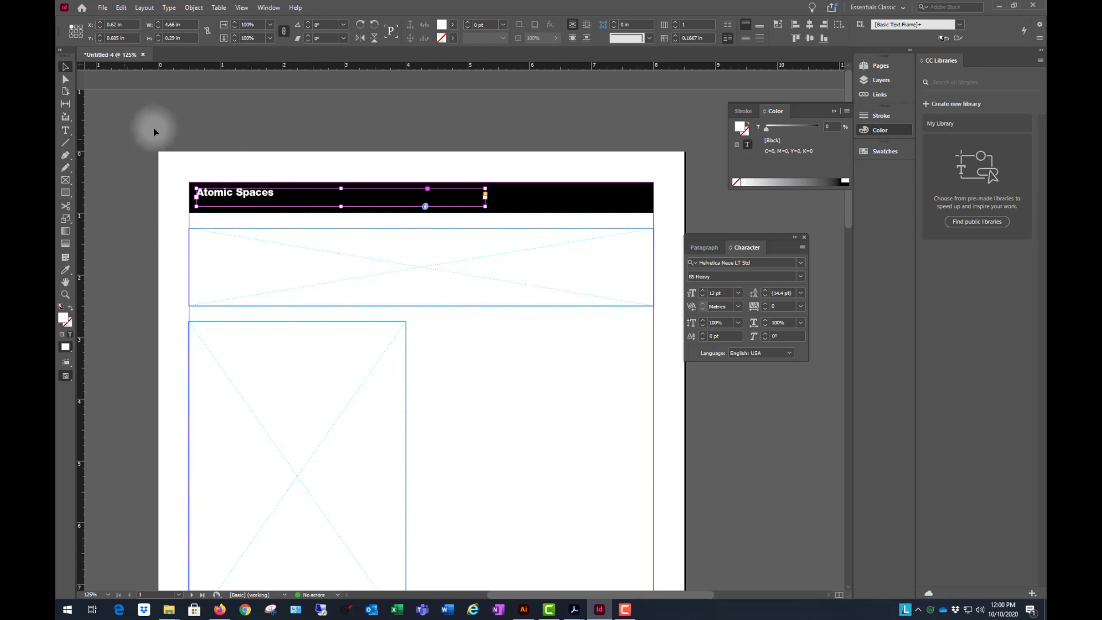
{"action": "left_click", "coordinate": [591, 123]}
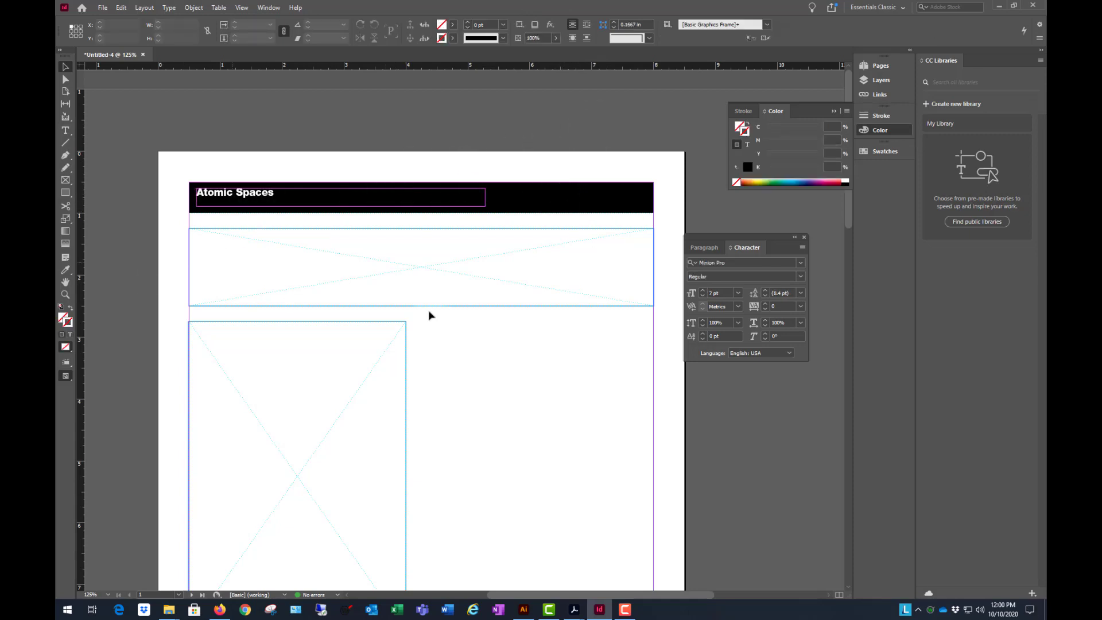
{"action": "scroll", "coordinate": [517, 231], "scroll_direction": "down", "scroll_amount": 10}
{"action": "scroll", "coordinate": [524, 270], "scroll_direction": "up", "scroll_amount": 10}
{"action": "scroll", "coordinate": [446, 241], "scroll_direction": "down", "scroll_amount": 1}
{"action": "scroll", "coordinate": [474, 232], "scroll_direction": "down", "scroll_amount": 1}
{"action": "scroll", "coordinate": [476, 227], "scroll_direction": "up", "scroll_amount": 1}
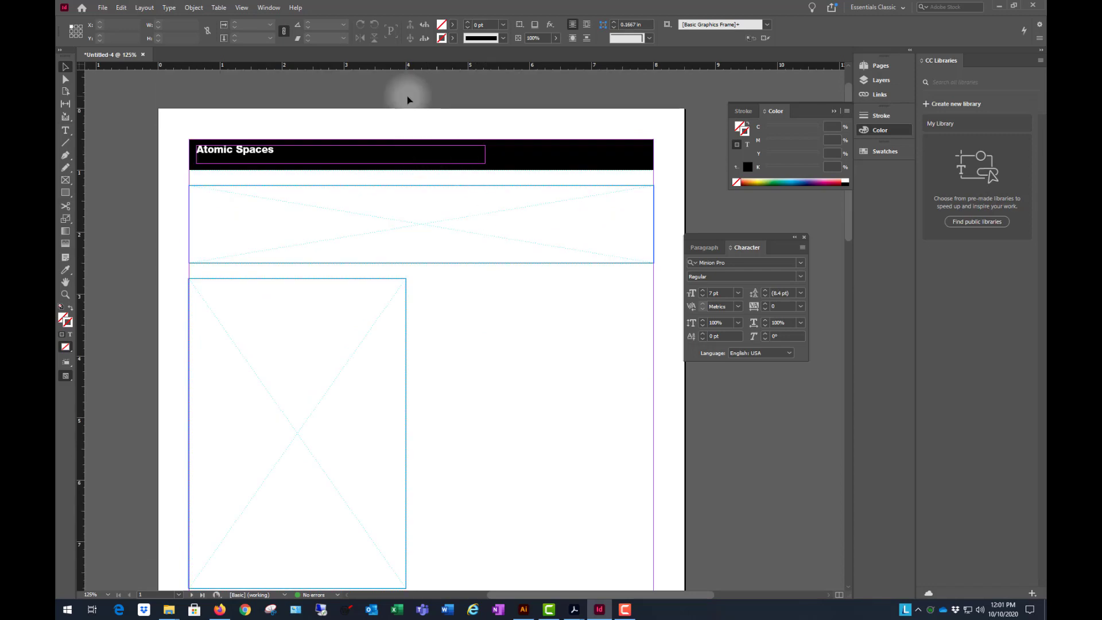
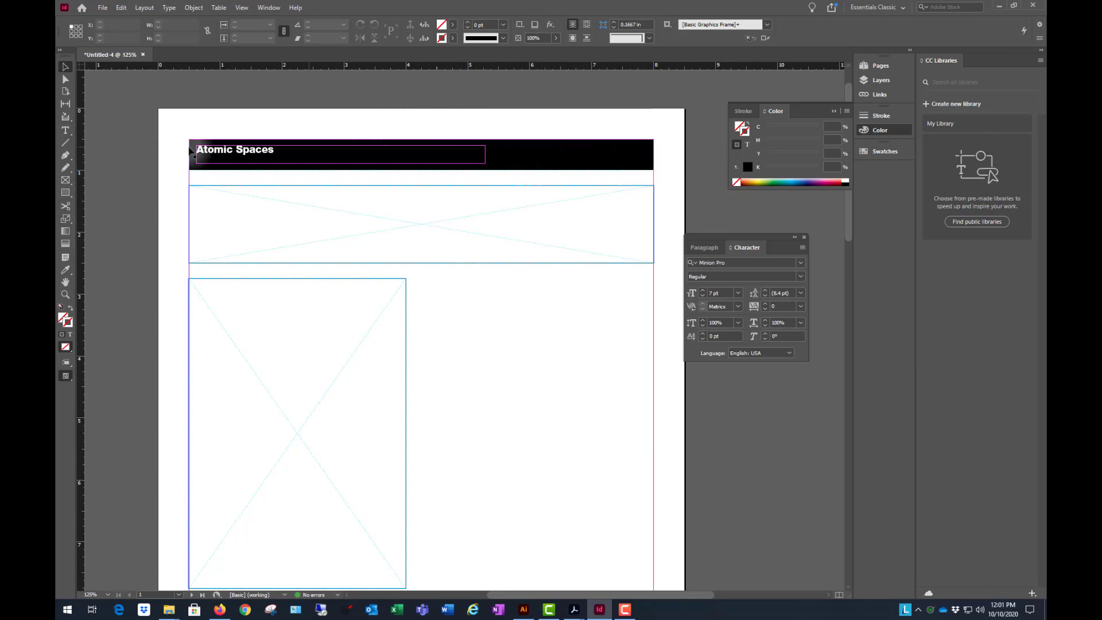
- Deselect the Atomic Spaces title and preview page 1 full screen to check it against the black bar
{"action": "left_click", "coordinate": [270, 154]}
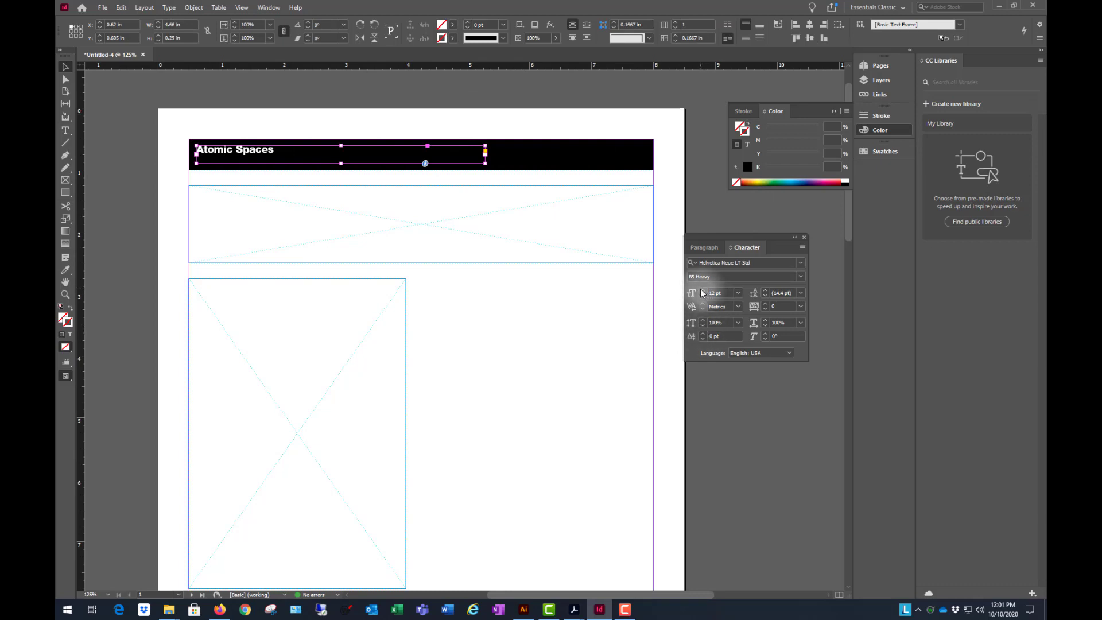
{"action": "left_click", "coordinate": [362, 101]}
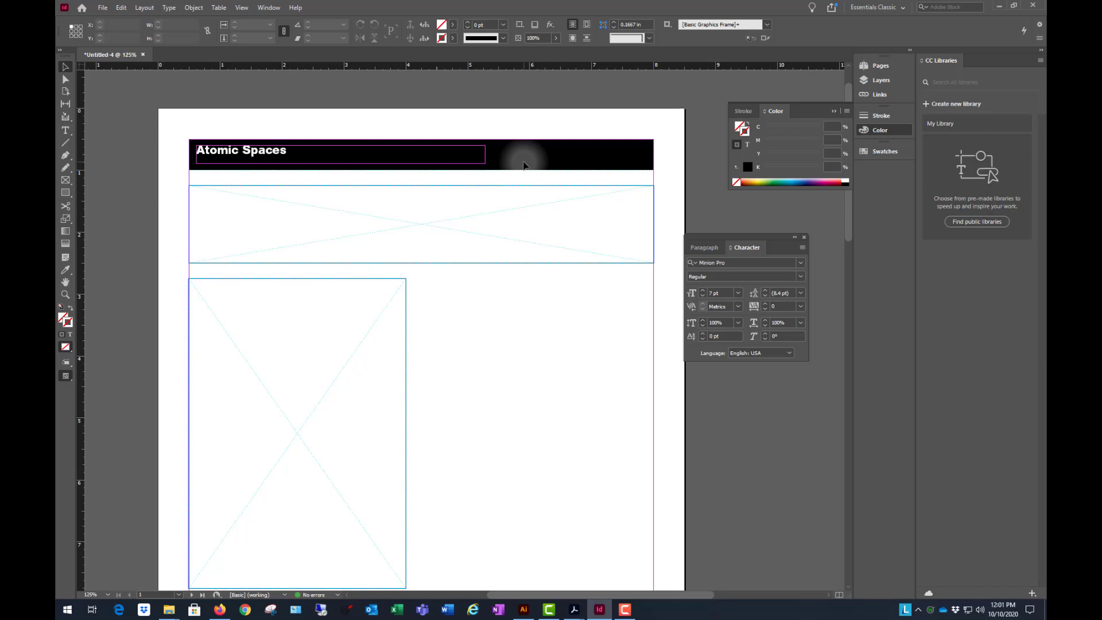
{"action": "key", "text": "shift+w"}
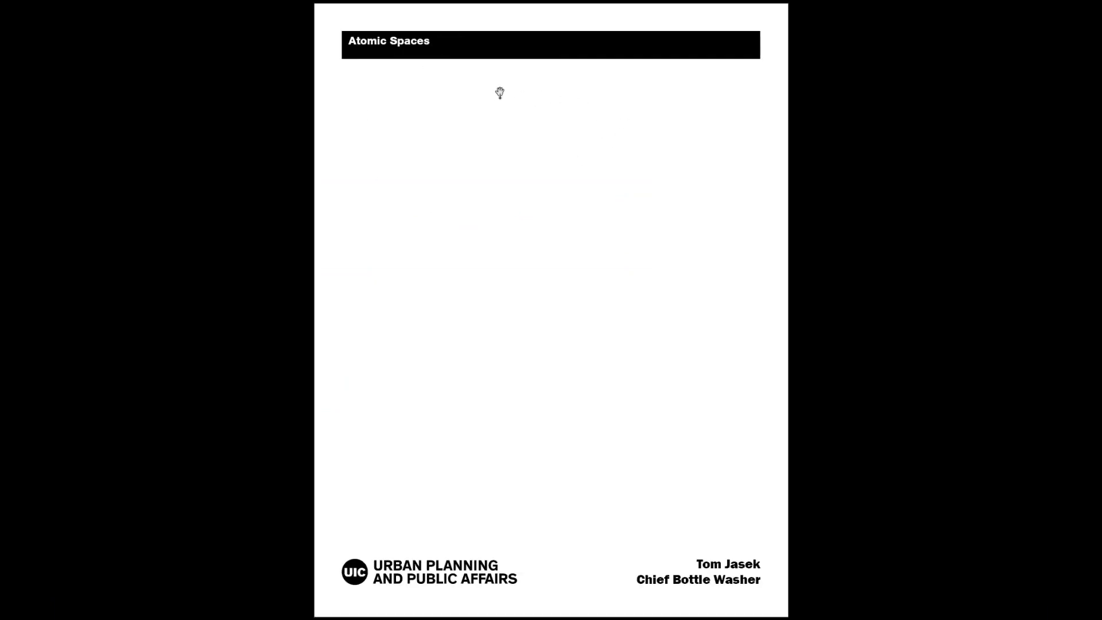
{"action": "key", "text": "shift+w"}
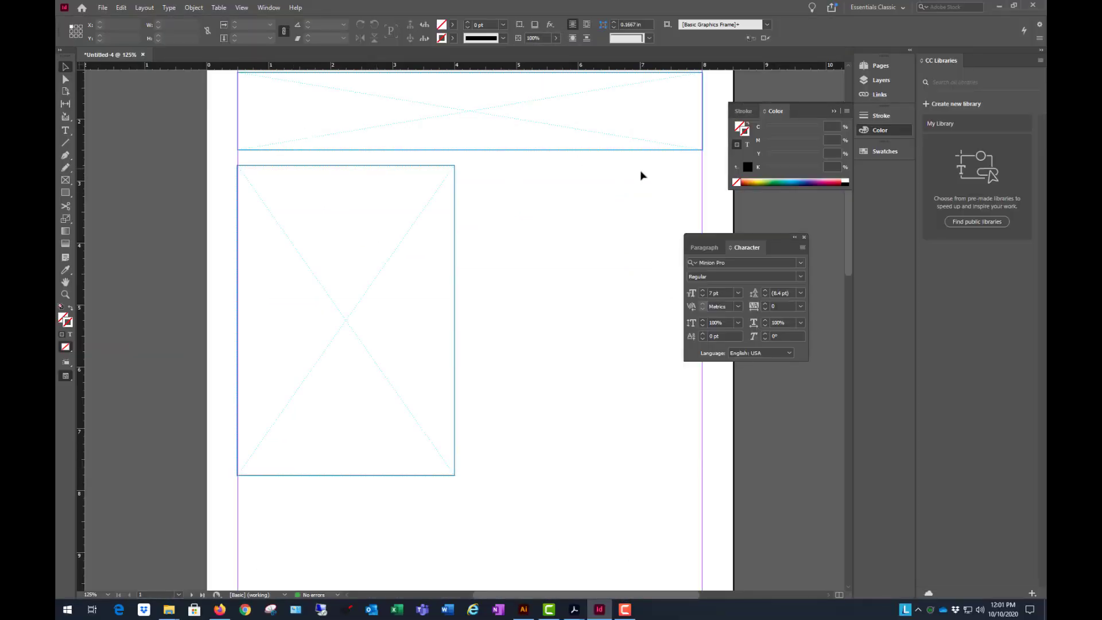
- Open A-Master and set the black title bar's height to 0.35 in
{"action": "scroll", "coordinate": [502, 253], "scroll_direction": "up", "scroll_amount": 3}
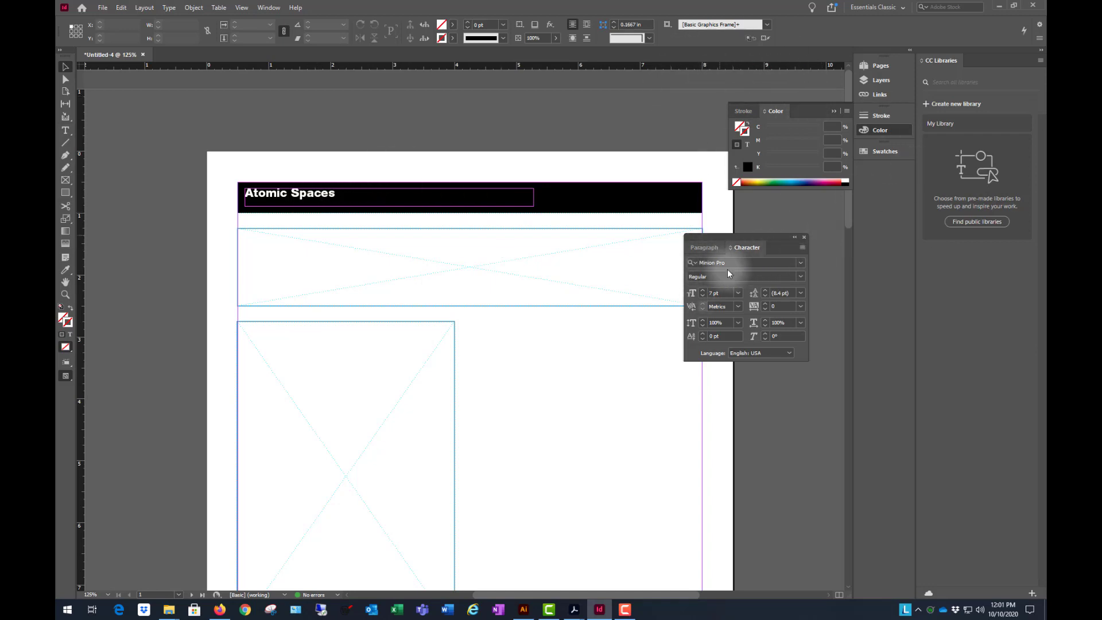
{"action": "left_click", "coordinate": [882, 65]}
{"action": "left_click", "coordinate": [857, 69]}
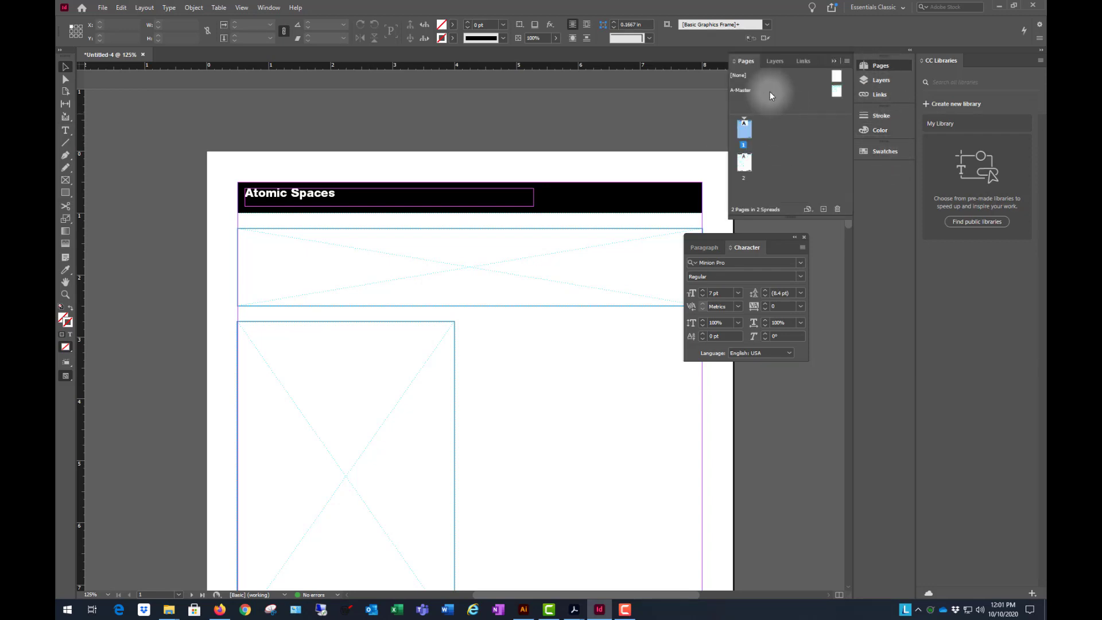
{"action": "double_click", "coordinate": [844, 91]}
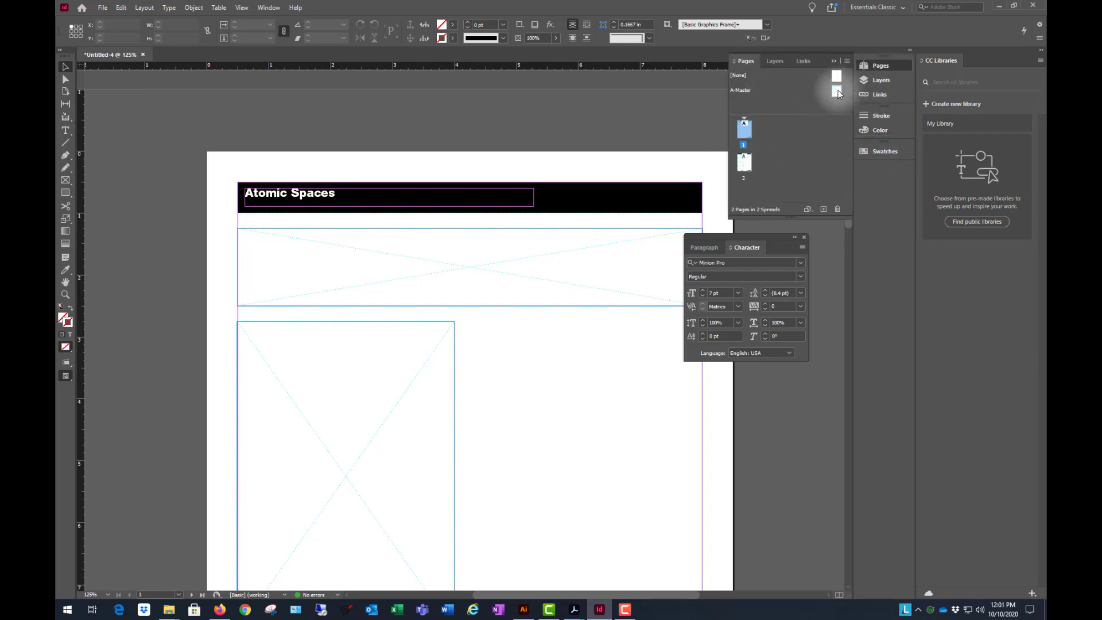
{"action": "left_click", "coordinate": [591, 201]}
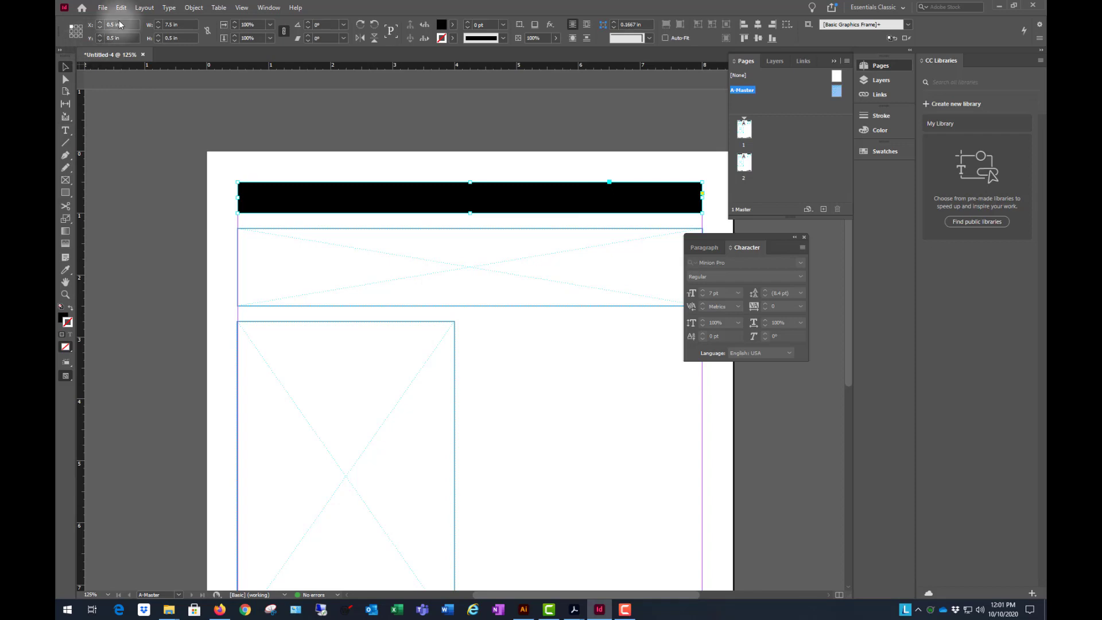
{"action": "left_click", "coordinate": [187, 26]}
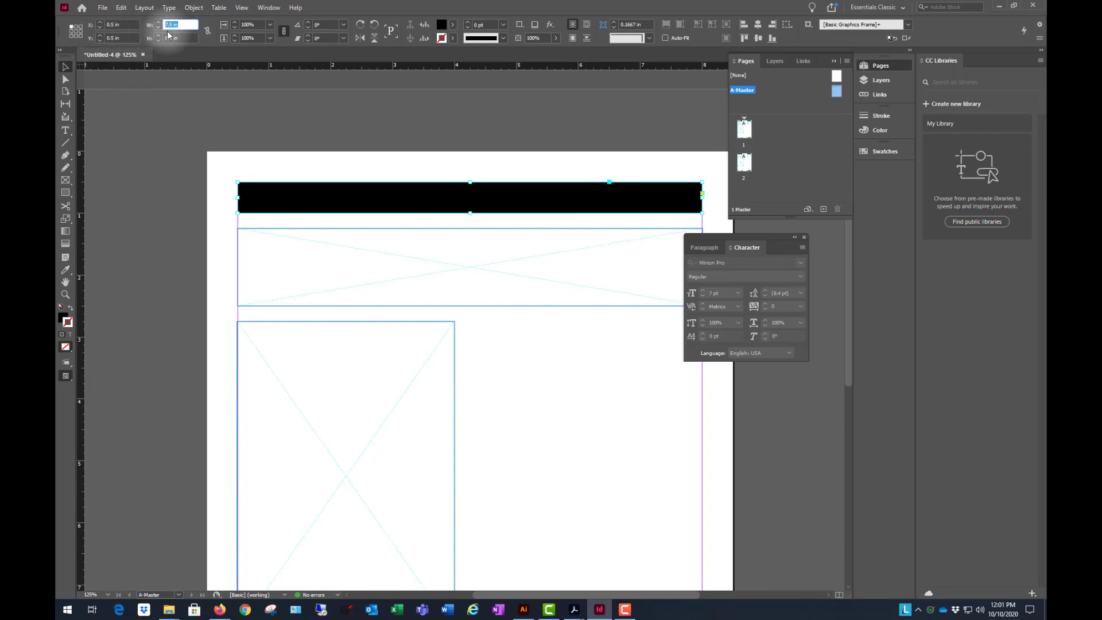
{"action": "key", "text": "Tab"}
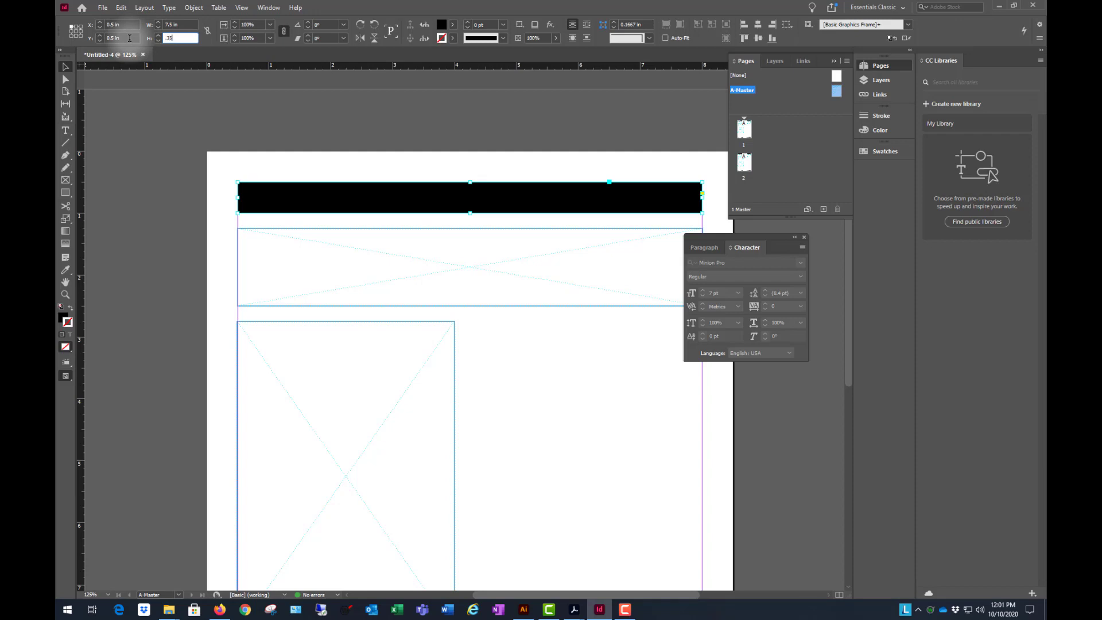
{"action": "type", "text": ".35"}
{"action": "key", "text": "Return"}
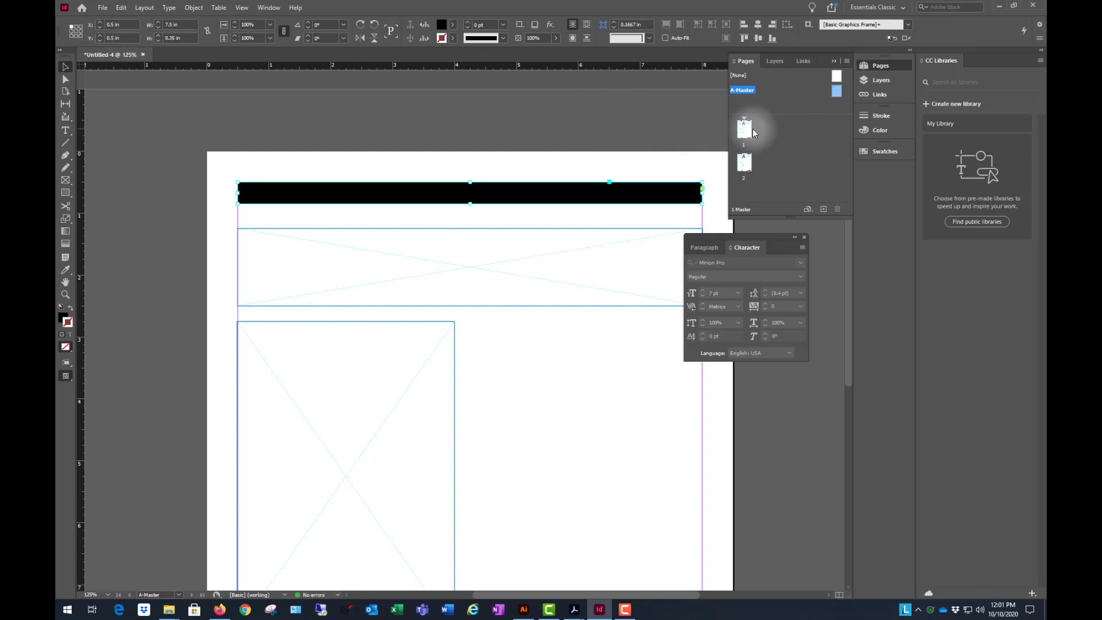
- Return to page 1 and preview it full screen to check the title on the resized bar
{"action": "double_click", "coordinate": [746, 131]}
{"action": "left_click", "coordinate": [431, 130]}
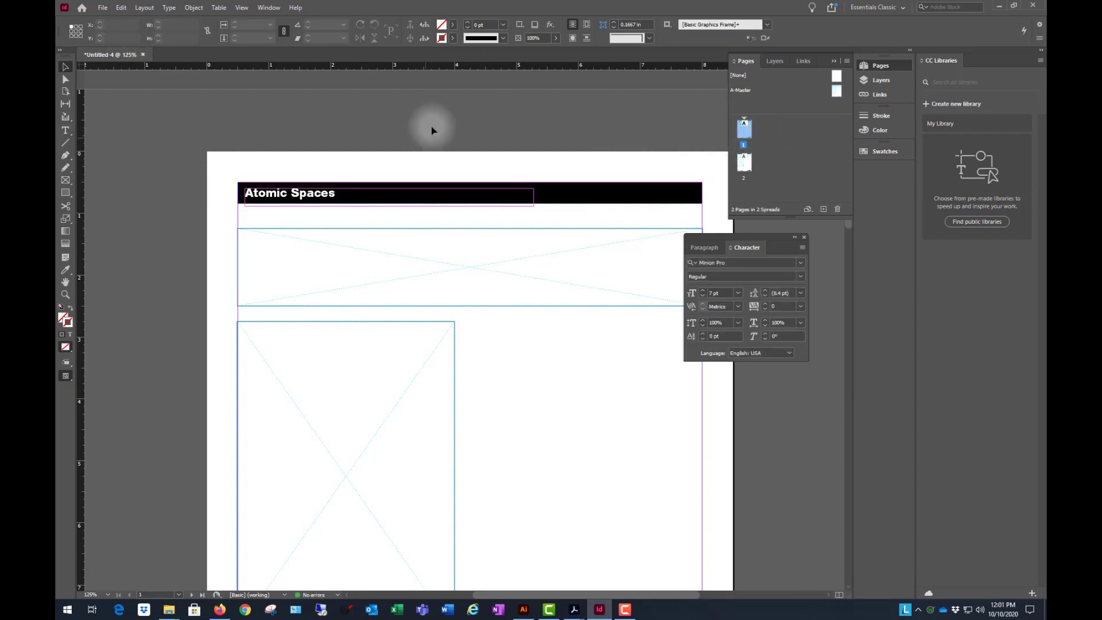
{"action": "key", "text": "shift+w"}
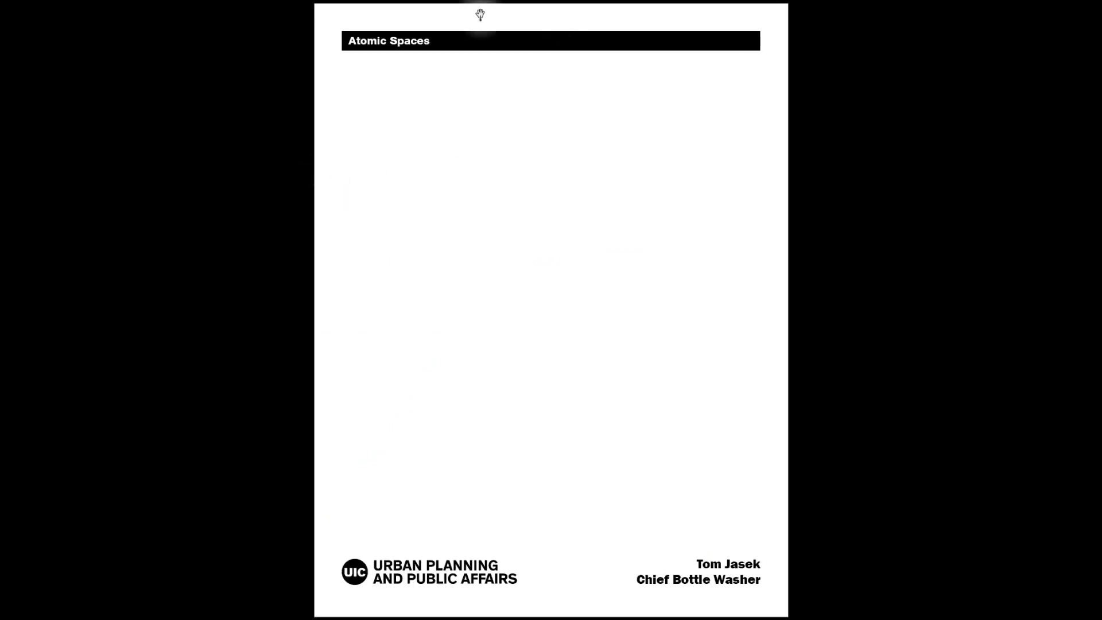
{"action": "key", "text": "Escape"}
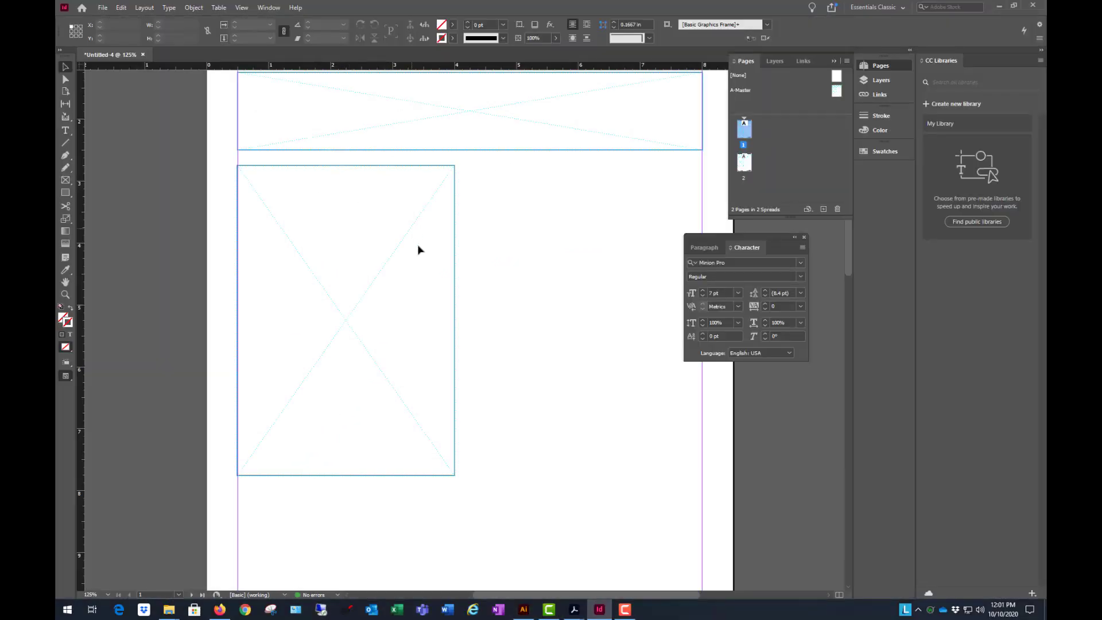
- Make Photos the active layer on page 1
{"action": "scroll", "coordinate": [418, 250], "scroll_direction": "up", "scroll_amount": 3}
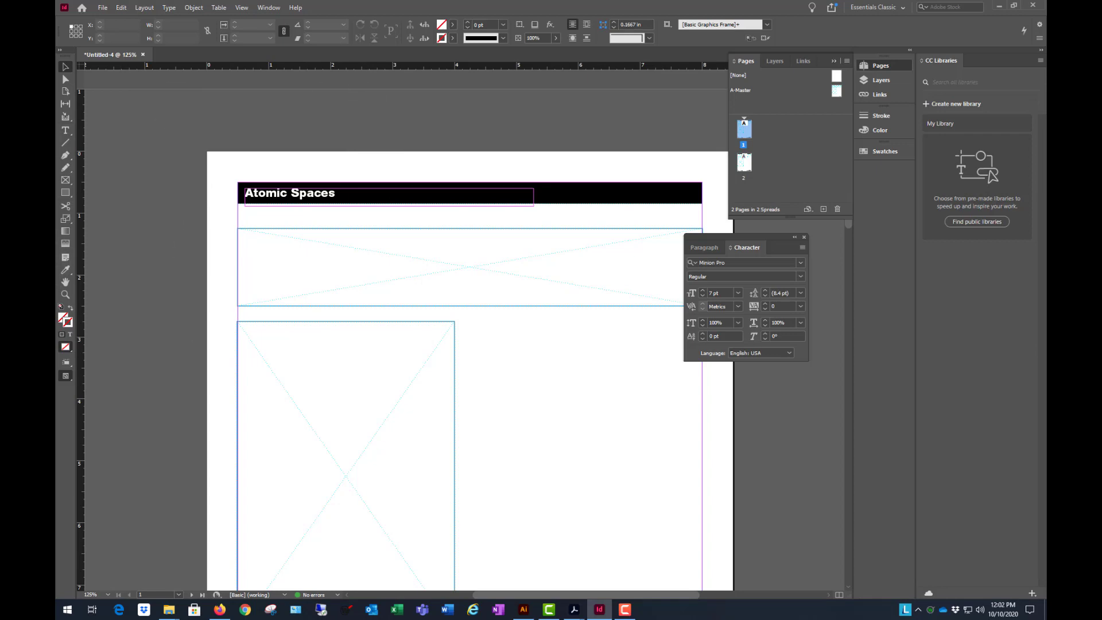
{"action": "key", "text": "ctrl+minus"}
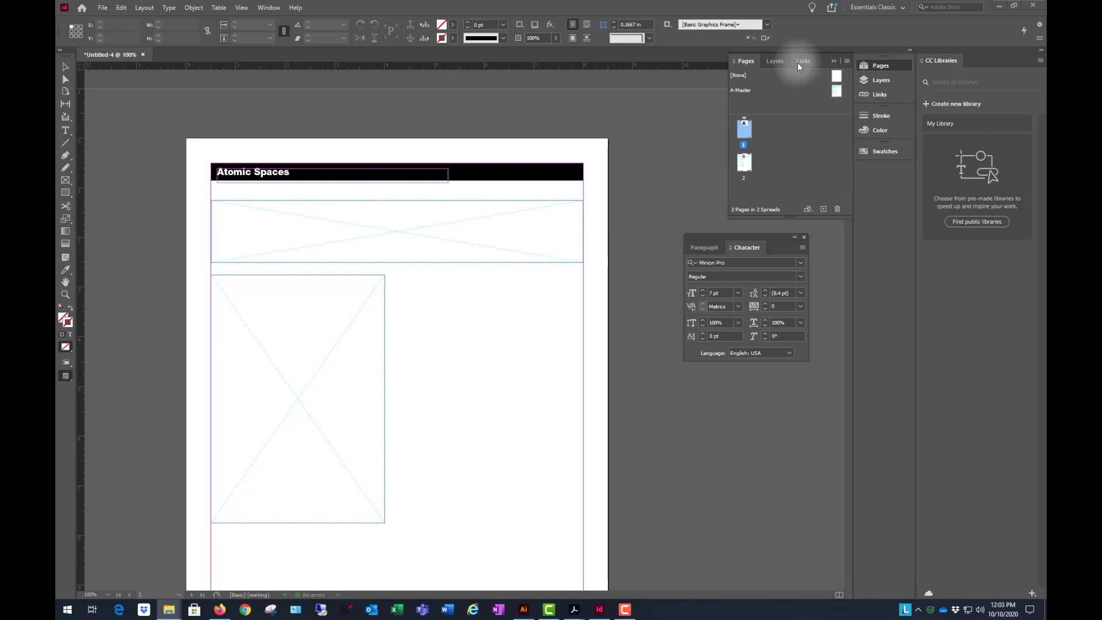
{"action": "left_click", "coordinate": [775, 61]}
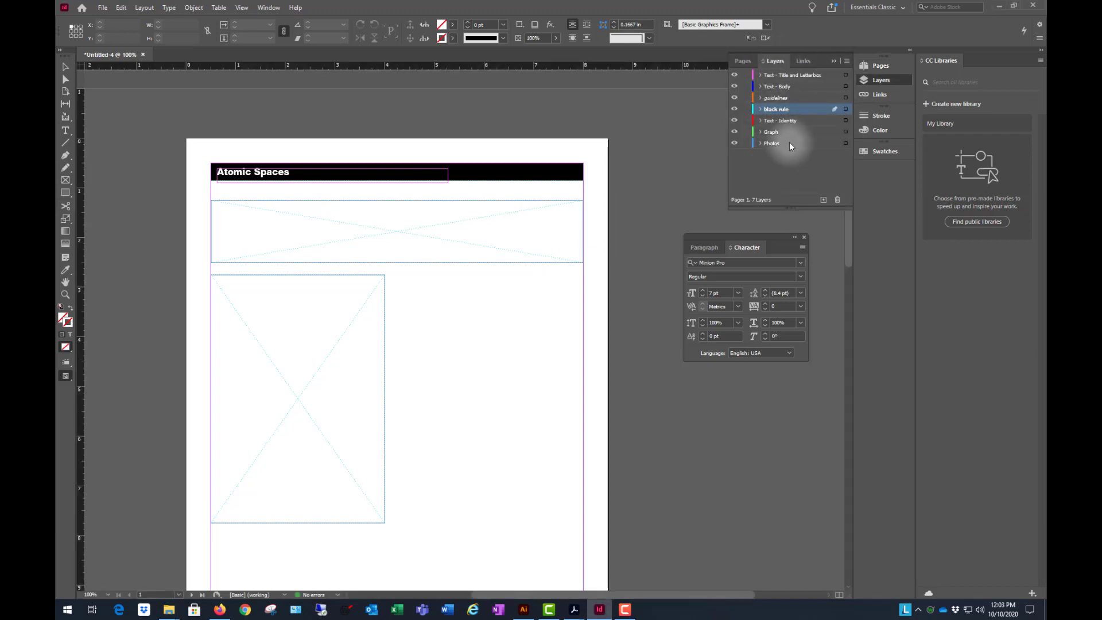
{"action": "left_click", "coordinate": [790, 142]}
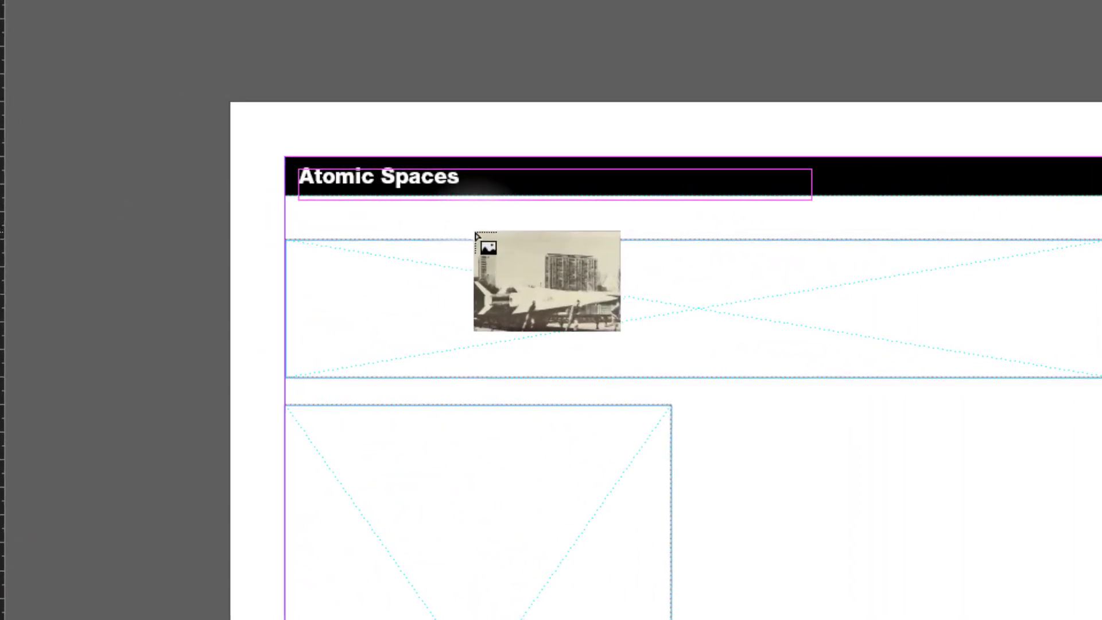
- Try placing the rocket photo on the blank page area and in both placeholder frames, undoing each placement
{"action": "left_click", "coordinate": [734, 423]}
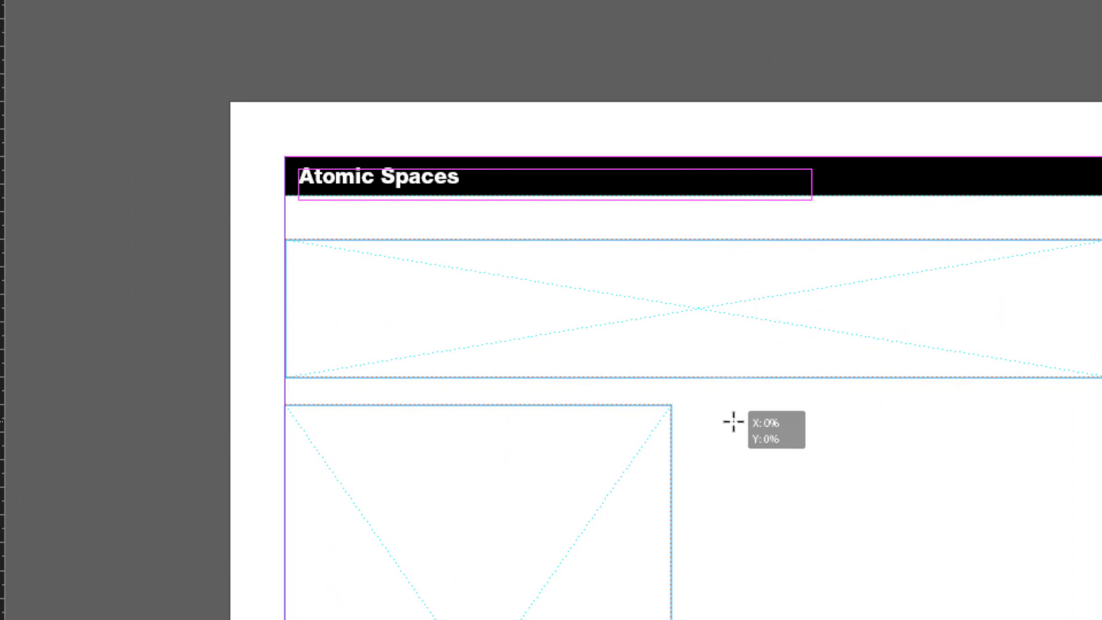
{"action": "key", "text": "ctrl+z"}
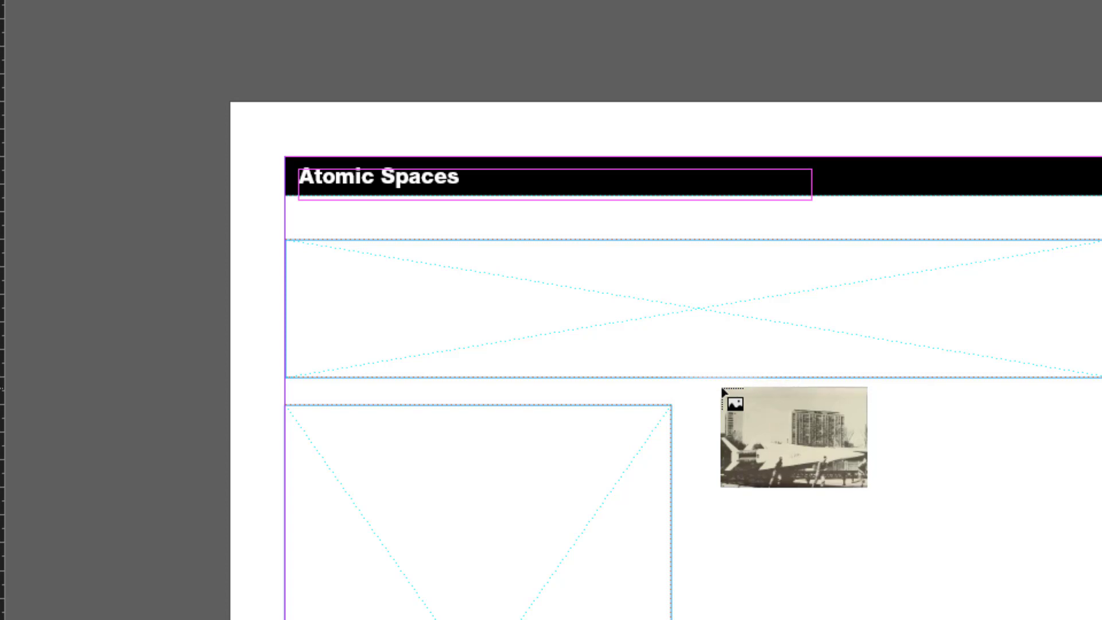
{"action": "left_click", "coordinate": [722, 377]}
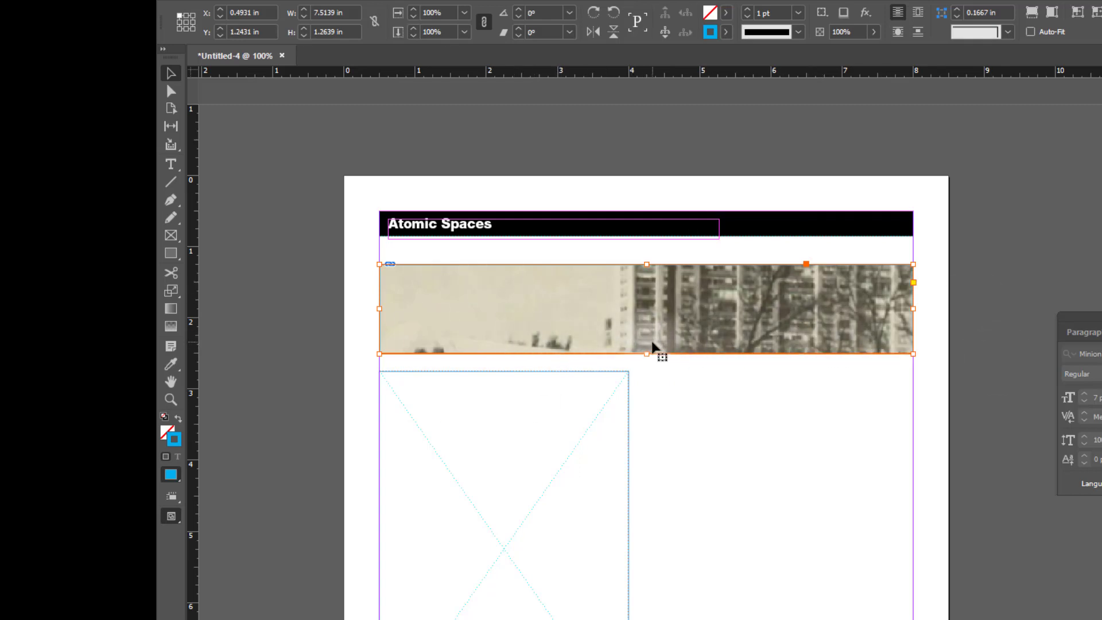
{"action": "key", "text": "ctrl+z"}
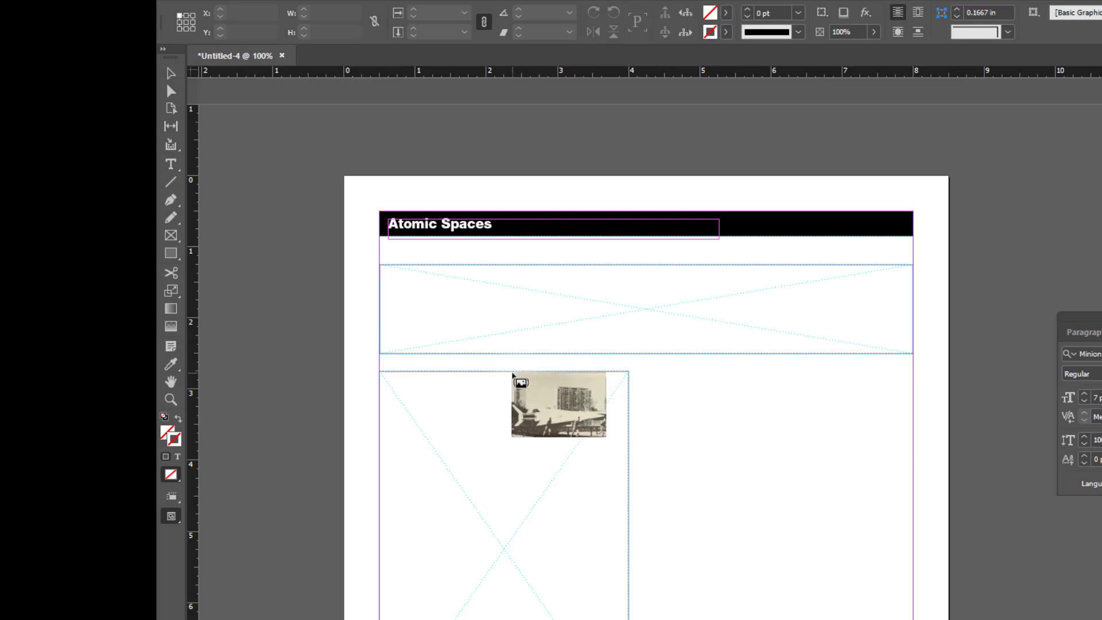
{"action": "left_click", "coordinate": [512, 376]}
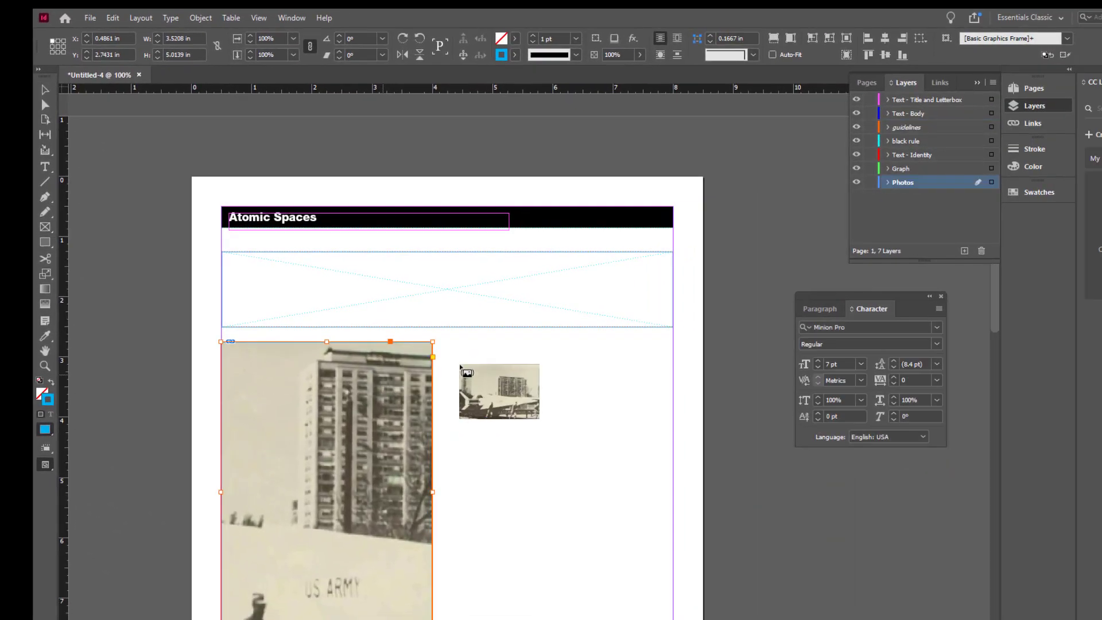
{"action": "key", "text": "ctrl+z"}
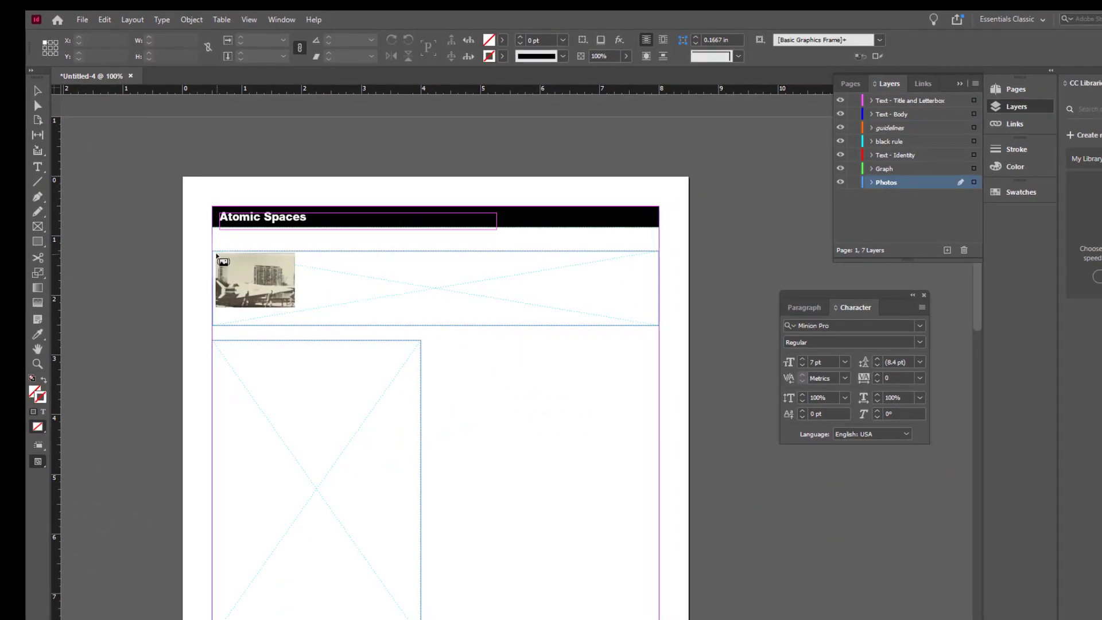
- Place the rocket photo about 4.66 in wide from X 0.5, Y 1.25 in, and crop its frame to the banner placeholder's height
{"action": "left_click_drag", "start_coordinate": [213, 251], "coordinate": [491, 401]}
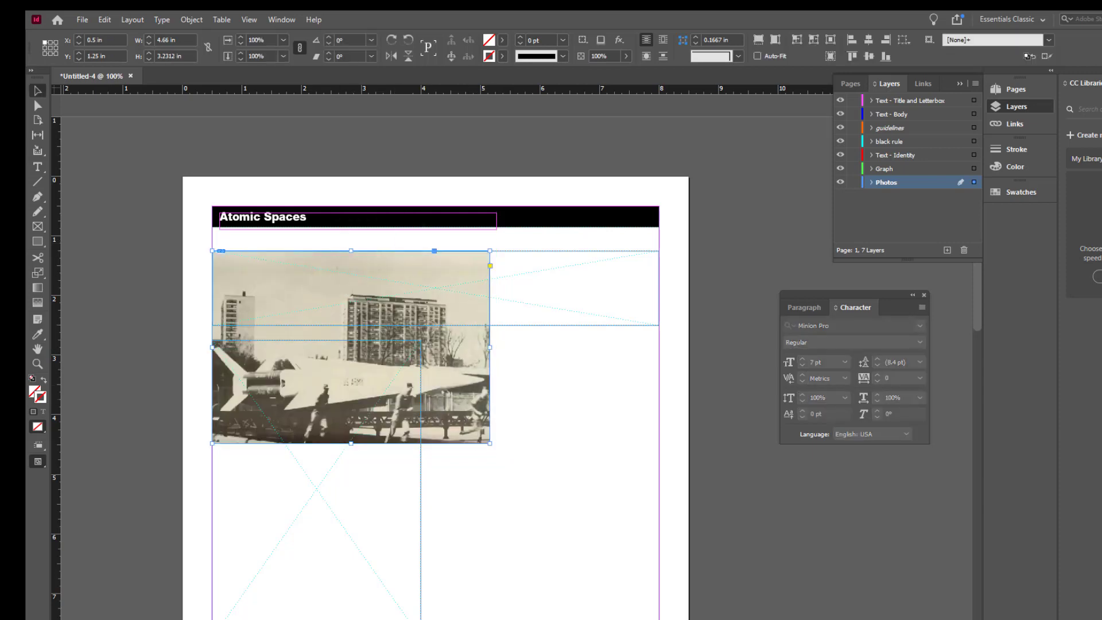
{"action": "key", "text": "alt+Tab"}
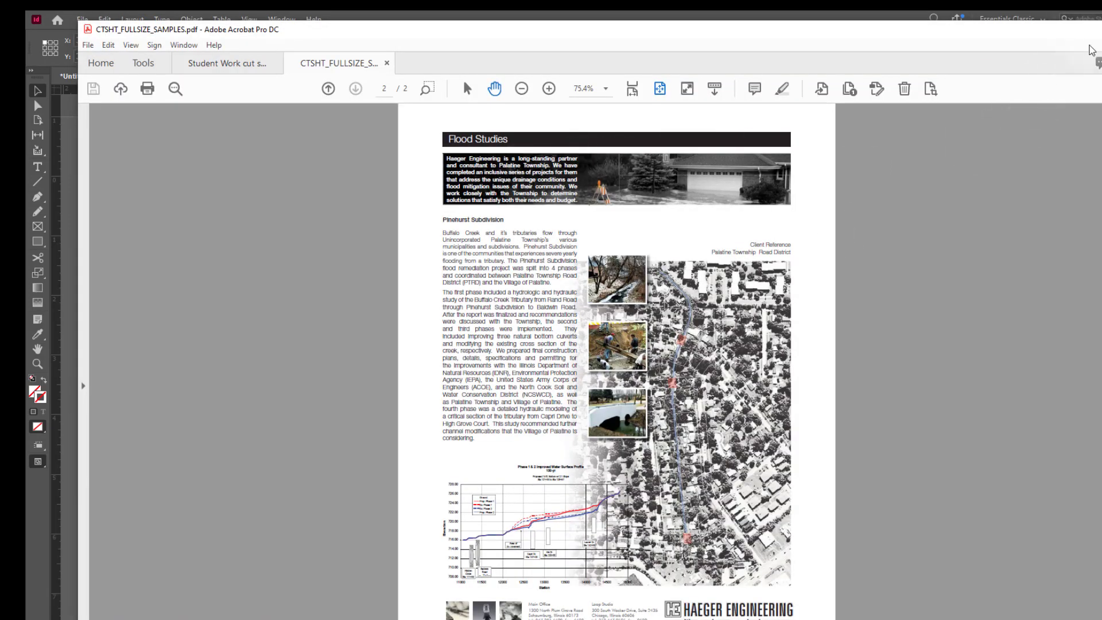
{"action": "key", "text": "alt+Tab"}
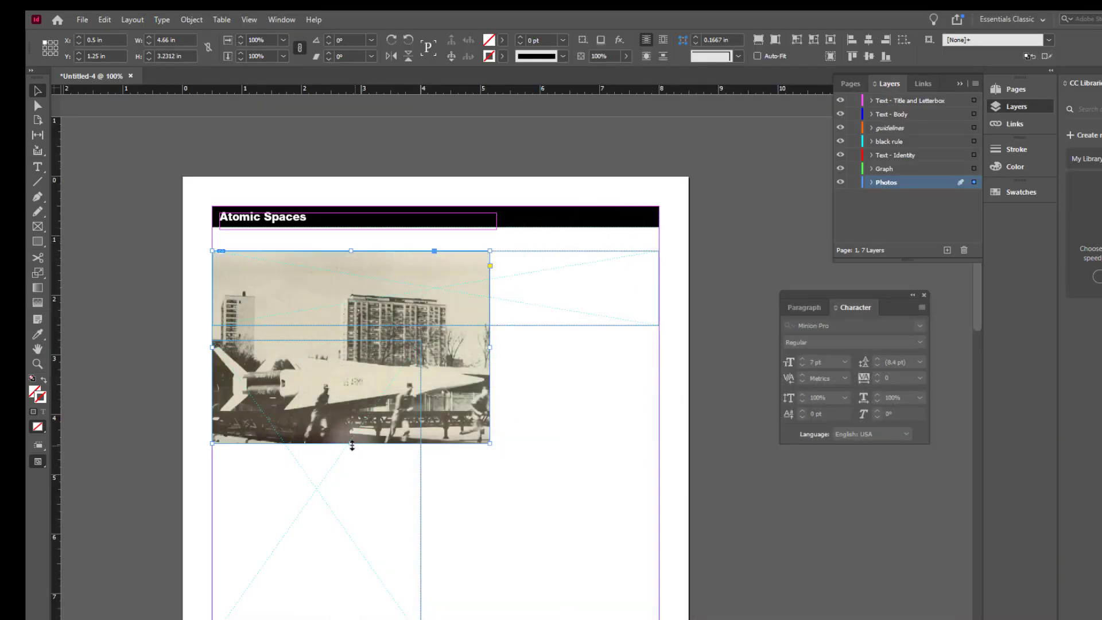
{"action": "left_click_drag", "start_coordinate": [352, 444], "coordinate": [401, 325]}
{"action": "left_click", "coordinate": [405, 303]}
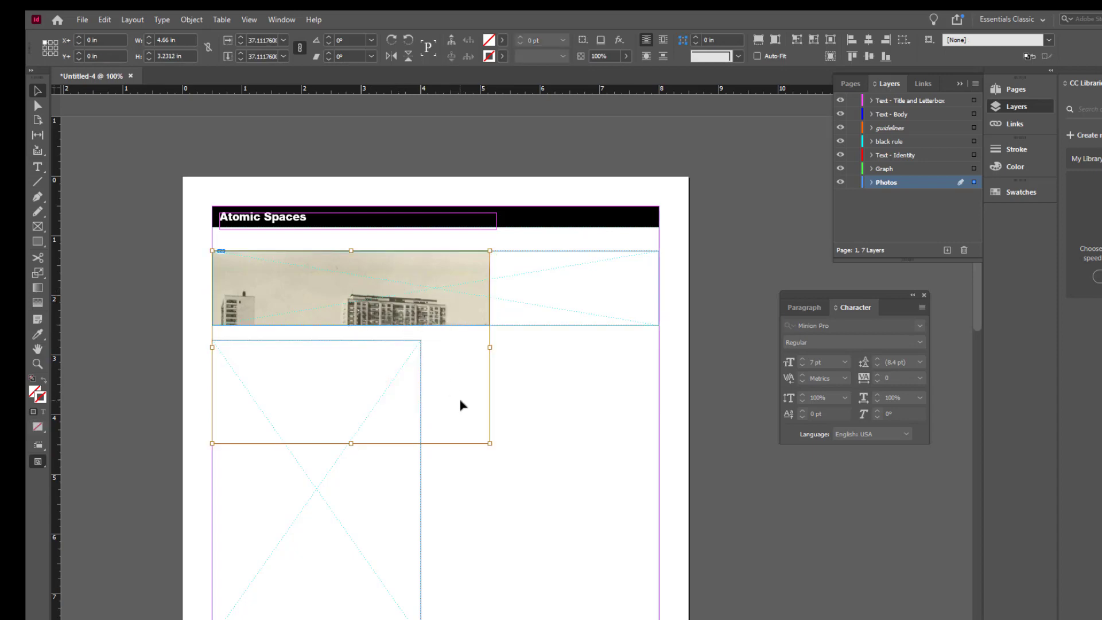
{"action": "left_click", "coordinate": [476, 386]}
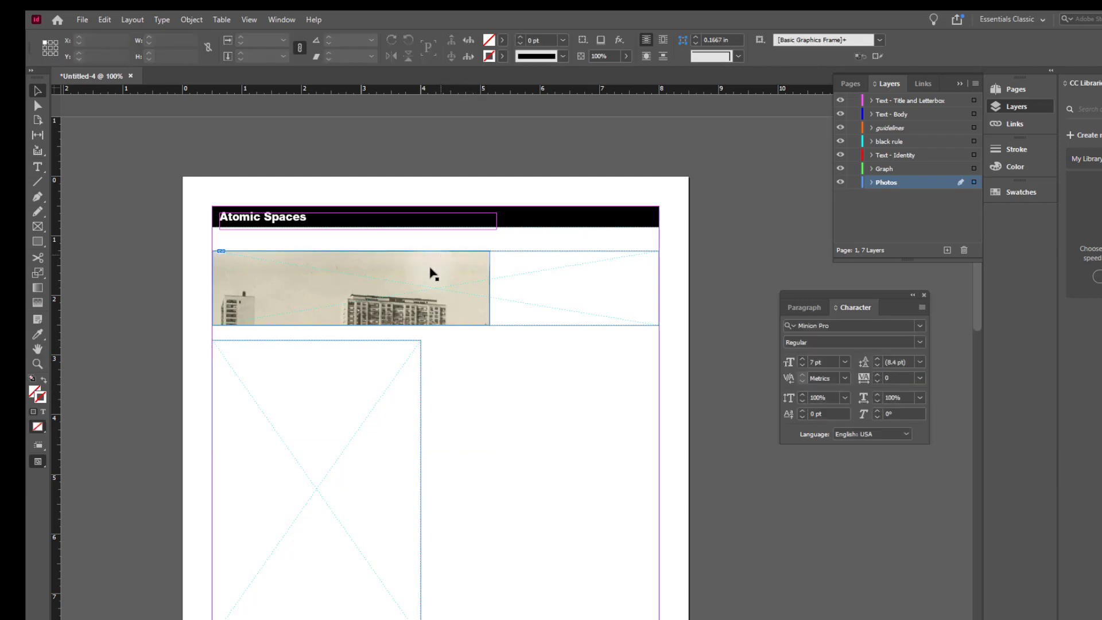
- Shift the photo up inside its frame to show the rocket and scale it down to about 4.33 by 3 in
{"action": "double_click", "coordinate": [429, 268]}
{"action": "left_click_drag", "start_coordinate": [425, 297], "coordinate": [432, 233]}
{"action": "mouse_move", "coordinate": [438, 287]}
{"action": "left_mouse_down"}
{"action": "mouse_move", "coordinate": [423, 296]}
{"action": "mouse_move", "coordinate": [423, 279]}
{"action": "left_mouse_up"}
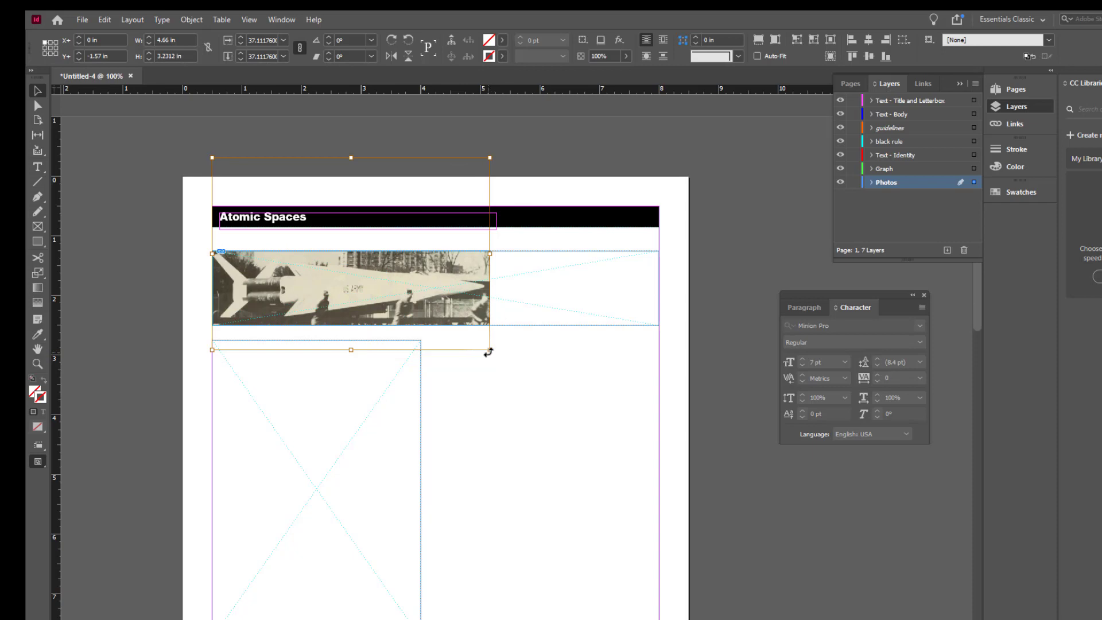
{"action": "left_click_drag", "start_coordinate": [488, 352], "coordinate": [455, 338]}
{"action": "left_click_drag", "start_coordinate": [408, 287], "coordinate": [398, 294]}
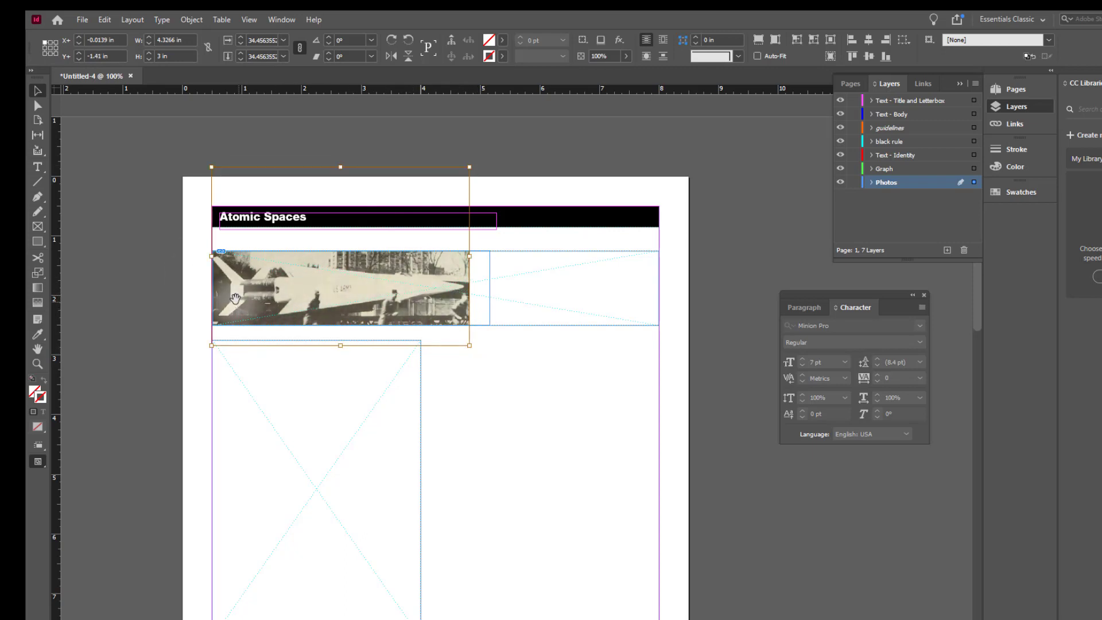
- Align the rocket photo's left edge with its frame, at an offset of X 0 and Y about -1.41 in
{"action": "scroll", "coordinate": [235, 301], "scroll_direction": "up", "scroll_amount": 5}
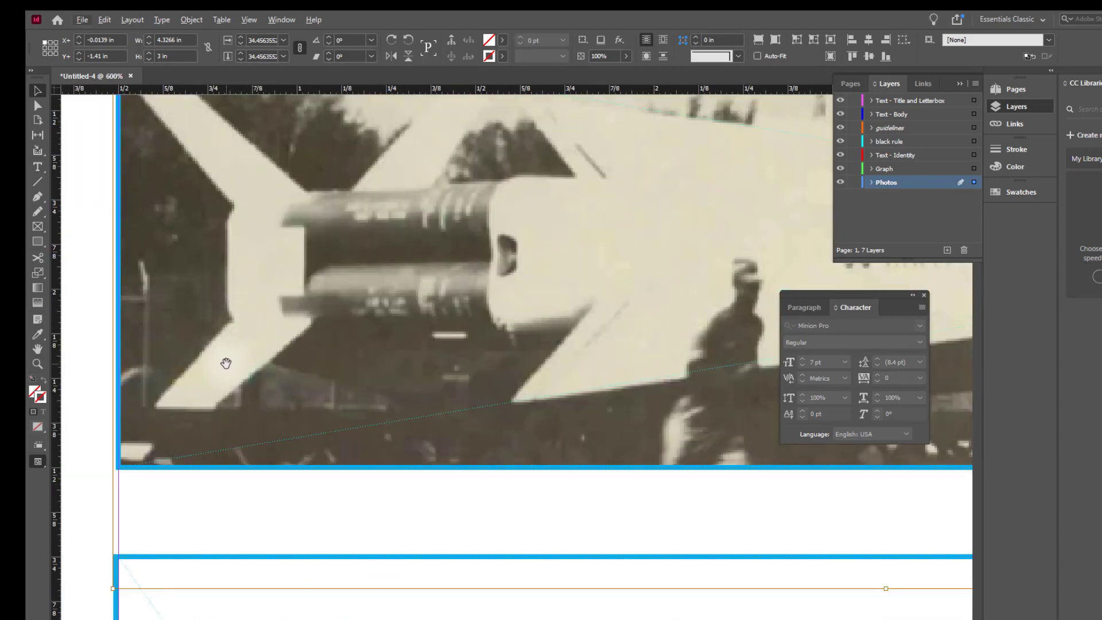
{"action": "left_click_drag", "start_coordinate": [228, 357], "coordinate": [236, 357]}
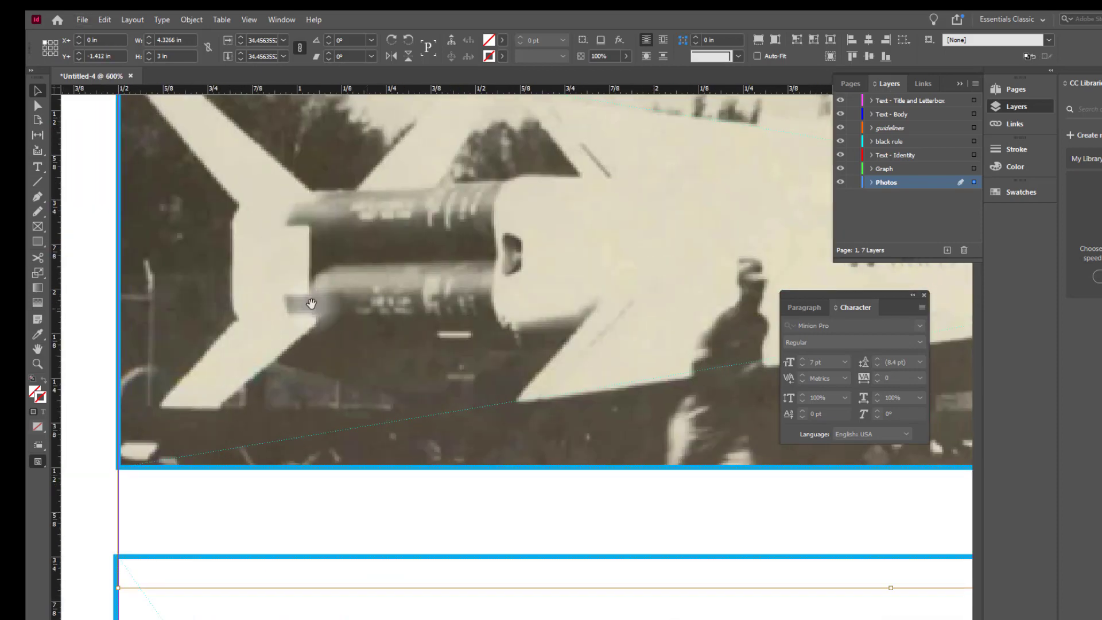
{"action": "scroll", "coordinate": [211, 319], "scroll_direction": "down", "scroll_amount": 5}
{"action": "scroll", "coordinate": [341, 229], "scroll_direction": "up", "scroll_amount": 1}
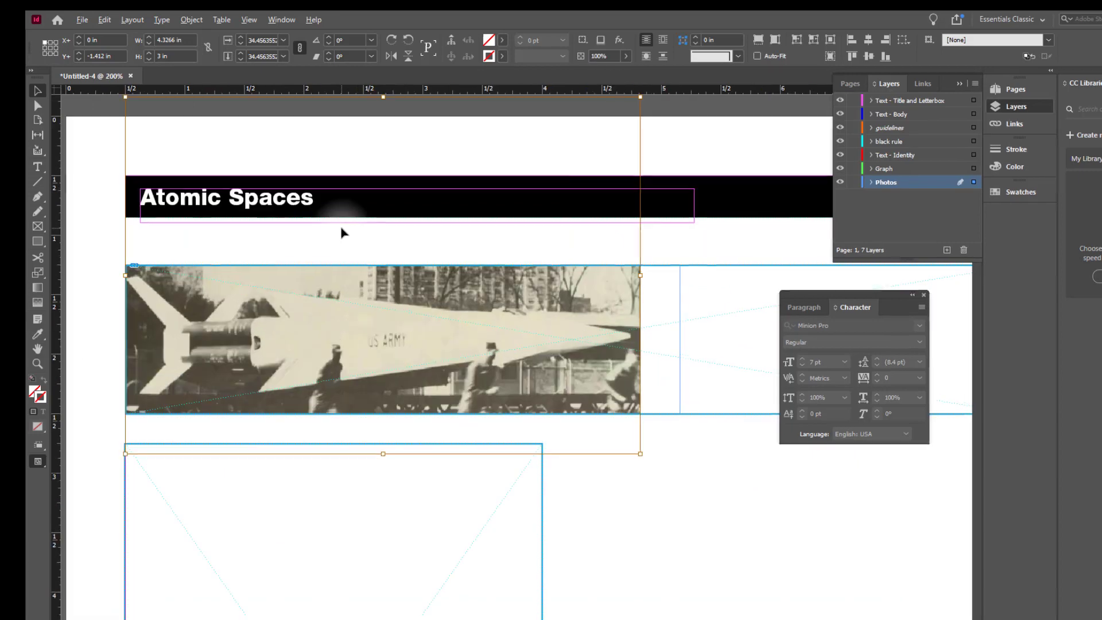
{"action": "scroll", "coordinate": [304, 385], "scroll_direction": "down", "scroll_amount": 2}
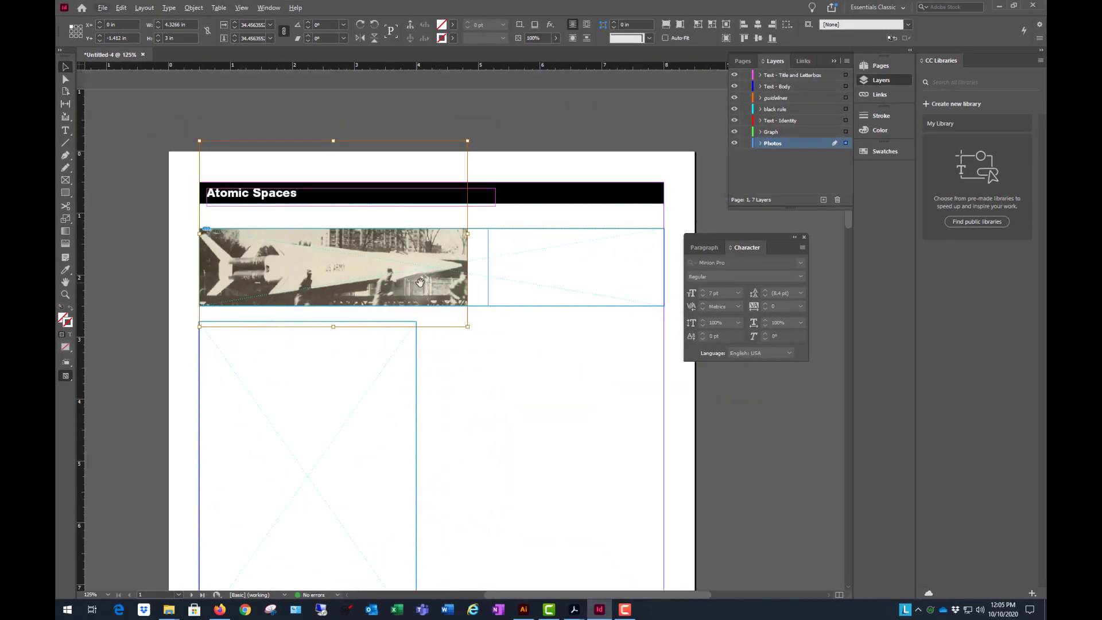
- Scale the rocket photo inside its frame to about 4.03 by 2.79 in and reposition it at X 0, Y about -1.29 in
{"action": "left_click_drag", "start_coordinate": [466, 327], "coordinate": [437, 312]}
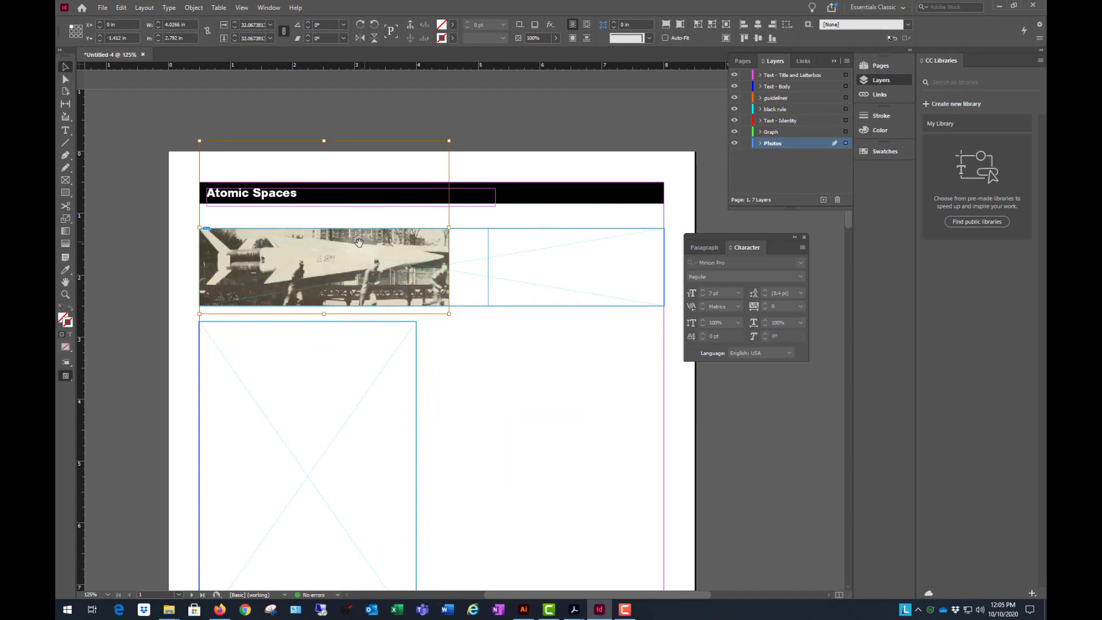
{"action": "left_click_drag", "start_coordinate": [358, 243], "coordinate": [360, 299]}
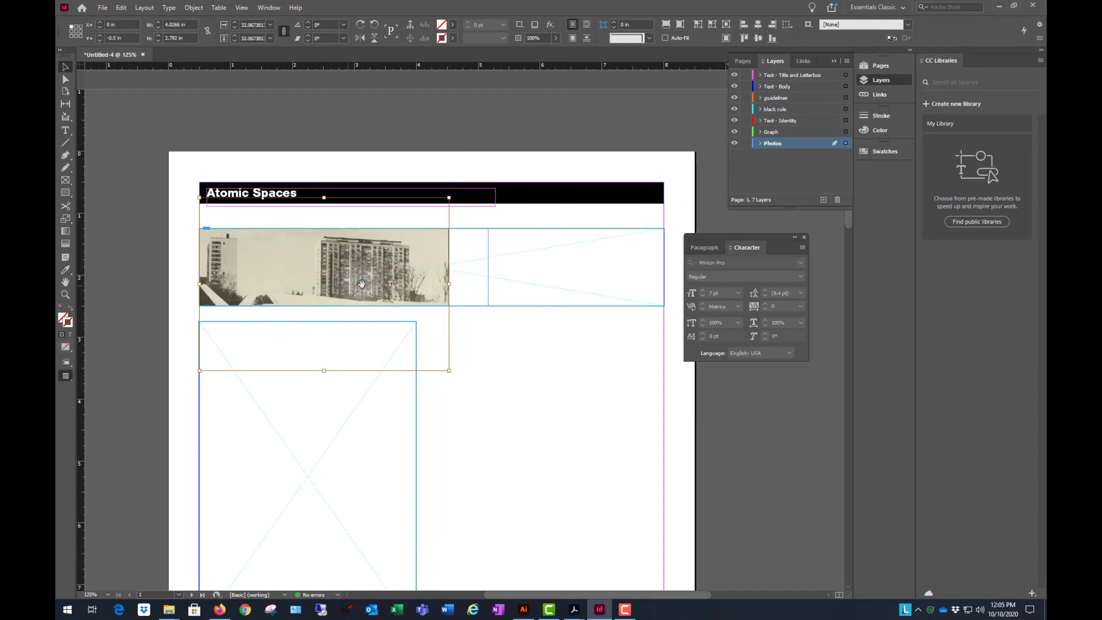
{"action": "left_click_drag", "start_coordinate": [332, 272], "coordinate": [326, 225]}
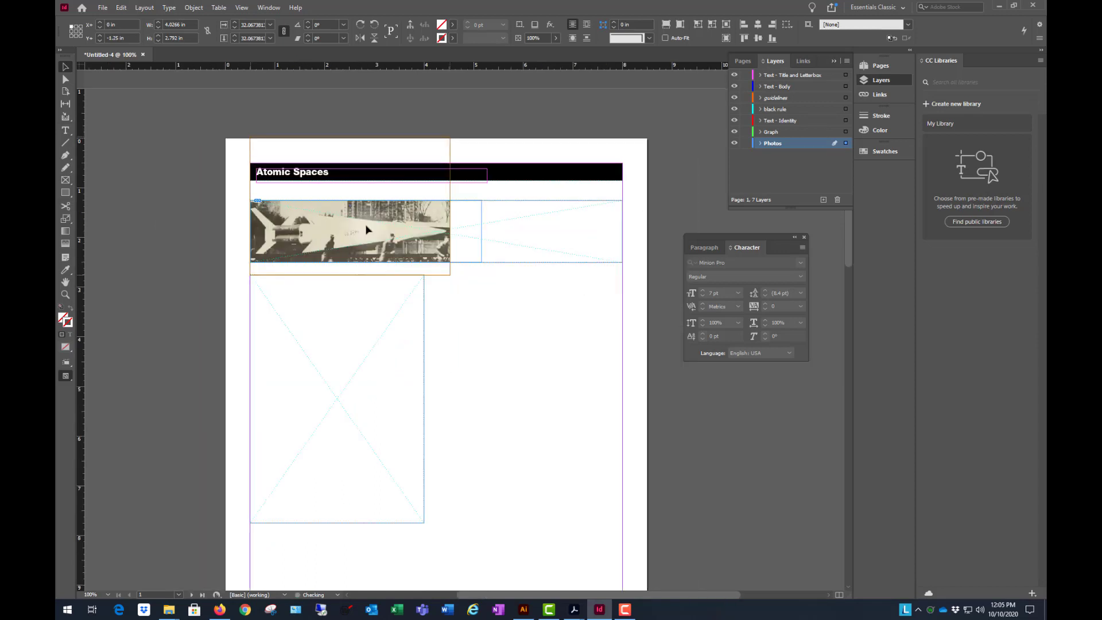
{"action": "left_click_drag", "start_coordinate": [366, 229], "coordinate": [366, 227]}
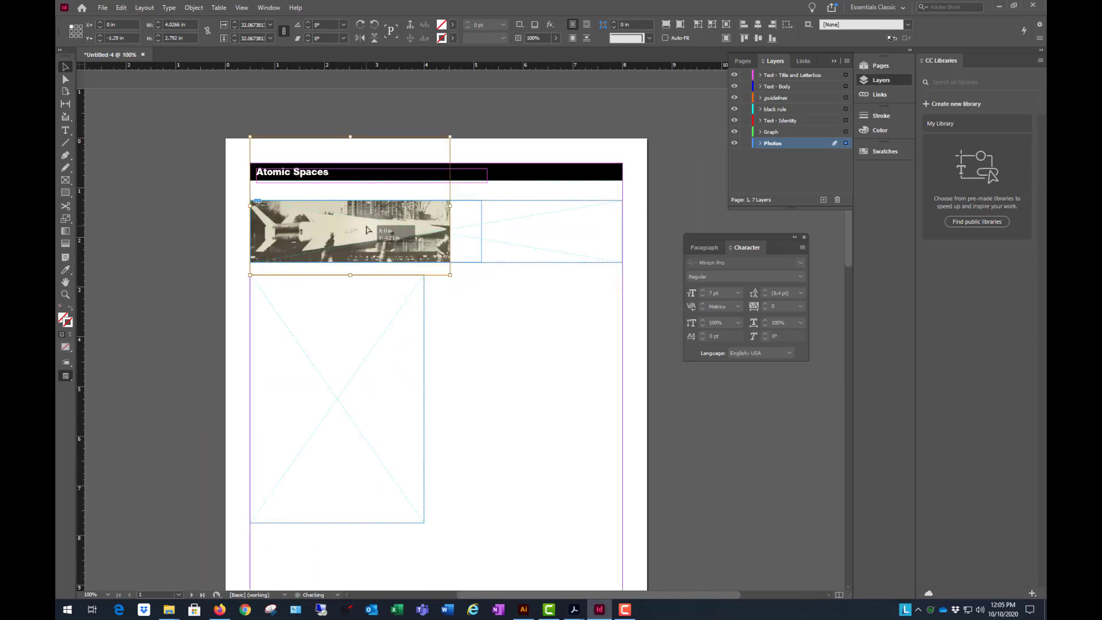
{"action": "left_click", "coordinate": [491, 287]}
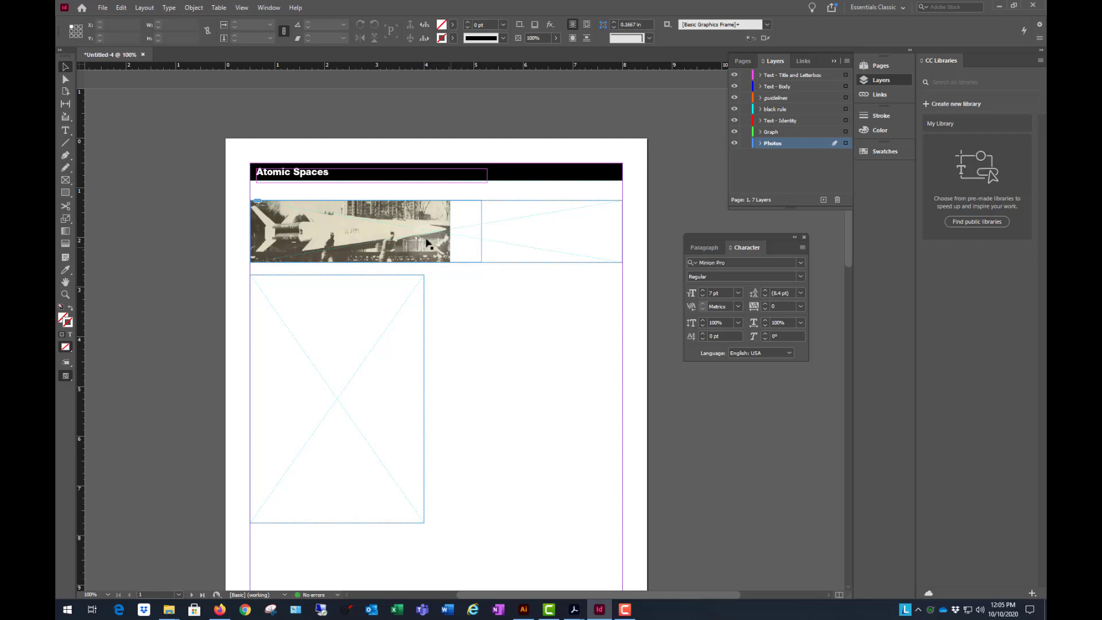
- Extend the photo frame to the page's right margin and crop its left edge to X 3.93 in, making it about 4.07 in wide
{"action": "left_click", "coordinate": [480, 243]}
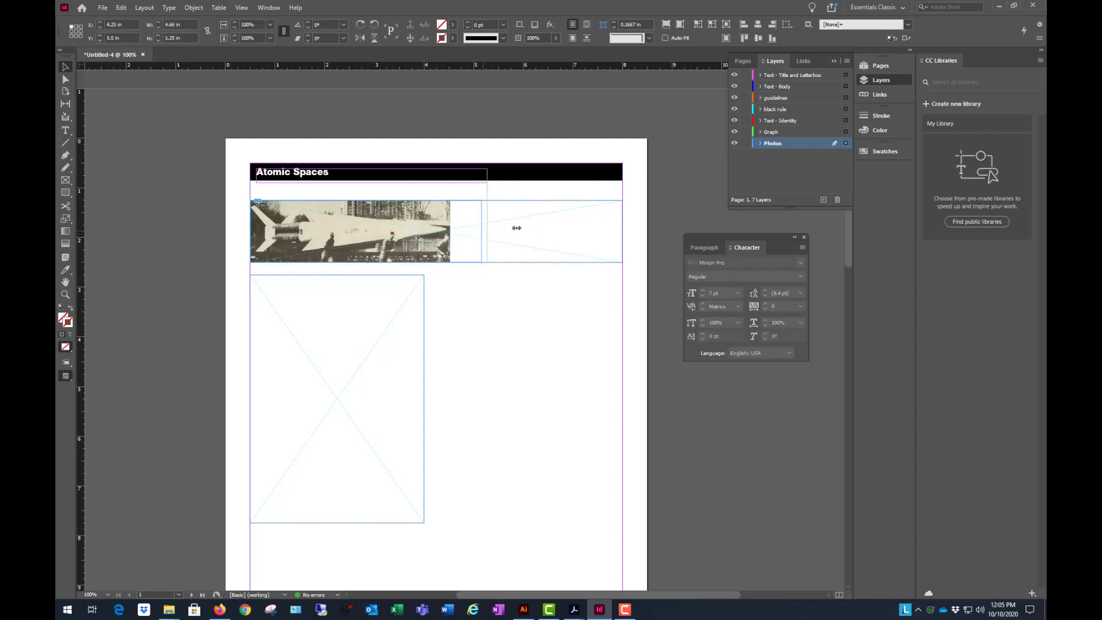
{"action": "left_click_drag", "start_coordinate": [516, 228], "coordinate": [622, 237]}
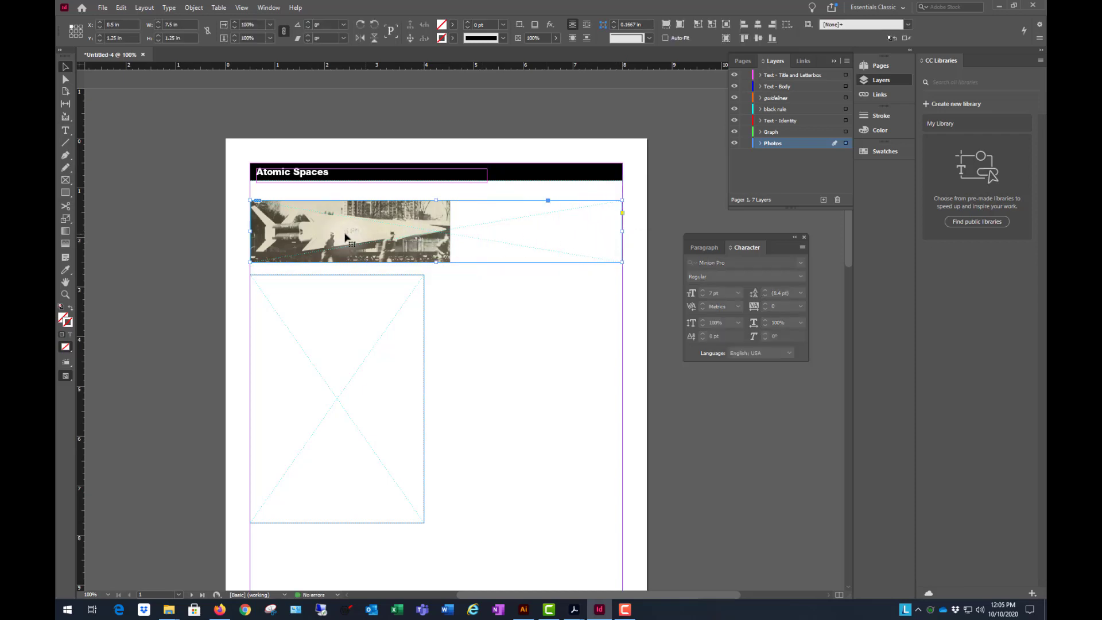
{"action": "left_click_drag", "start_coordinate": [250, 231], "coordinate": [421, 235]}
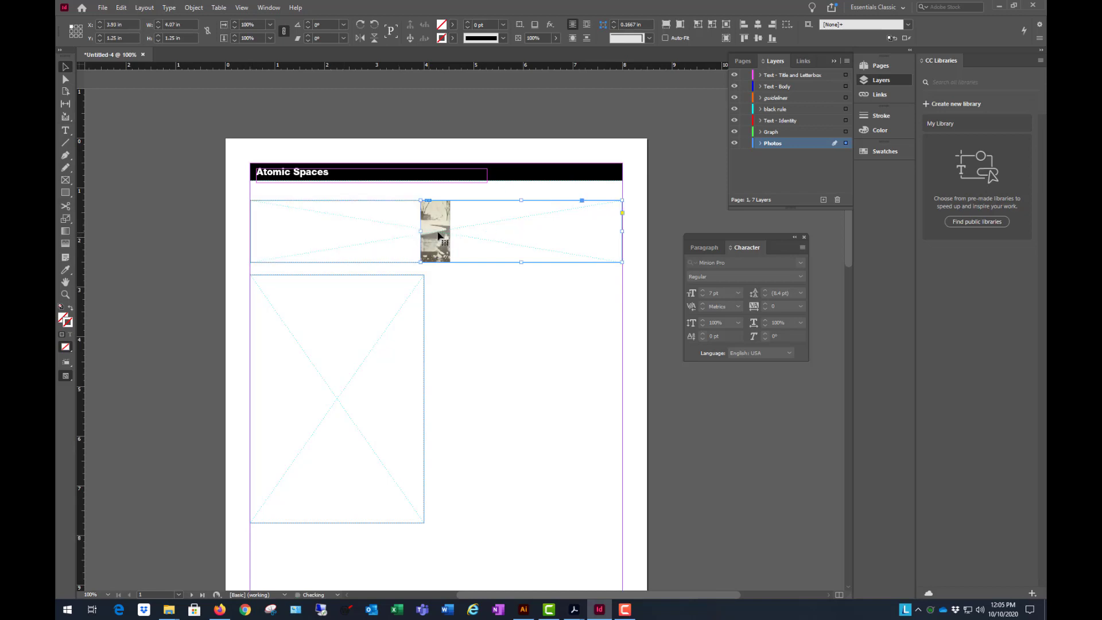
- Shift the rocket photo inside its cropped frame until it meets the right margin, at an offset of about X 0.05, Y -1.29 in
{"action": "left_click", "coordinate": [439, 235]}
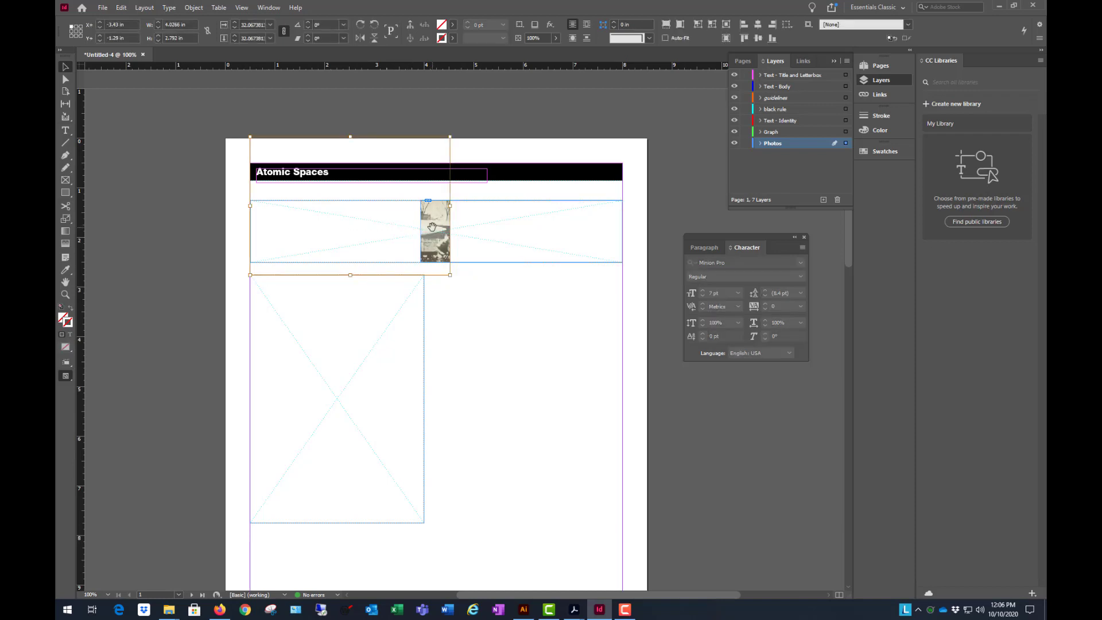
{"action": "left_click_drag", "start_coordinate": [436, 229], "coordinate": [610, 236]}
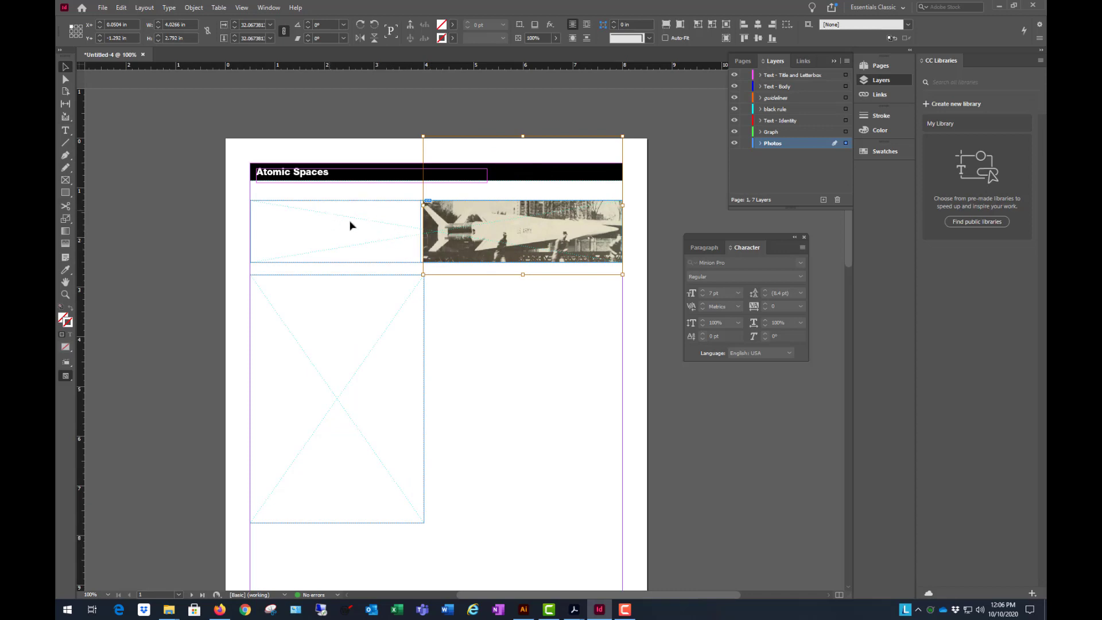
{"action": "left_click", "coordinate": [678, 196]}
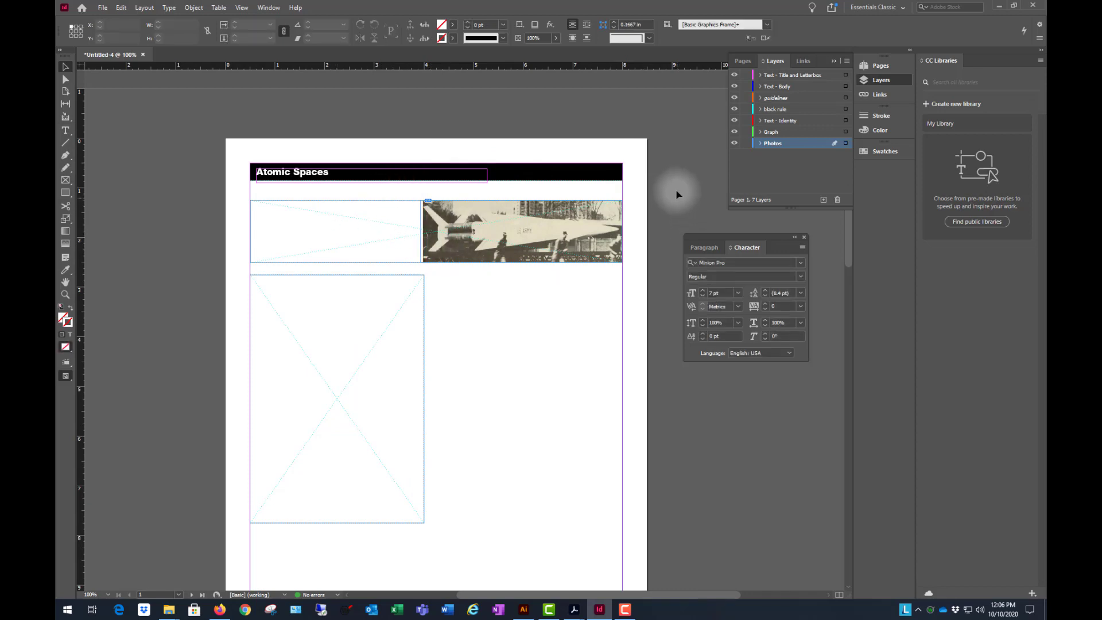
- Widen the photo frame slightly to the left and scale the rocket photo to about 4.24 by 2.94 in to fill it
{"action": "left_click", "coordinate": [448, 233]}
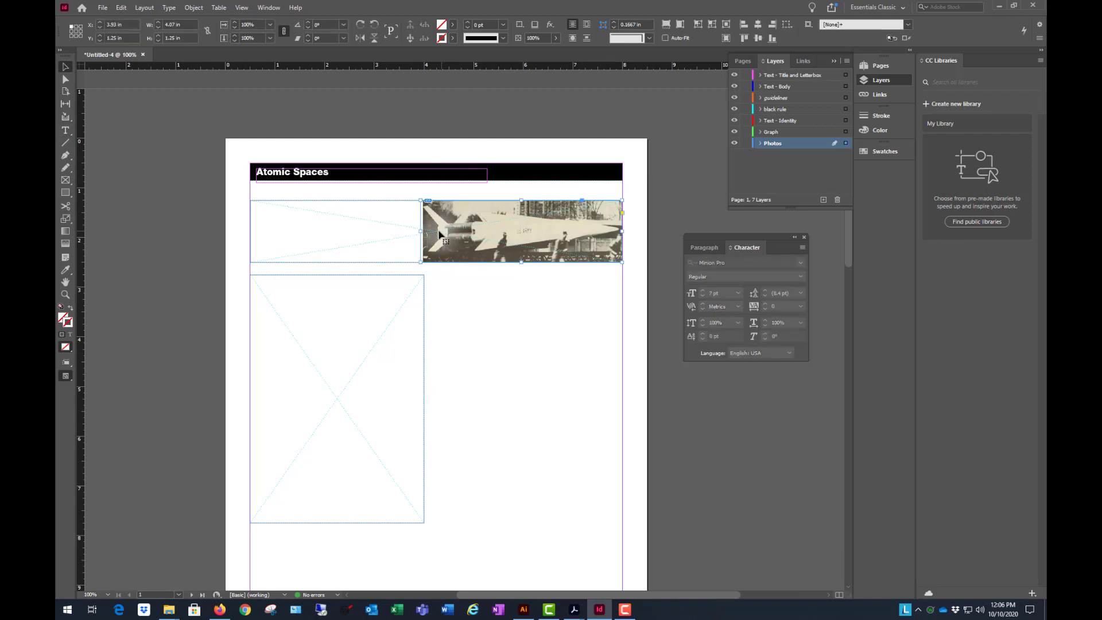
{"action": "mouse_move", "coordinate": [421, 230]}
{"action": "left_mouse_down"}
{"action": "mouse_move", "coordinate": [451, 230]}
{"action": "mouse_move", "coordinate": [413, 232]}
{"action": "left_mouse_up"}
{"action": "left_click", "coordinate": [472, 234]}
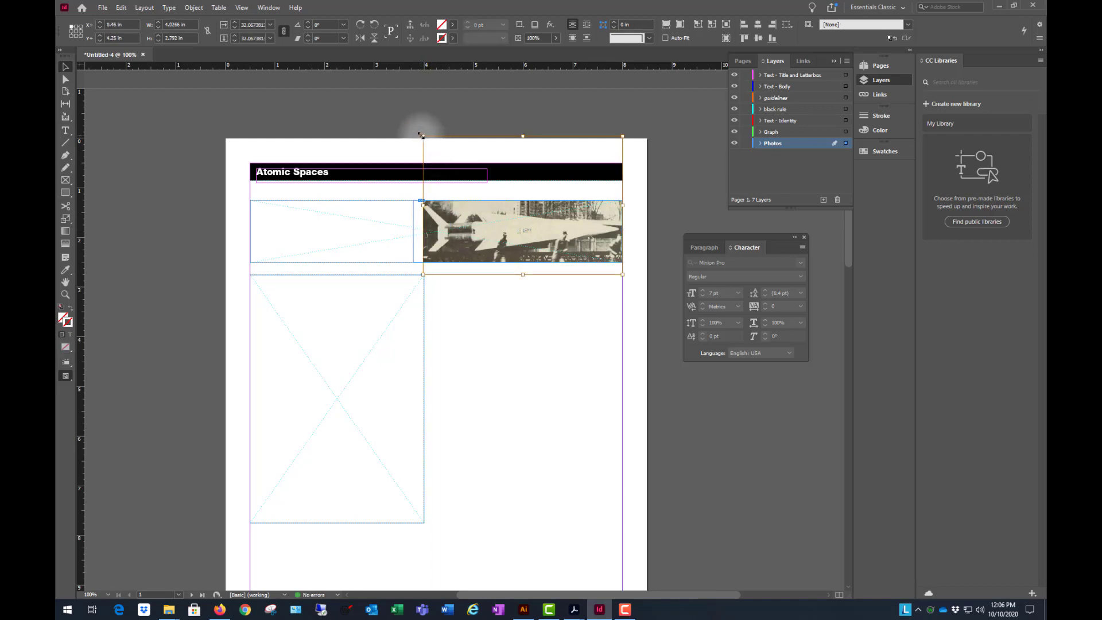
{"action": "left_click_drag", "start_coordinate": [421, 135], "coordinate": [412, 130]}
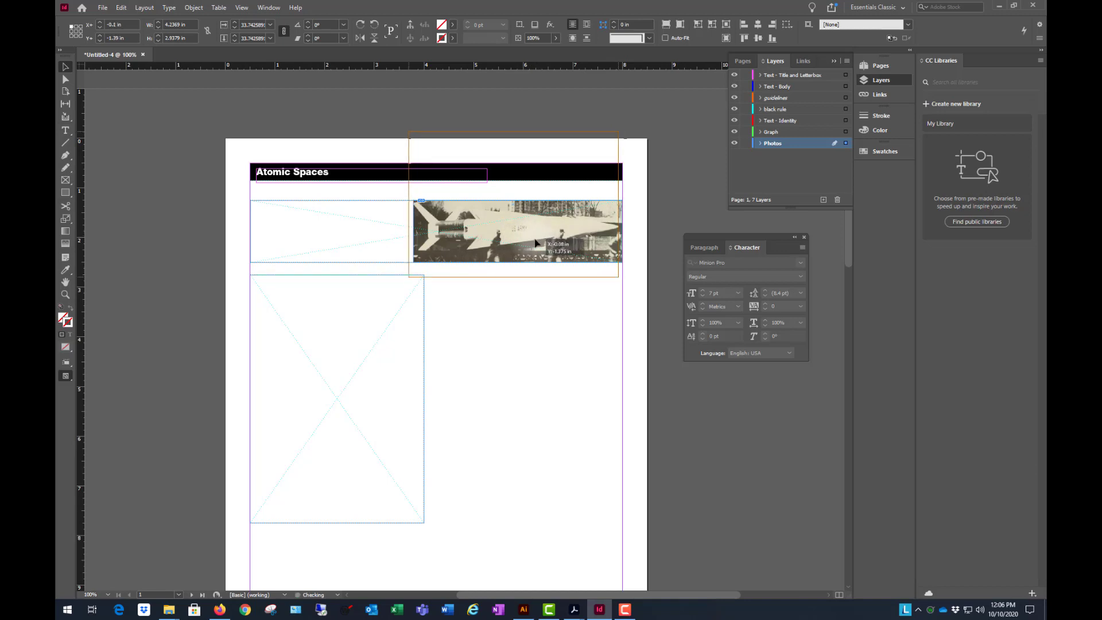
{"action": "left_click", "coordinate": [237, 104]}
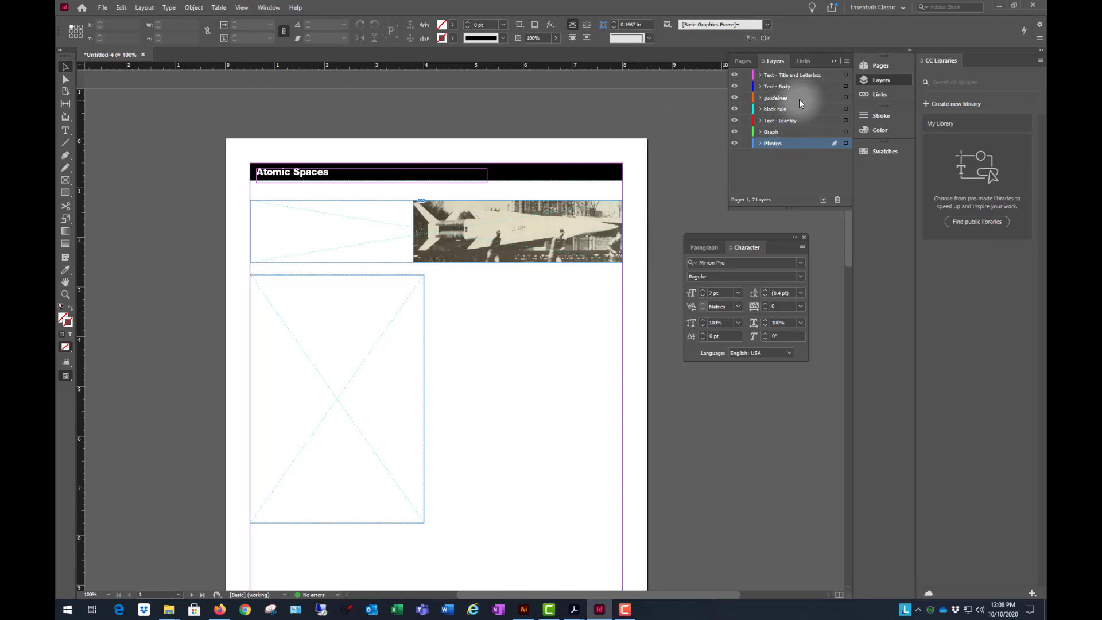
- Draw a rectangle about 5.08 by 1.25 in on the black rule layer, covering the banner's left part and overlapping the photo, and fill it with Black
{"action": "left_click", "coordinate": [815, 109]}
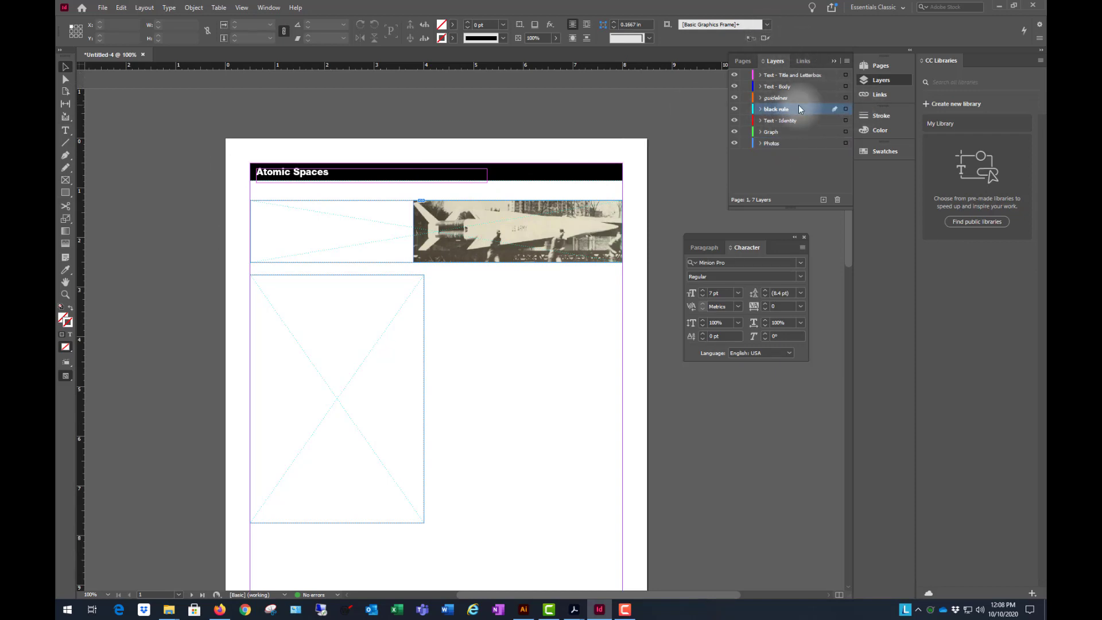
{"action": "left_click", "coordinate": [66, 194]}
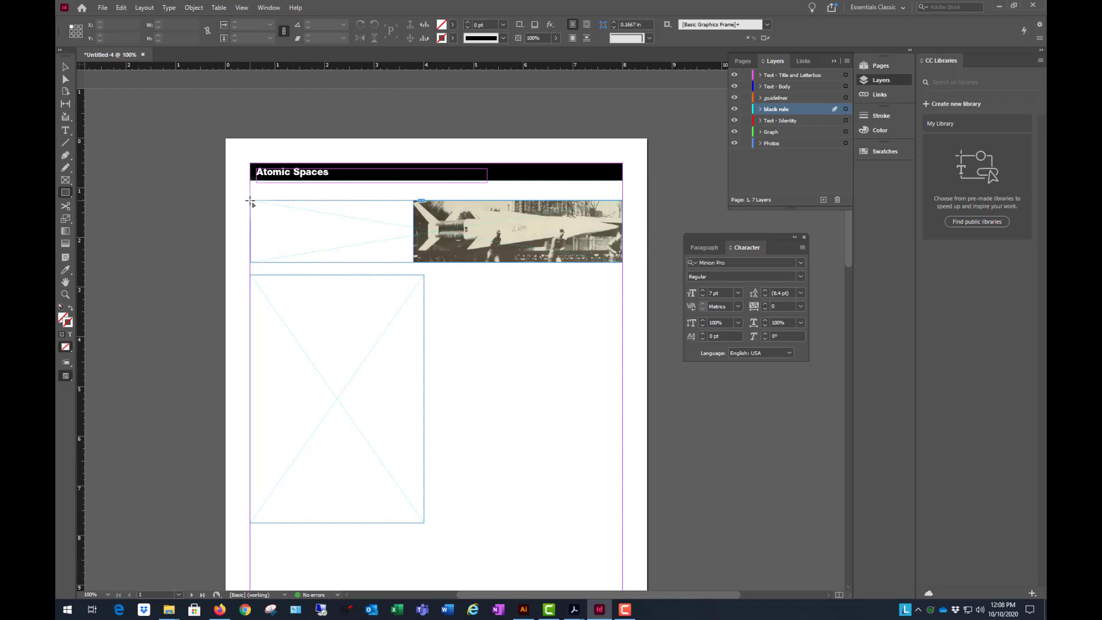
{"action": "left_click_drag", "start_coordinate": [251, 202], "coordinate": [502, 263]}
{"action": "left_click", "coordinate": [452, 25]}
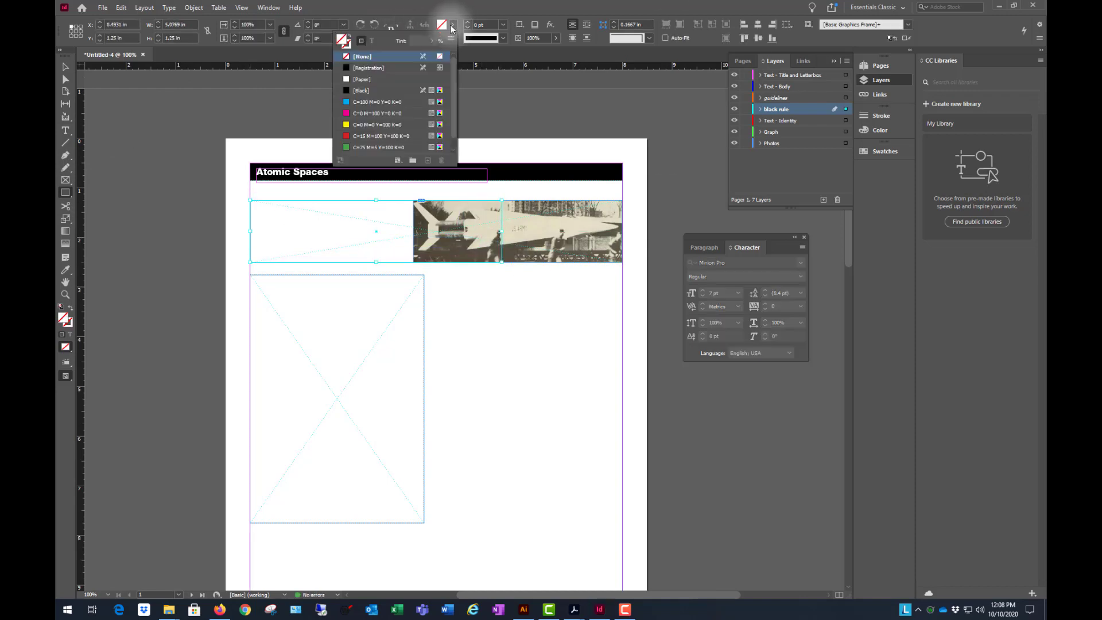
{"action": "left_click", "coordinate": [362, 91]}
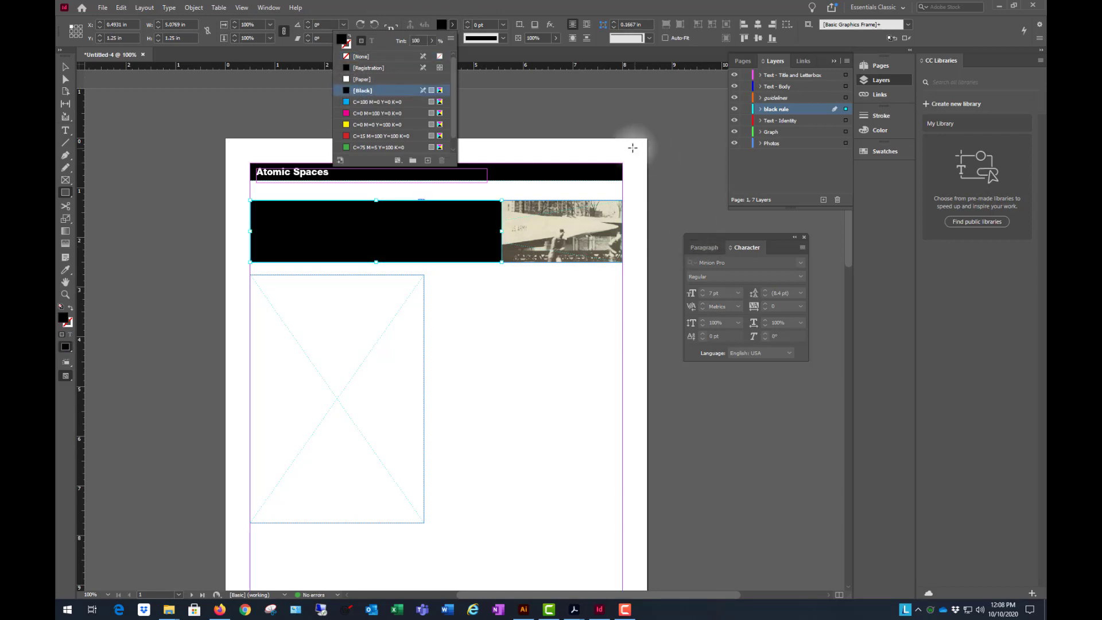
{"action": "left_click", "coordinate": [603, 116]}
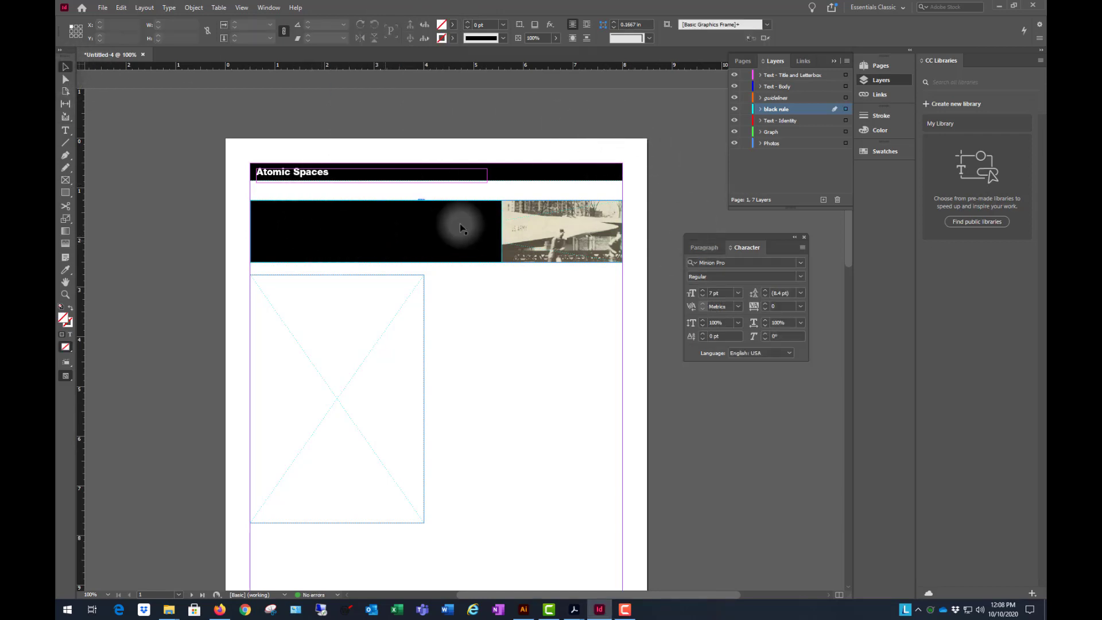
- Add a linear Gradient Feather effect at 0° to the black banner rectangle, with the preview turned on
{"action": "left_click", "coordinate": [315, 230]}
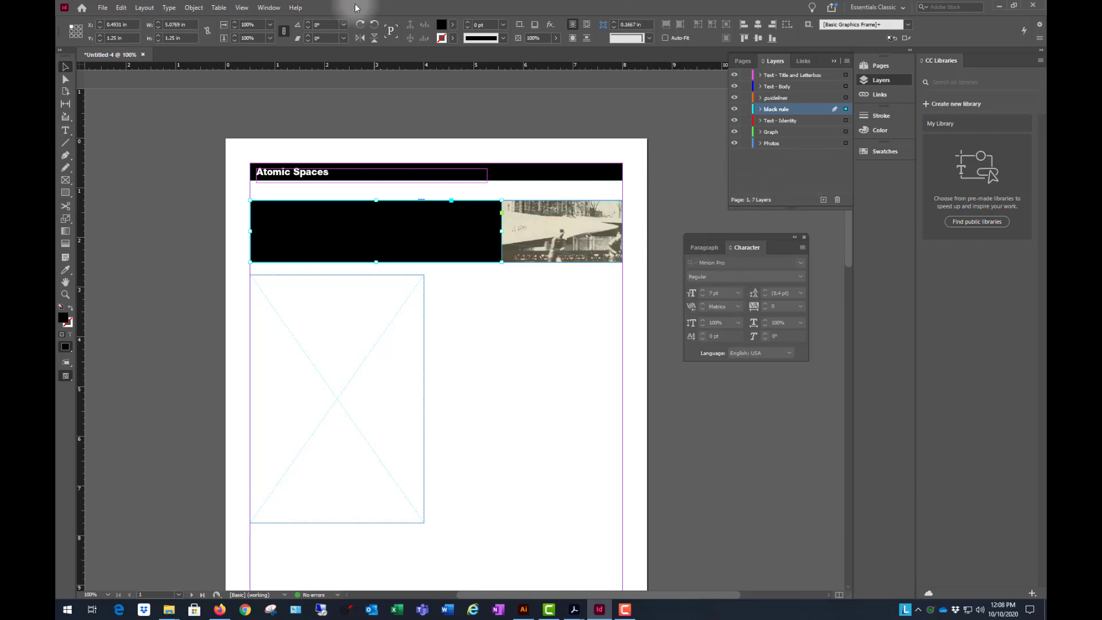
{"action": "left_click", "coordinate": [269, 7]}
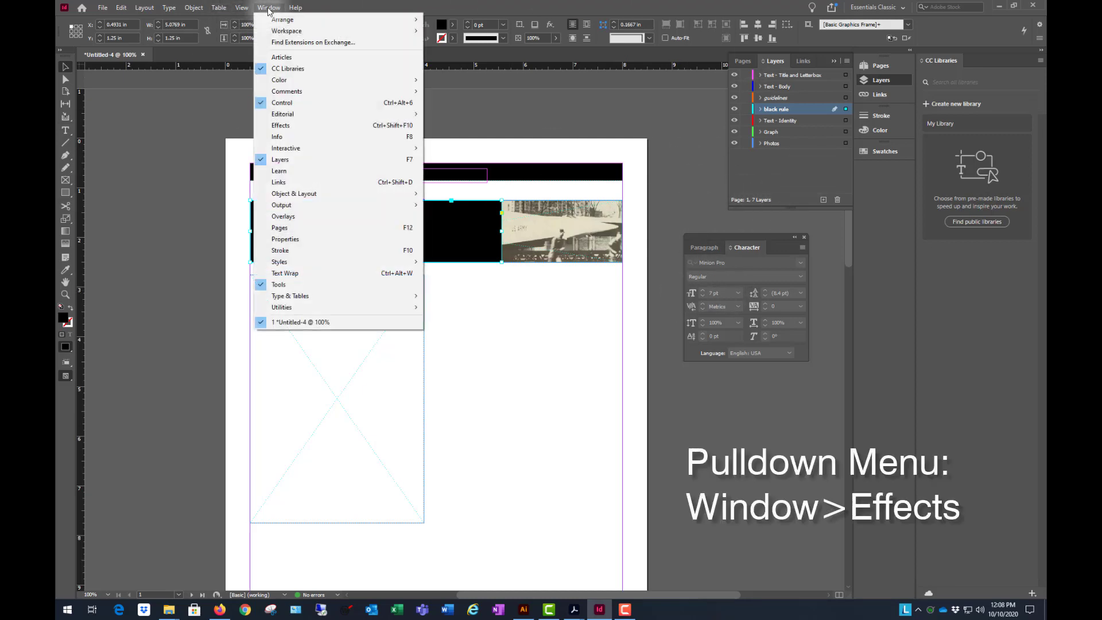
{"action": "left_click", "coordinate": [281, 125]}
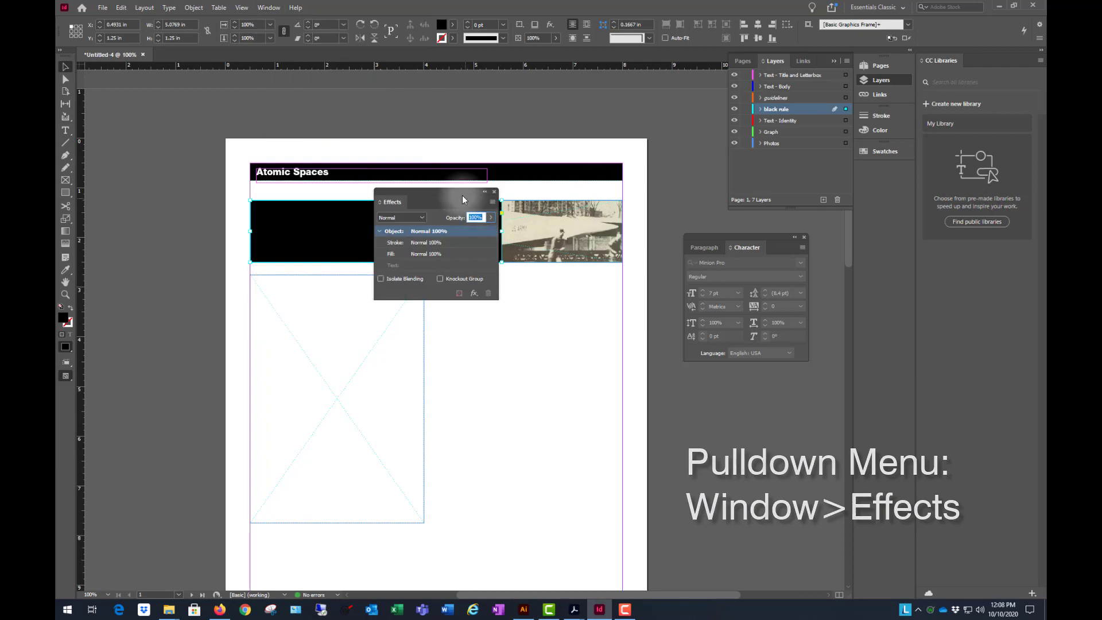
{"action": "left_click_drag", "start_coordinate": [462, 199], "coordinate": [768, 377]}
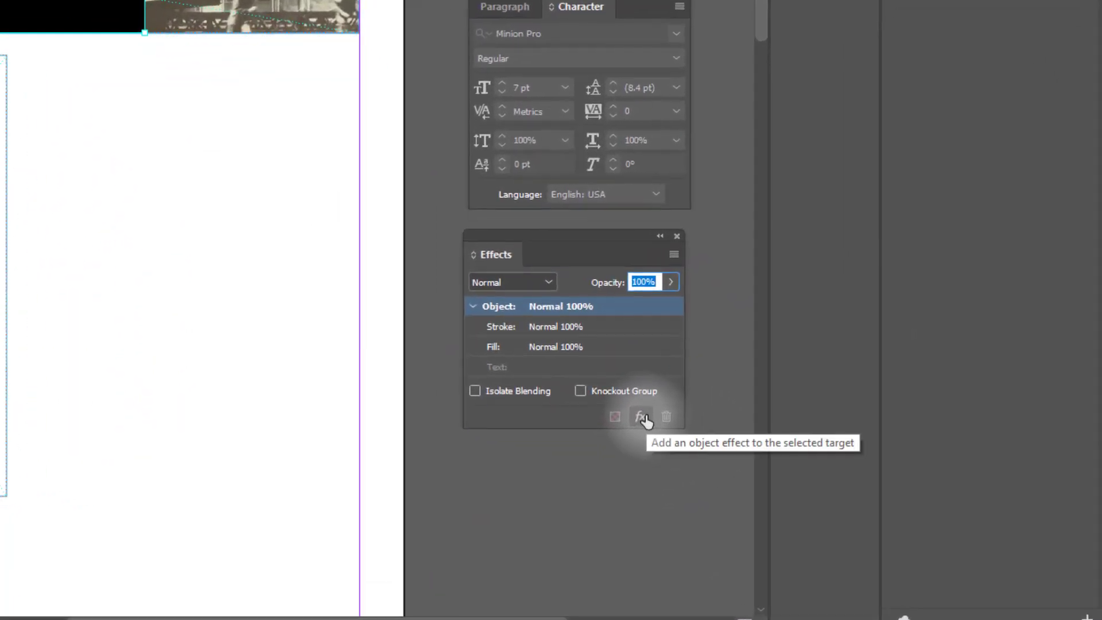
{"action": "left_click", "coordinate": [777, 476]}
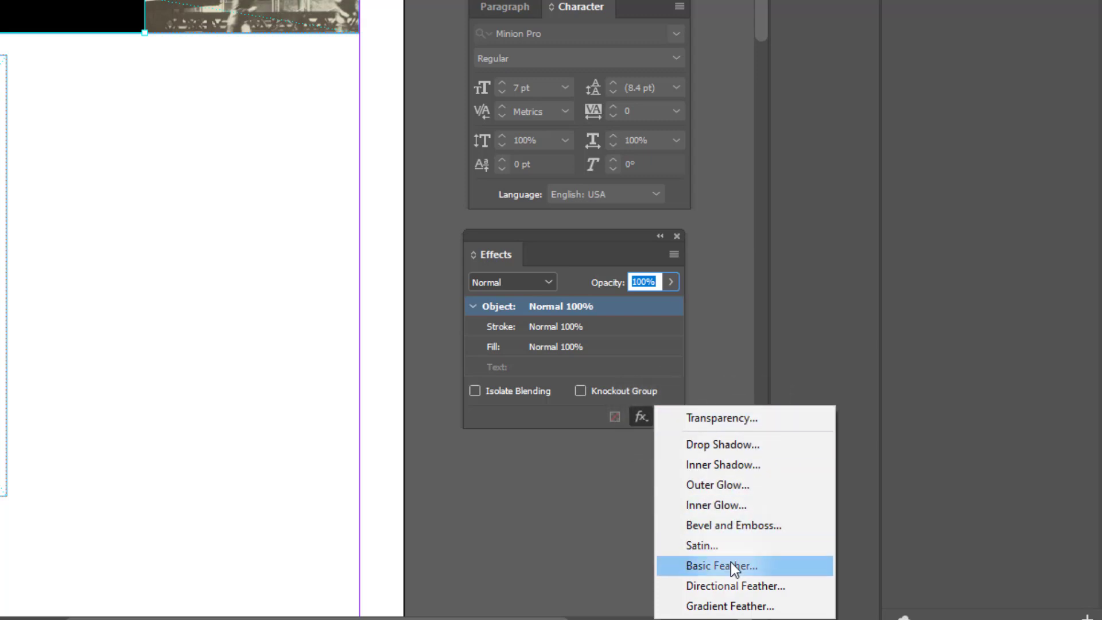
{"action": "left_click", "coordinate": [749, 608]}
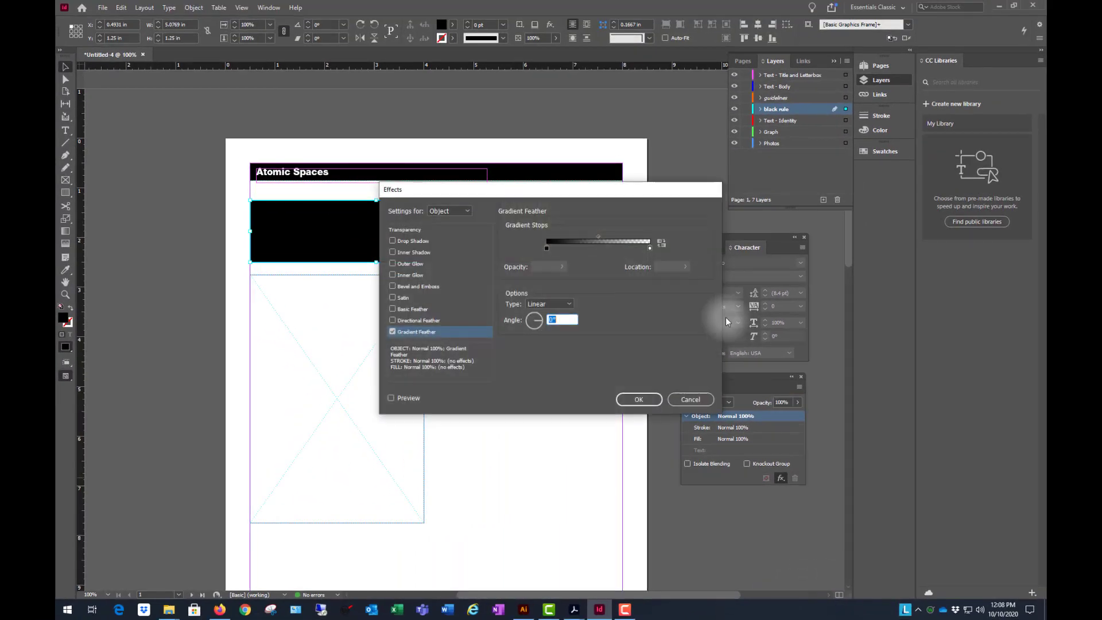
{"action": "left_click_drag", "start_coordinate": [576, 192], "coordinate": [538, 288]}
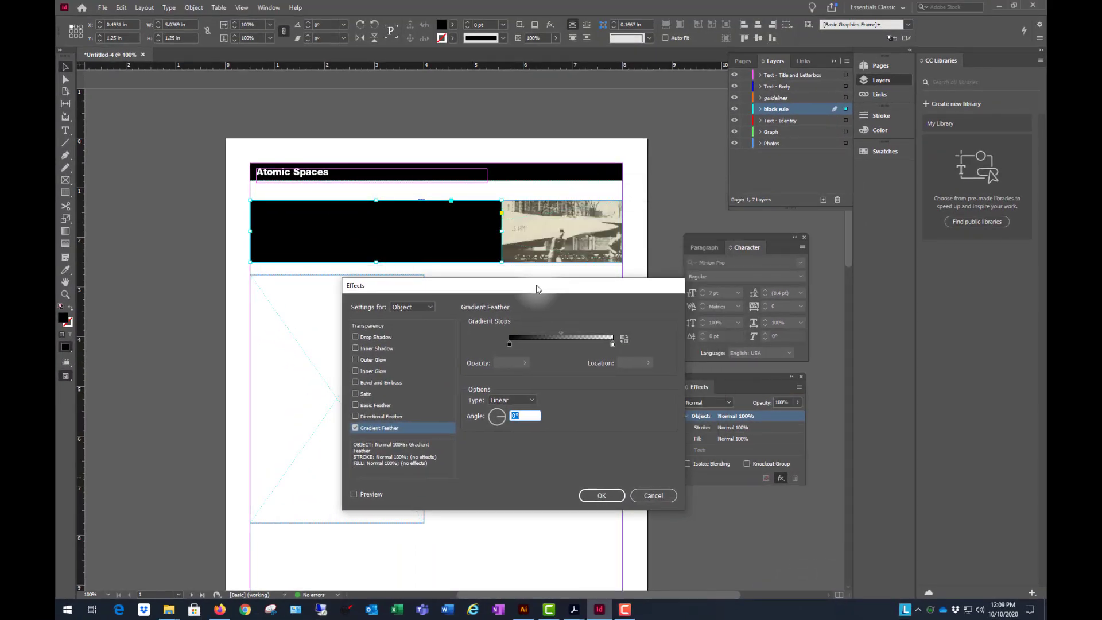
{"action": "left_click", "coordinate": [354, 495]}
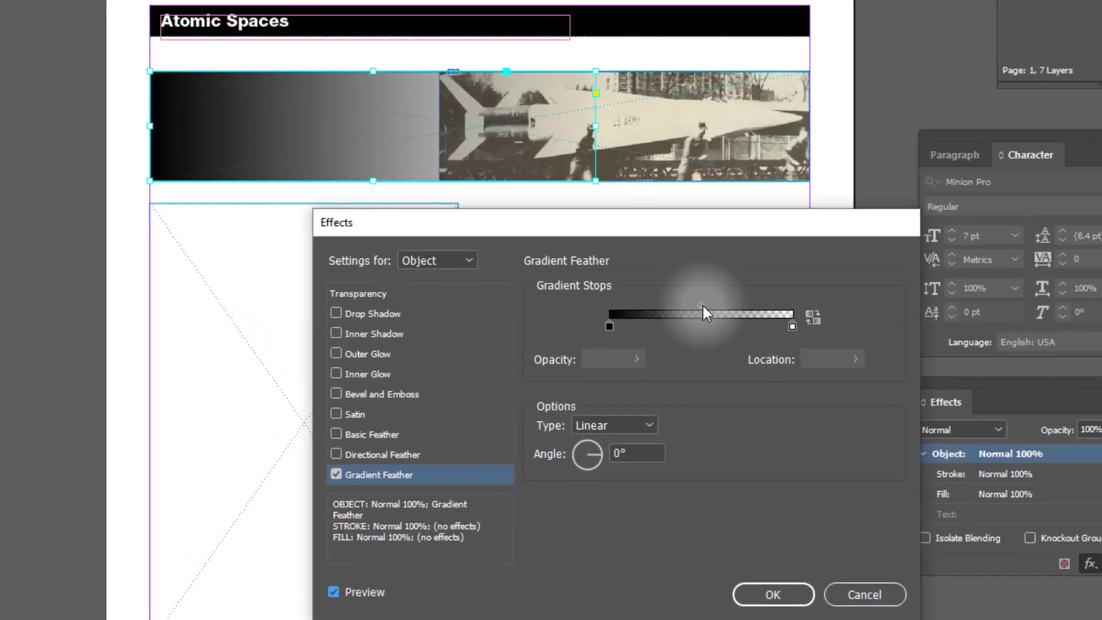
- Set the gradient feather's transparent end stop to 98% and its midpoint to about 70.41%, and apply the effect
{"action": "left_click_drag", "start_coordinate": [541, 222], "coordinate": [300, 205]}
{"action": "left_click_drag", "start_coordinate": [476, 283], "coordinate": [521, 278]}
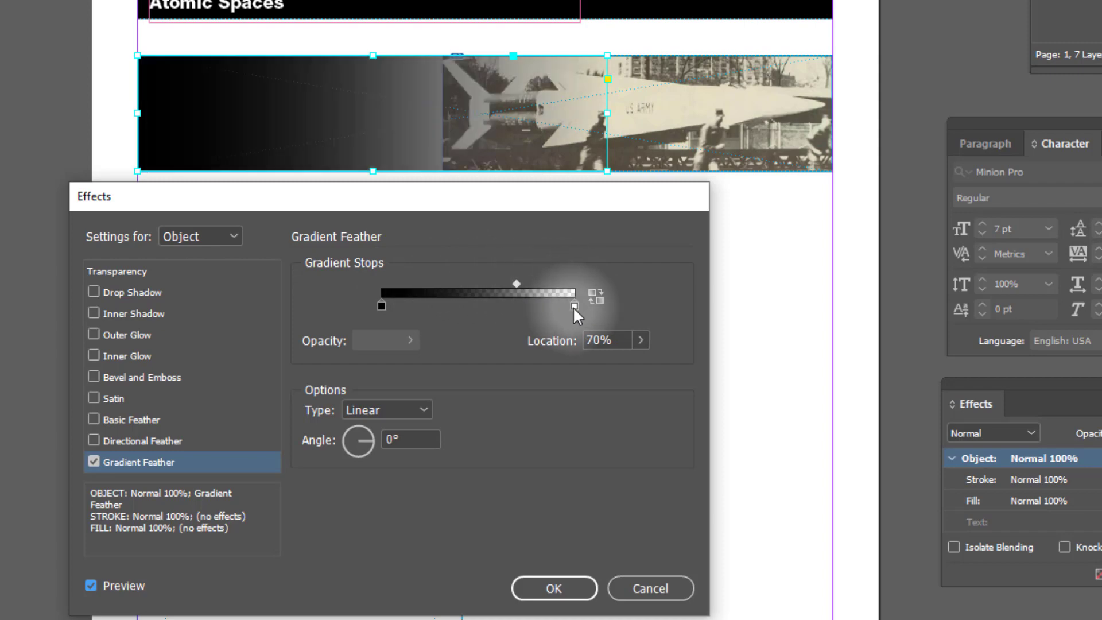
{"action": "mouse_move", "coordinate": [572, 306]}
{"action": "left_mouse_down"}
{"action": "mouse_move", "coordinate": [539, 308]}
{"action": "mouse_move", "coordinate": [570, 306]}
{"action": "left_mouse_up"}
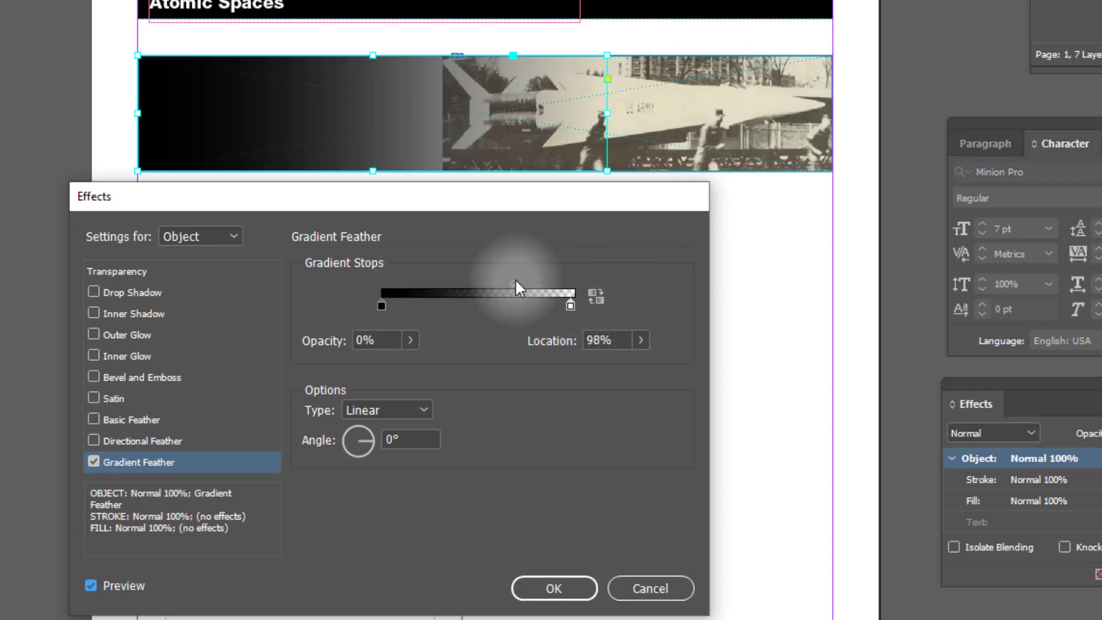
{"action": "left_click_drag", "start_coordinate": [515, 282], "coordinate": [555, 283]}
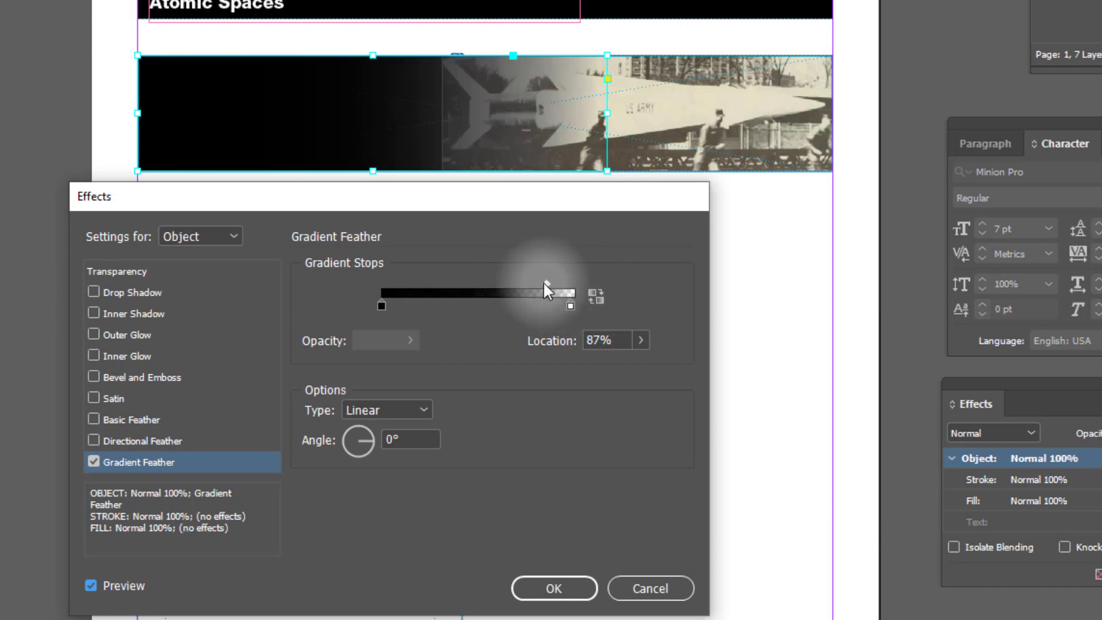
{"action": "left_click_drag", "start_coordinate": [554, 283], "coordinate": [526, 284]}
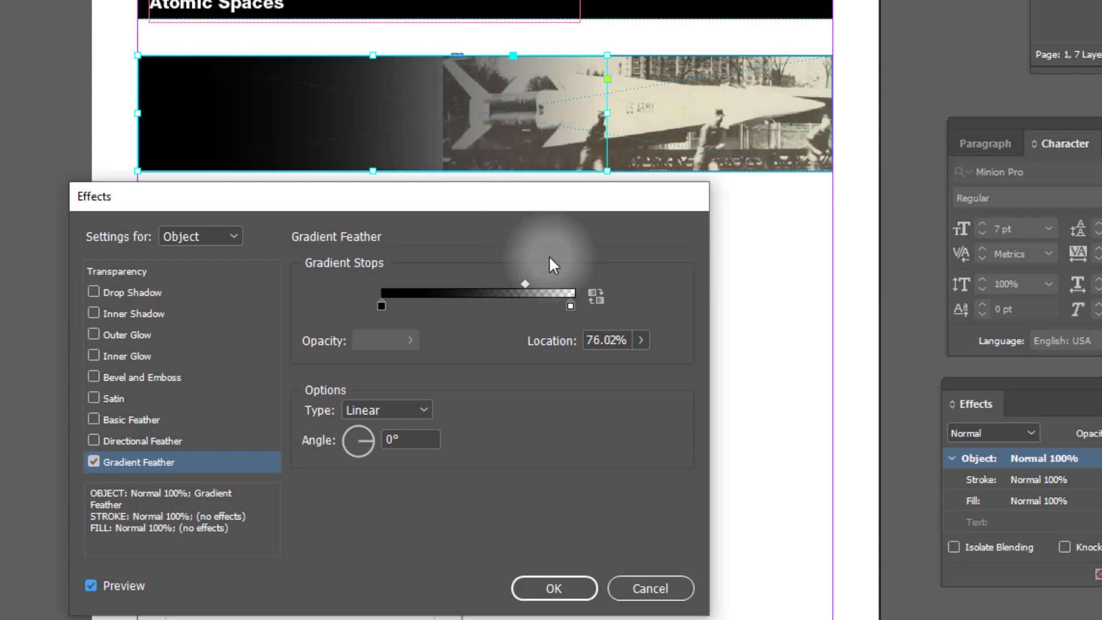
{"action": "mouse_move", "coordinate": [524, 283]}
{"action": "left_mouse_down"}
{"action": "mouse_move", "coordinate": [488, 284]}
{"action": "mouse_move", "coordinate": [514, 284]}
{"action": "left_mouse_up"}
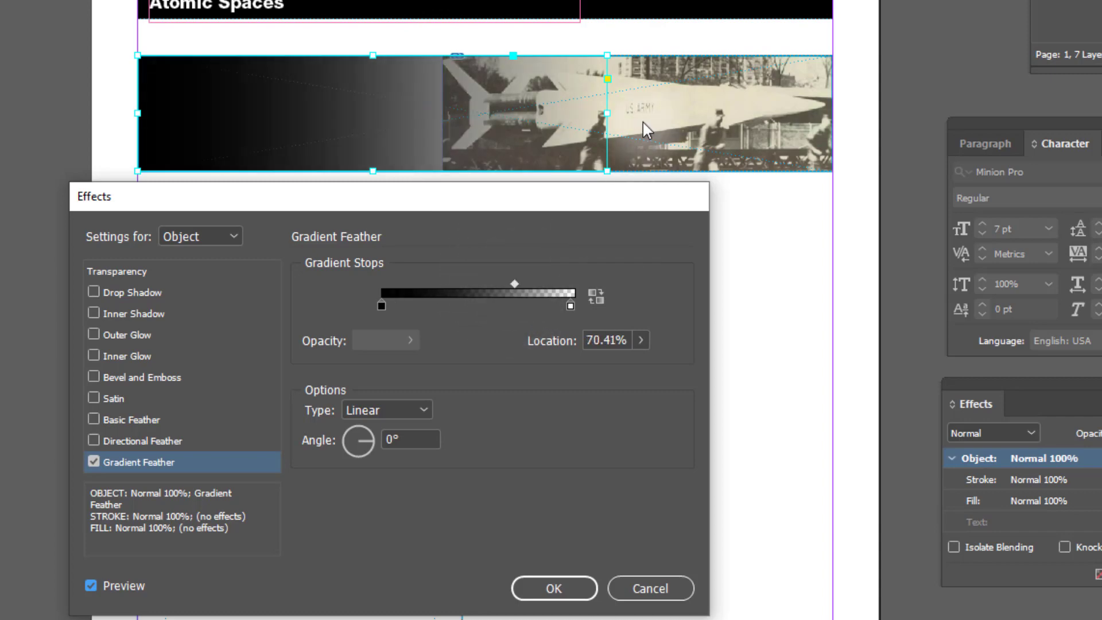
{"action": "left_click", "coordinate": [554, 588]}
- Widen the black banner rectangle to about 5.66 in and set its gradient feather midpoint to 52.04%
{"action": "left_click_drag", "start_coordinate": [606, 113], "coordinate": [661, 116]}
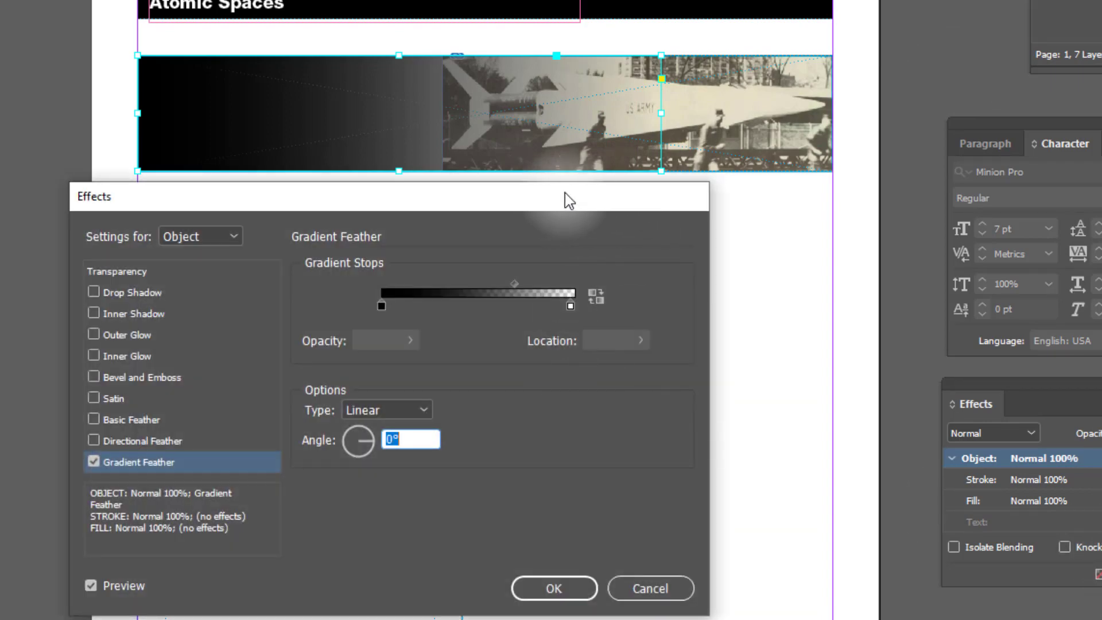
{"action": "left_click_drag", "start_coordinate": [563, 195], "coordinate": [700, 204]}
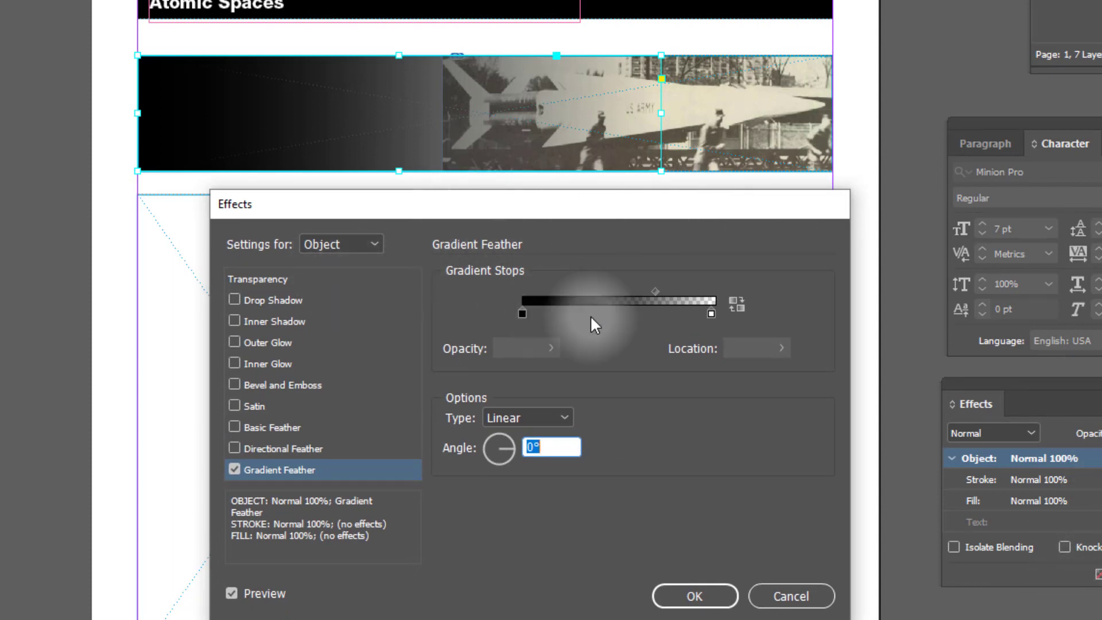
{"action": "left_click_drag", "start_coordinate": [655, 291], "coordinate": [688, 287]}
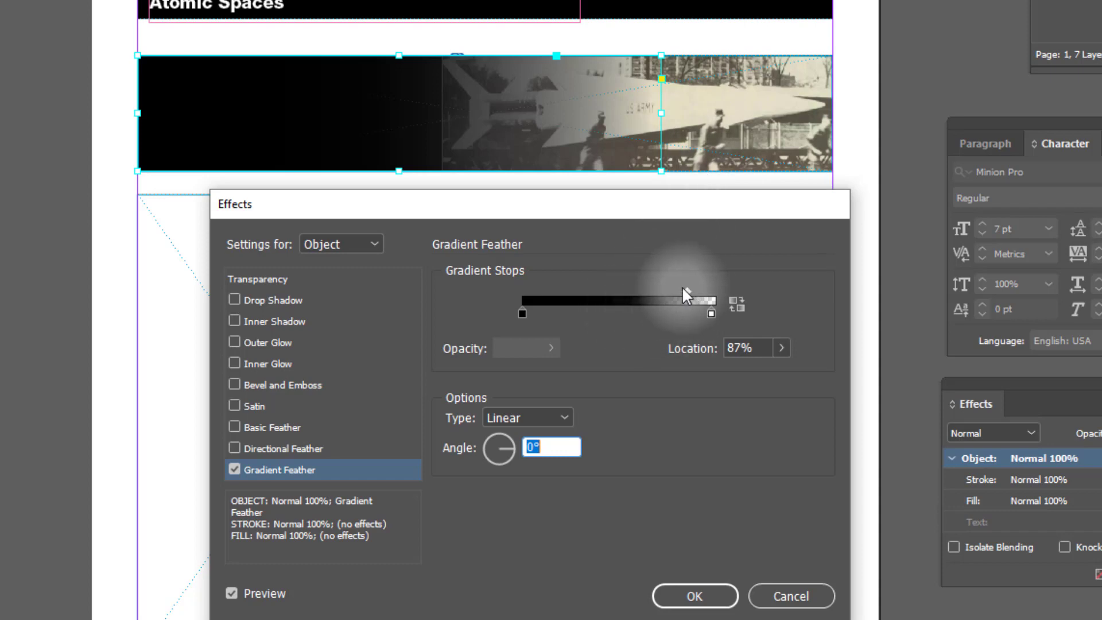
{"action": "left_click_drag", "start_coordinate": [683, 290], "coordinate": [621, 291]}
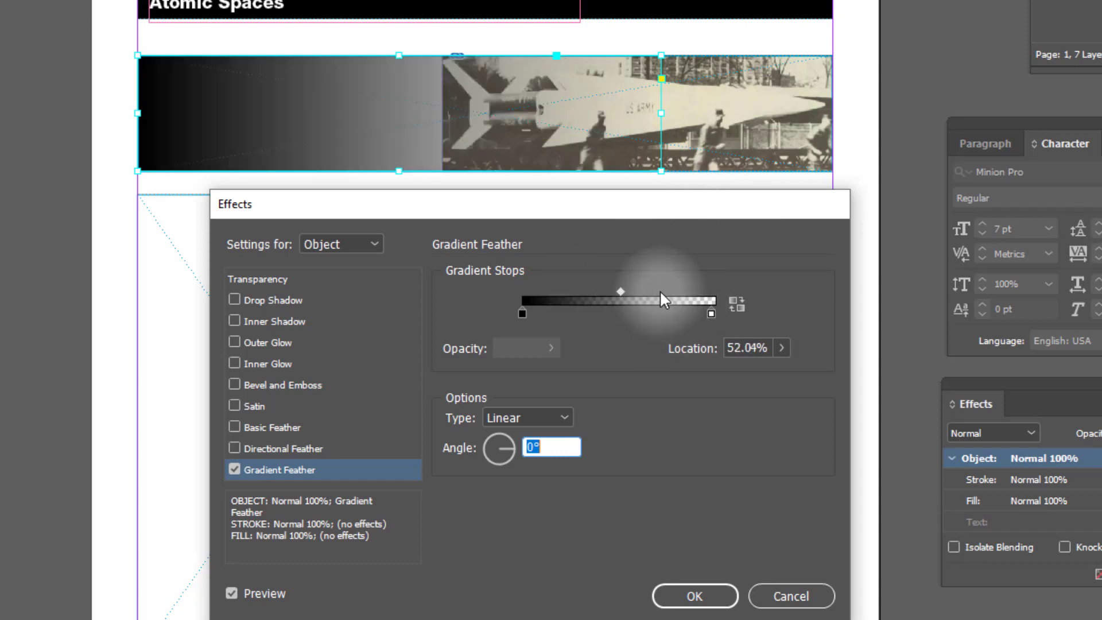
- Add a middle stop at 69% to the gradient feather and set its opacity to 100%
{"action": "left_click_drag", "start_coordinate": [592, 305], "coordinate": [621, 344]}
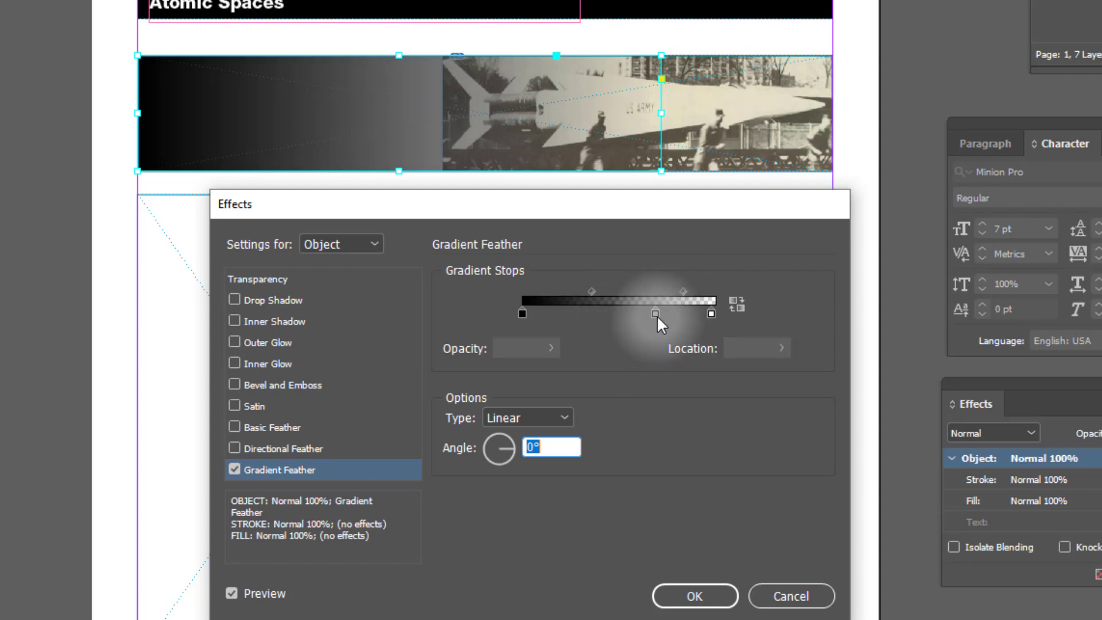
{"action": "left_click", "coordinate": [655, 312]}
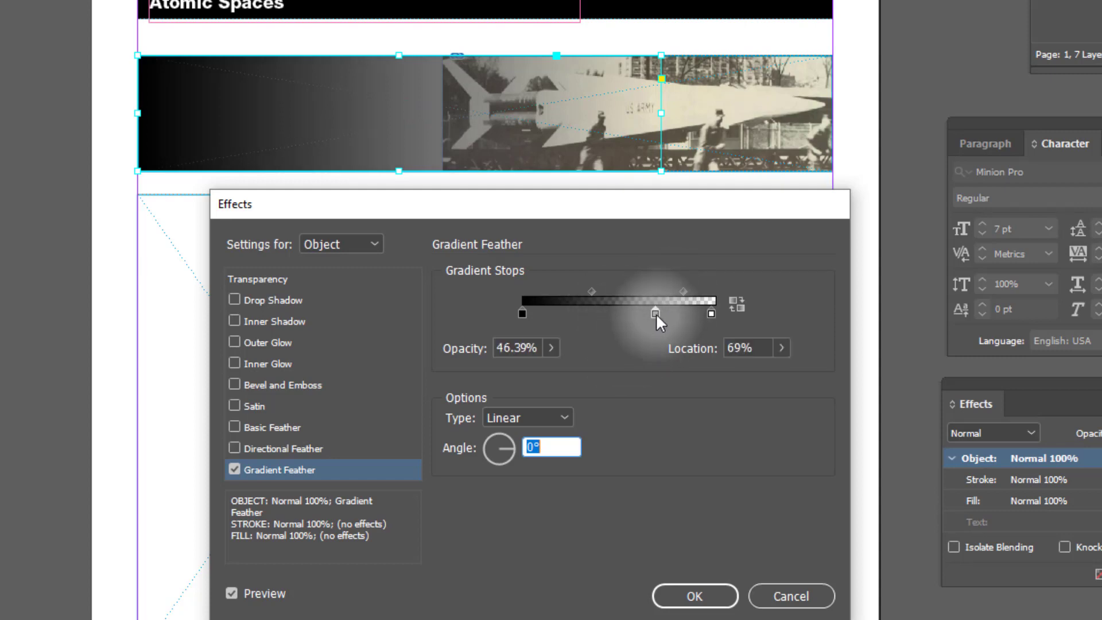
{"action": "left_click", "coordinate": [551, 348]}
{"action": "left_click_drag", "start_coordinate": [498, 370], "coordinate": [600, 367]}
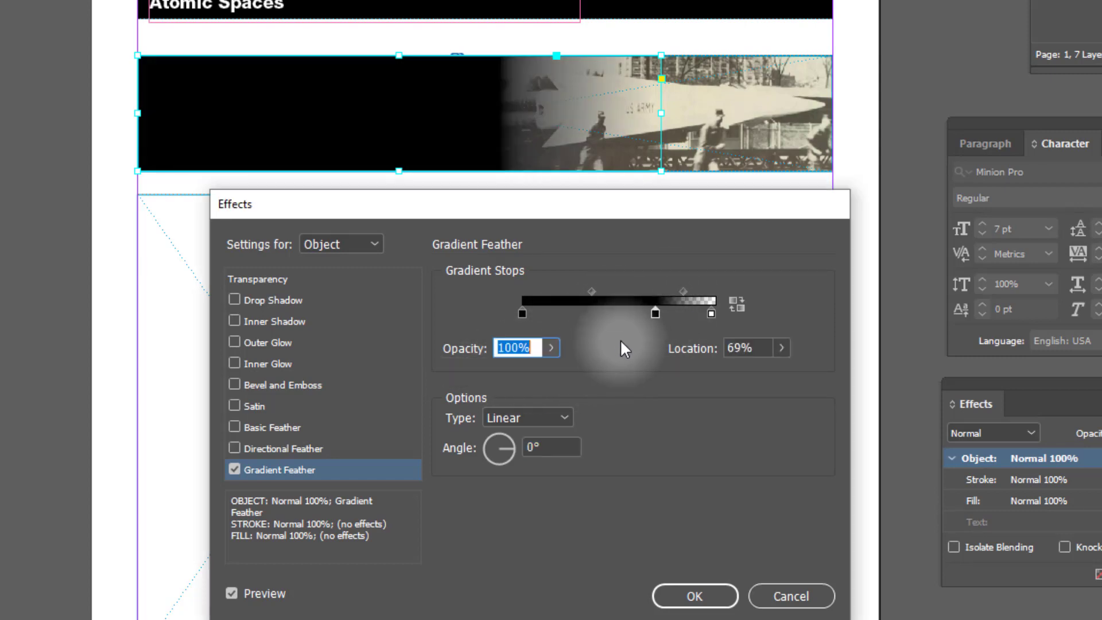
- Set the midpoint before the transparent end stop to 75%, move the middle stop to 60.5%, and apply the gradient feather
{"action": "left_click_drag", "start_coordinate": [655, 313], "coordinate": [688, 291]}
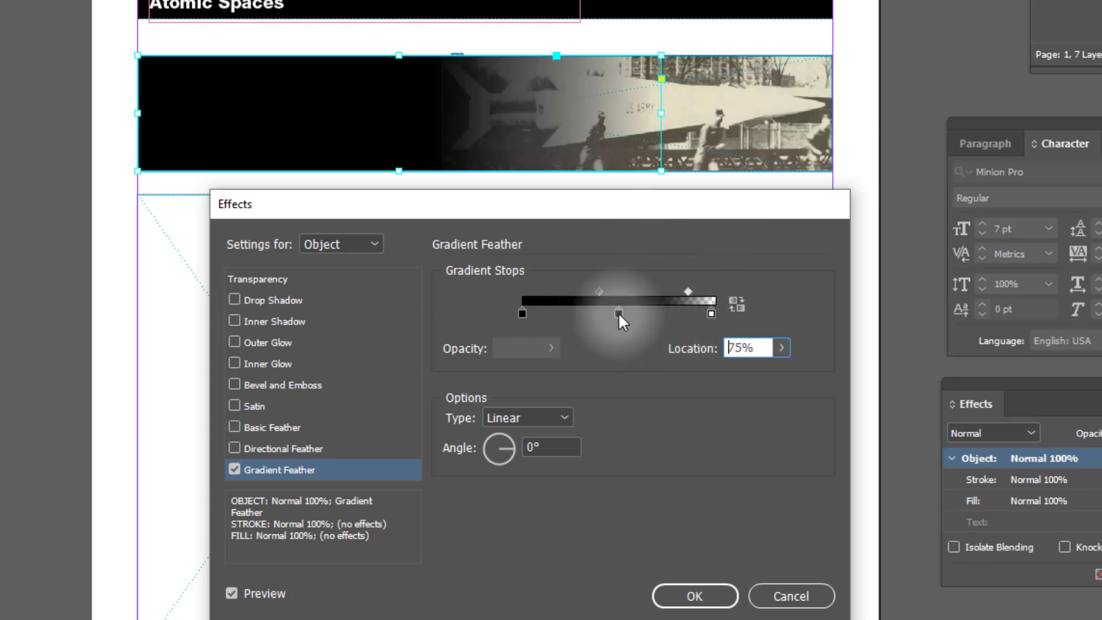
{"action": "left_click_drag", "start_coordinate": [618, 313], "coordinate": [628, 311]}
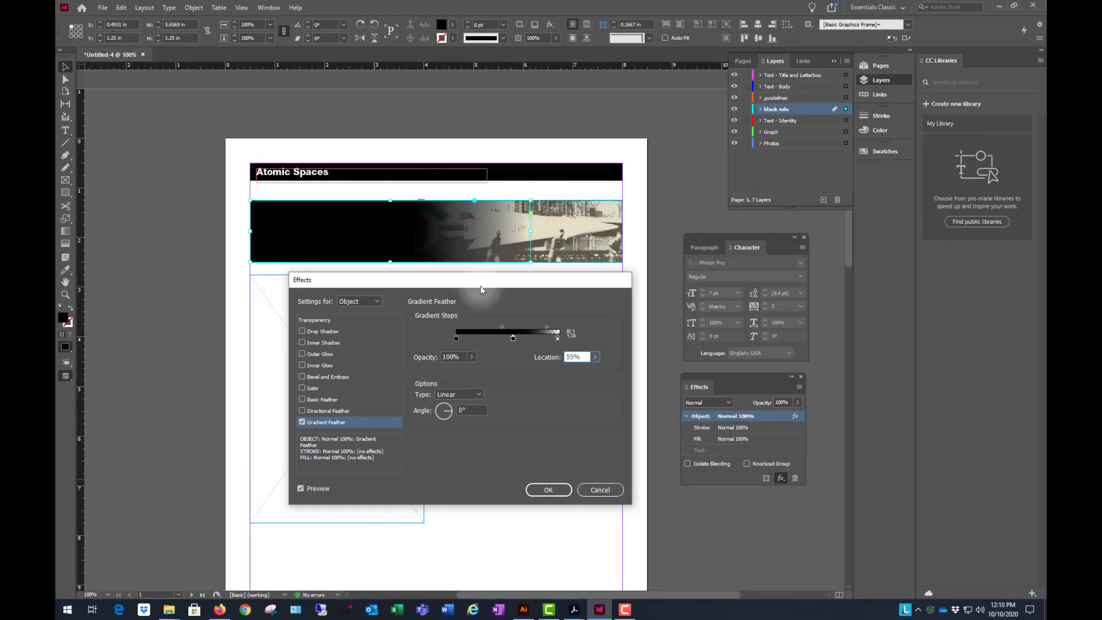
{"action": "left_click_drag", "start_coordinate": [513, 338], "coordinate": [519, 338]}
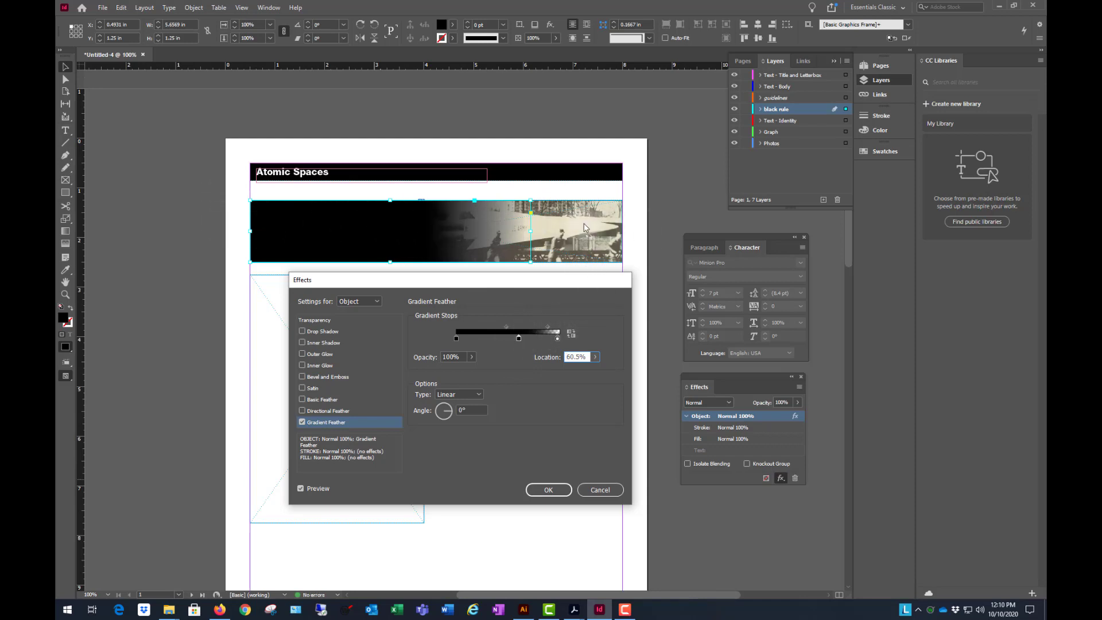
{"action": "left_click", "coordinate": [554, 494]}
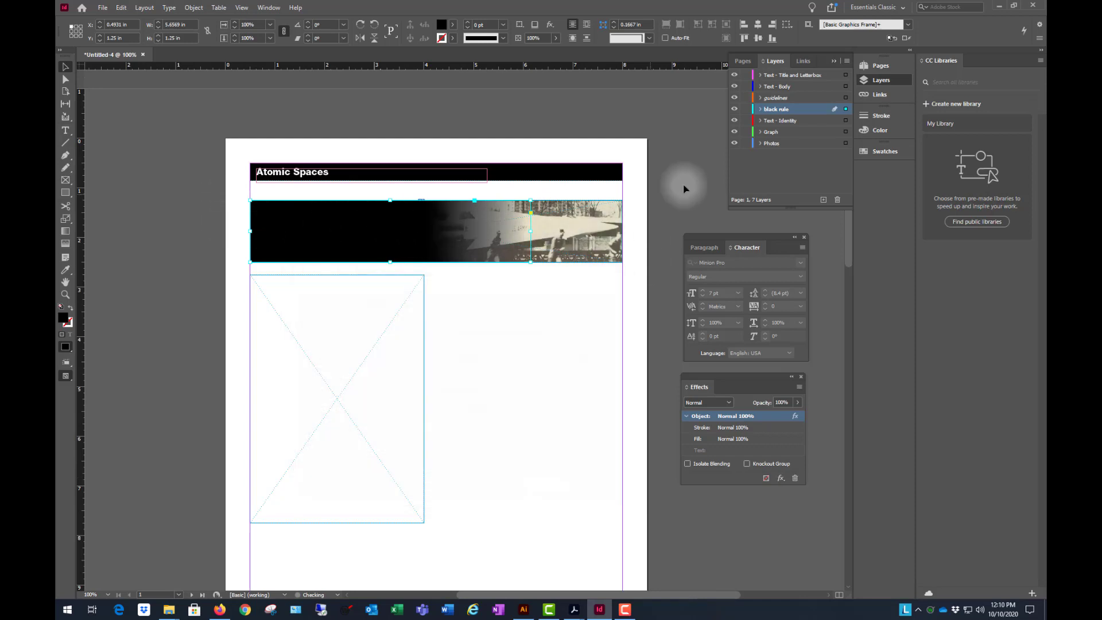
- Deselect the rectangle and check the faded banner in a full-screen preview of the page
{"action": "left_click", "coordinate": [683, 123]}
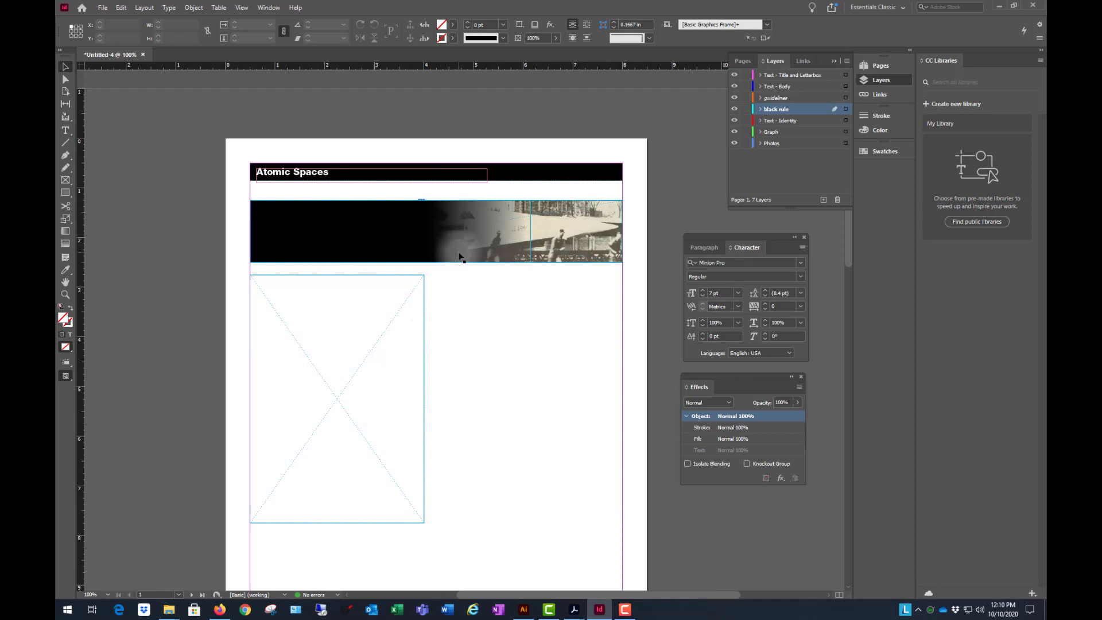
{"action": "key", "text": "shift+w"}
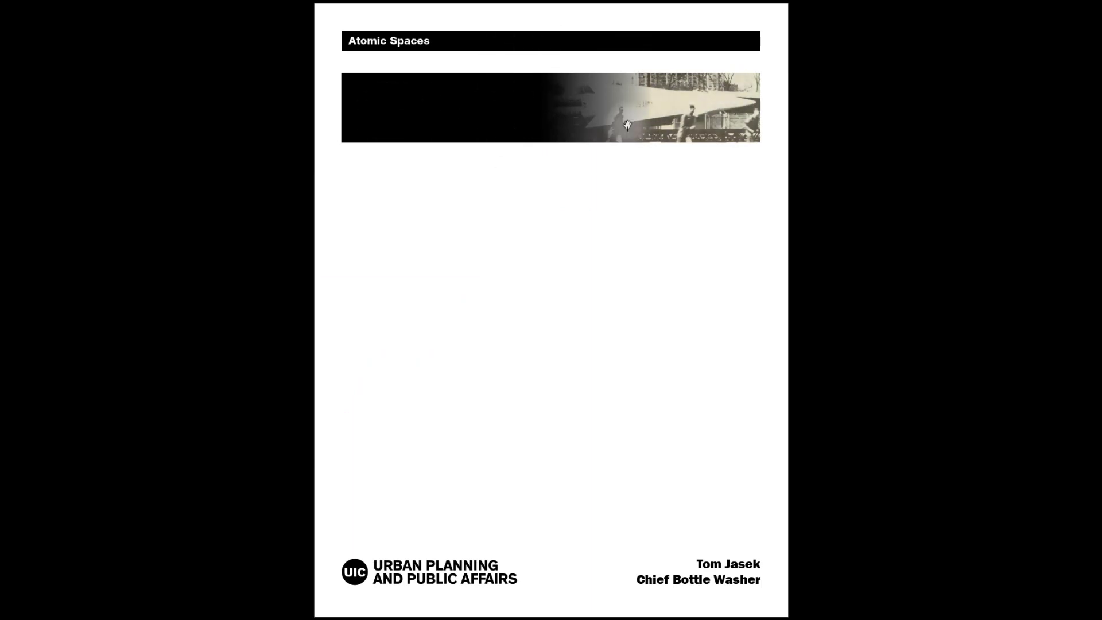
{"action": "key", "text": "Escape"}
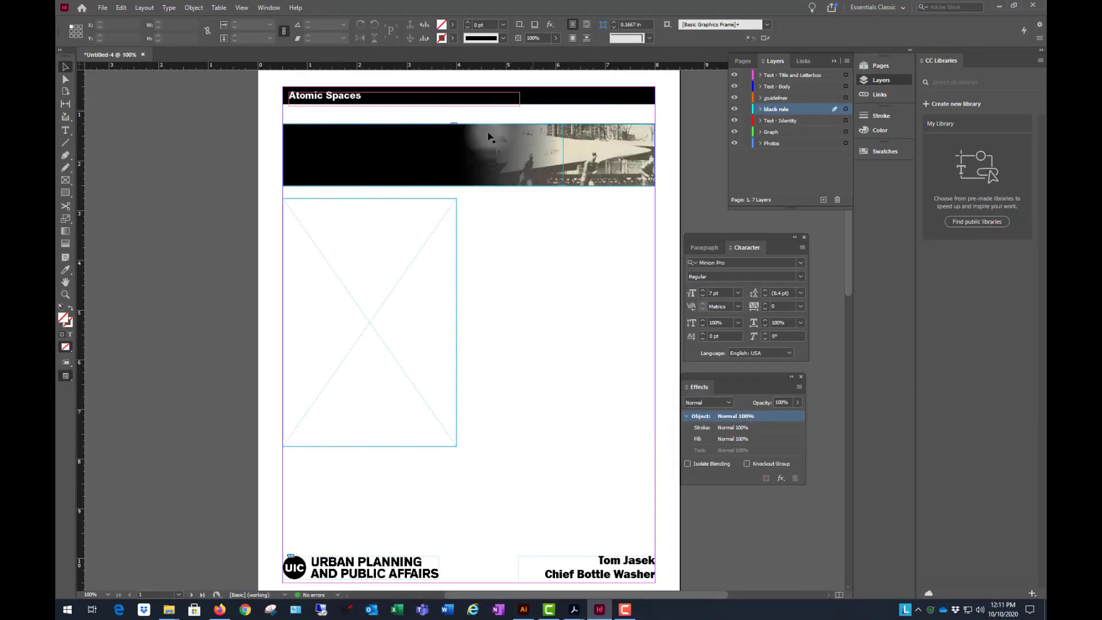
- Widen the black banner rectangle to about 5.84 in and set its gradient feather's last midpoint to 65.33%
{"action": "left_click", "coordinate": [563, 161]}
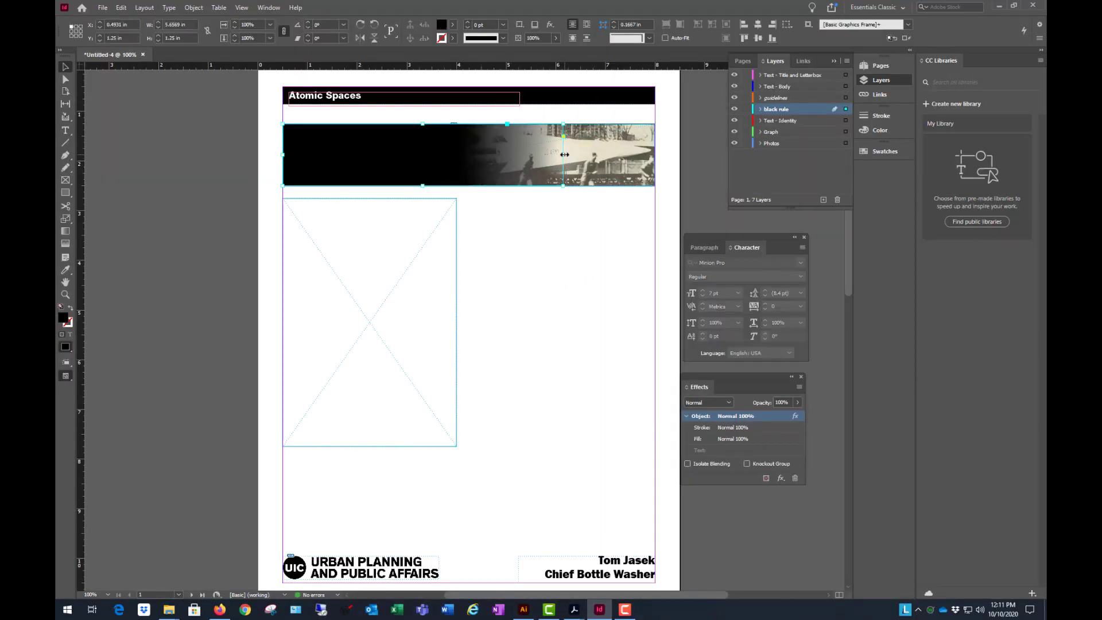
{"action": "left_click_drag", "start_coordinate": [572, 154], "coordinate": [572, 154]}
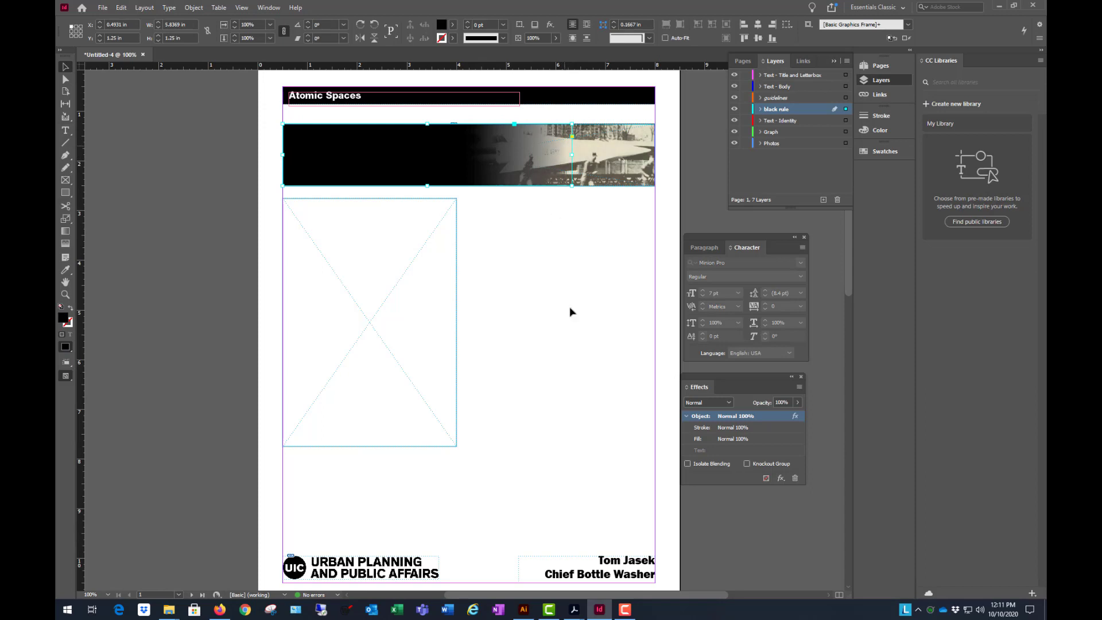
{"action": "left_click", "coordinate": [780, 478]}
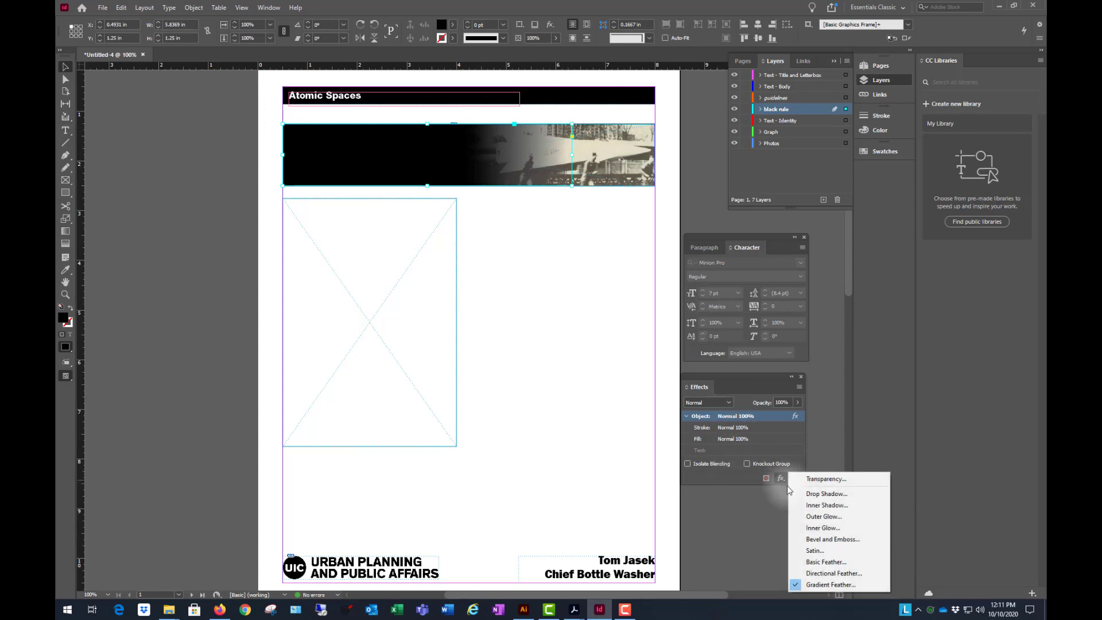
{"action": "left_click", "coordinate": [833, 585]}
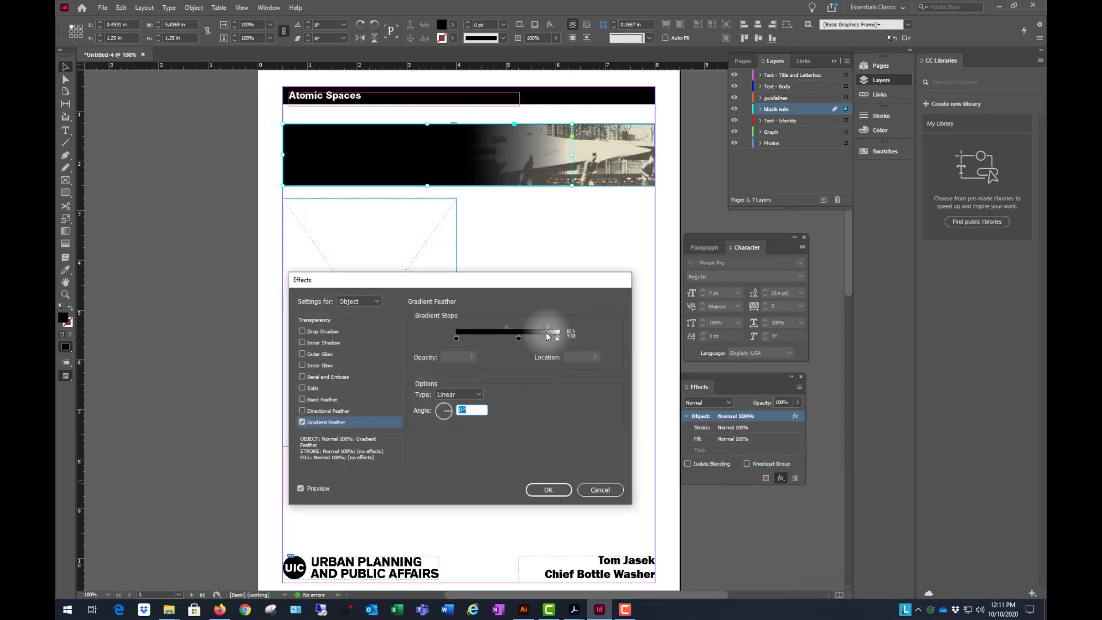
{"action": "left_click_drag", "start_coordinate": [547, 326], "coordinate": [544, 326]}
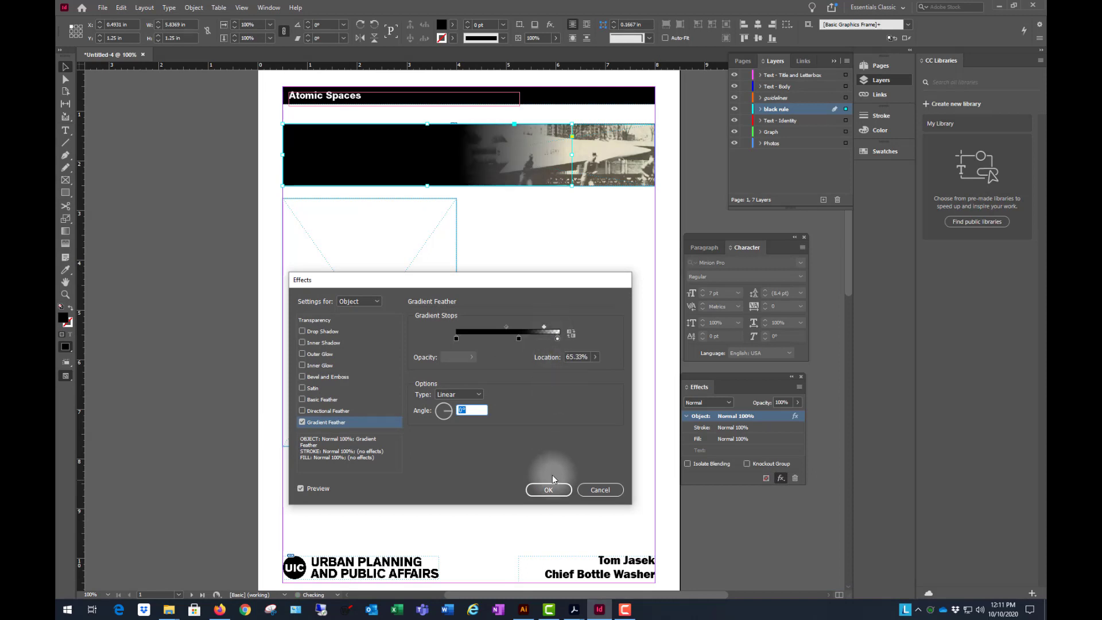
{"action": "left_click", "coordinate": [549, 490]}
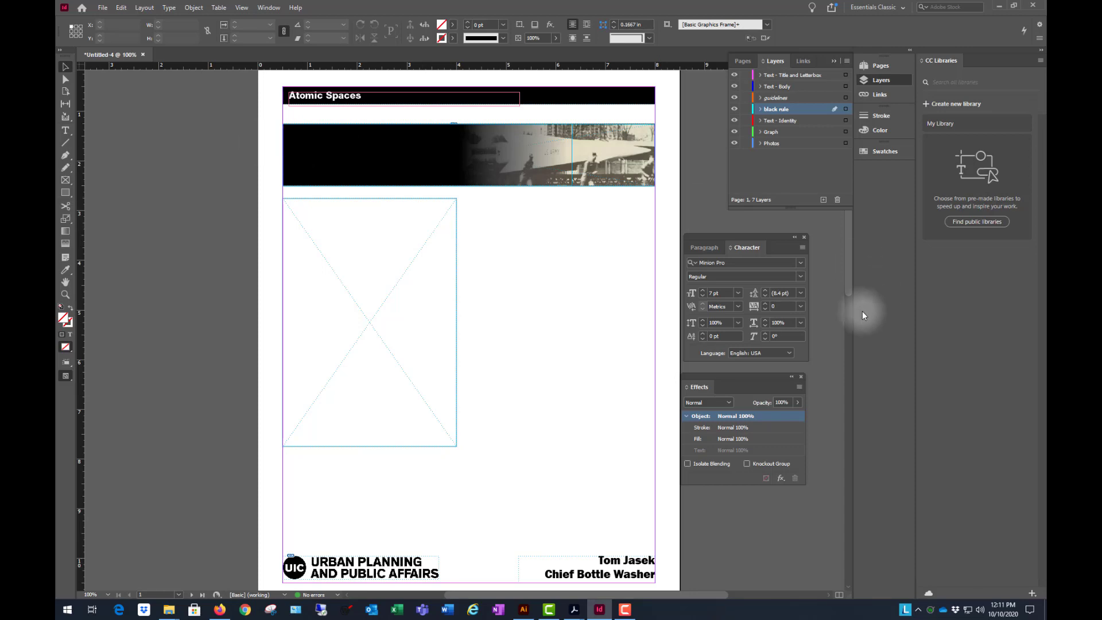
- On the Text - Title and Letterbox layer, duplicate the Atomic Spaces title frame onto the black banner and extend the copy's bottom edge downward
{"action": "left_click", "coordinate": [808, 78]}
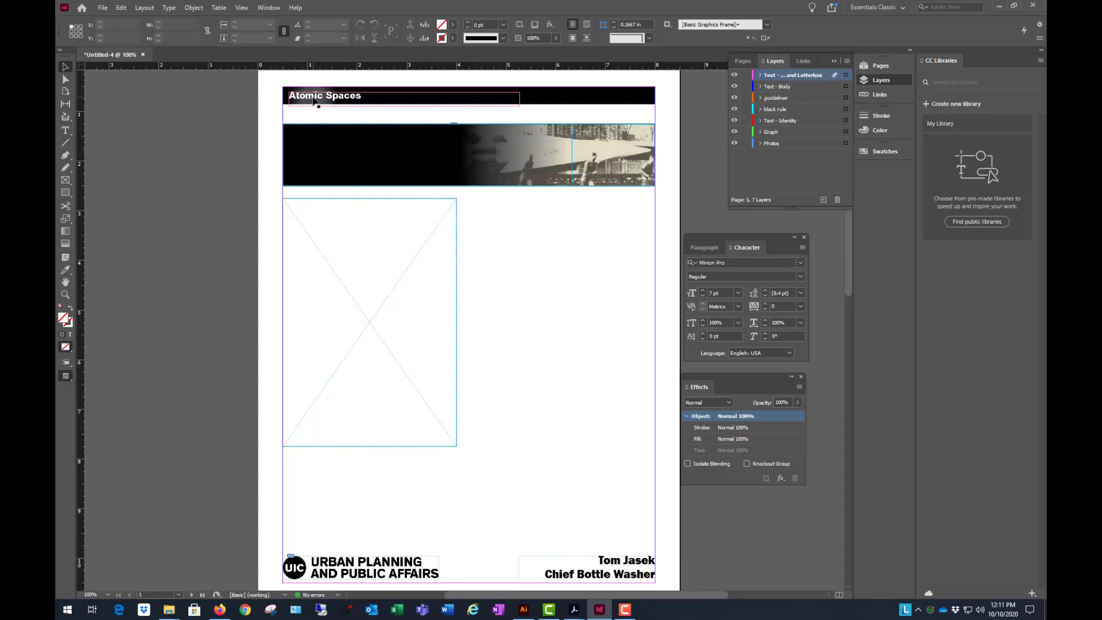
{"action": "left_click_drag", "start_coordinate": [313, 101], "coordinate": [320, 138]}
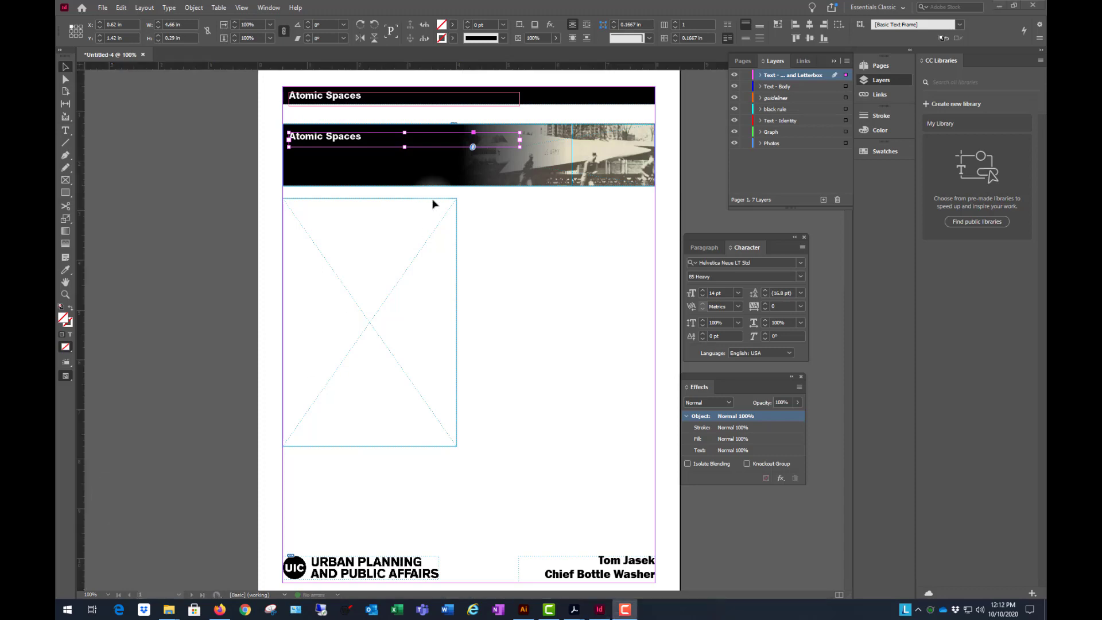
{"action": "left_click_drag", "start_coordinate": [405, 147], "coordinate": [404, 178]}
- Replace the duplicated title text in the banner with pasted Lorem ipsum text and narrow the frame to about 3.4 in, ending before the photo
{"action": "left_click", "coordinate": [343, 137]}
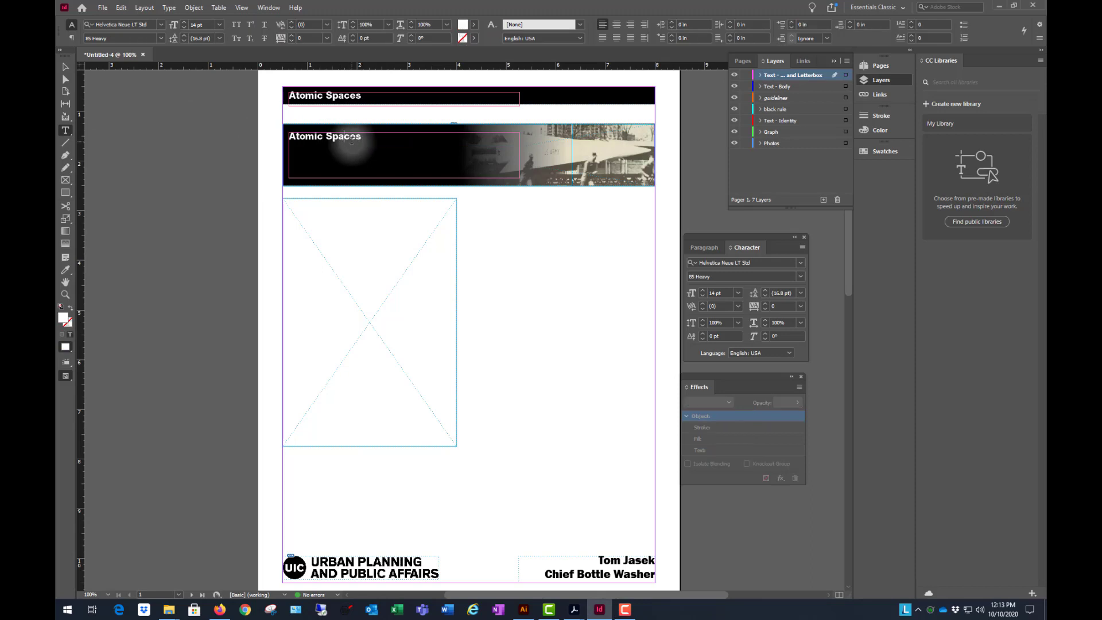
{"action": "triple_click", "coordinate": [349, 138]}
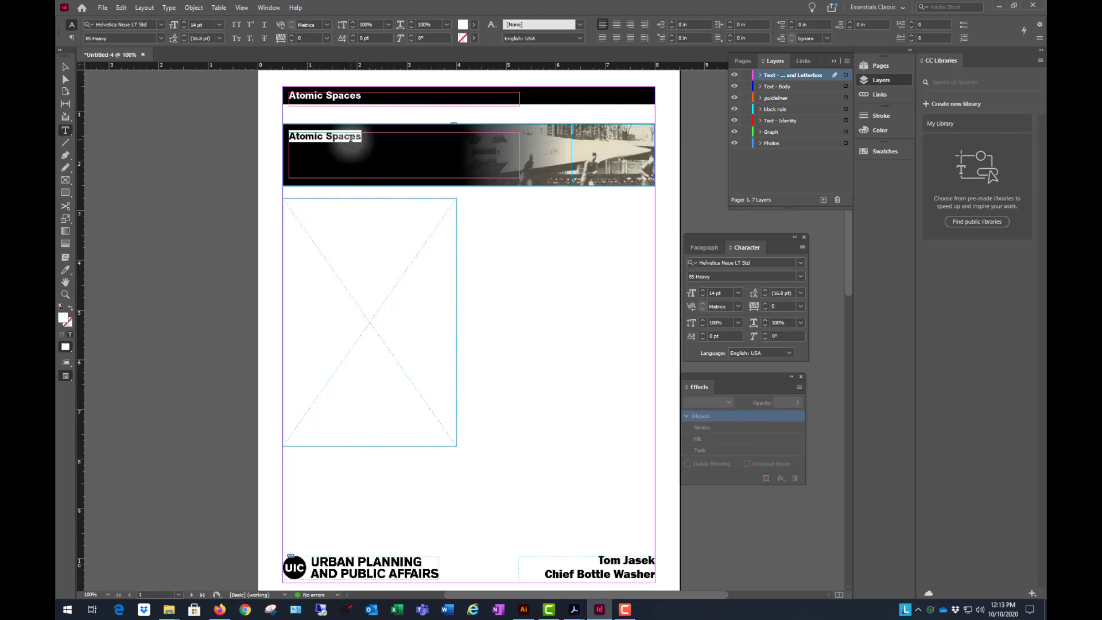
{"action": "key", "text": "ctrl+v"}
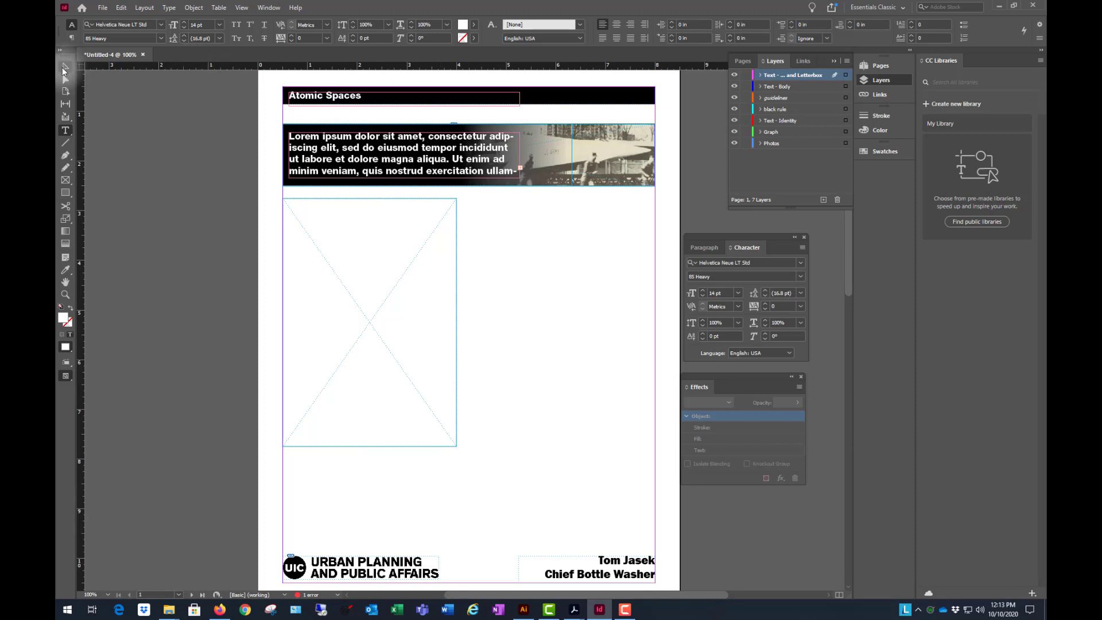
{"action": "left_click", "coordinate": [65, 66]}
{"action": "left_click_drag", "start_coordinate": [518, 158], "coordinate": [455, 158]}
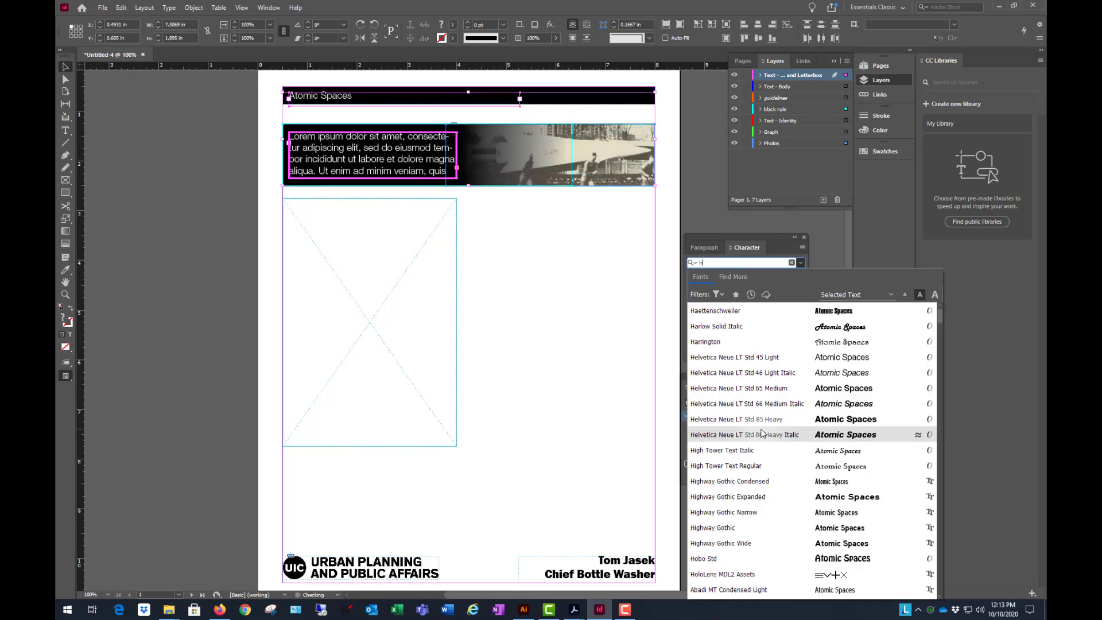
- Set the selected title and banner text to Helvetica Neue LT Std 65 Medium at 12 pt, then deselect the frames
{"action": "left_click", "coordinate": [757, 389]}
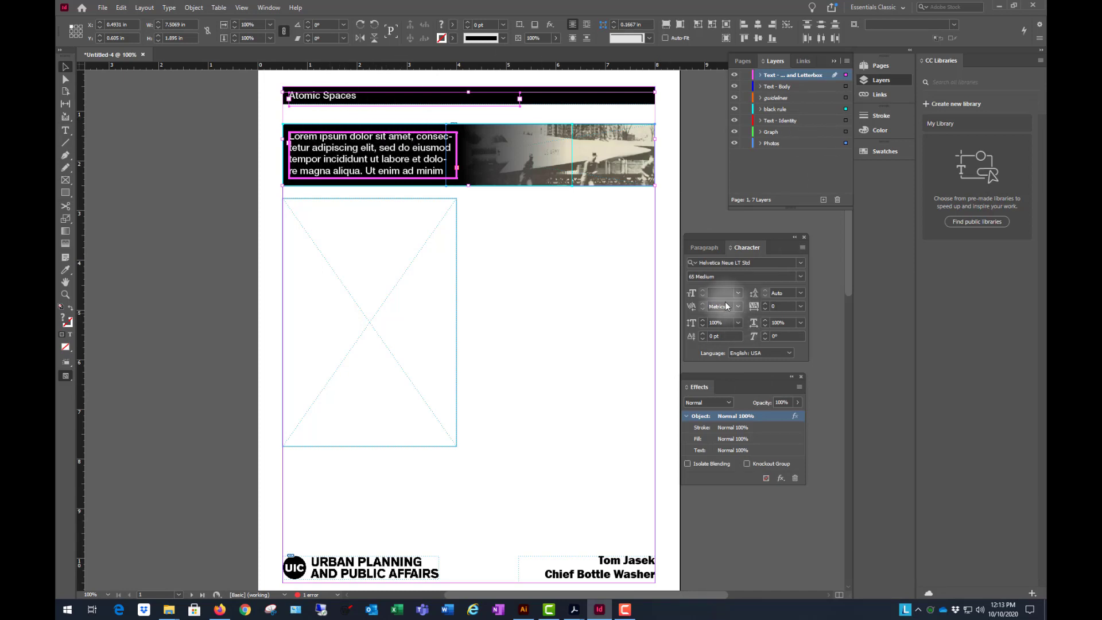
{"action": "left_click", "coordinate": [700, 249]}
{"action": "left_click", "coordinate": [740, 247]}
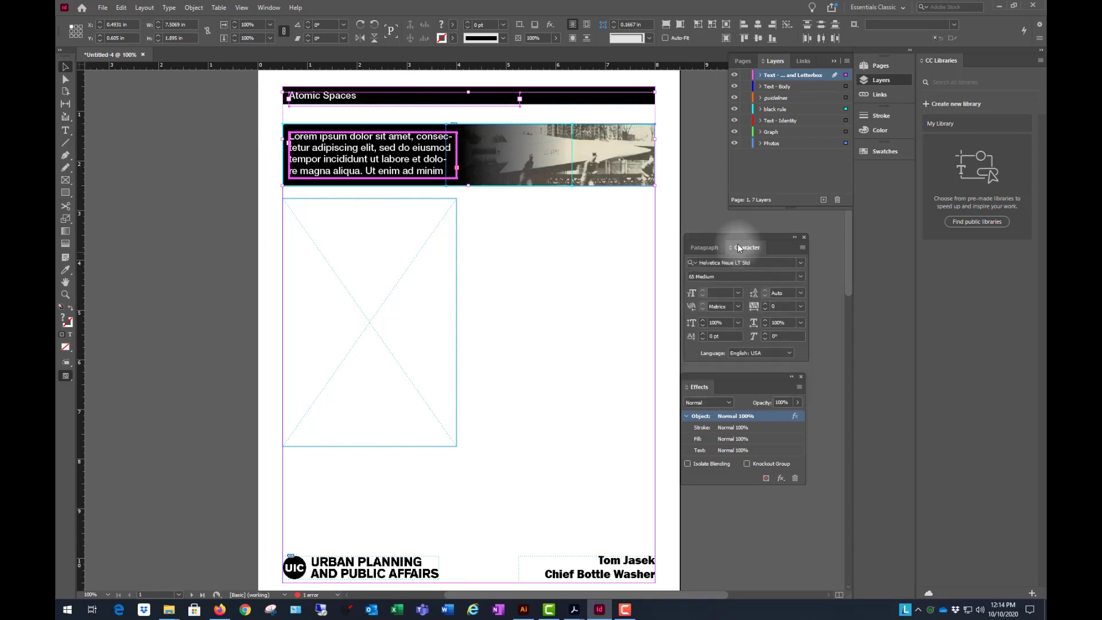
{"action": "left_click", "coordinate": [738, 294]}
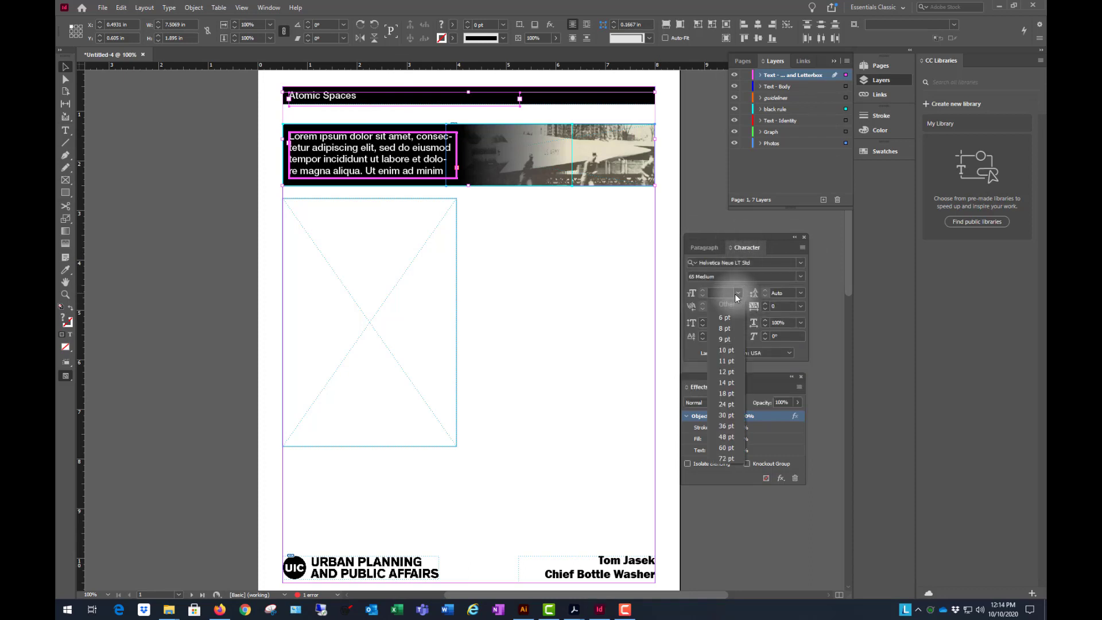
{"action": "left_click", "coordinate": [727, 372]}
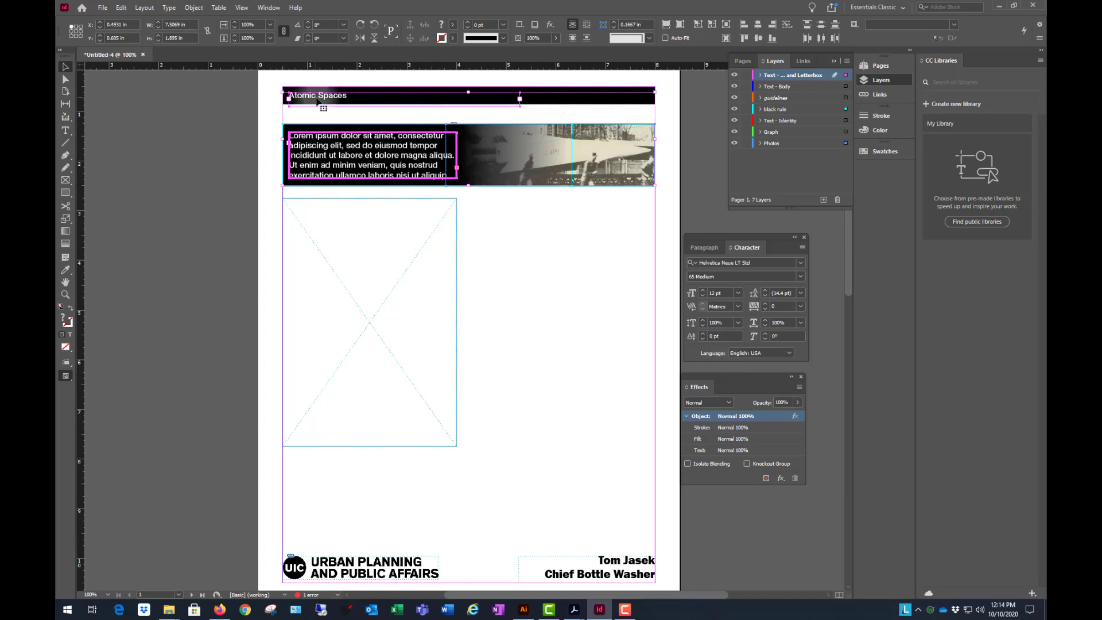
{"action": "left_click", "coordinate": [216, 148]}
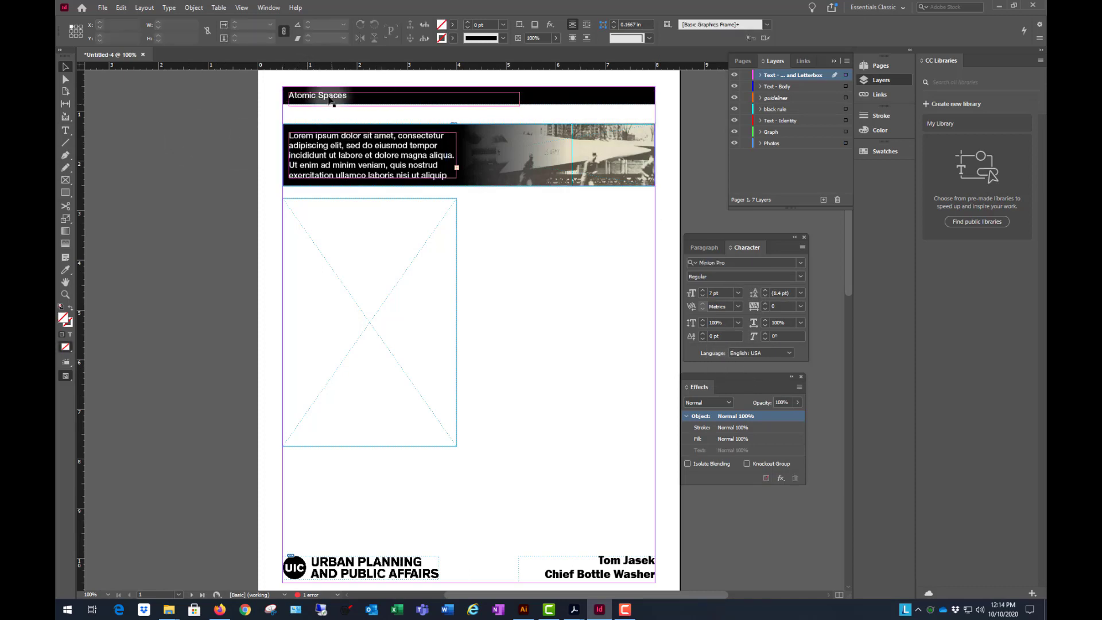
- Change the Atomic Spaces title's font to Franklin Gothic Heavy and increase its font size
{"action": "left_click", "coordinate": [294, 95]}
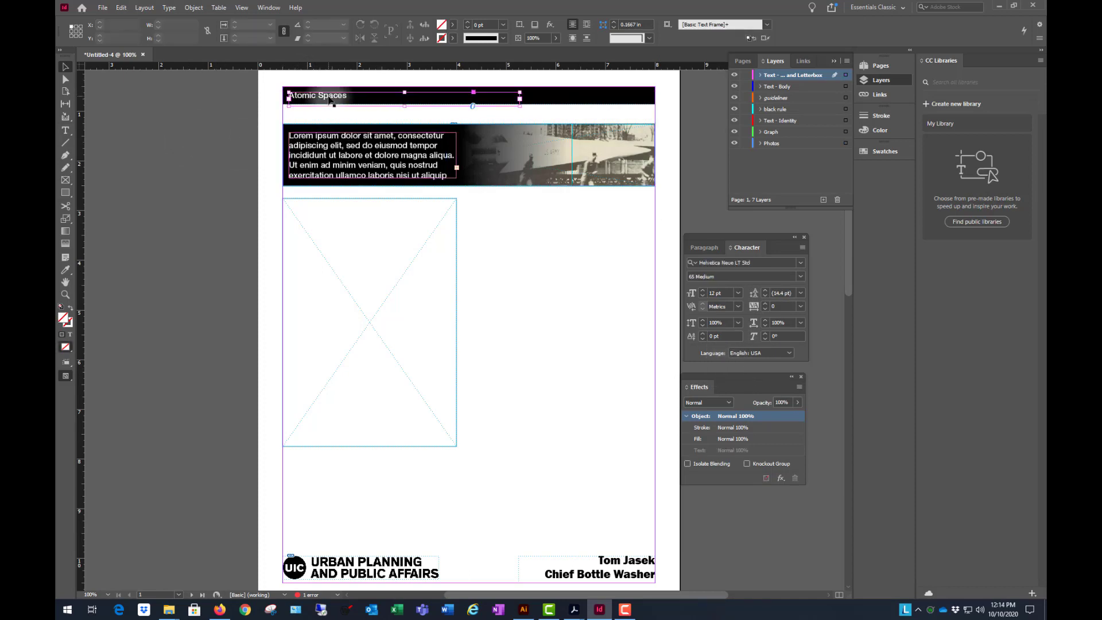
{"action": "left_click", "coordinate": [801, 264]}
{"action": "left_click", "coordinate": [838, 330]}
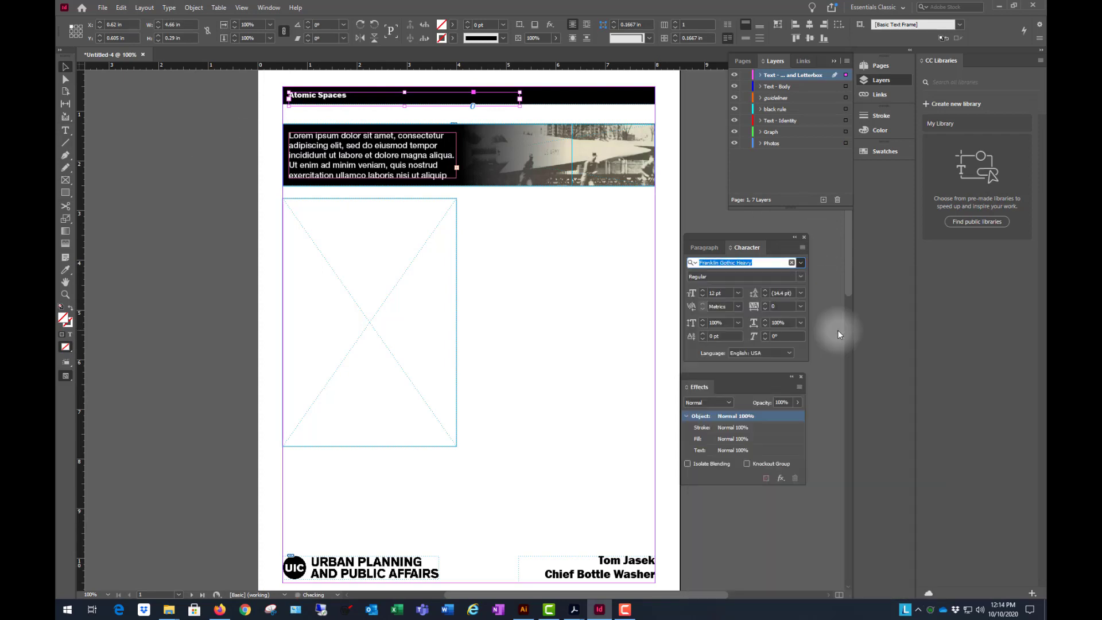
{"action": "left_click", "coordinate": [212, 142]}
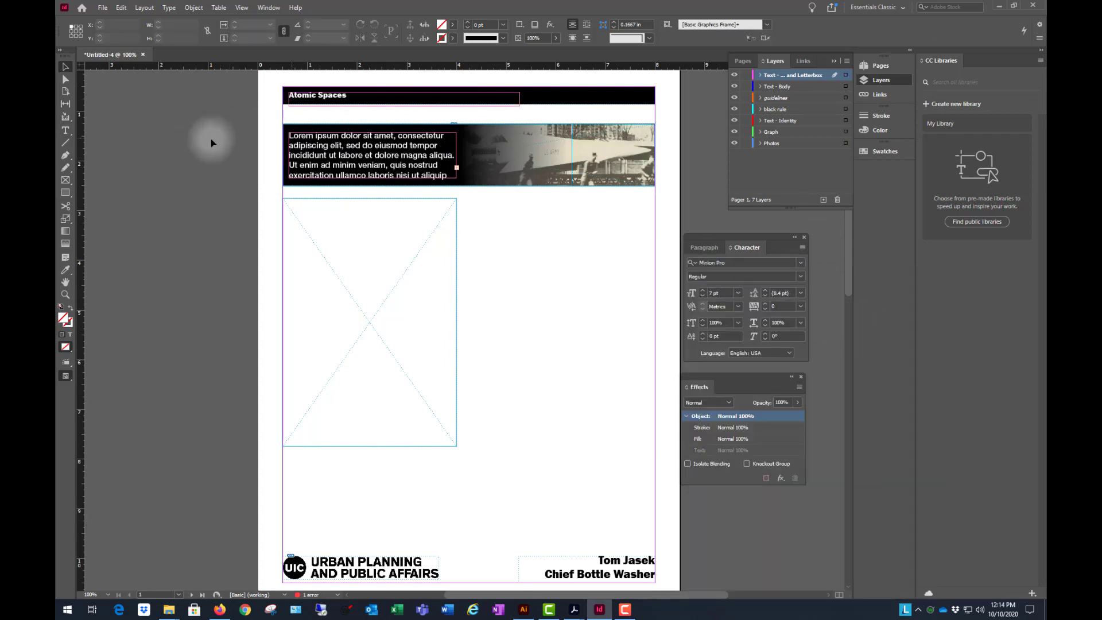
{"action": "left_click", "coordinate": [321, 99]}
{"action": "left_click", "coordinate": [702, 291]}
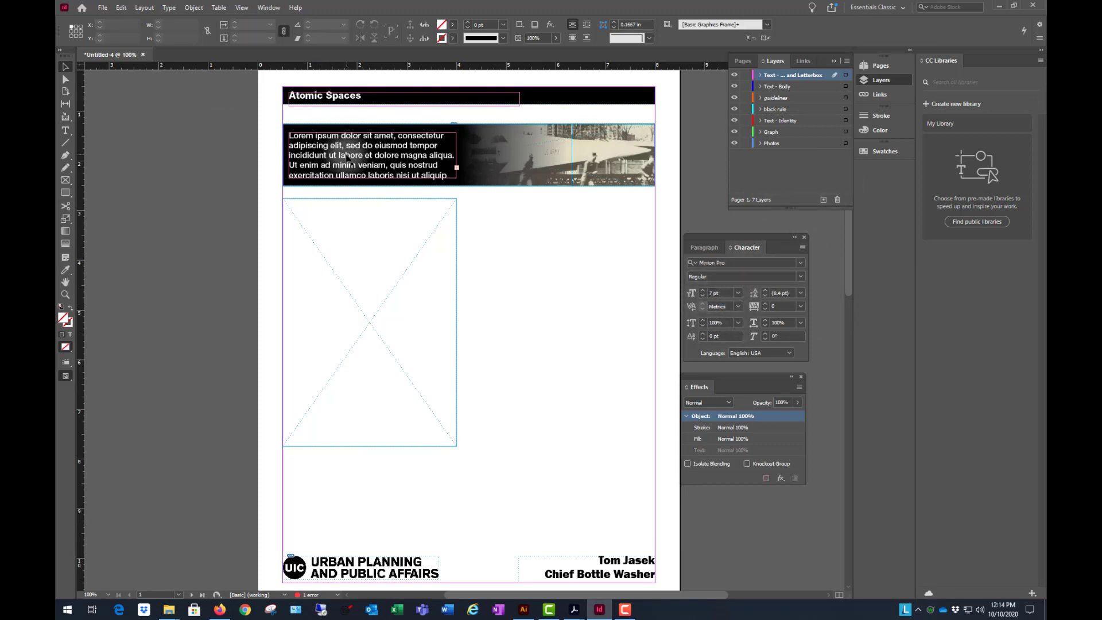
- Set the banner's Lorem ipsum text to 10 pt and adjust its frame to about 0.98 in high at Y about 1.41 in
{"action": "left_click", "coordinate": [347, 159]}
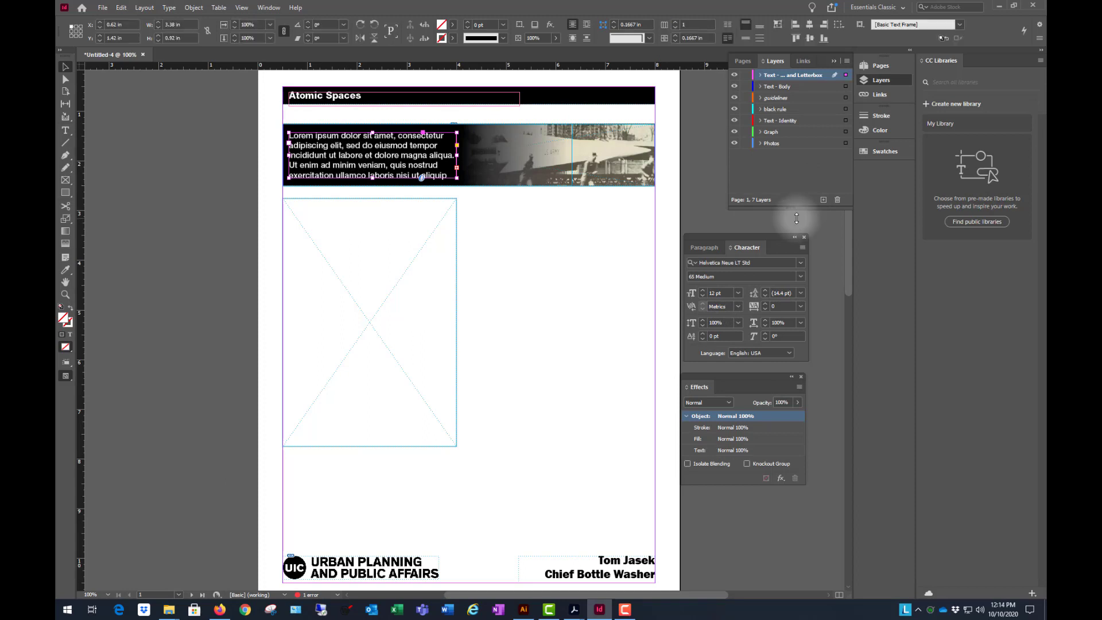
{"action": "left_click", "coordinate": [702, 296]}
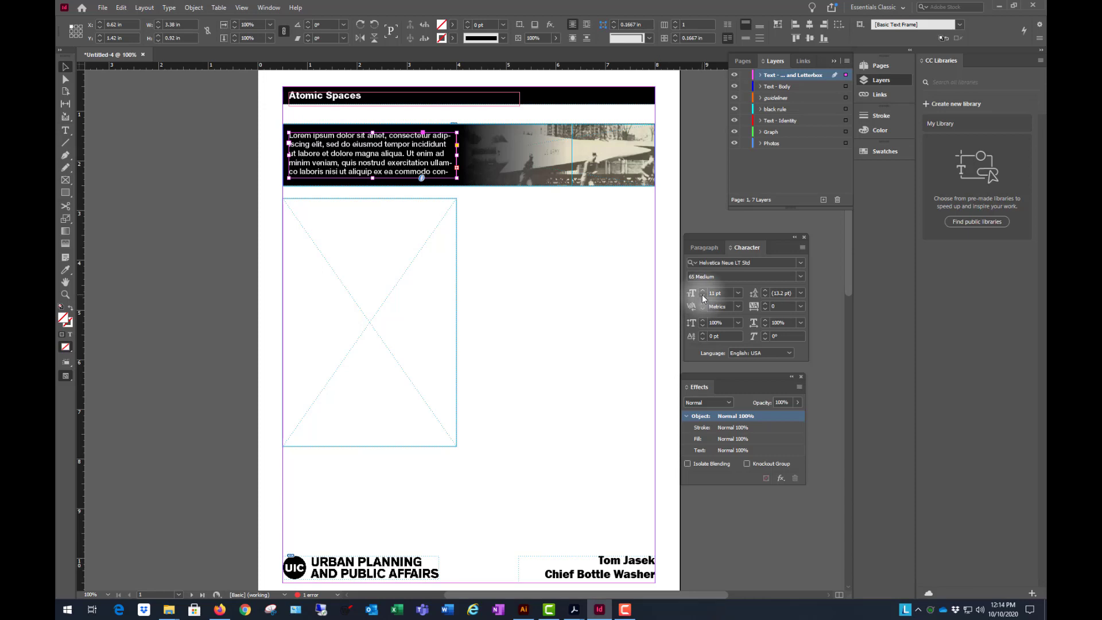
{"action": "left_click", "coordinate": [703, 296]}
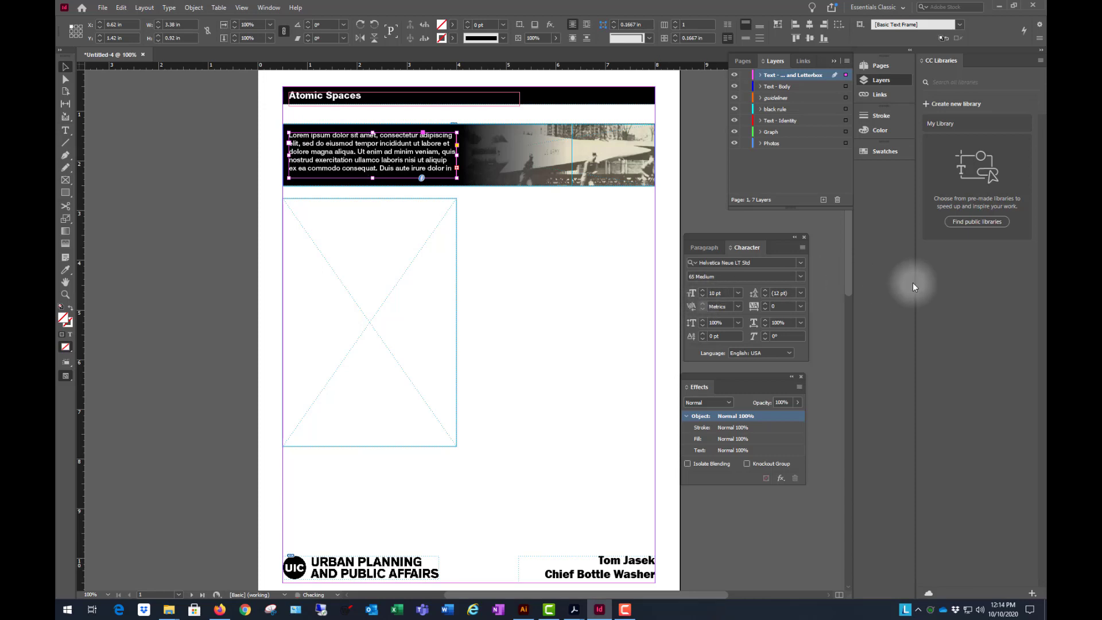
{"action": "double_click", "coordinate": [373, 178]}
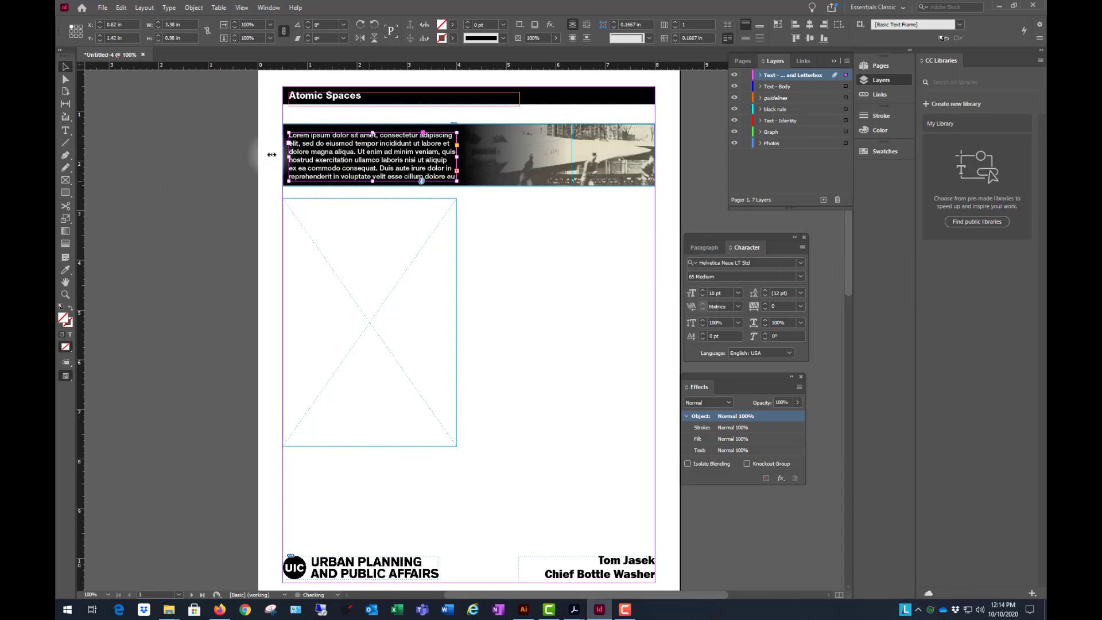
{"action": "left_click", "coordinate": [191, 153]}
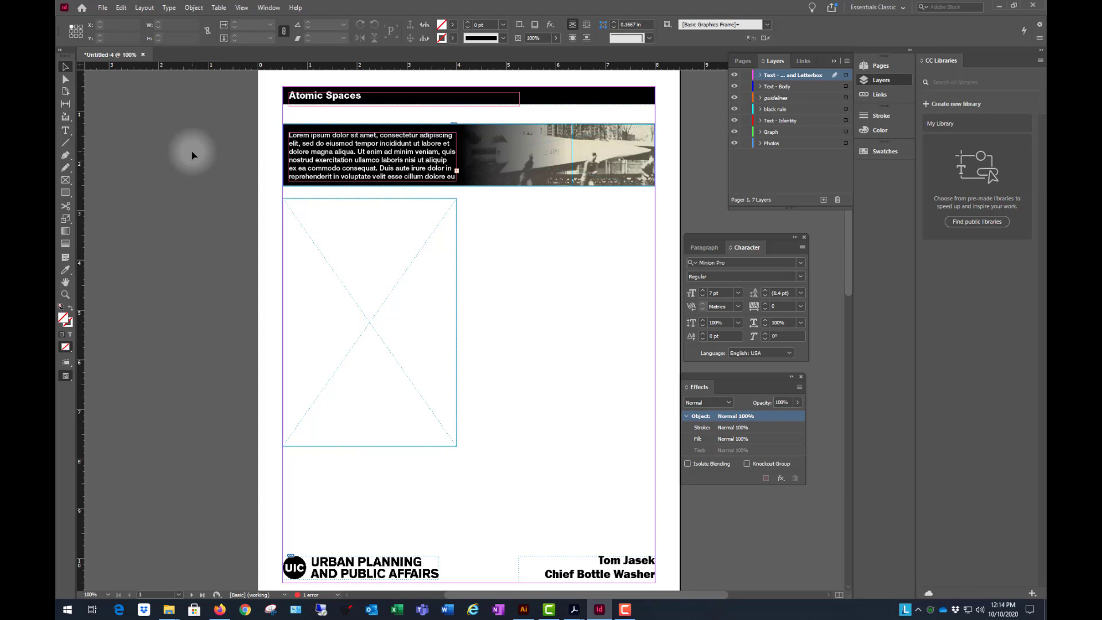
{"action": "left_click", "coordinate": [320, 153]}
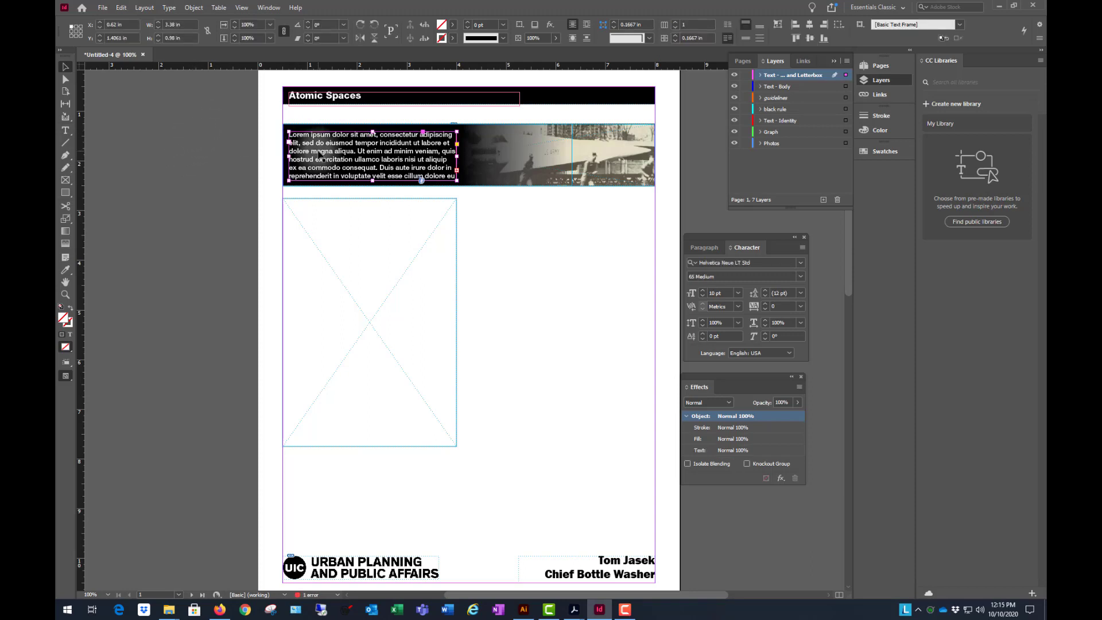
{"action": "left_click", "coordinate": [168, 148]}
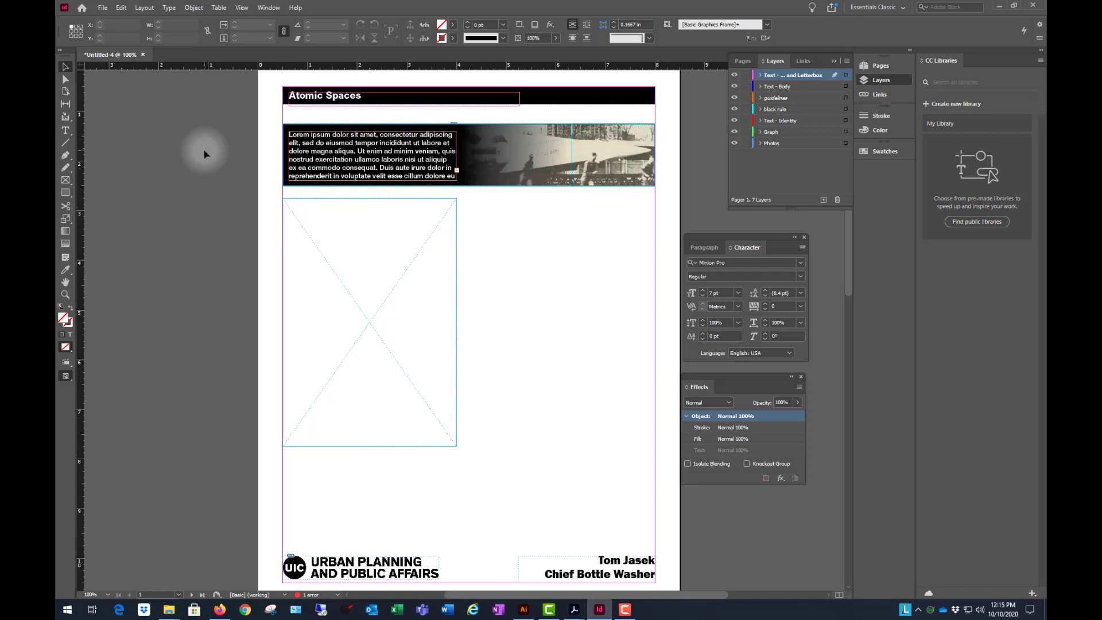
- Preview page 1 without guides and frame edges, and look over both pages of the layout
{"action": "key", "text": "shift+w"}
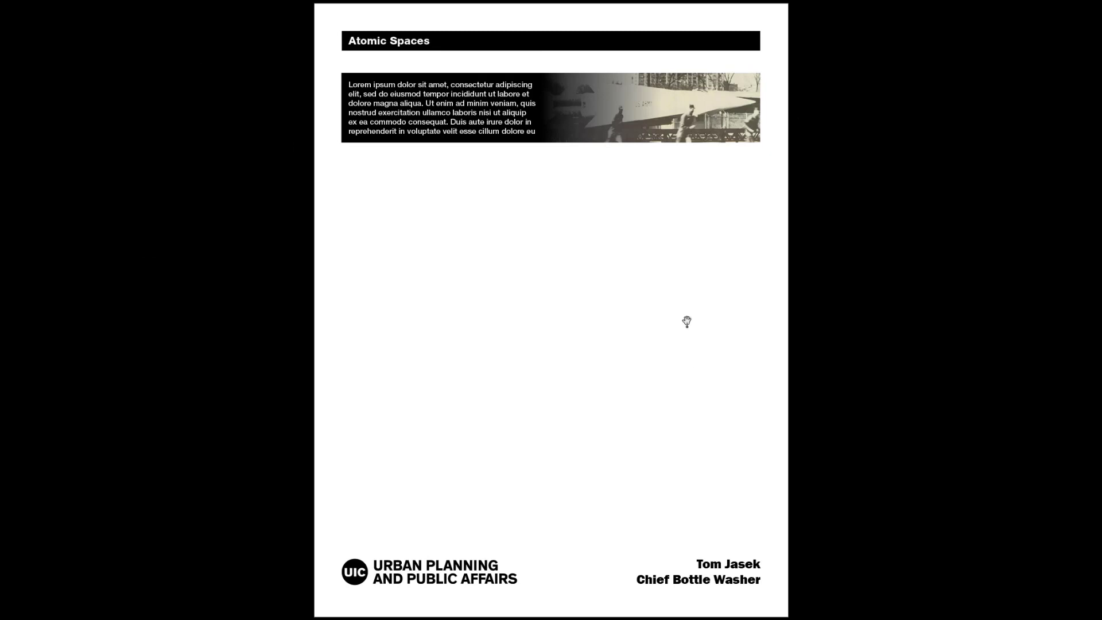
{"action": "key", "text": "Escape"}
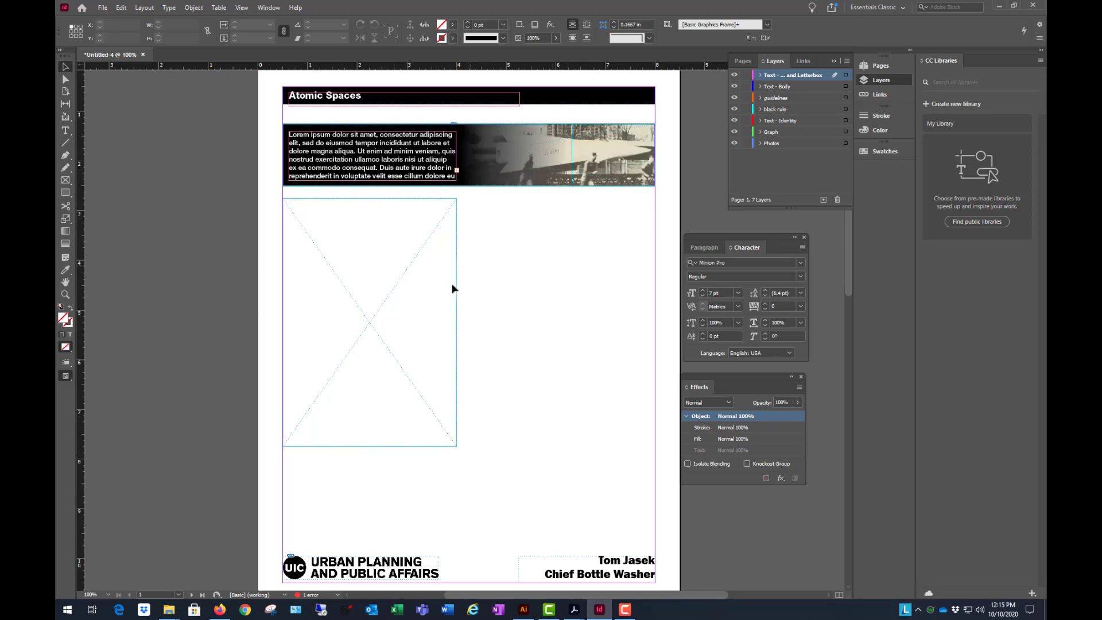
{"action": "key", "text": "ctrl+minus"}
{"action": "scroll", "coordinate": [433, 302], "scroll_direction": "down", "scroll_amount": 5}
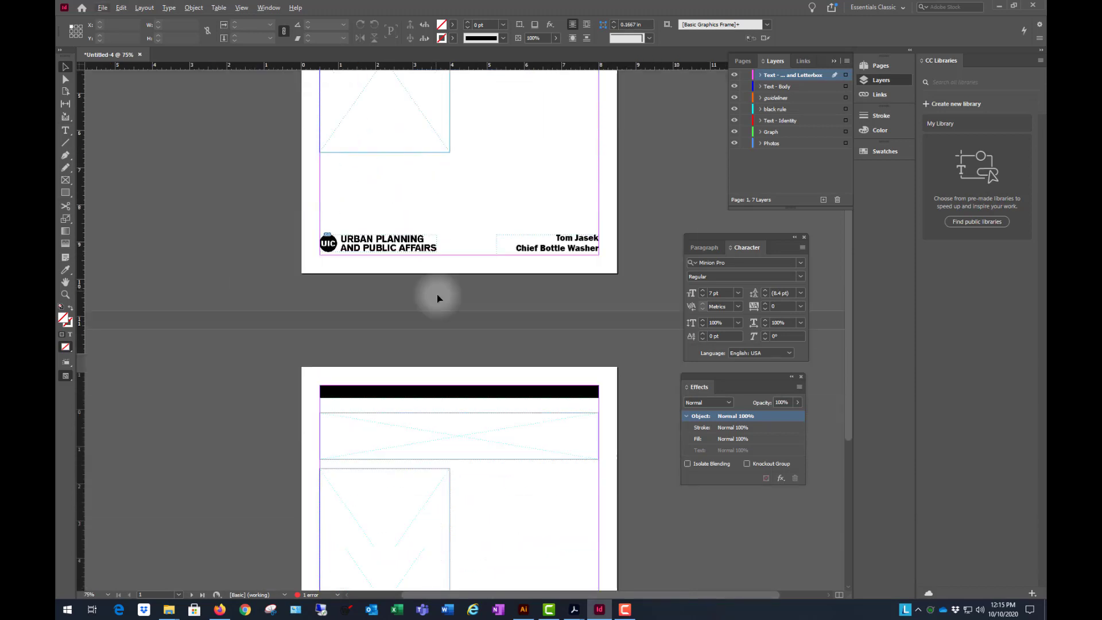
{"action": "scroll", "coordinate": [442, 296], "scroll_direction": "down", "scroll_amount": 4}
{"action": "scroll", "coordinate": [482, 269], "scroll_direction": "up", "scroll_amount": 9}
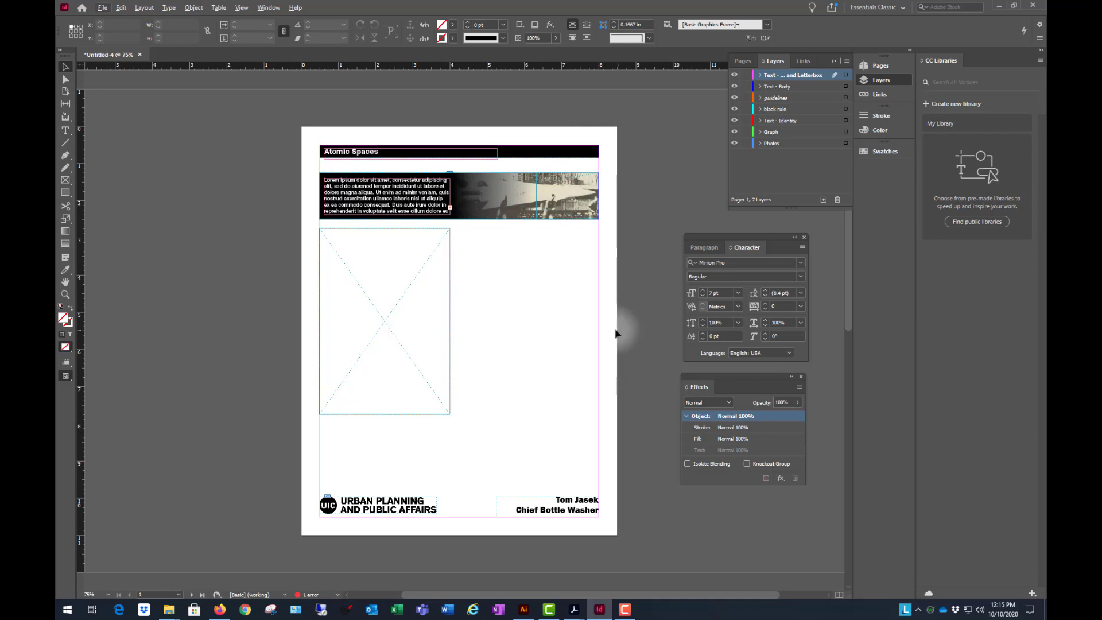
- Place the frisbee-player photo on the Photos layer and move it below the banner, at about X 0.39 in and Y 2.74 in
{"action": "scroll", "coordinate": [615, 332], "scroll_direction": "up", "scroll_amount": 1, "text": "alt"}
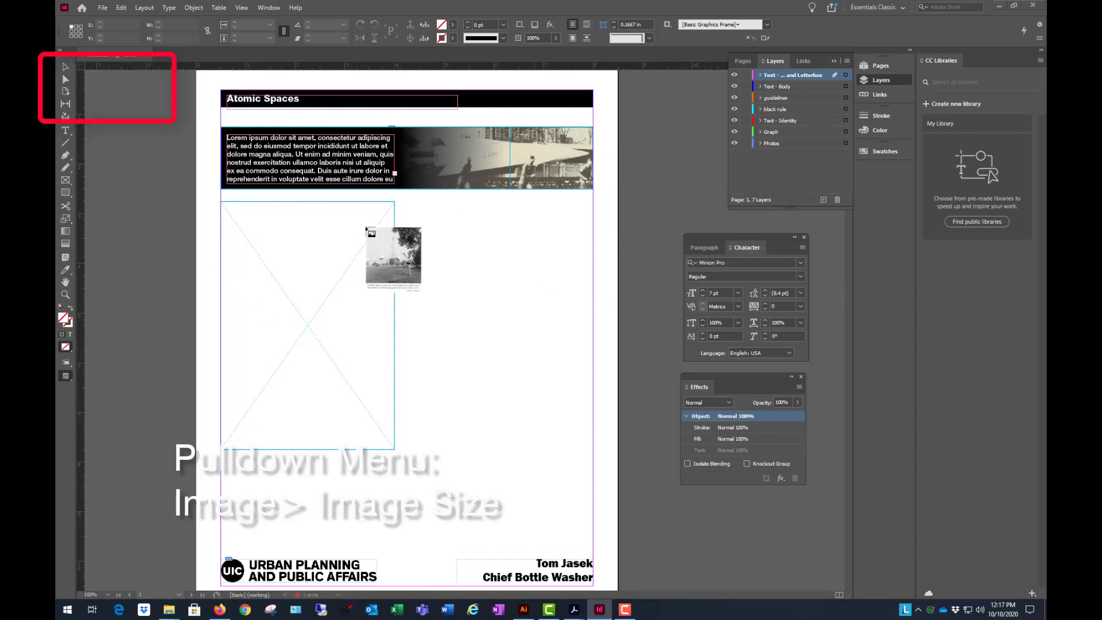
{"action": "left_click", "coordinate": [795, 145]}
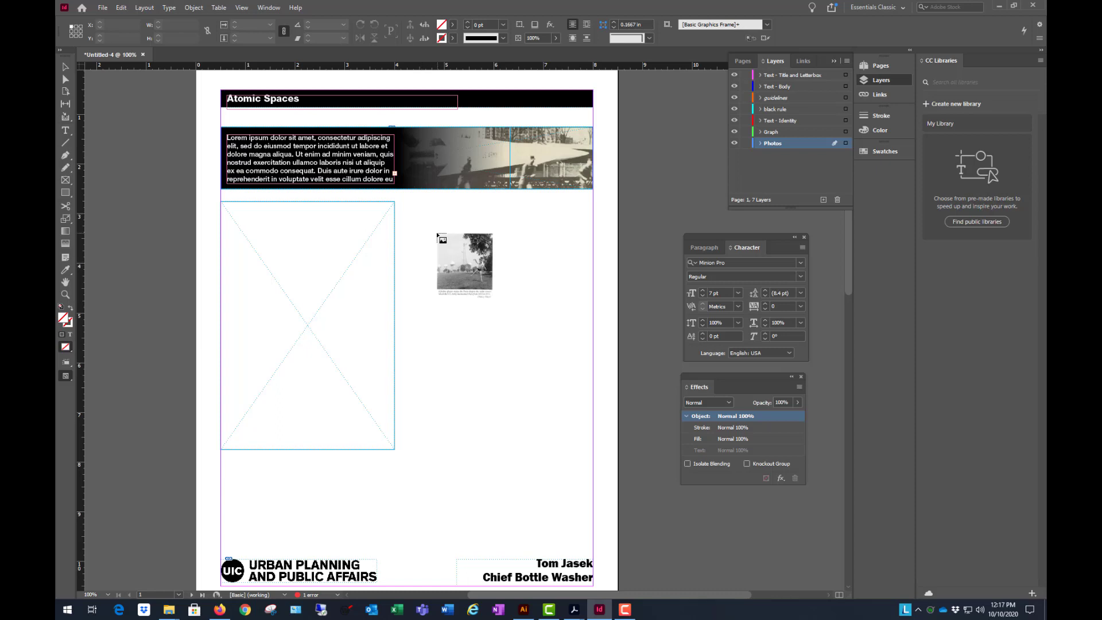
{"action": "left_click", "coordinate": [436, 232]}
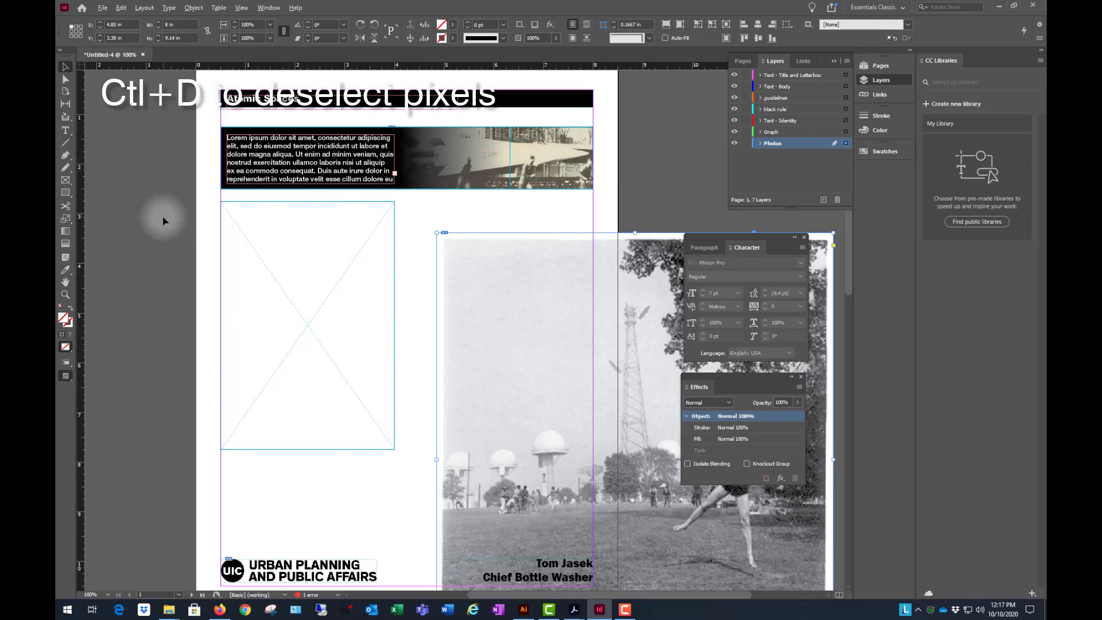
{"action": "key", "text": "ctrl+minus"}
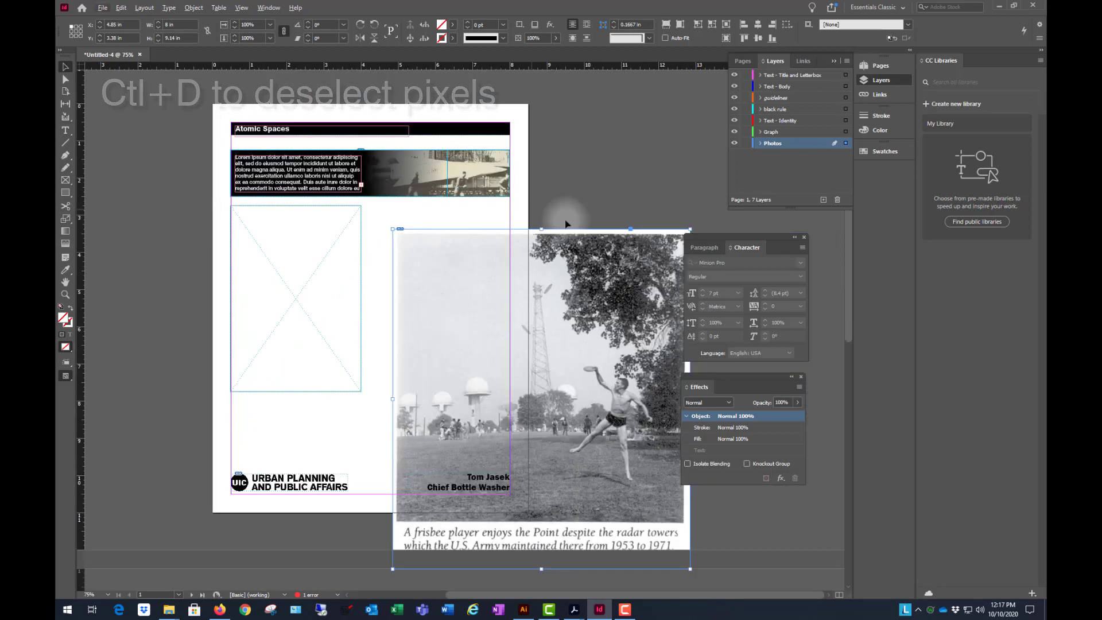
{"action": "left_click_drag", "start_coordinate": [574, 256], "coordinate": [394, 259]}
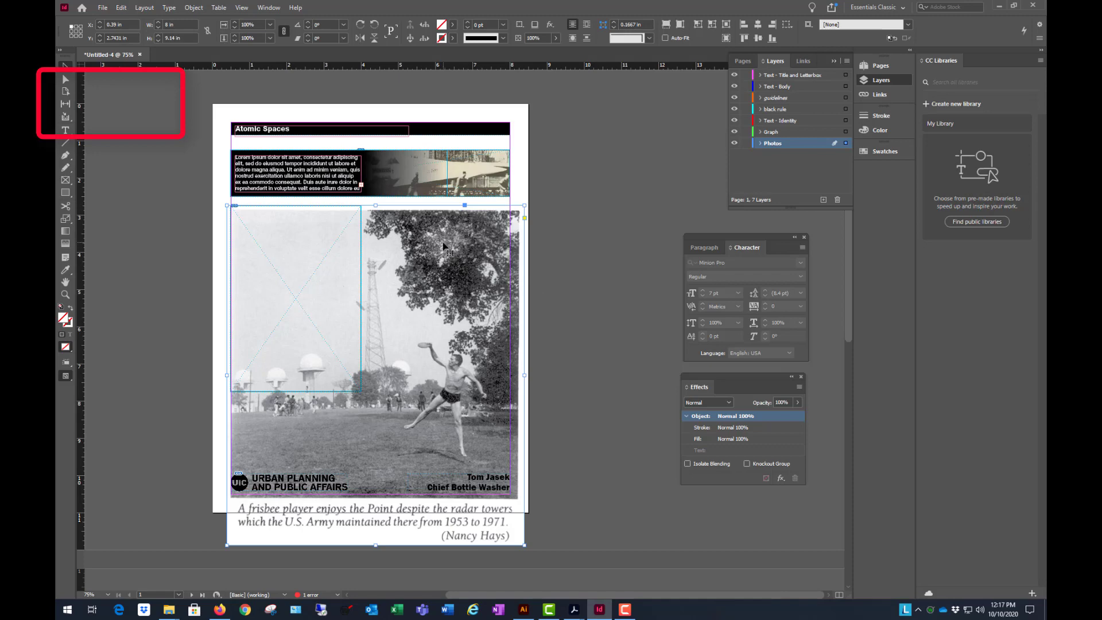
{"action": "scroll", "coordinate": [322, 400], "scroll_direction": "up", "scroll_amount": 1}
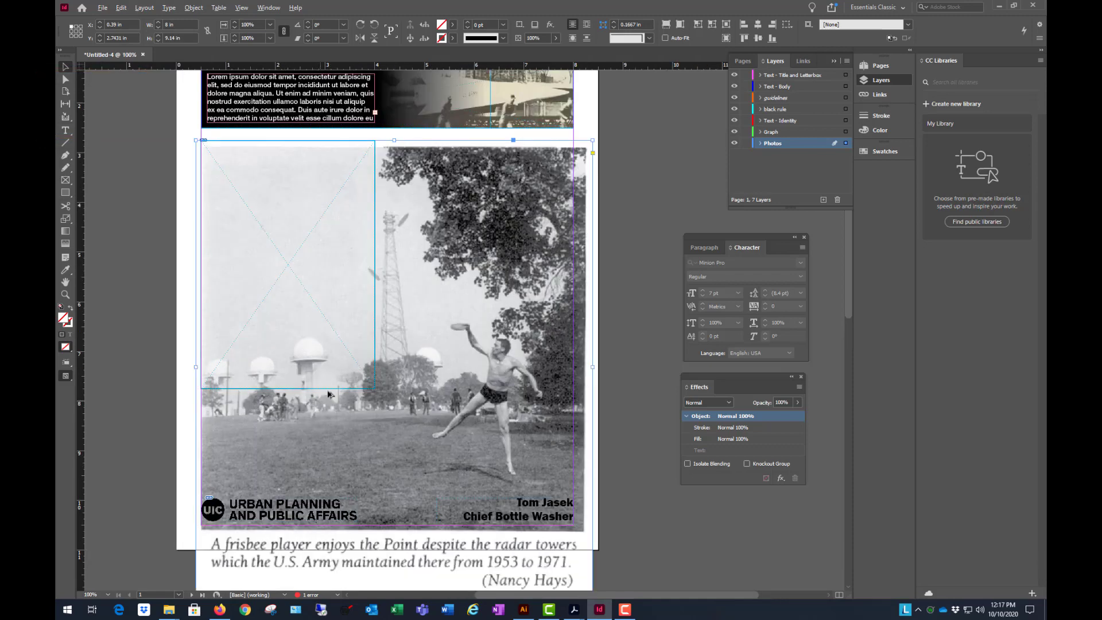
{"action": "scroll", "coordinate": [390, 304], "scroll_direction": "down", "scroll_amount": 1}
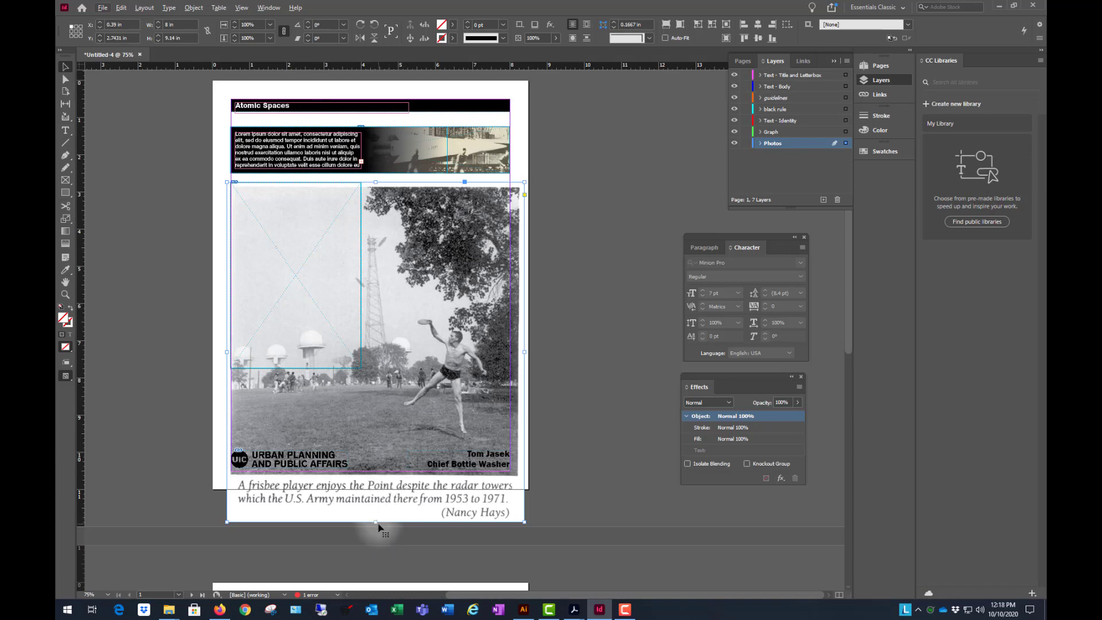
- Crop the frisbee photo's frame above the footer to about 6.9 in high, shift the image inside it and narrow the image to 7.75 in
{"action": "left_click_drag", "start_coordinate": [377, 520], "coordinate": [375, 438]}
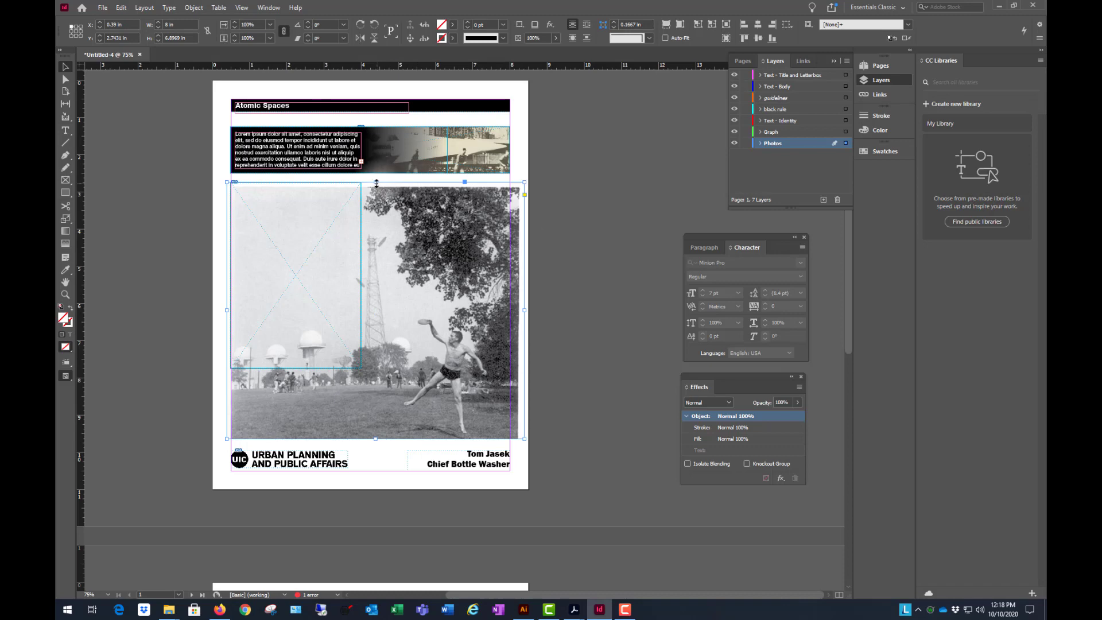
{"action": "left_click_drag", "start_coordinate": [390, 234], "coordinate": [447, 285]}
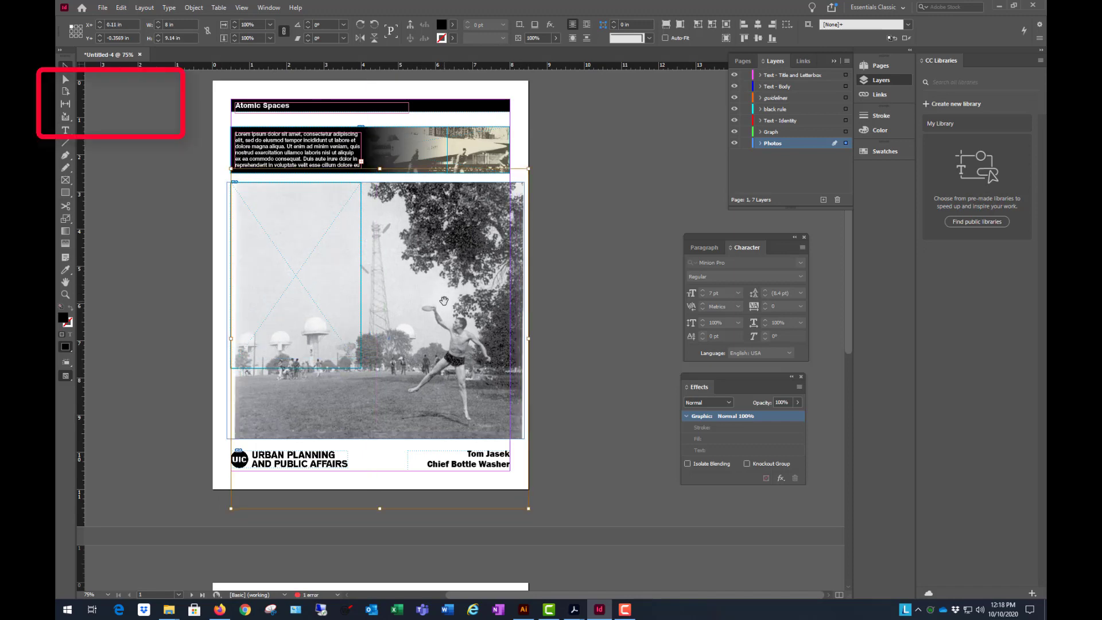
{"action": "key", "text": "Escape"}
{"action": "left_click_drag", "start_coordinate": [524, 338], "coordinate": [481, 336]}
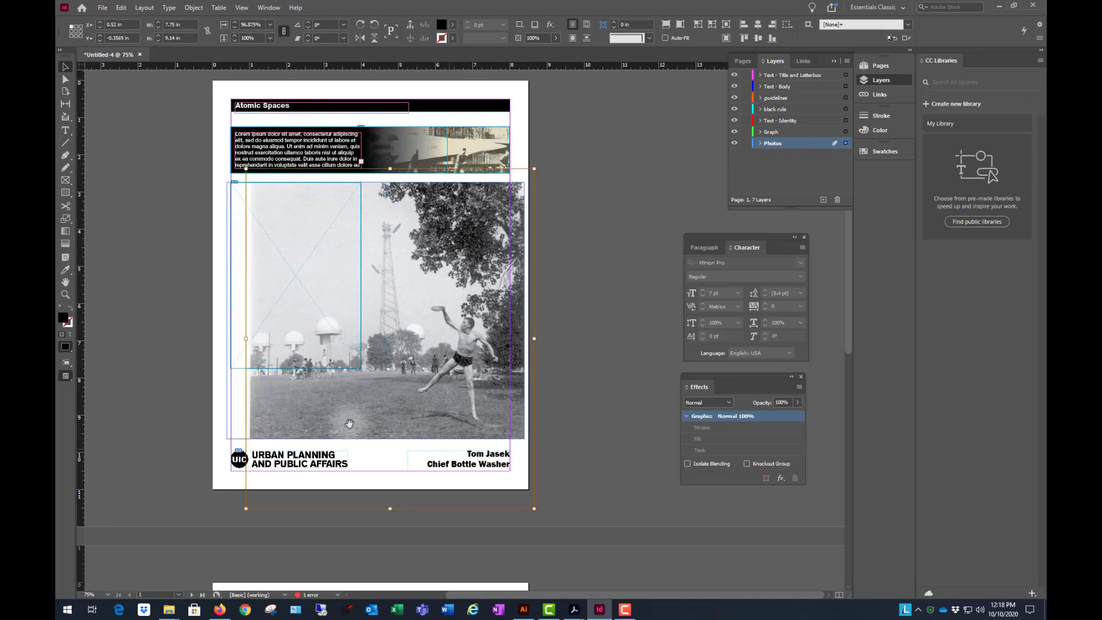
- Crop the frisbee photo's frame at both sides to about 6.51 in wide, ending at the page's right margin and hiding the image's blank left edge
{"action": "left_click", "coordinate": [226, 431]}
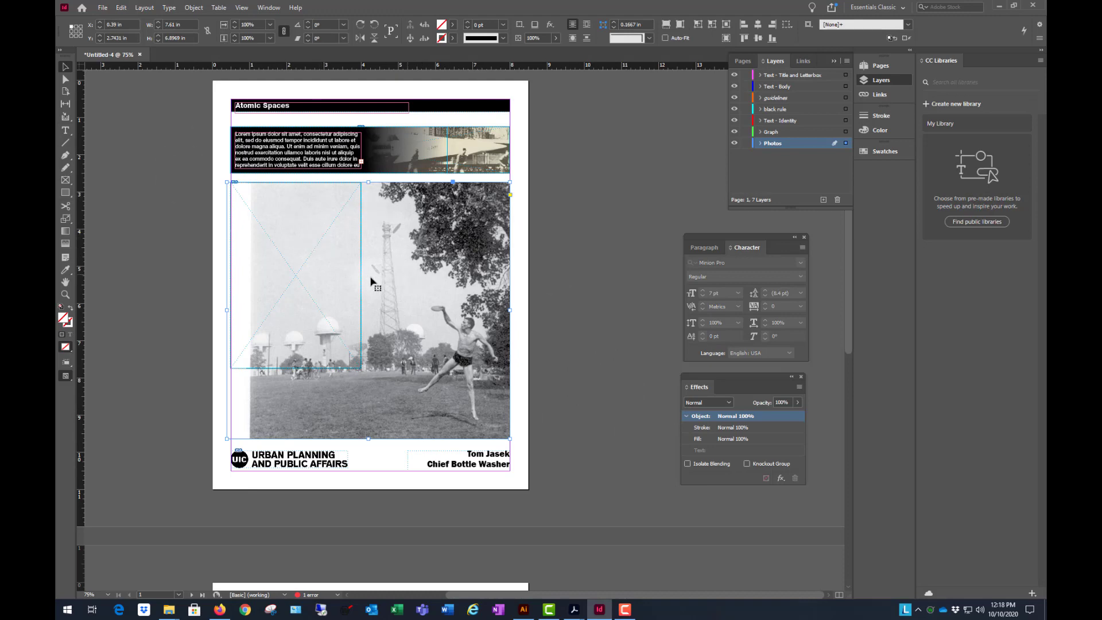
{"action": "left_click", "coordinate": [531, 266]}
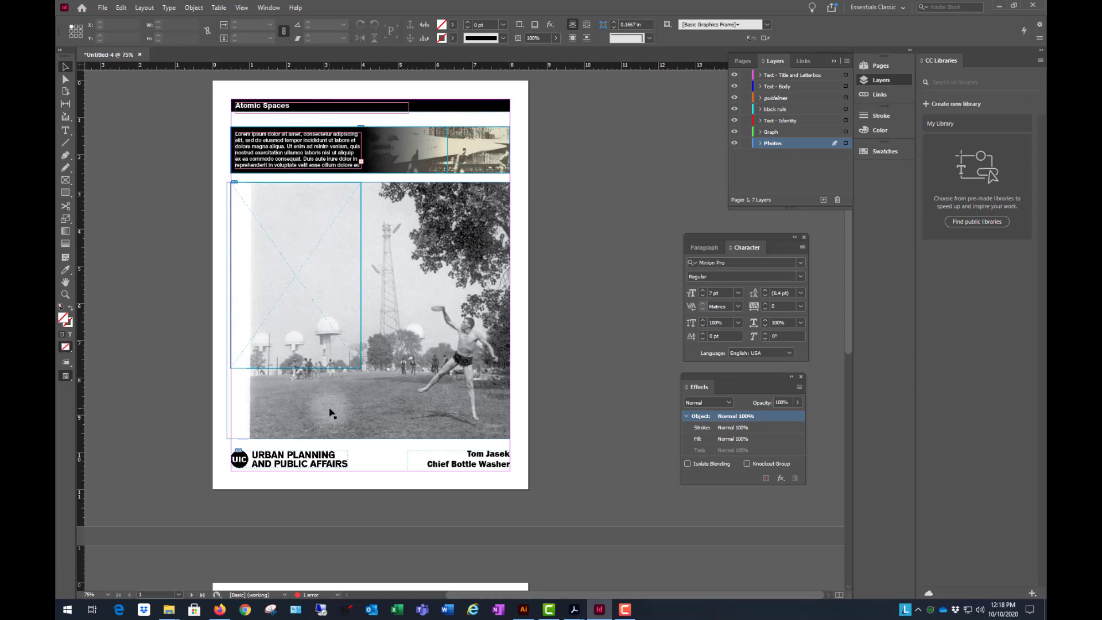
{"action": "left_click", "coordinate": [230, 312]}
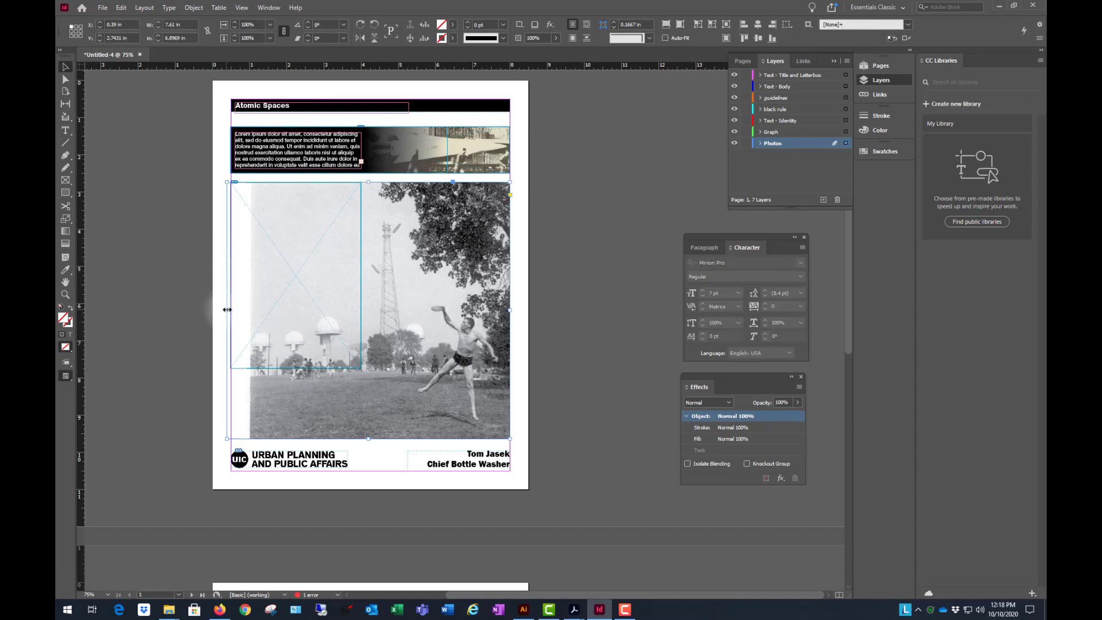
{"action": "left_click_drag", "start_coordinate": [227, 309], "coordinate": [267, 308]}
- Deselect the frisbee photo and examine the layout at page and spread scale
{"action": "key", "text": "ctrl+="}
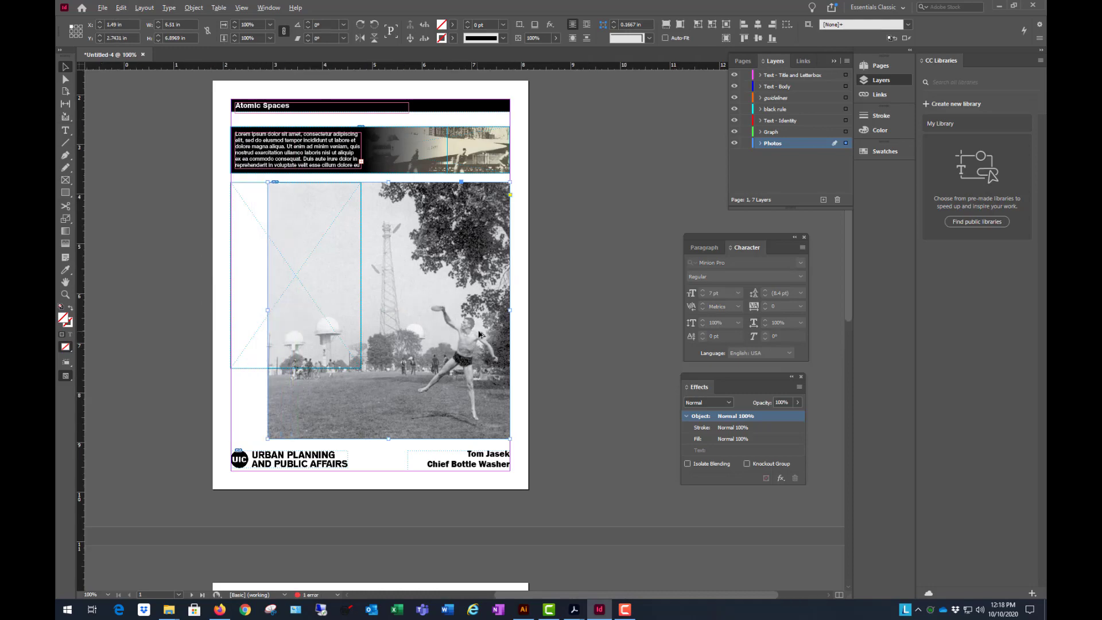
{"action": "scroll", "coordinate": [479, 335], "scroll_direction": "up", "scroll_amount": 6}
{"action": "scroll", "coordinate": [489, 299], "scroll_direction": "down", "scroll_amount": 7}
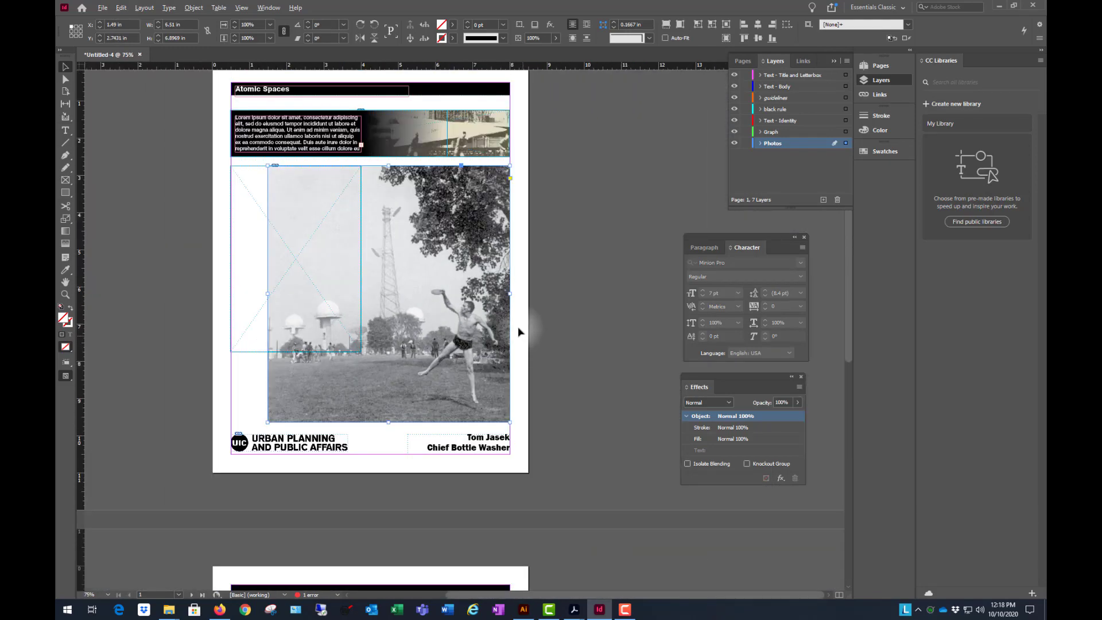
{"action": "scroll", "coordinate": [564, 322], "scroll_direction": "down", "scroll_amount": 1}
{"action": "scroll", "coordinate": [574, 235], "scroll_direction": "up", "scroll_amount": 1}
{"action": "scroll", "coordinate": [269, 301], "scroll_direction": "down", "scroll_amount": 1}
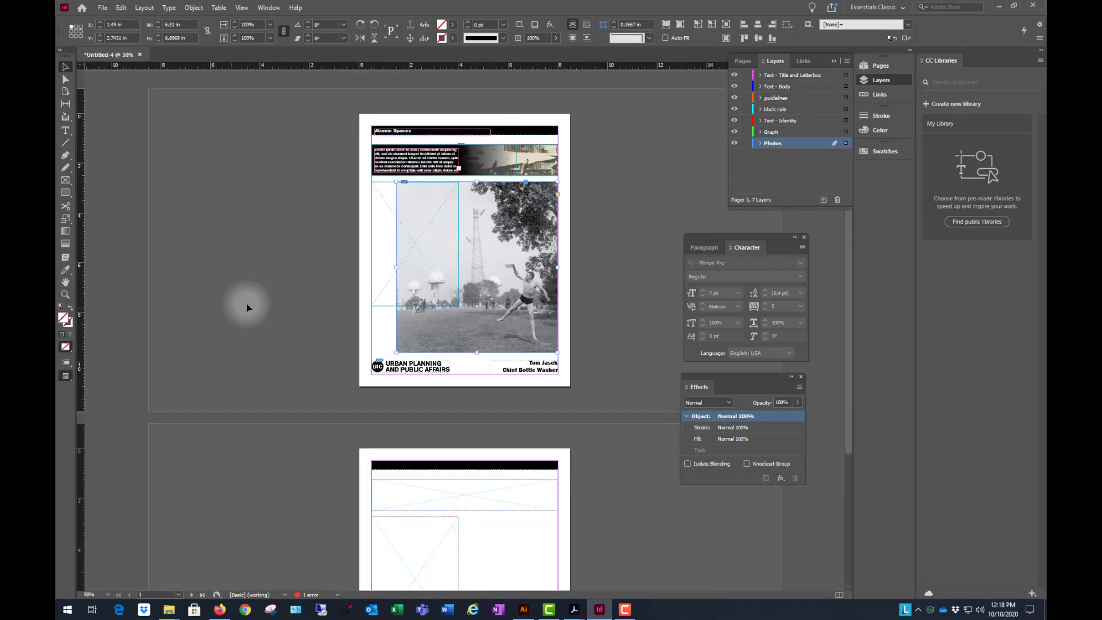
{"action": "scroll", "coordinate": [613, 236], "scroll_direction": "up", "scroll_amount": 1}
{"action": "left_click", "coordinate": [685, 205]}
{"action": "scroll", "coordinate": [337, 306], "scroll_direction": "down", "scroll_amount": 1}
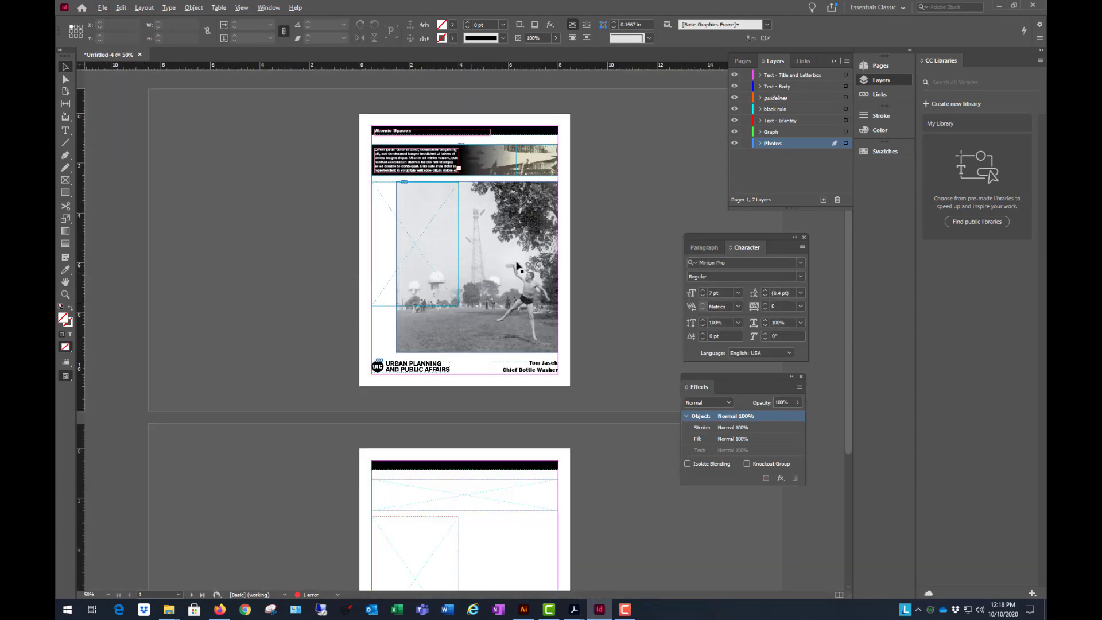
{"action": "scroll", "coordinate": [612, 191], "scroll_direction": "up", "scroll_amount": 1}
{"action": "scroll", "coordinate": [611, 201], "scroll_direction": "up", "scroll_amount": 1}
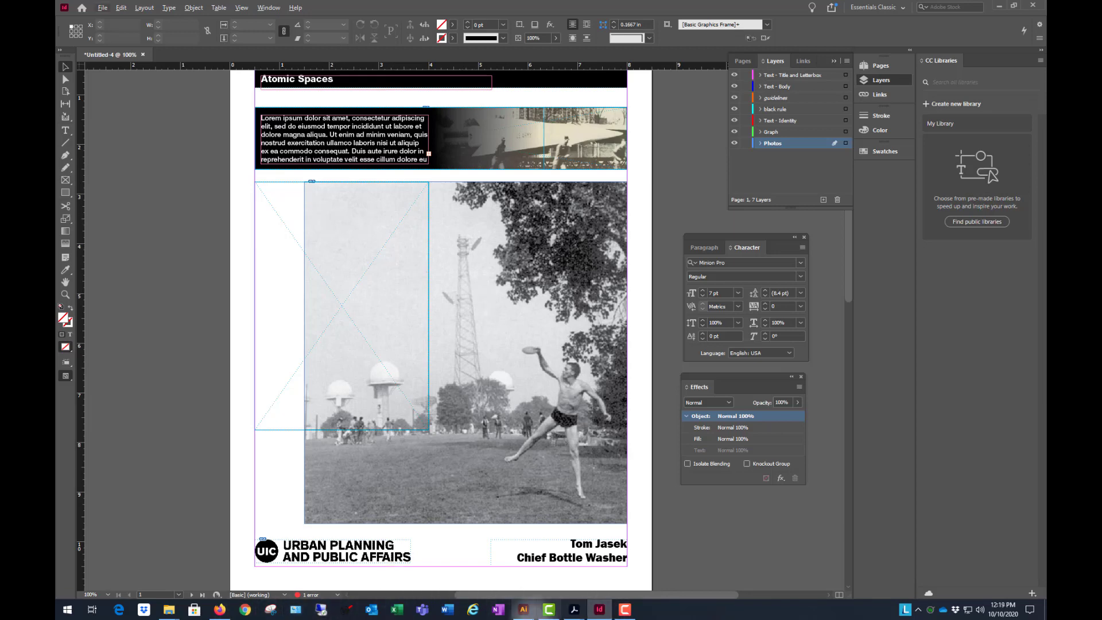
- Switch to CTSHT_FULLSIZE_SAMPLES.pdf in Acrobat, examine how page 1's aerial photo fades beside the body text, and return to the InDesign layout
{"action": "left_click", "coordinate": [576, 608]}
{"action": "left_click", "coordinate": [642, 564]}
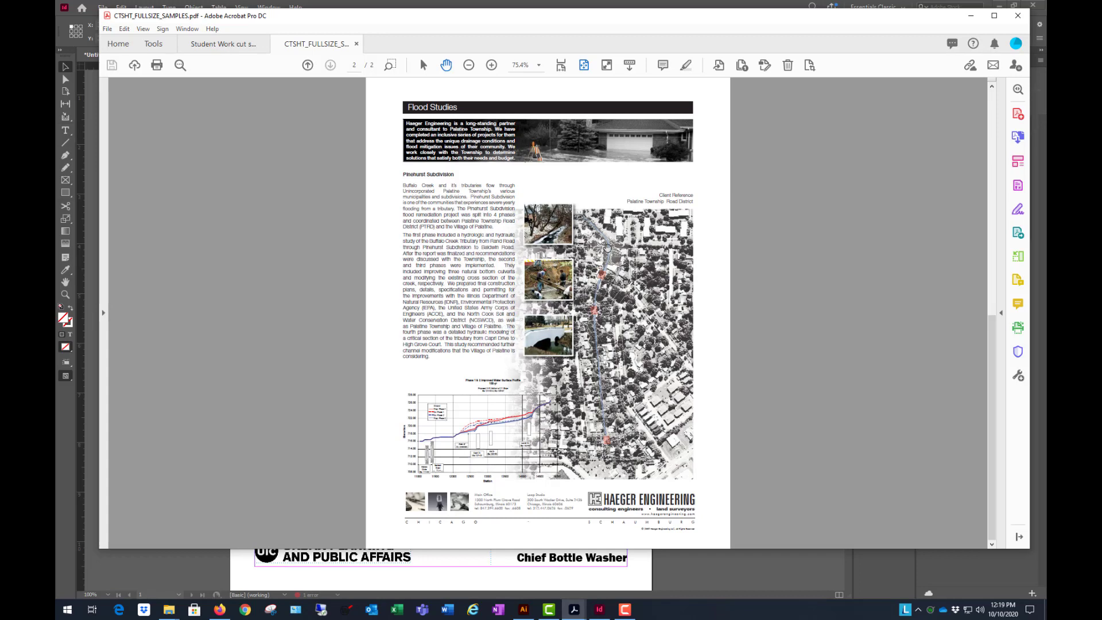
{"action": "scroll", "coordinate": [645, 259], "scroll_direction": "up", "scroll_amount": 2}
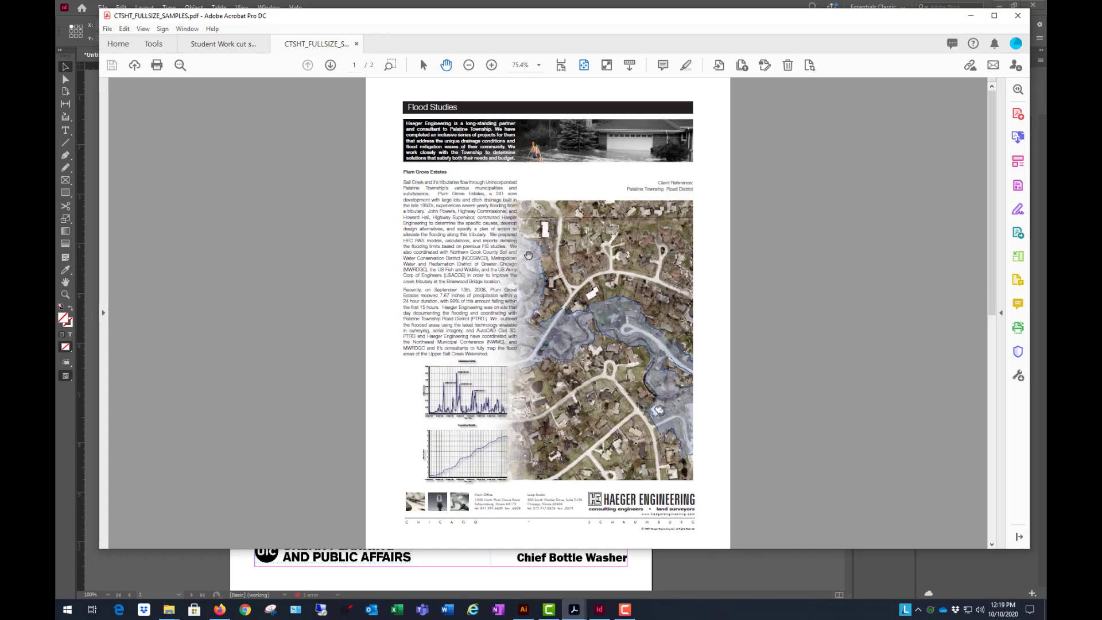
{"action": "left_click_drag", "start_coordinate": [401, 188], "coordinate": [656, 357]}
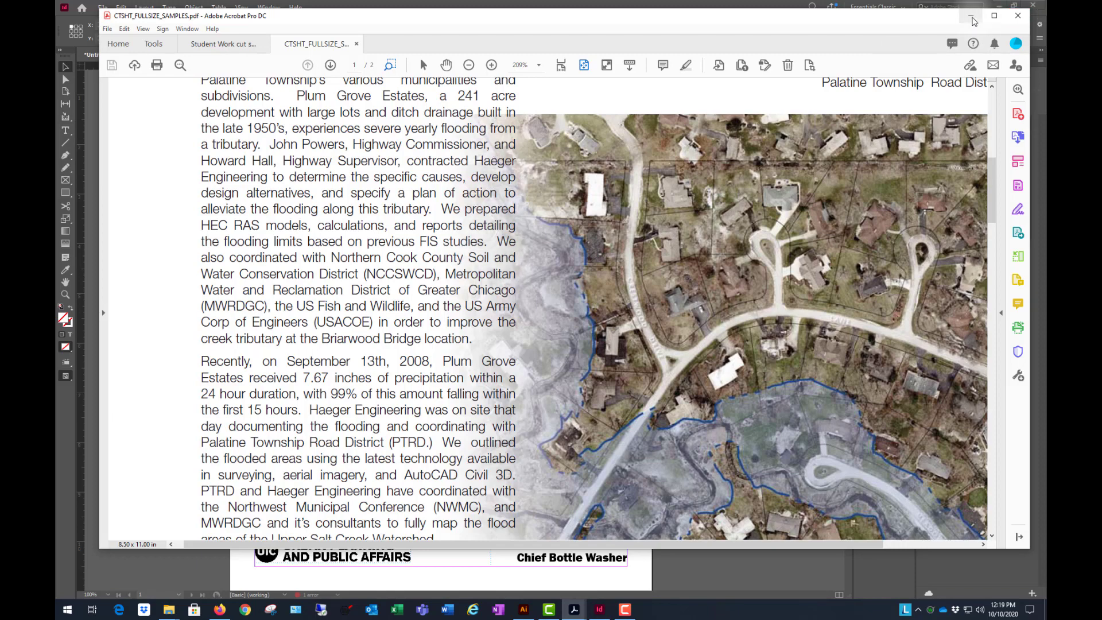
{"action": "left_click", "coordinate": [970, 16]}
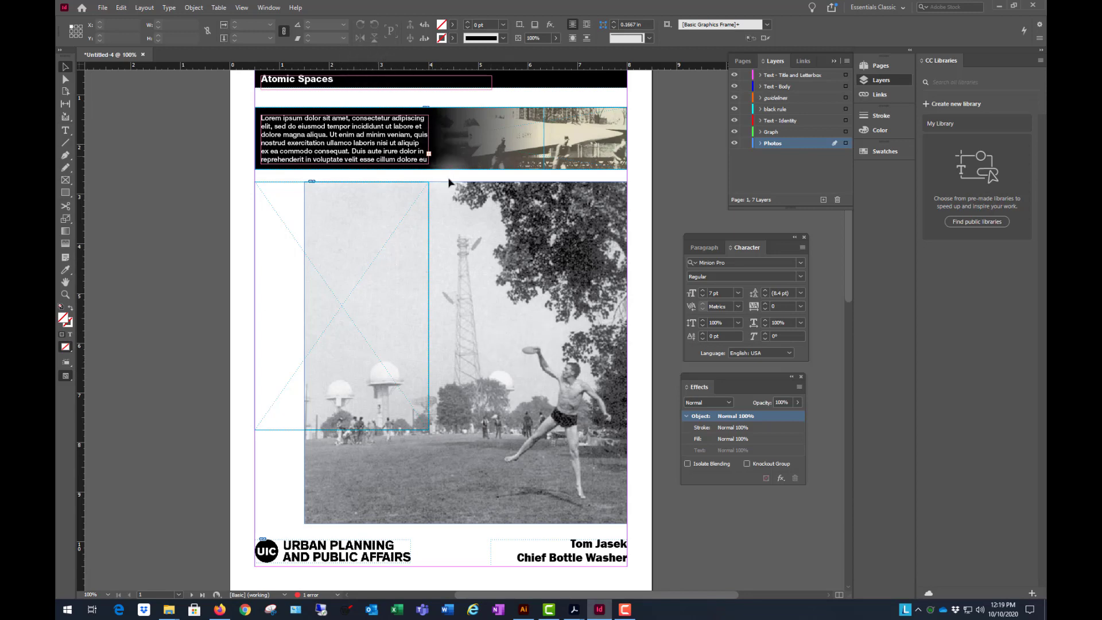
- Add a linear Gradient Feather at a 180° angle to the large frisbee photo, comparing the result with and without preview
{"action": "left_click", "coordinate": [504, 259]}
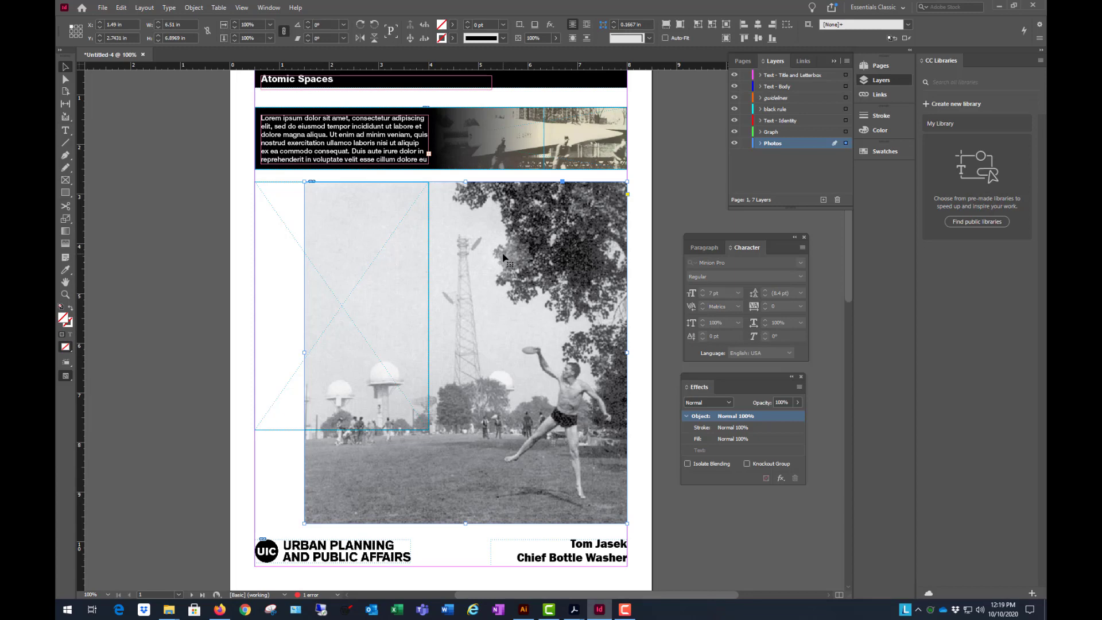
{"action": "left_click", "coordinate": [780, 478]}
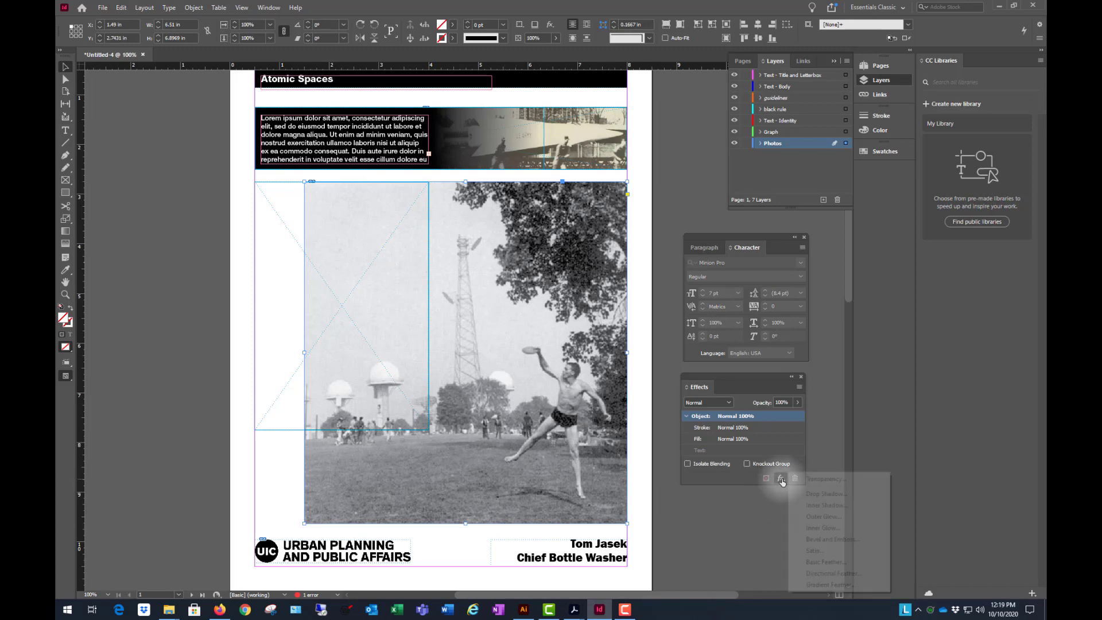
{"action": "left_click", "coordinate": [830, 585]}
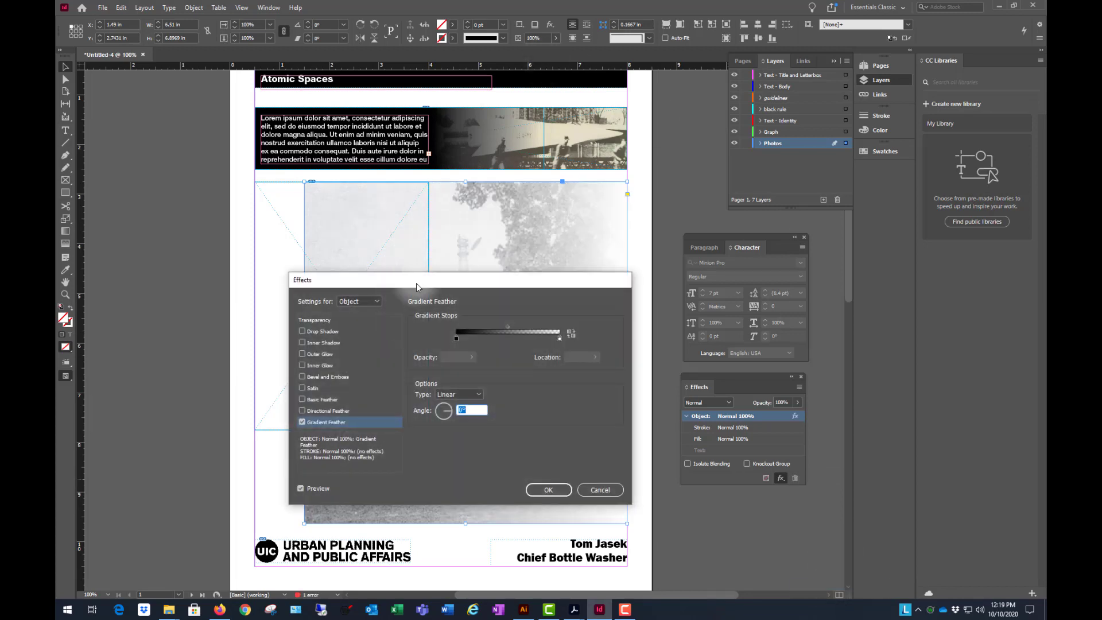
{"action": "left_click_drag", "start_coordinate": [745, 162], "coordinate": [793, 70]}
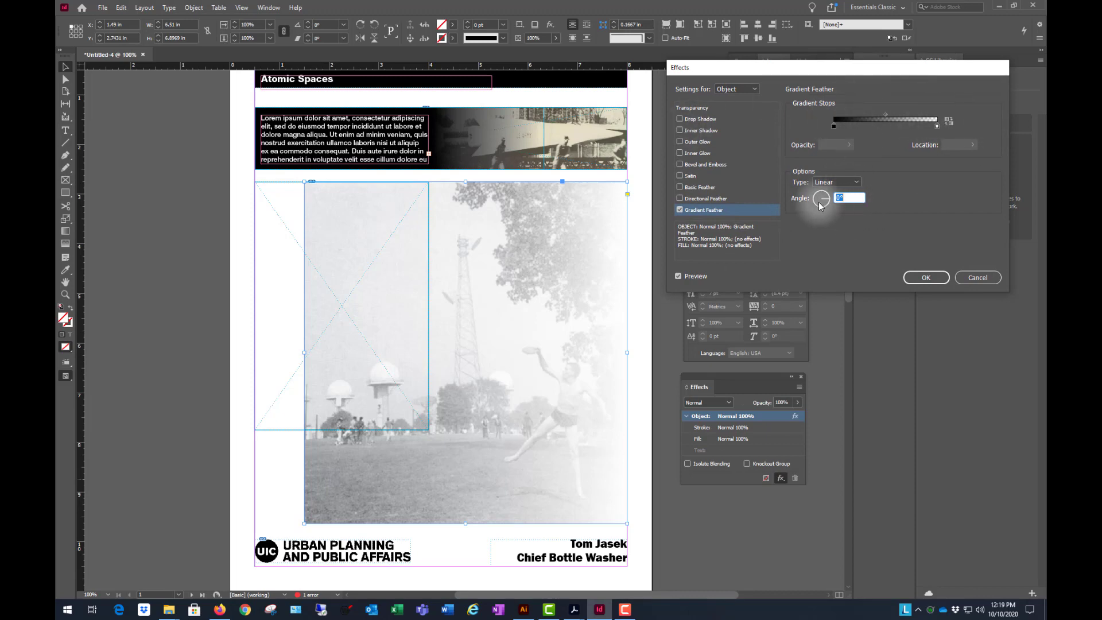
{"action": "left_click", "coordinate": [802, 194]}
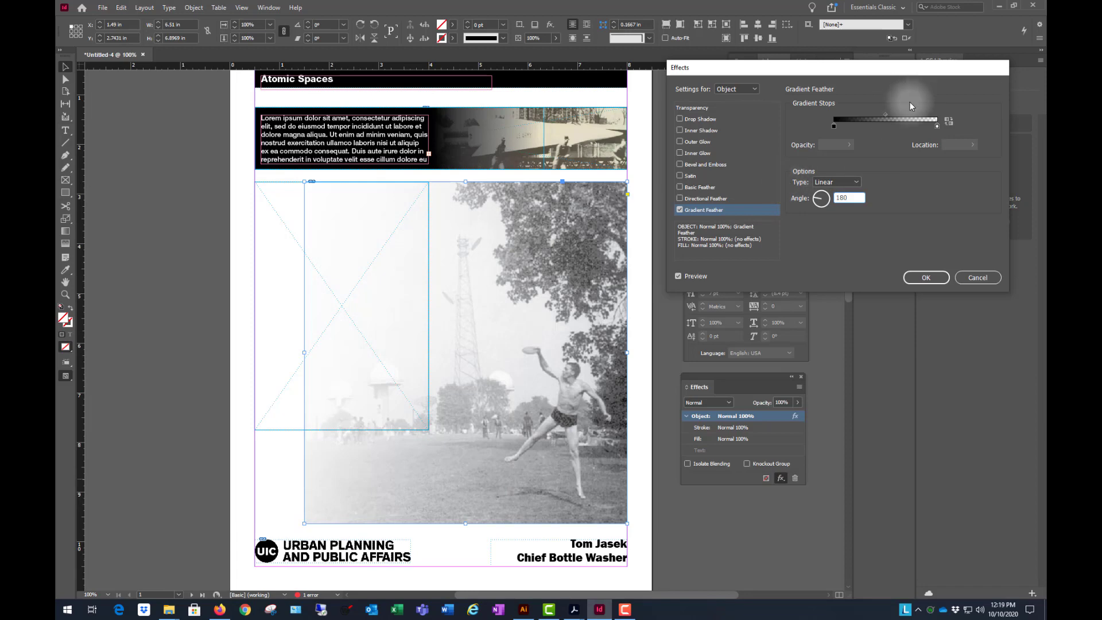
{"action": "left_click", "coordinate": [679, 276]}
{"action": "left_click", "coordinate": [678, 276]}
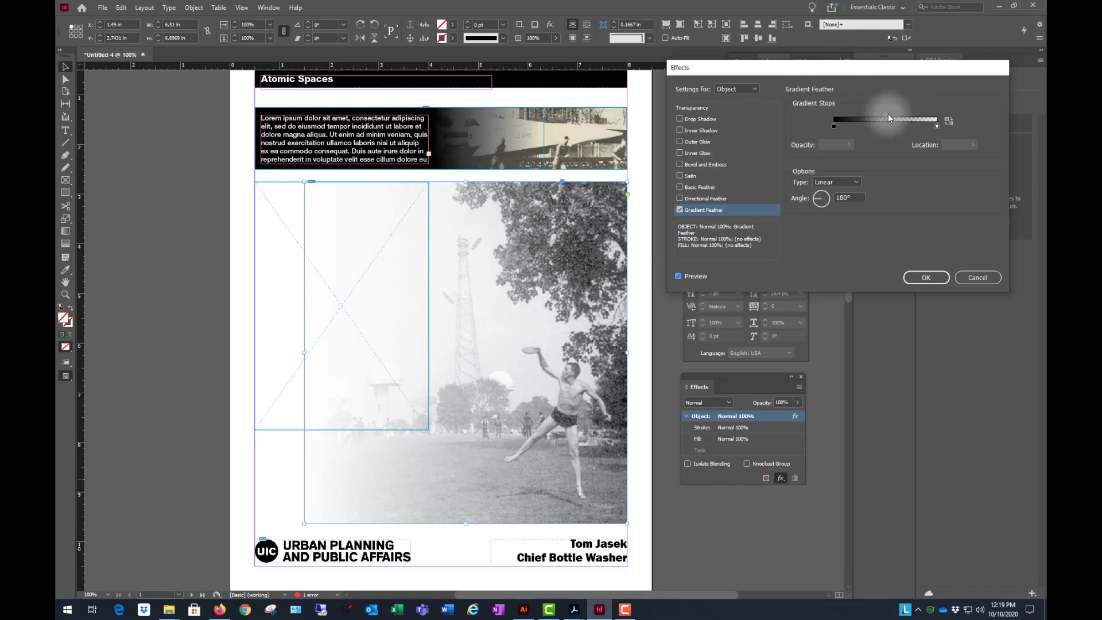
- Try gradient midpoints of 86.5% and 62.5% and temporary opacity stops near the transparent end, removing the stops again
{"action": "left_click_drag", "start_coordinate": [886, 114], "coordinate": [924, 114]}
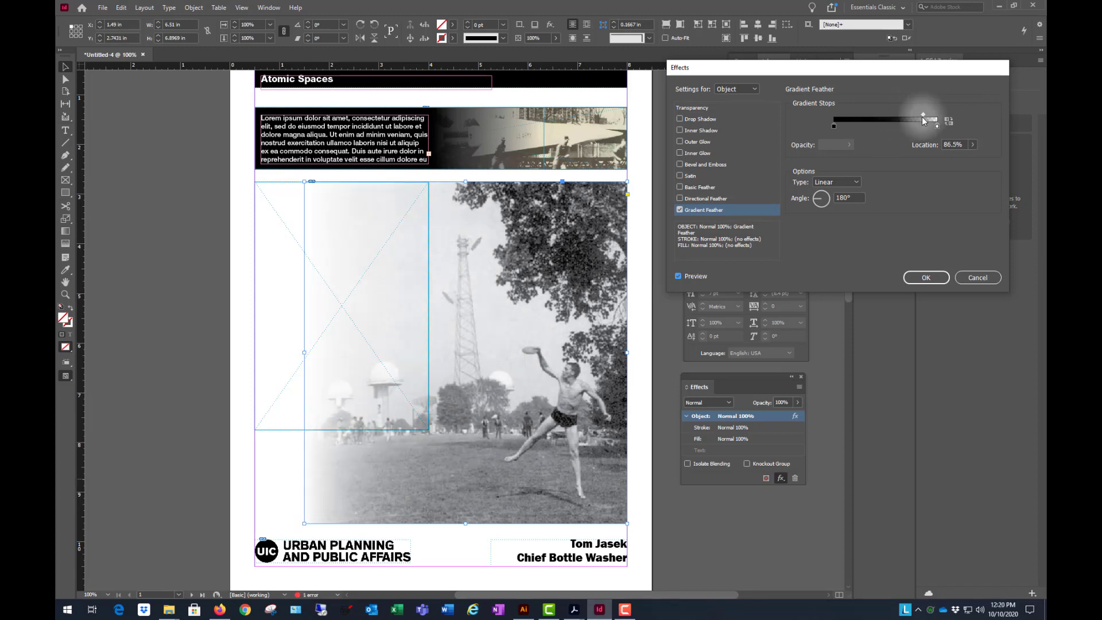
{"action": "left_click_drag", "start_coordinate": [922, 115], "coordinate": [898, 116]}
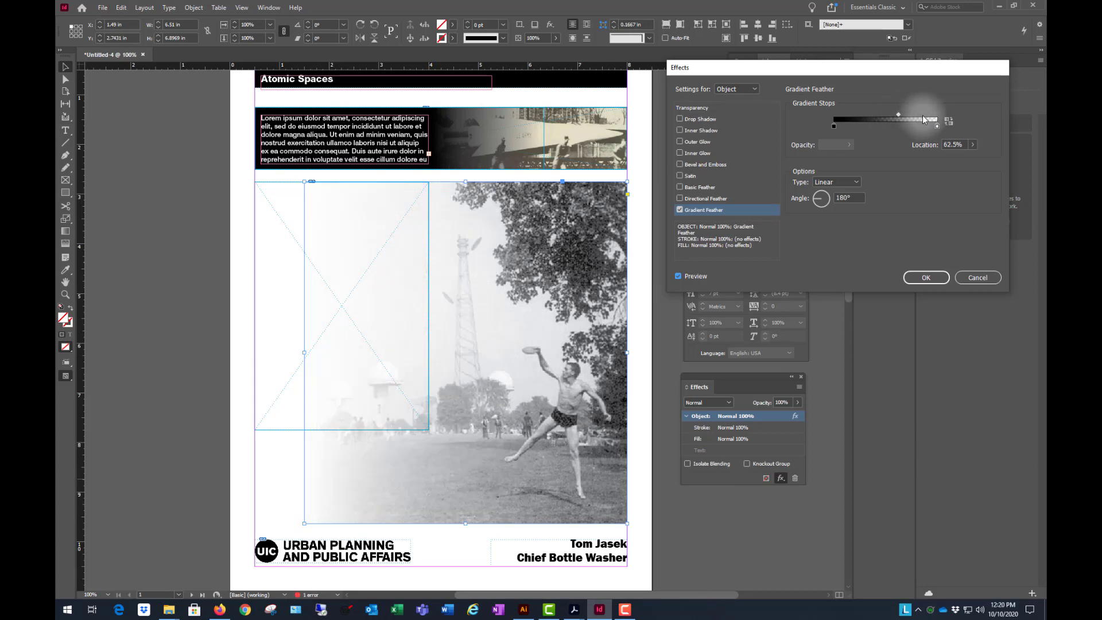
{"action": "left_click", "coordinate": [913, 122]}
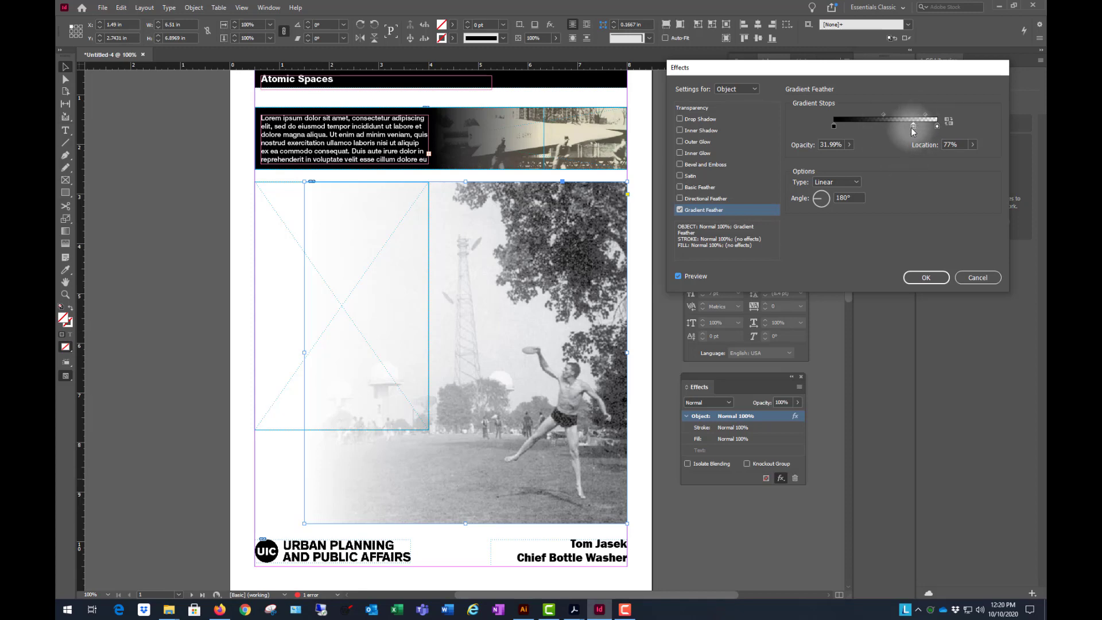
{"action": "left_click_drag", "start_coordinate": [912, 127], "coordinate": [900, 130]}
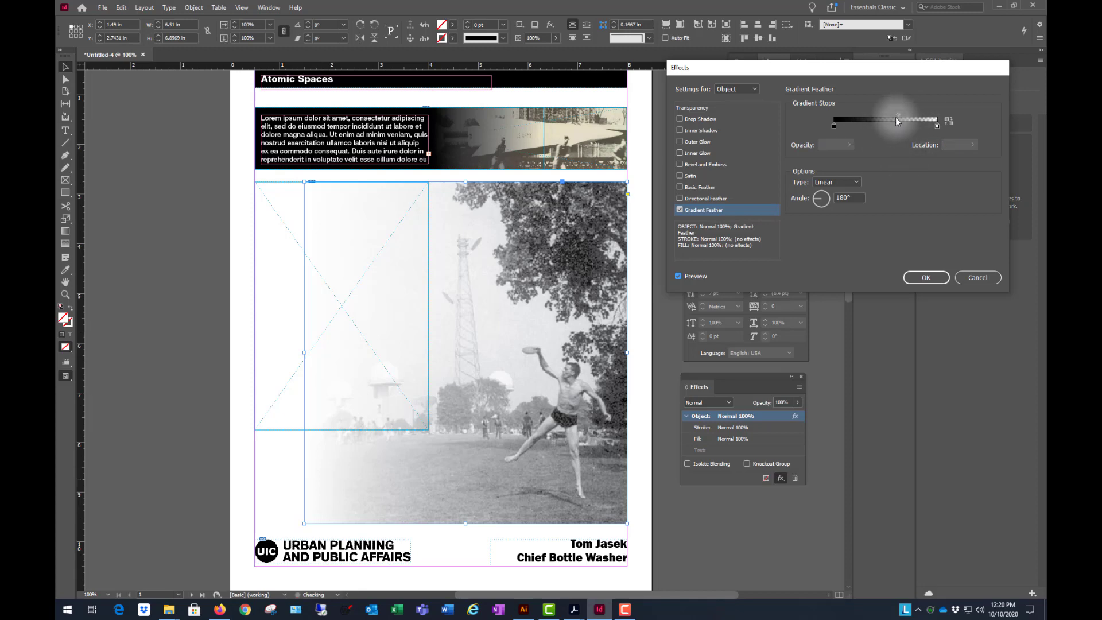
{"action": "left_click", "coordinate": [918, 122]}
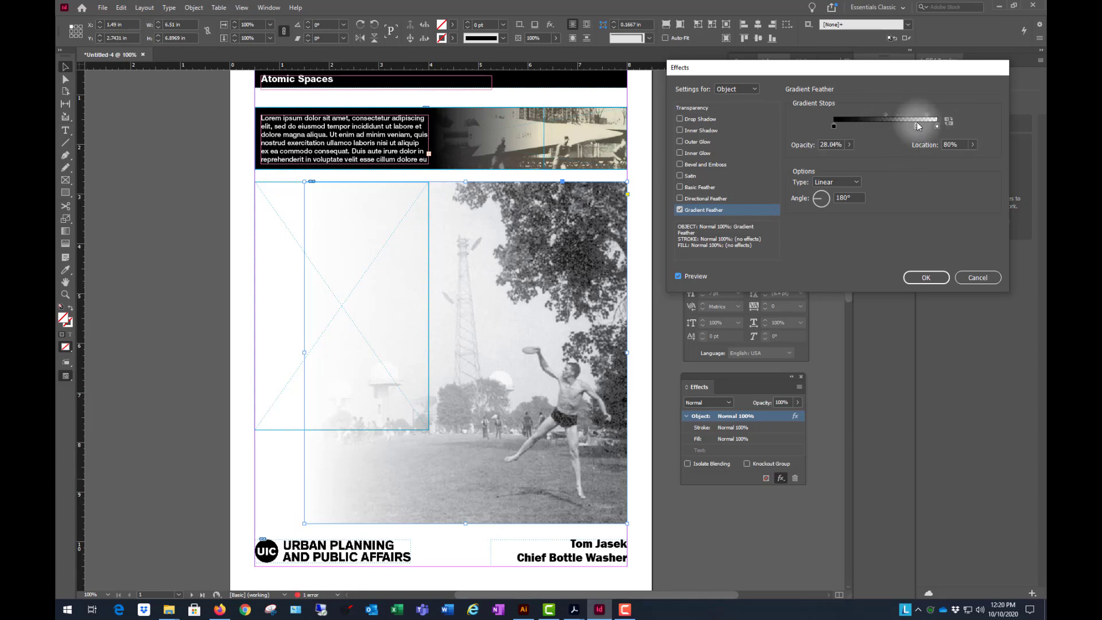
{"action": "left_click_drag", "start_coordinate": [906, 127], "coordinate": [903, 127]}
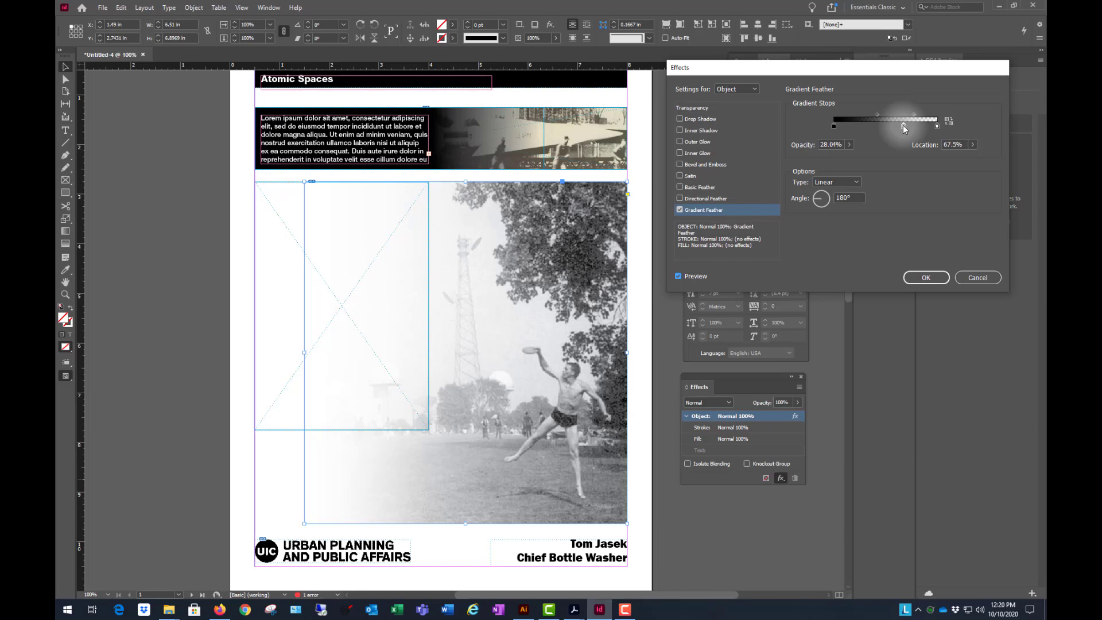
{"action": "left_click_drag", "start_coordinate": [904, 127], "coordinate": [895, 173]}
- Add a 32.63% opacity stop with its outer midpoint at 47.83%, apply the feather and crop the photo's left edge to about 2.1 in
{"action": "mouse_move", "coordinate": [898, 114]}
{"action": "left_mouse_down"}
{"action": "mouse_move", "coordinate": [870, 115]}
{"action": "mouse_move", "coordinate": [900, 112]}
{"action": "mouse_move", "coordinate": [890, 115]}
{"action": "left_mouse_up"}
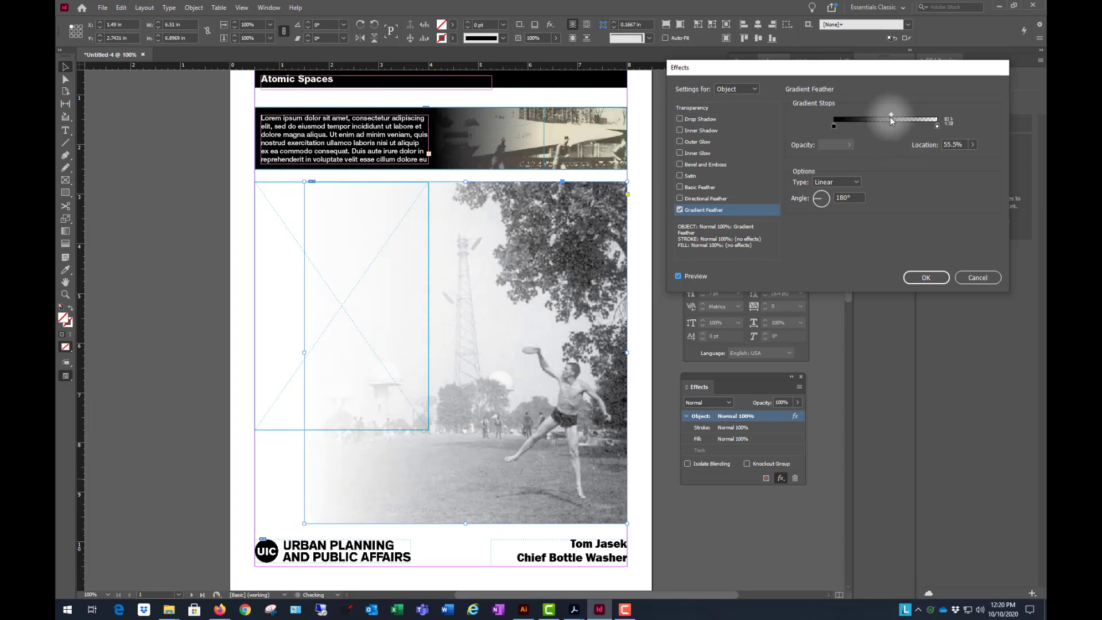
{"action": "left_click", "coordinate": [908, 122]}
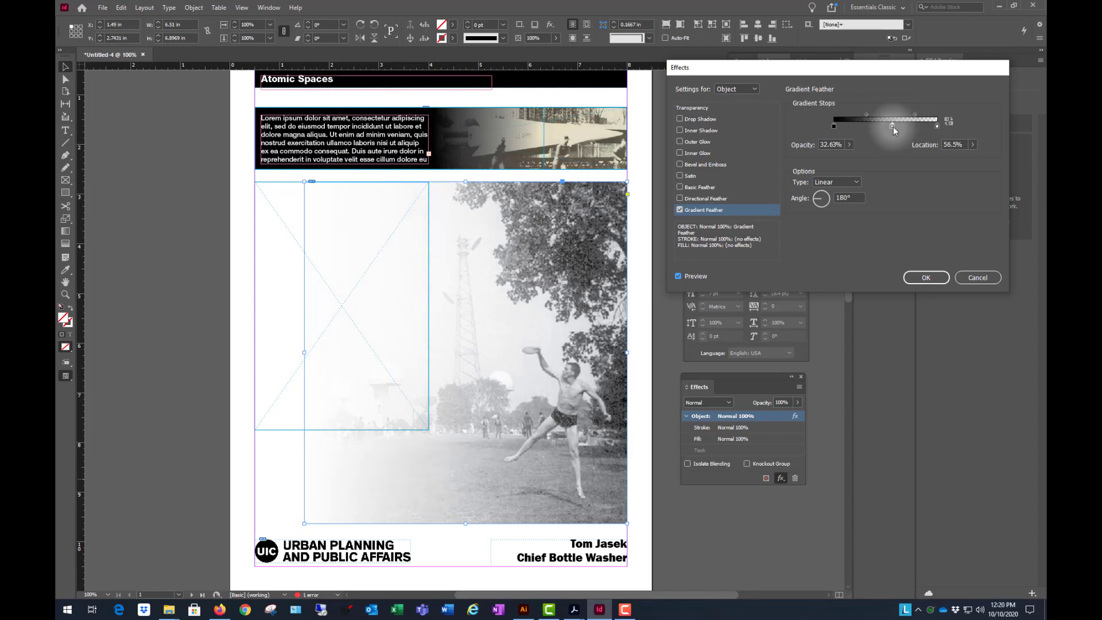
{"action": "left_click_drag", "start_coordinate": [892, 126], "coordinate": [918, 113]}
{"action": "left_click", "coordinate": [906, 115]}
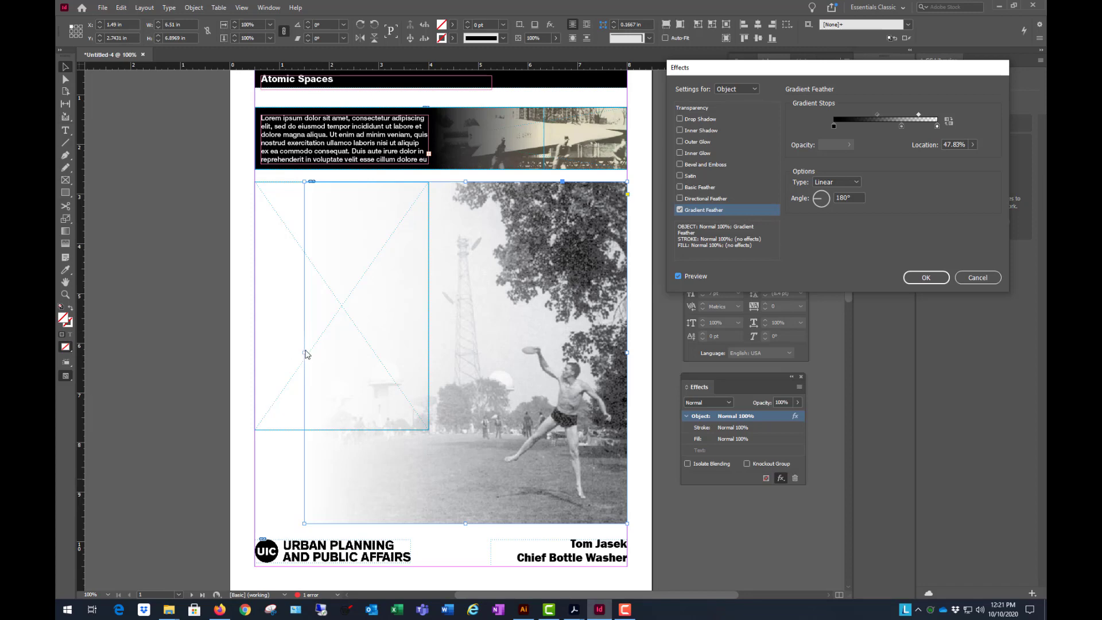
{"action": "left_click", "coordinate": [926, 278]}
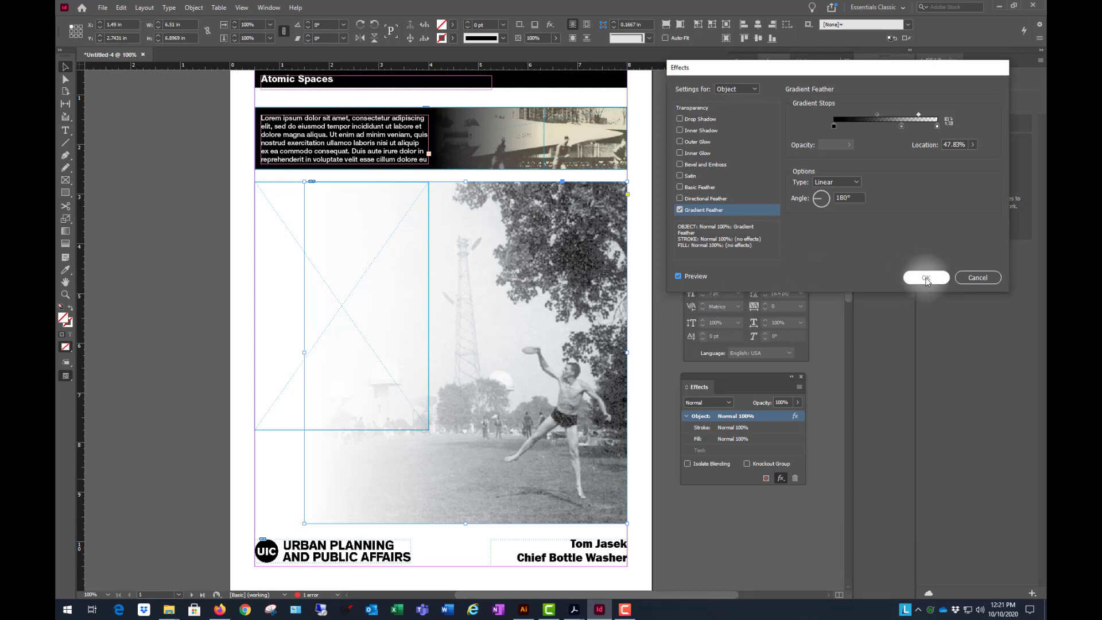
{"action": "left_click", "coordinate": [713, 516]}
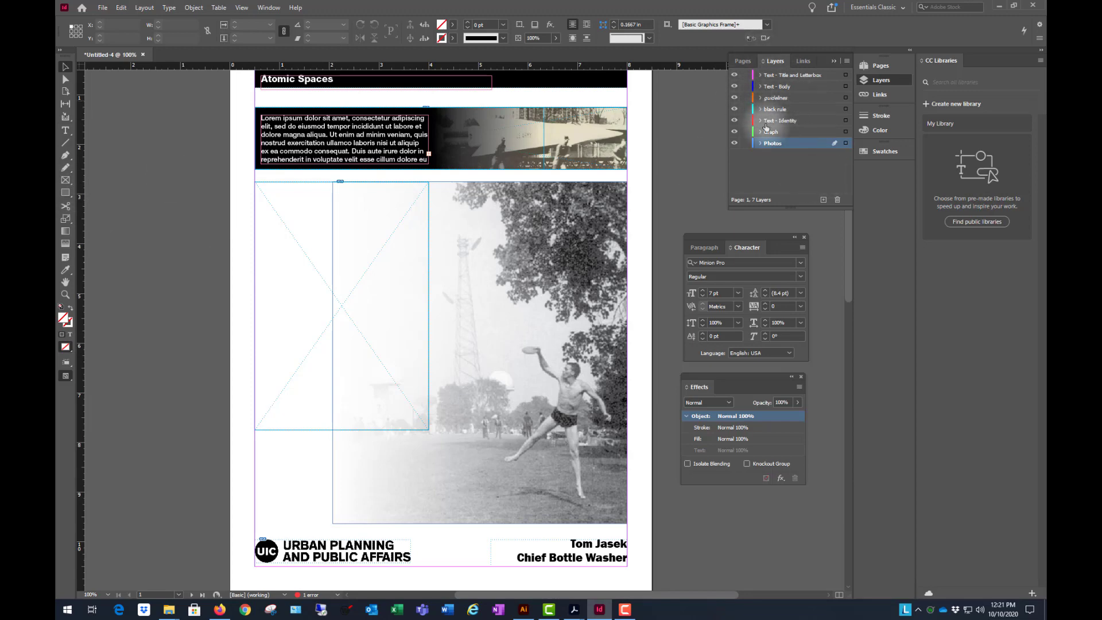
- On the Text - Body layer, draw a text frame about 3.5 by 5 in over the empty placeholder and paste the lorem ipsum repeatedly
{"action": "left_click", "coordinate": [781, 87]}
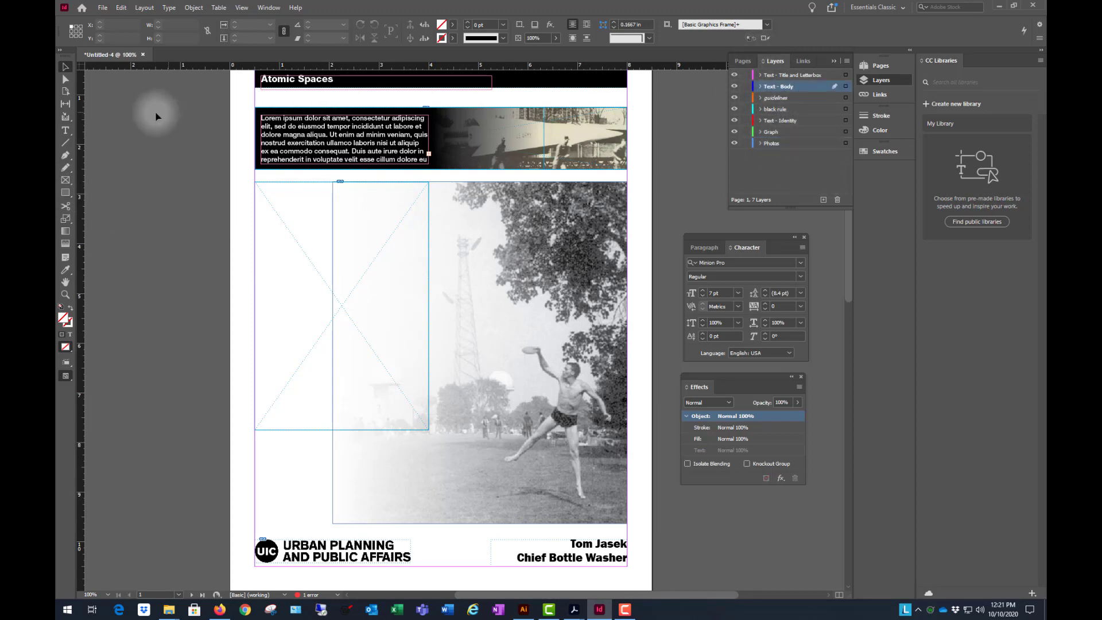
{"action": "left_click", "coordinate": [65, 131]}
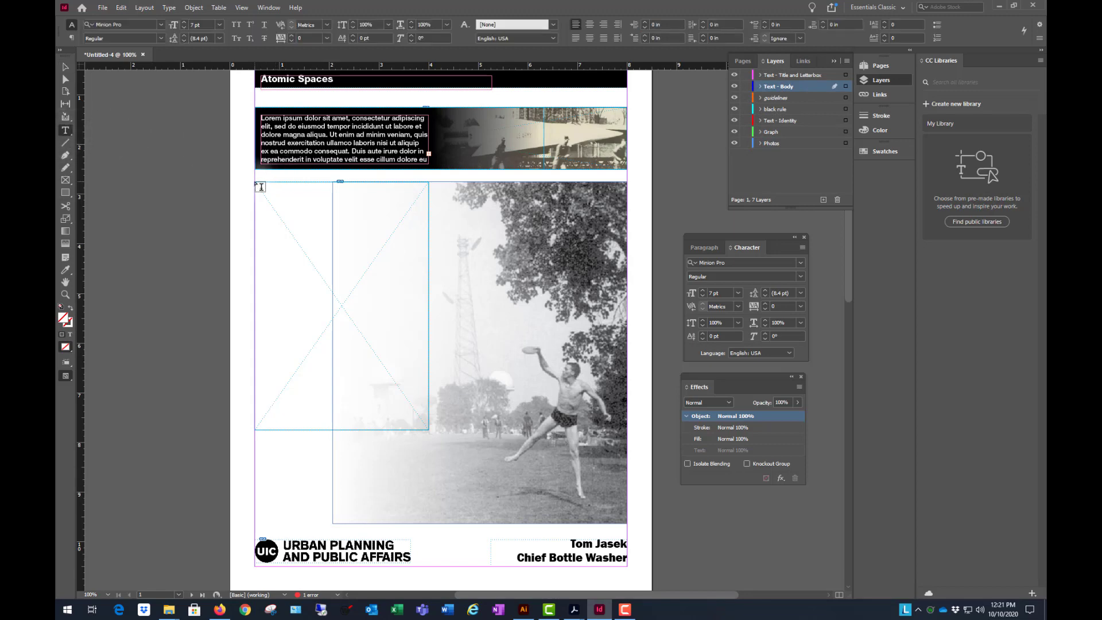
{"action": "left_click_drag", "start_coordinate": [255, 182], "coordinate": [428, 430]}
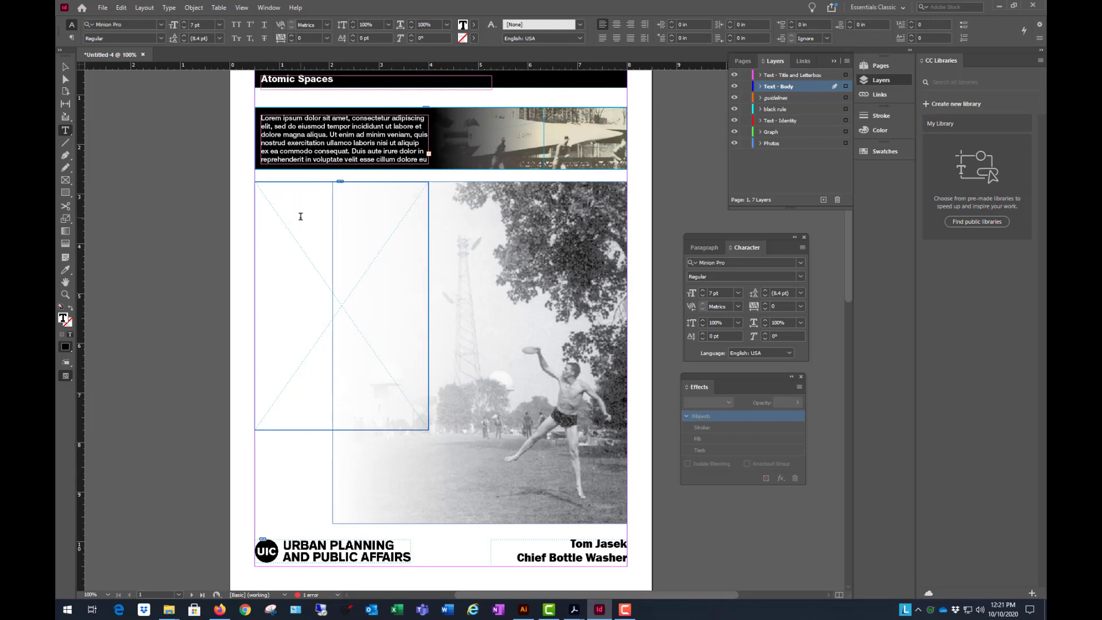
{"action": "key", "text": "ctrl+v"}
{"action": "key", "text": "ctrl+v"}
{"action": "key", "text": "ctrl+v"}
{"action": "key", "text": "ctrl+v"}
{"action": "key", "text": "ctrl+v"}
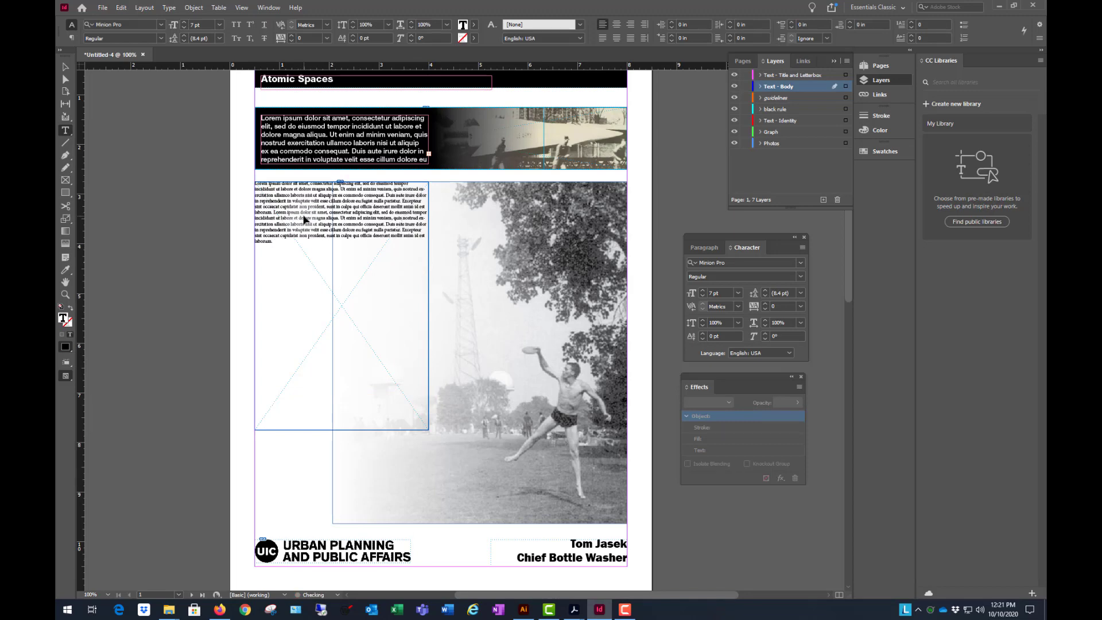
- Set the body text frame's font to Helvetica Neue LT Std 45 Light at 10 pt and deselect the frame
{"action": "left_click", "coordinate": [66, 68]}
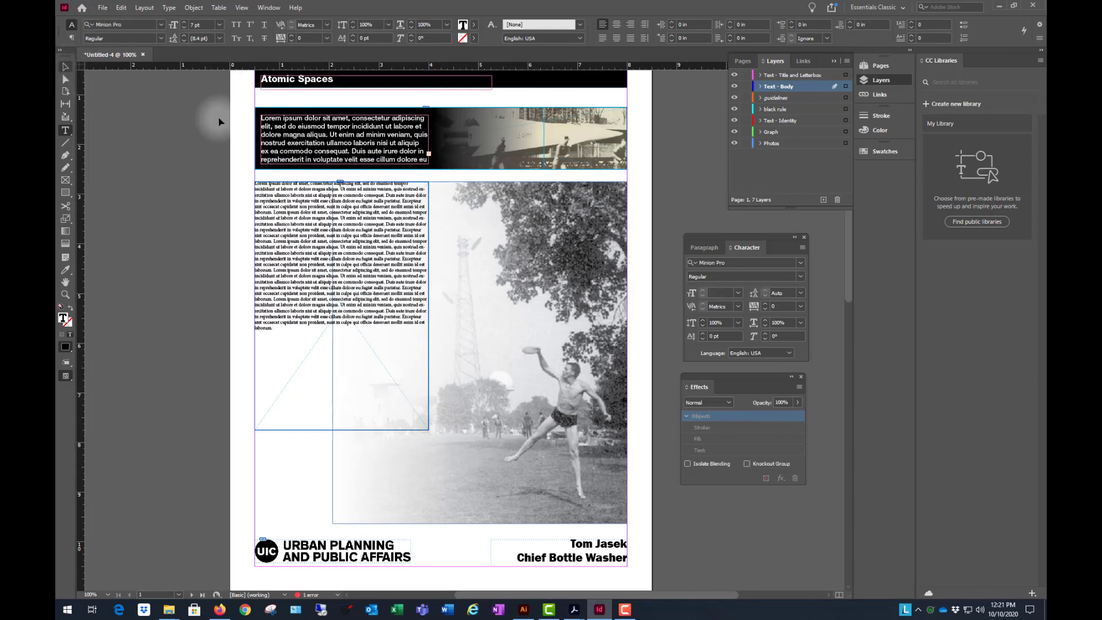
{"action": "left_click", "coordinate": [800, 263]}
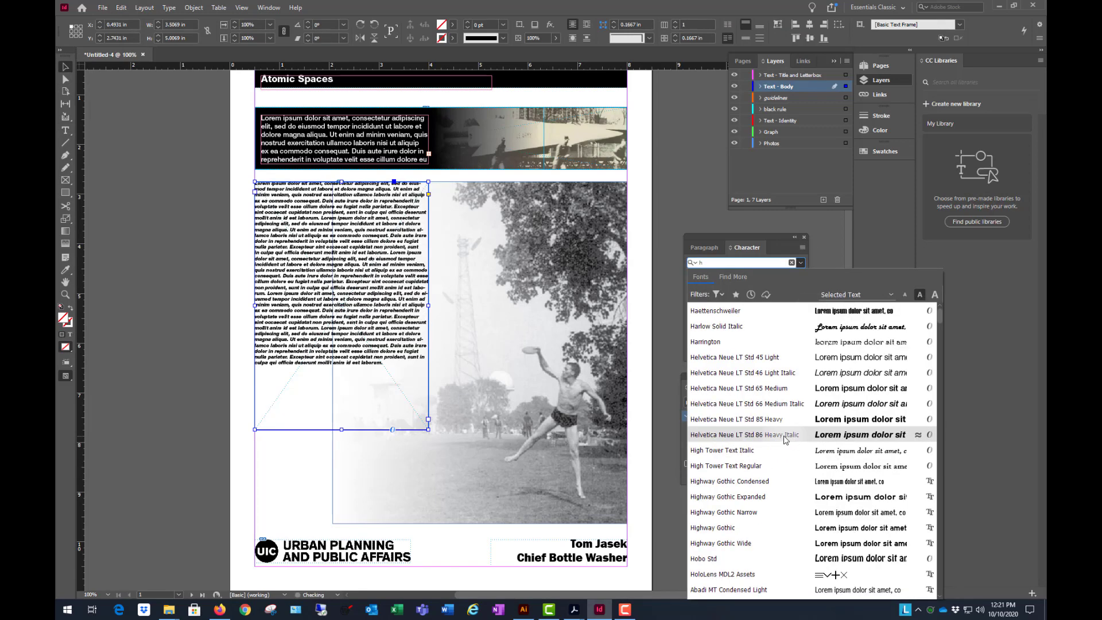
{"action": "left_click", "coordinate": [776, 357]}
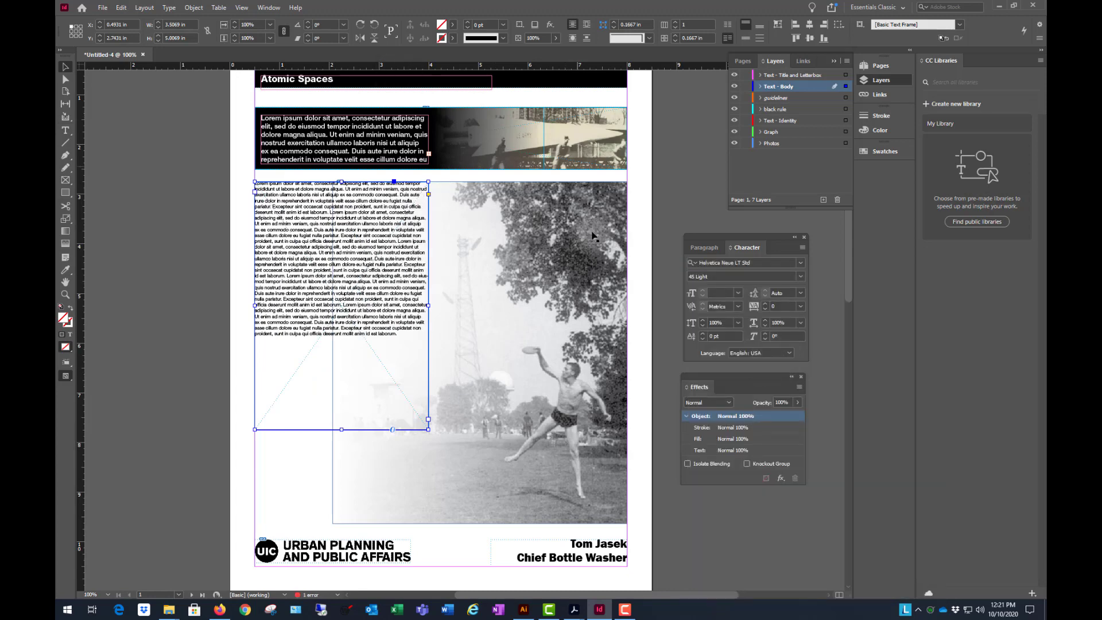
{"action": "left_click", "coordinate": [739, 293]}
{"action": "left_click", "coordinate": [730, 352]}
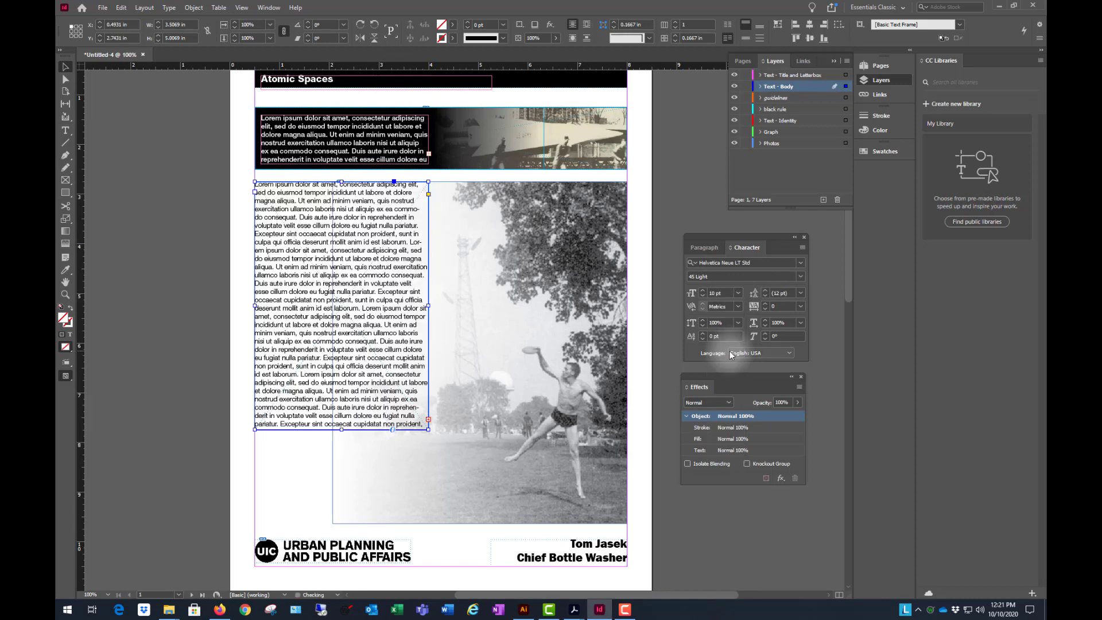
{"action": "left_click", "coordinate": [148, 277]}
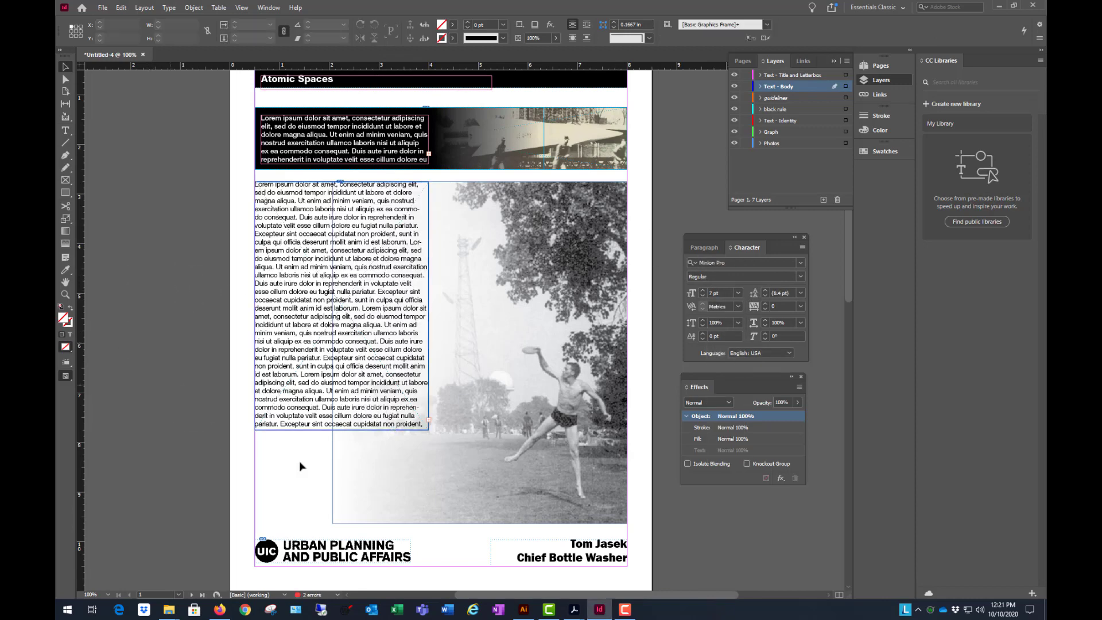
- Examine how the body text reads over the faded photo, up close, at whole-page scale and in a full-screen presentation view
{"action": "key", "text": "ctrl+minus"}
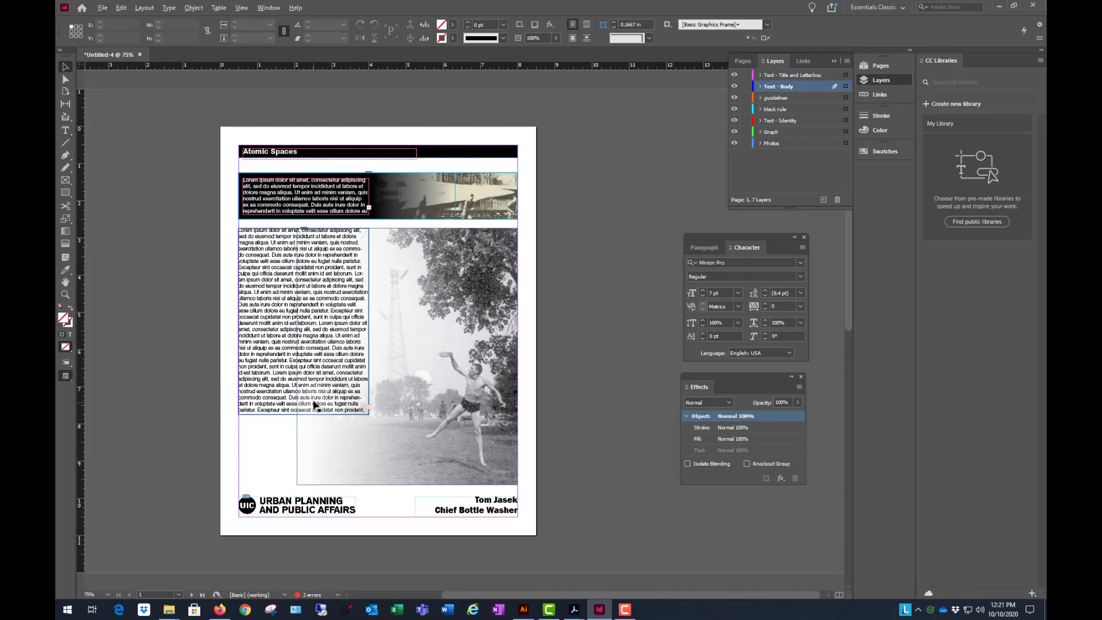
{"action": "scroll", "coordinate": [316, 395], "scroll_direction": "up", "scroll_amount": 2}
{"action": "scroll", "coordinate": [370, 370], "scroll_direction": "up", "scroll_amount": 1}
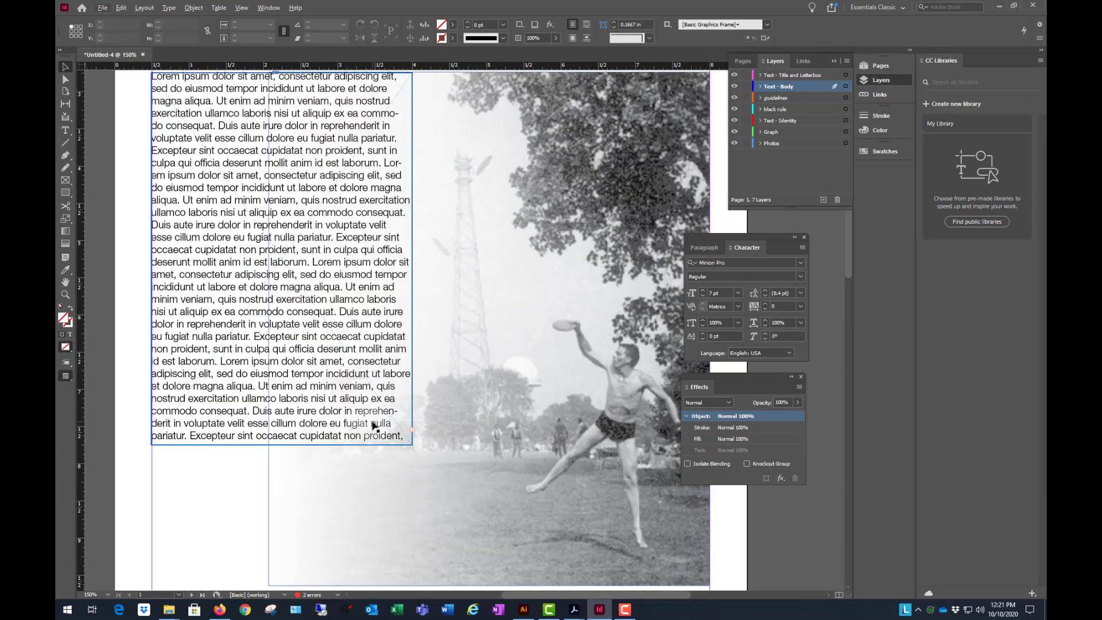
{"action": "scroll", "coordinate": [454, 392], "scroll_direction": "down", "scroll_amount": 2}
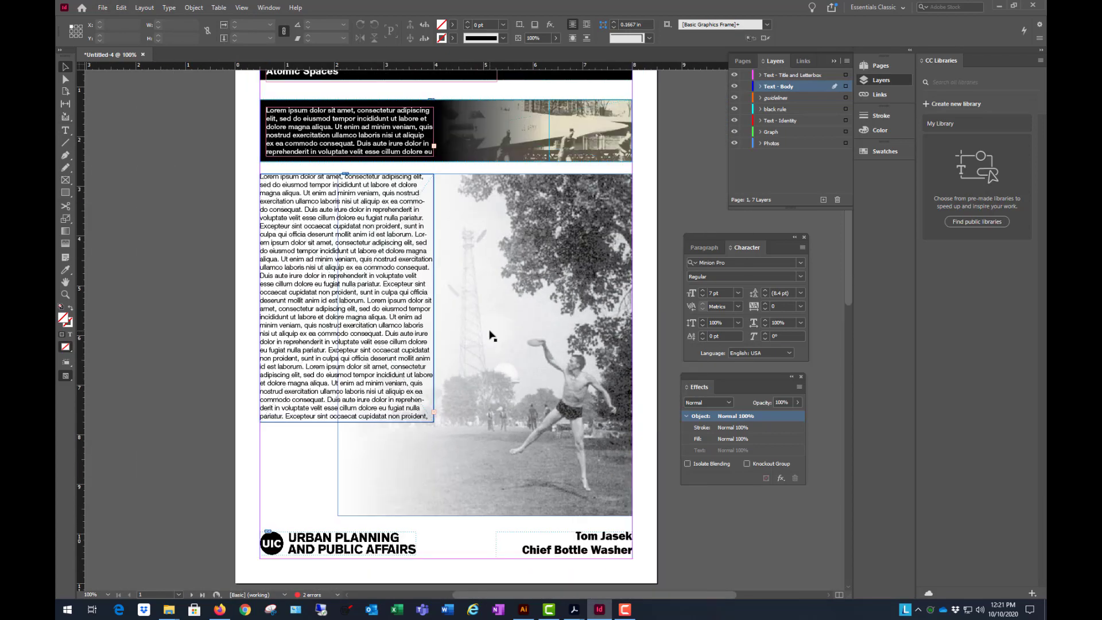
{"action": "key", "text": "shift+w"}
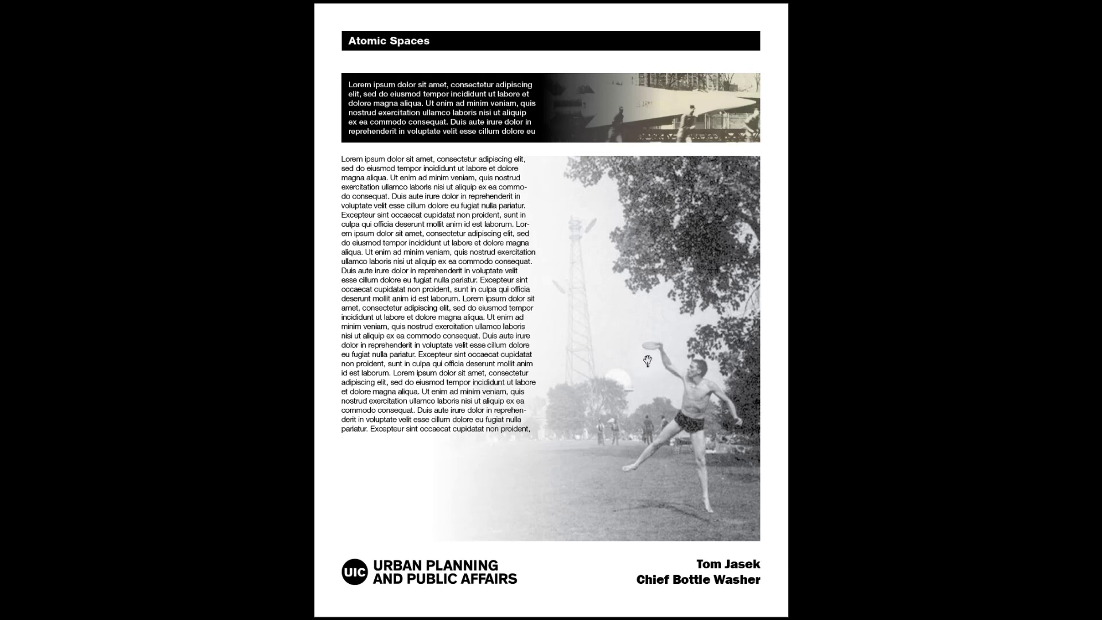
{"action": "key", "text": "Escape"}
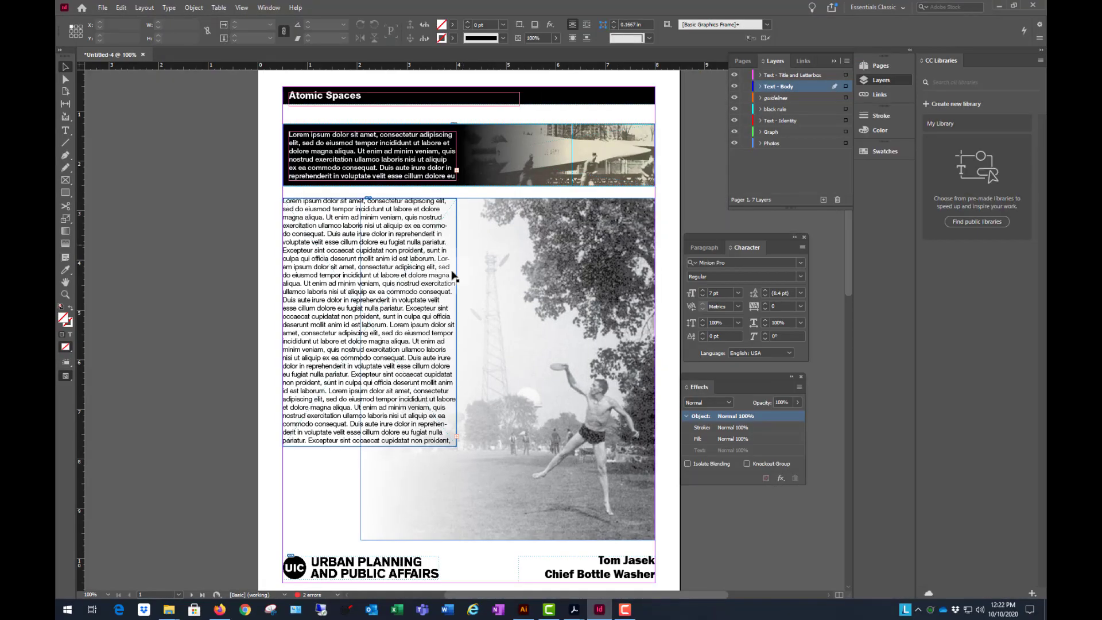
{"action": "key", "text": "ctrl+minus"}
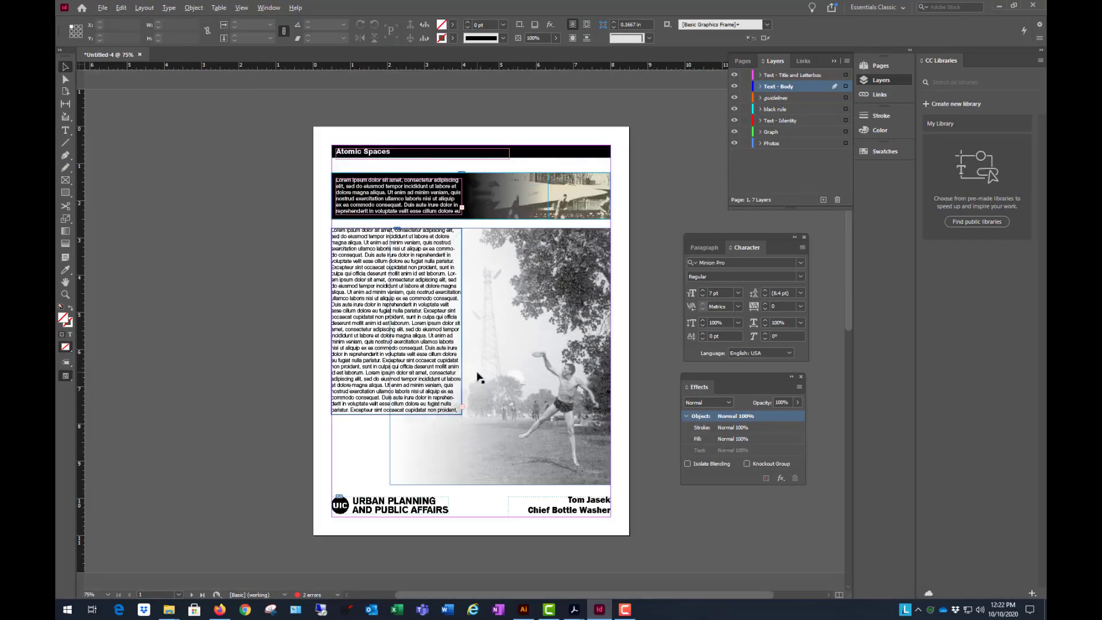
{"action": "key", "text": "ctrl+equal"}
{"action": "key", "text": "ctrl+minus"}
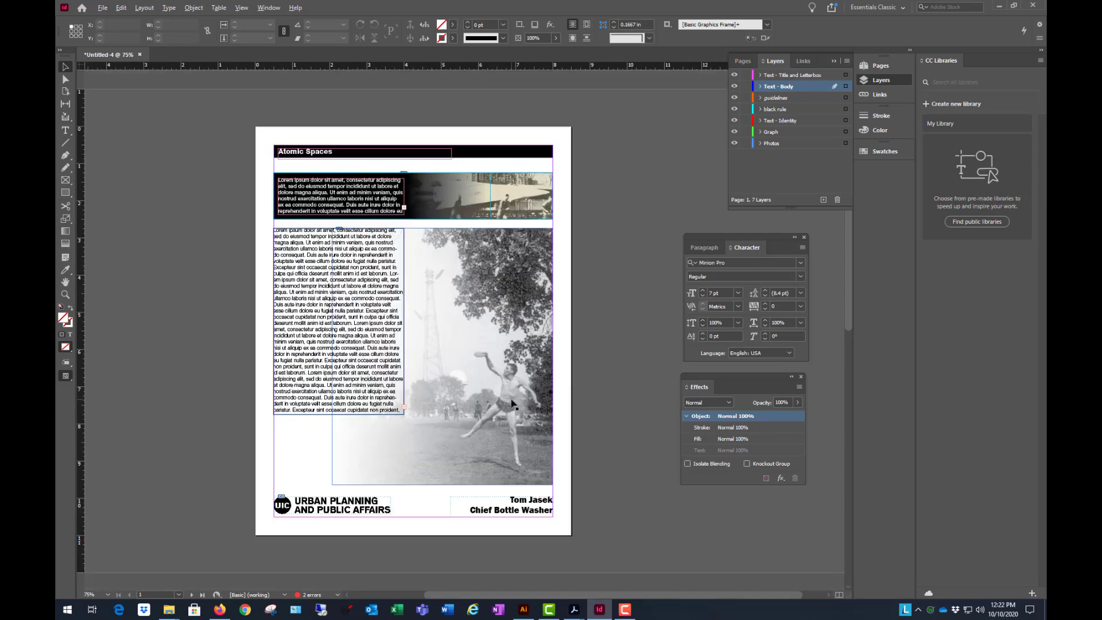
{"action": "key", "text": "ctrl+equal"}
{"action": "left_click", "coordinate": [642, 384]}
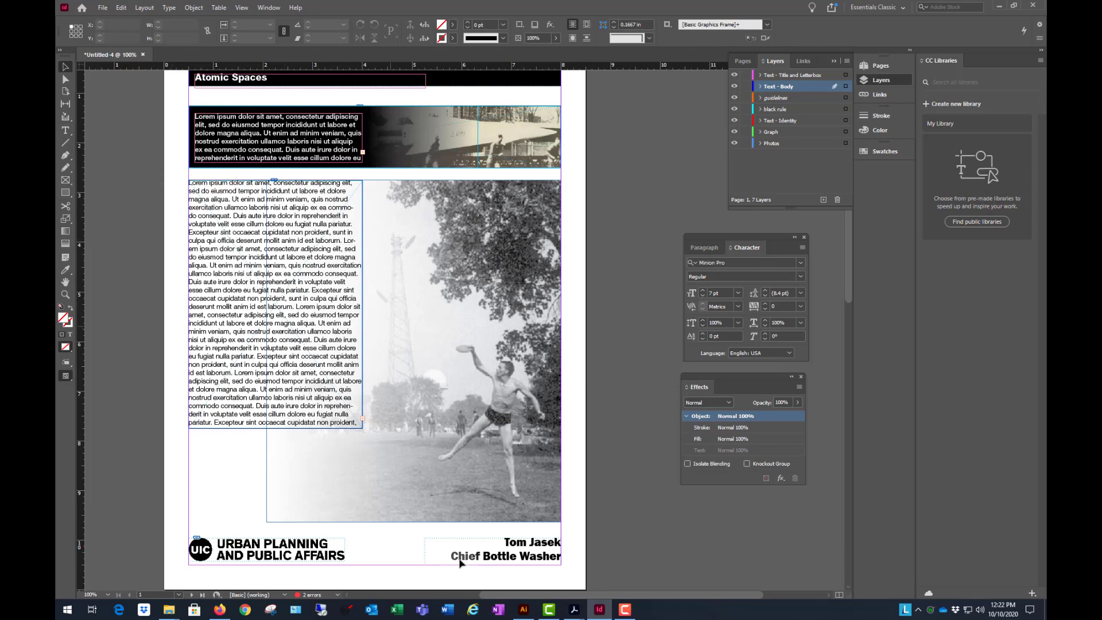
- Switch to Acrobat and examine how CTSHT_FULLSIZE_SAMPLES.pdf arranges body text, rainfall graphs and the faded photo, and return to InDesign
{"action": "mouse_move", "coordinate": [574, 610]}
{"action": "left_click", "coordinate": [523, 560]}
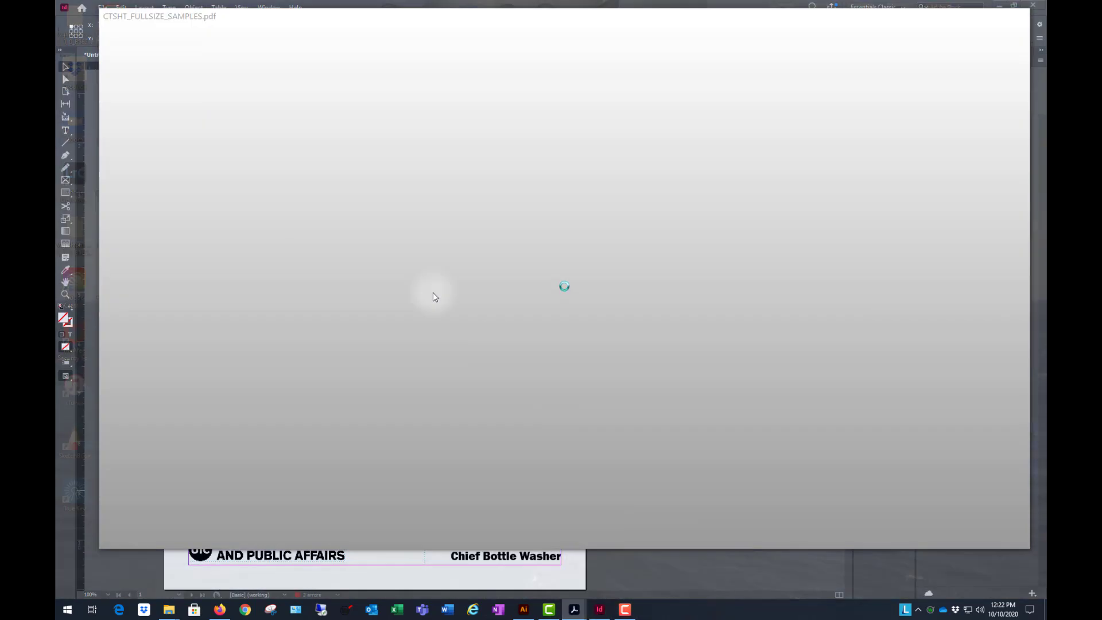
{"action": "scroll", "coordinate": [406, 256], "scroll_direction": "up", "scroll_amount": 4}
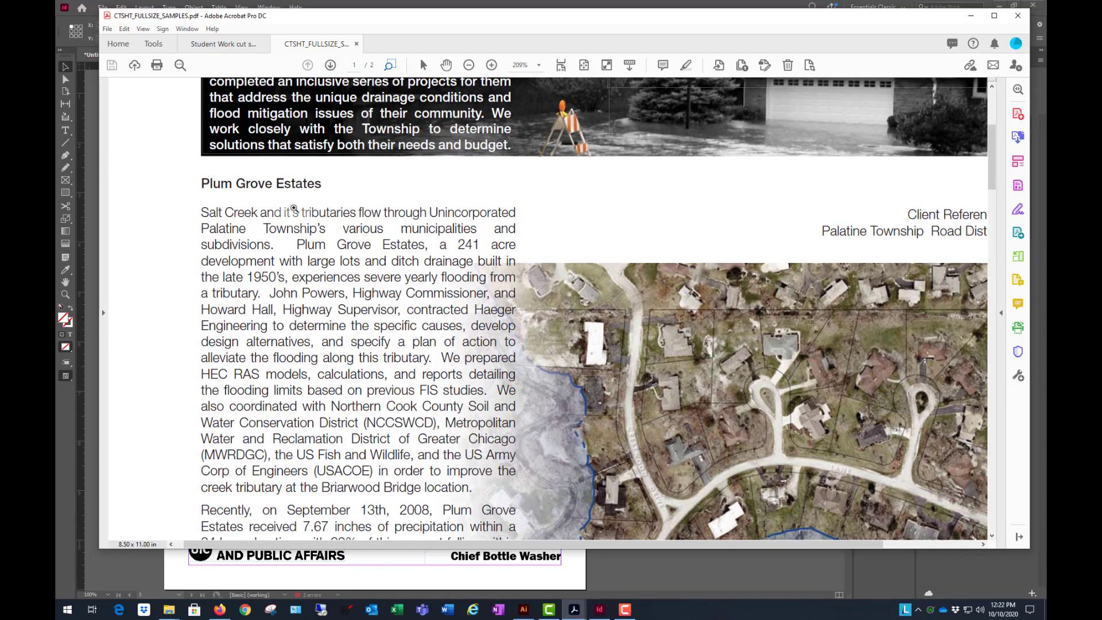
{"action": "scroll", "coordinate": [436, 230], "scroll_direction": "down", "scroll_amount": 7}
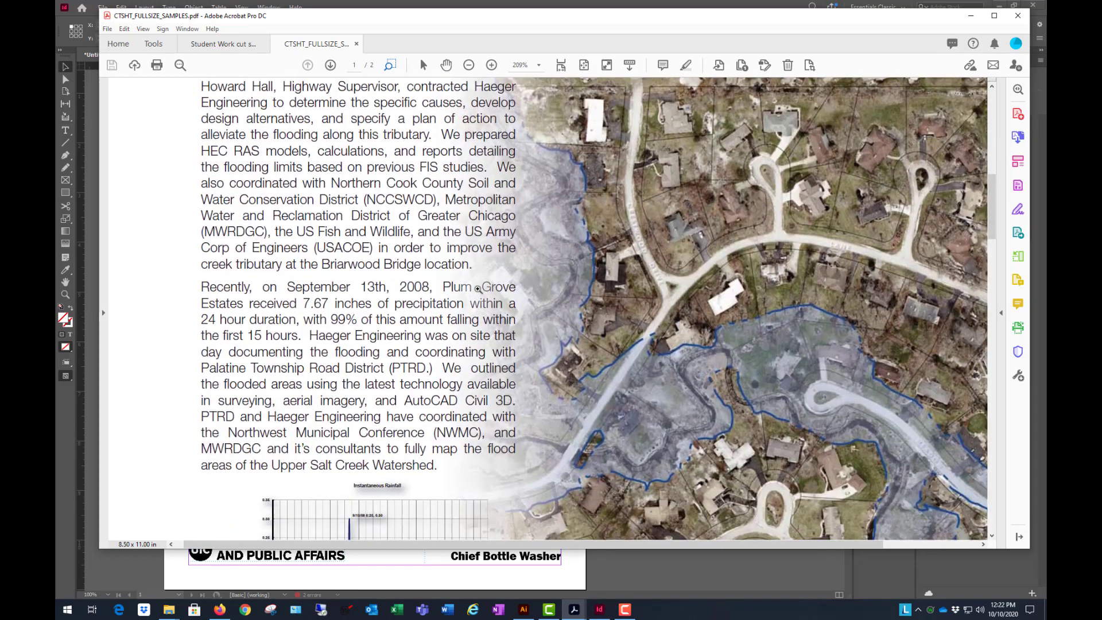
{"action": "scroll", "coordinate": [478, 289], "scroll_direction": "down", "scroll_amount": 6}
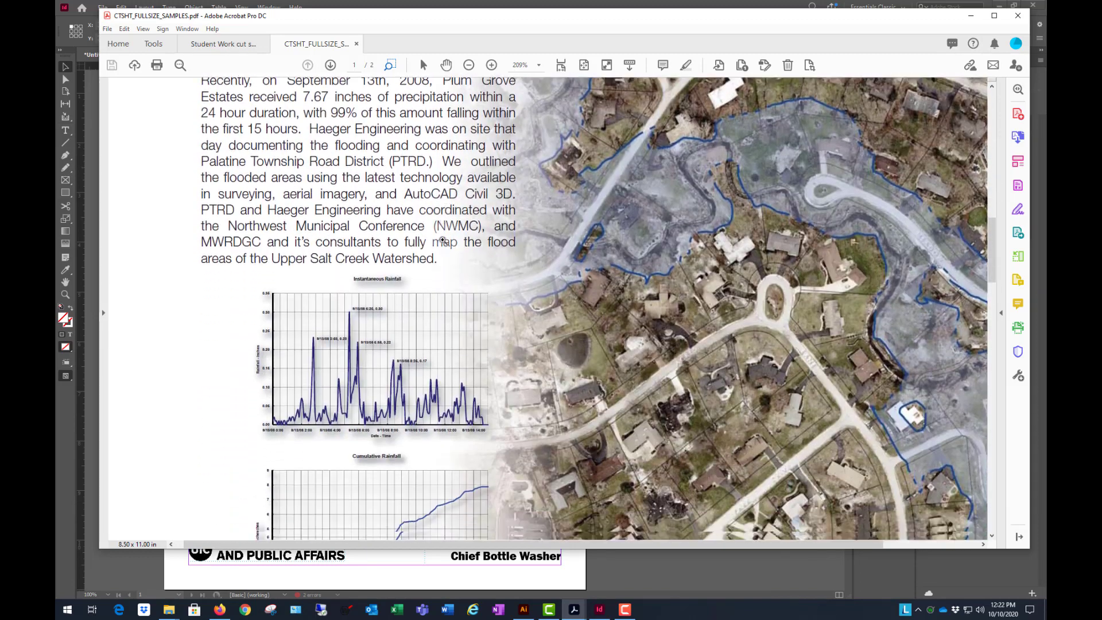
{"action": "scroll", "coordinate": [442, 241], "scroll_direction": "down", "scroll_amount": 6}
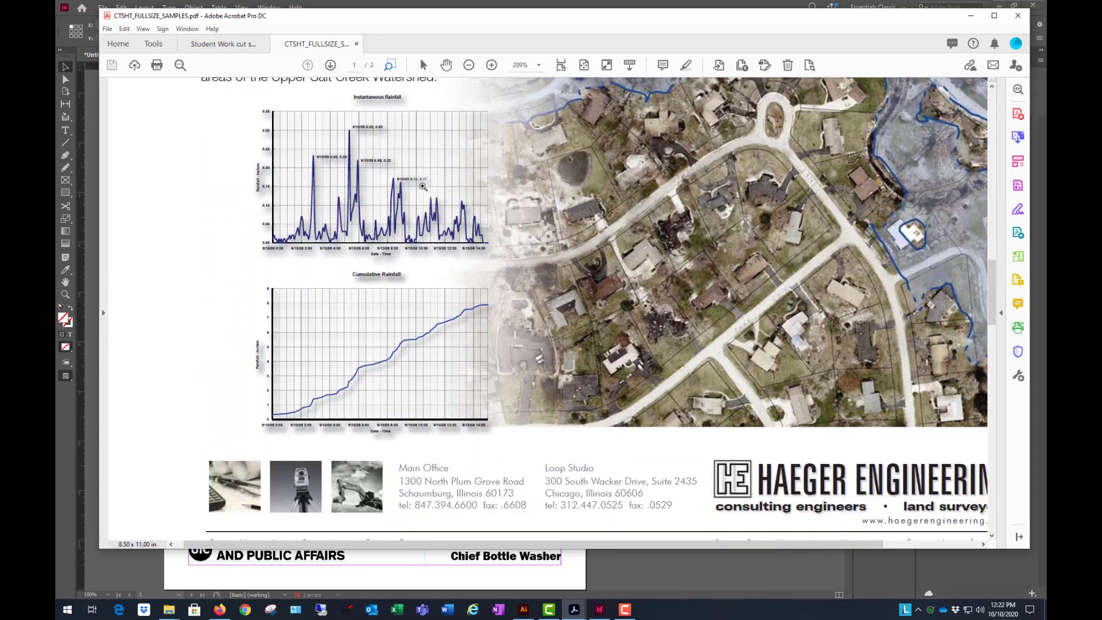
{"action": "scroll", "coordinate": [423, 186], "scroll_direction": "up", "scroll_amount": 1}
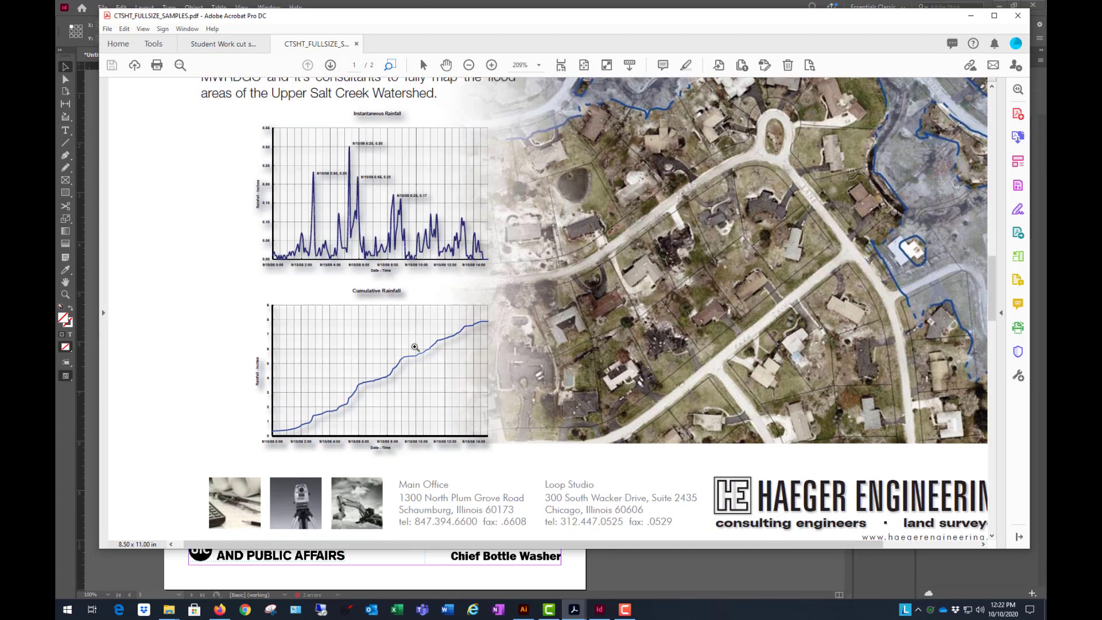
{"action": "left_click", "coordinate": [970, 16]}
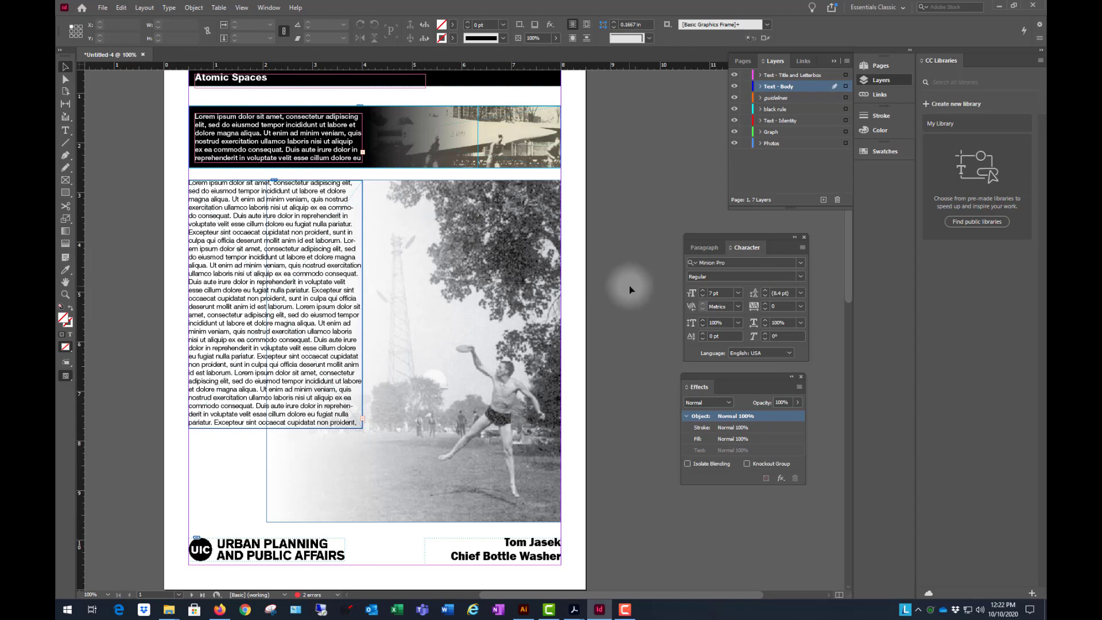
- Place the red-shaded United States map image from the file folder directly below the body text, spanning the text column's width
{"action": "scroll", "coordinate": [629, 285], "scroll_direction": "up", "scroll_amount": 3}
{"action": "scroll", "coordinate": [629, 285], "scroll_direction": "down", "scroll_amount": 3}
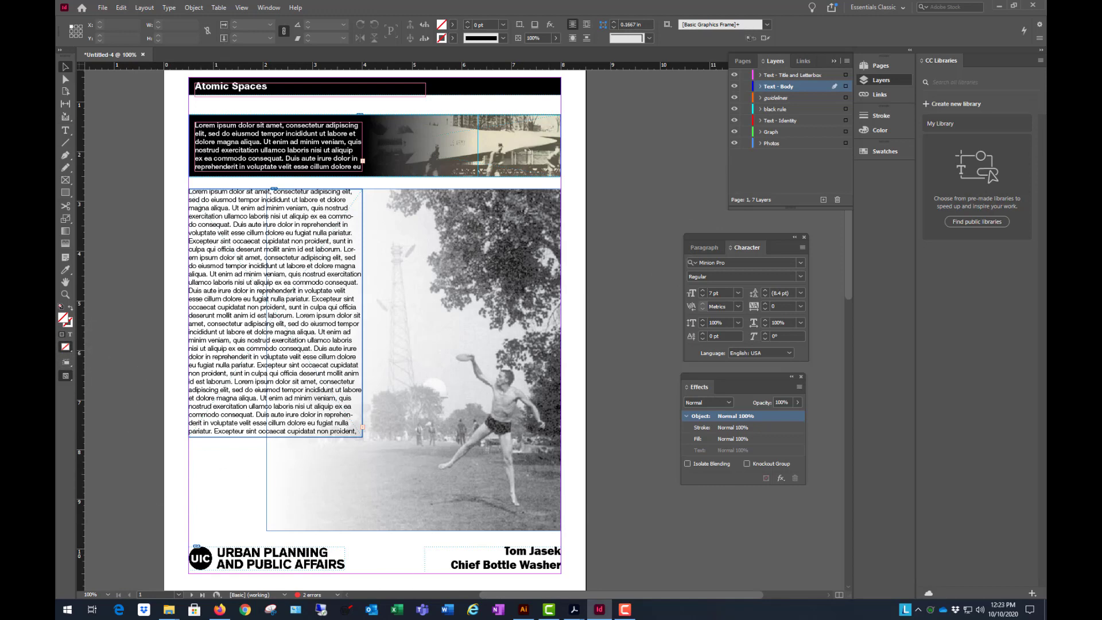
{"action": "key", "text": "alt+Tab"}
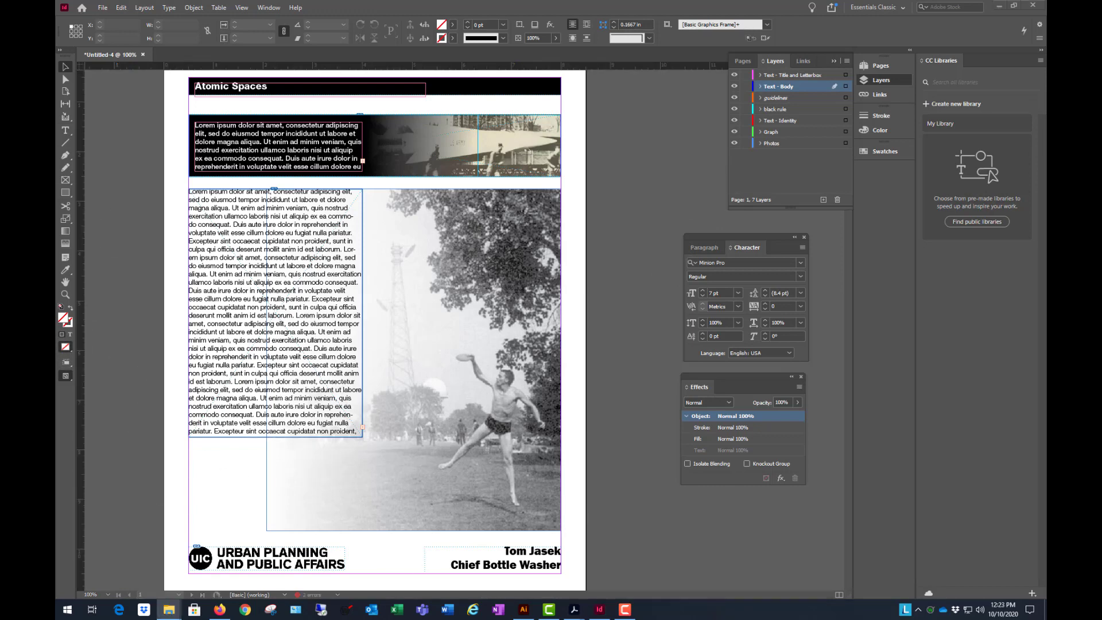
{"action": "left_click", "coordinate": [628, 251]}
{"action": "left_click", "coordinate": [117, 183]}
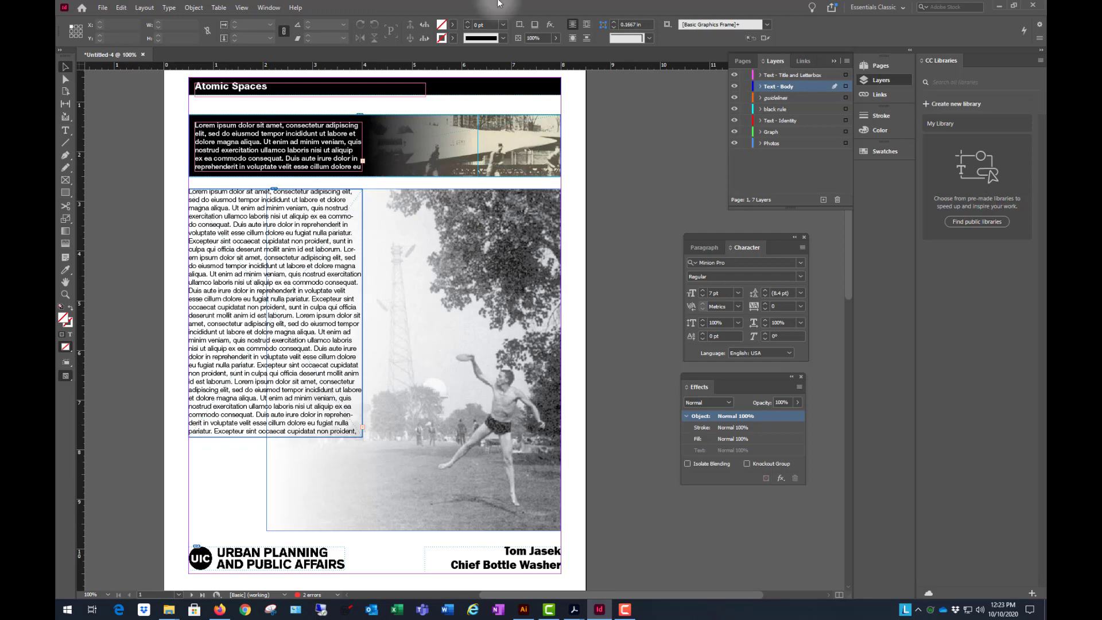
{"action": "left_click", "coordinate": [96, 159]}
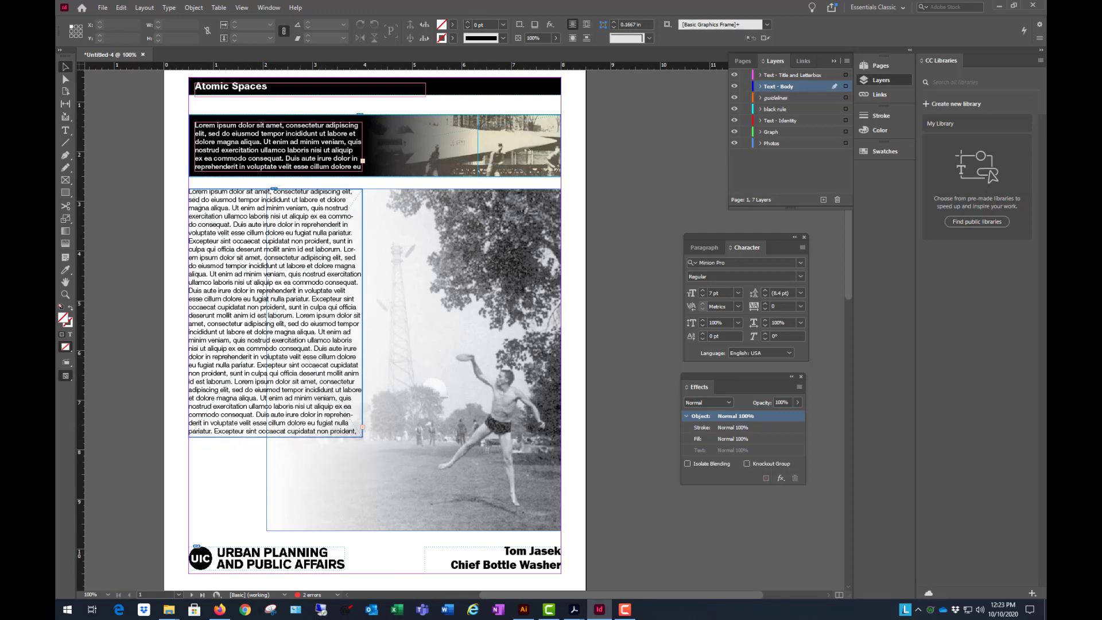
{"action": "left_click_drag", "start_coordinate": [57, 356], "coordinate": [225, 466]}
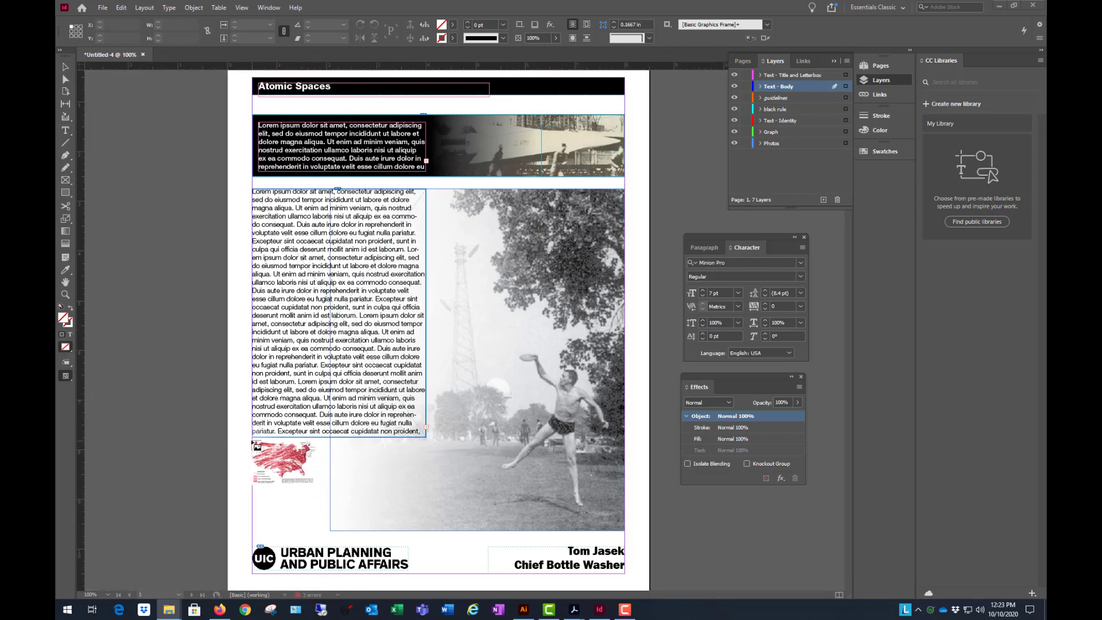
{"action": "left_click", "coordinate": [255, 443]}
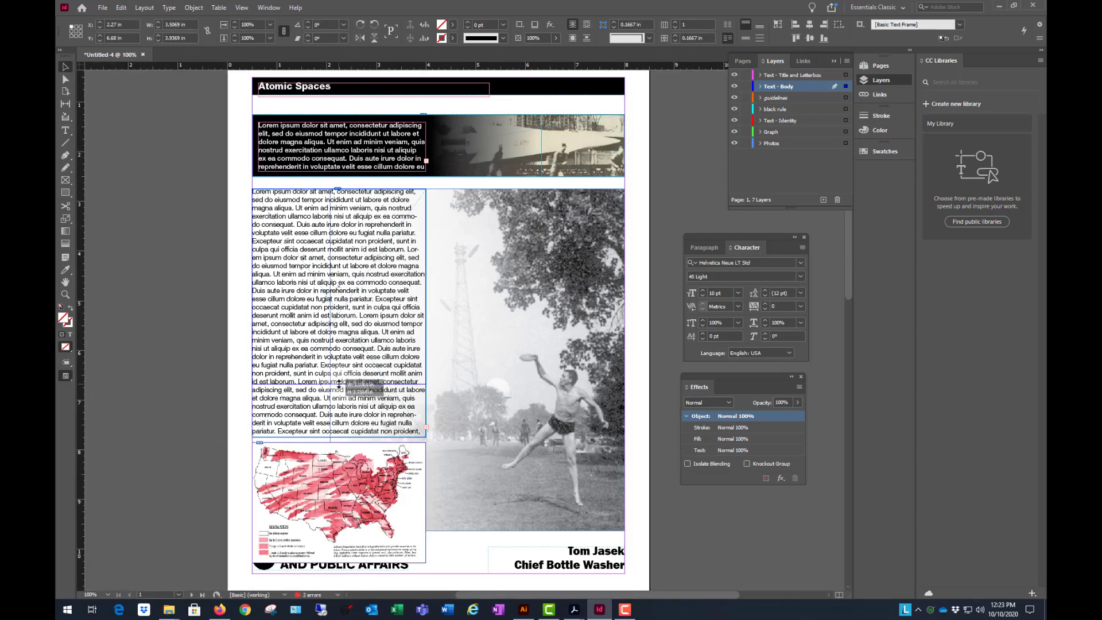
- Shorten the body text frame to about 3.98 in high and move the map up clear of the footer logo
{"action": "left_click_drag", "start_coordinate": [339, 384], "coordinate": [336, 385]}
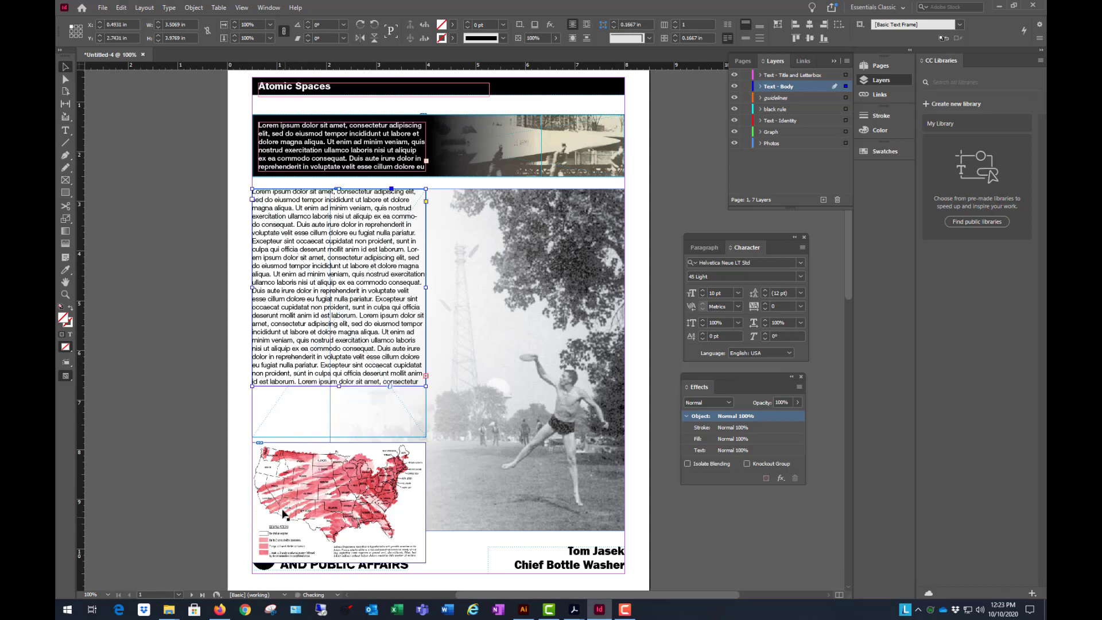
{"action": "left_click", "coordinate": [291, 491]}
{"action": "left_click_drag", "start_coordinate": [291, 492], "coordinate": [297, 456]}
{"action": "left_click", "coordinate": [161, 300]}
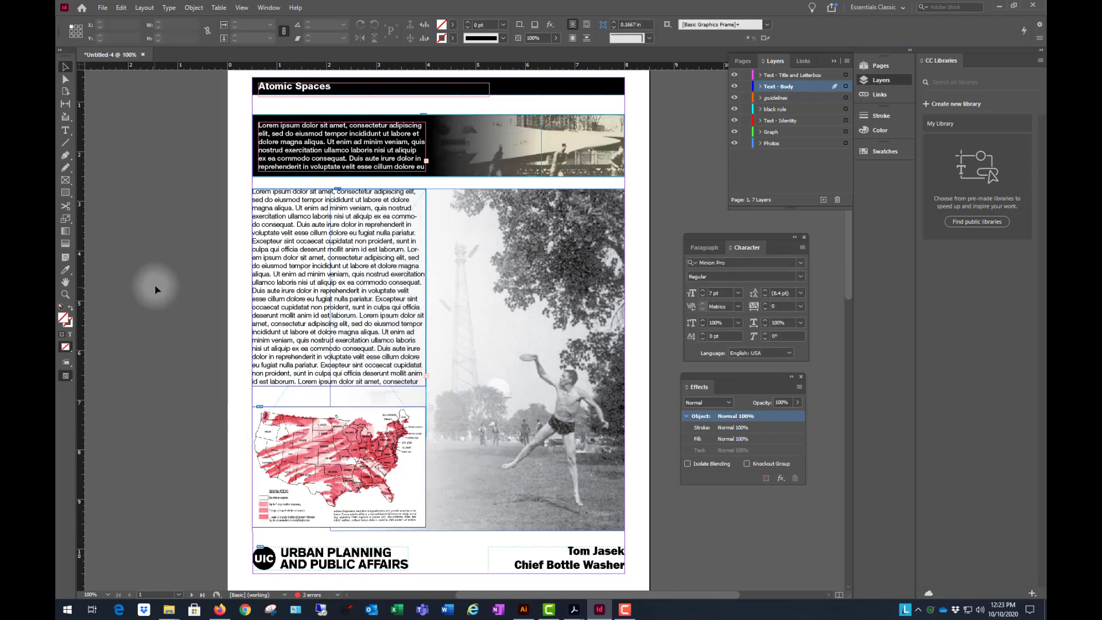
- Extend the body text frame to about 4.22 in high, ending just above the map, and preview the page full screen
{"action": "left_click", "coordinate": [287, 327]}
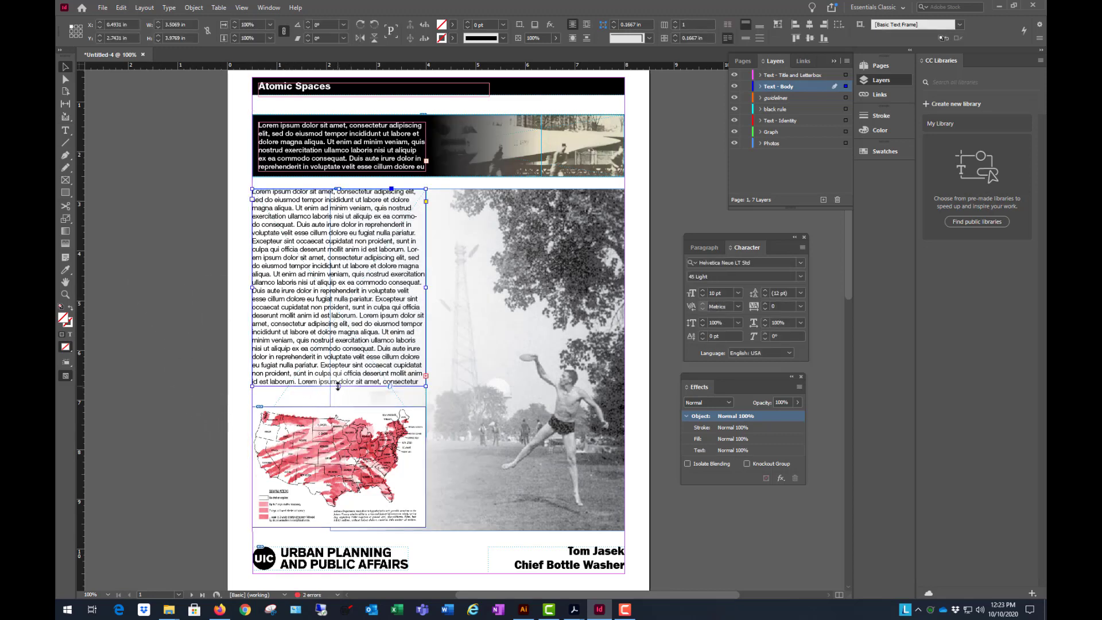
{"action": "left_click_drag", "start_coordinate": [337, 386], "coordinate": [338, 398]}
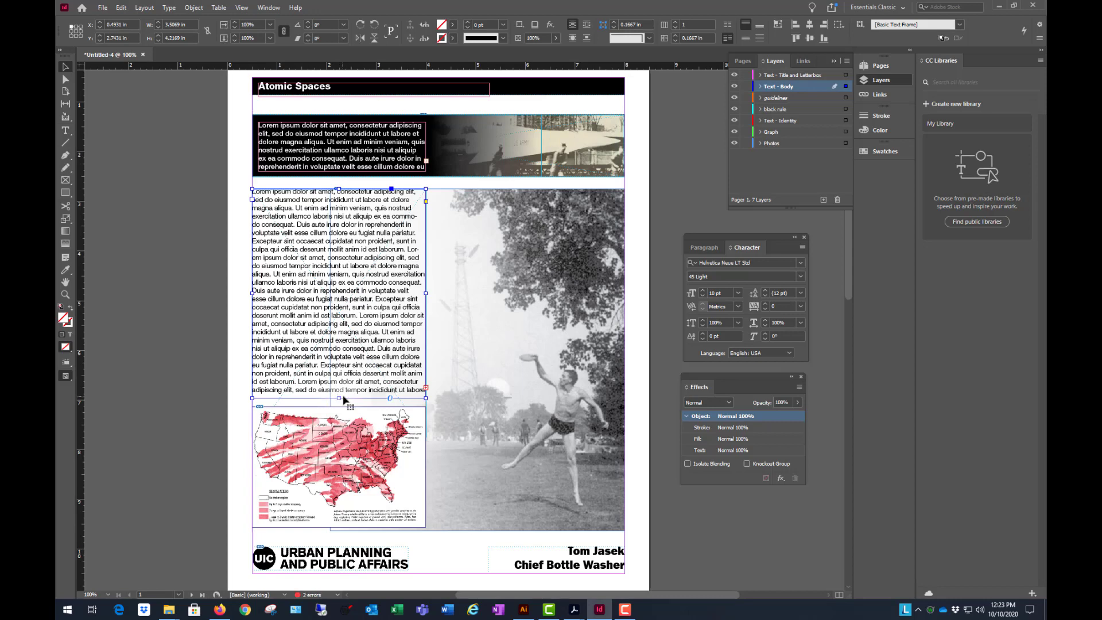
{"action": "left_click", "coordinate": [175, 351]}
{"action": "key", "text": "shift+w"}
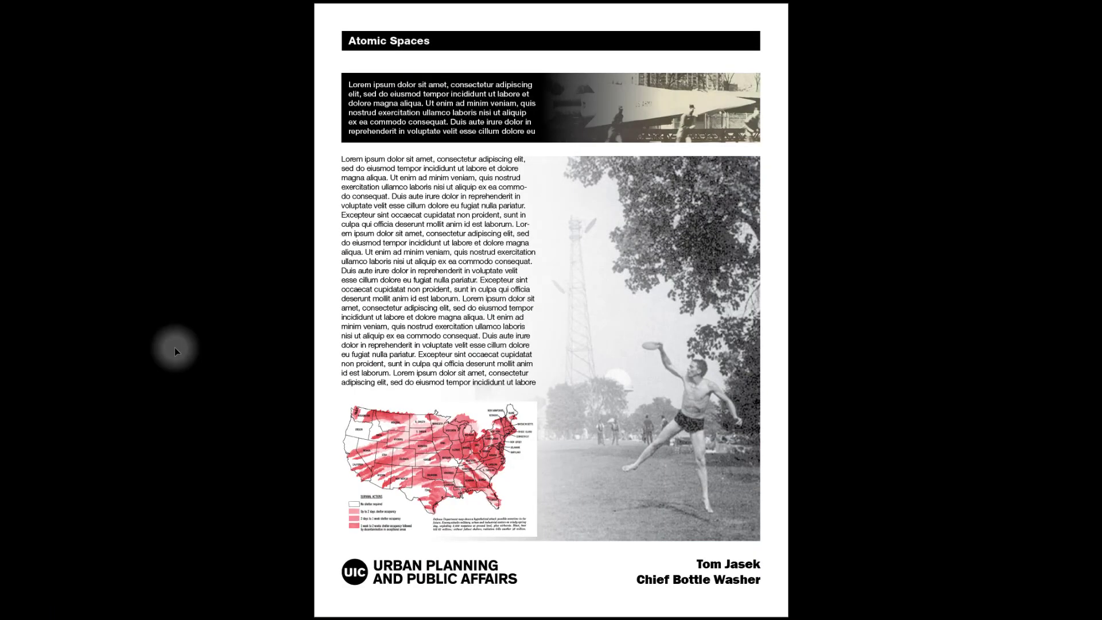